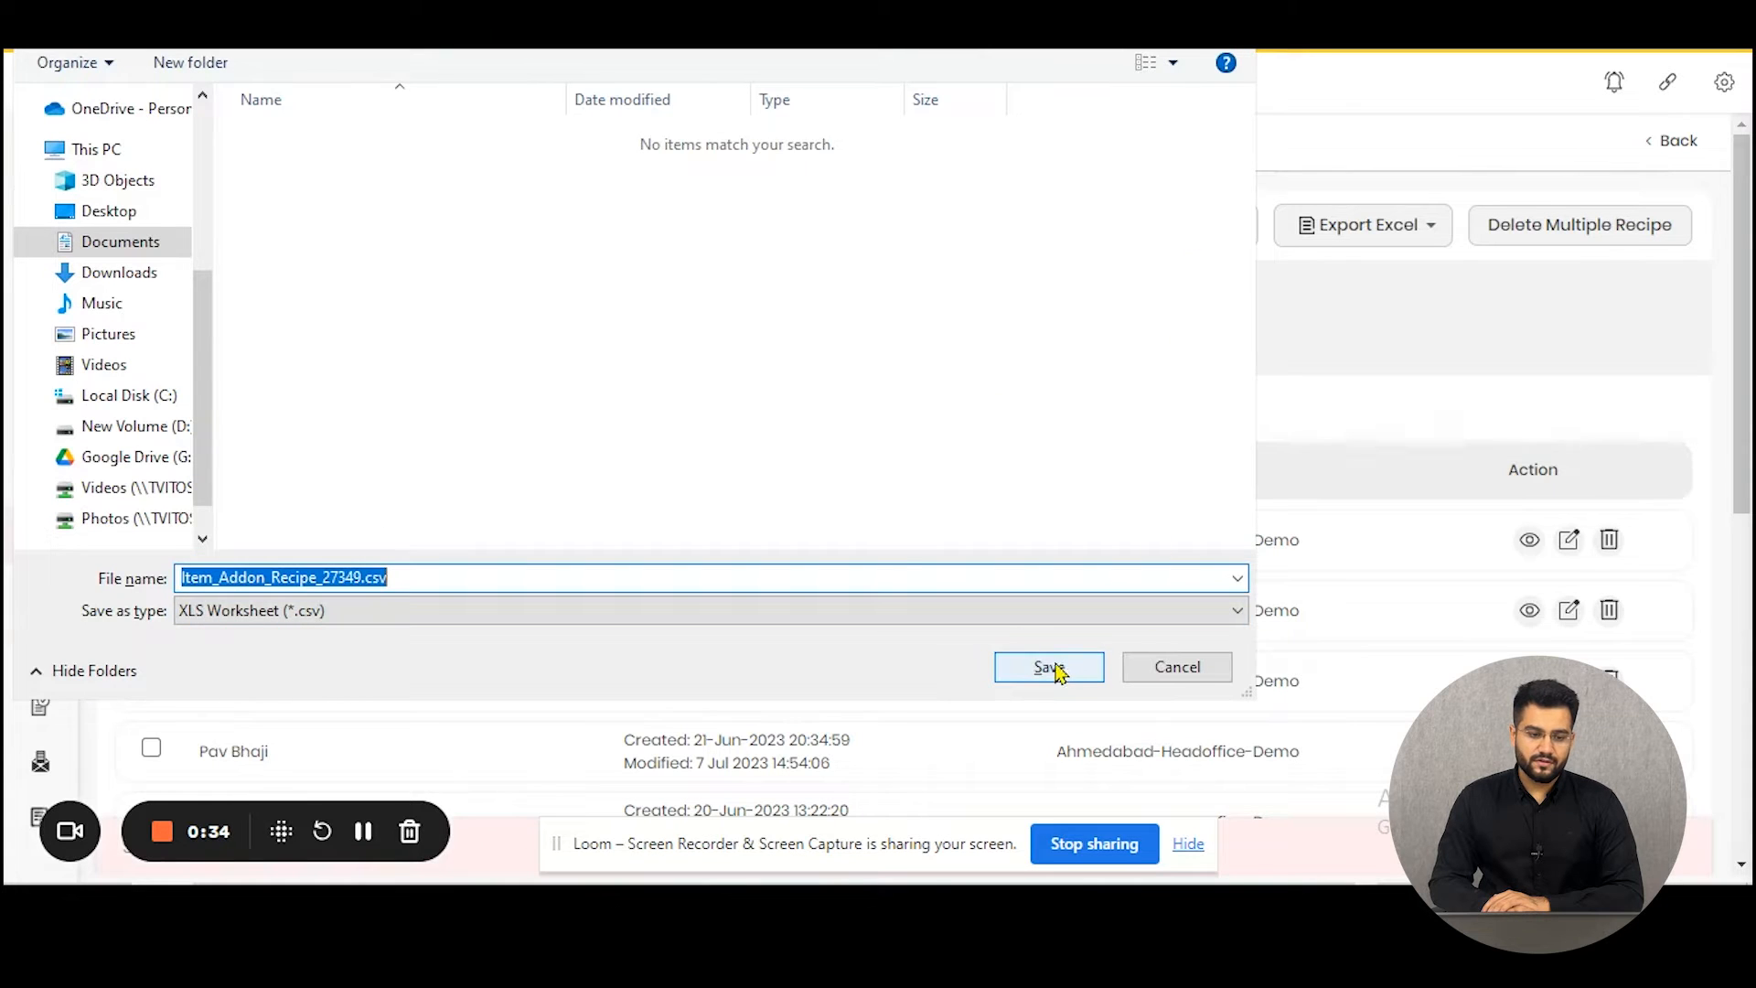
- Save the exported recipe template as Item_Addon_Recipe_27349.csv and open the downloaded file
click(187, 212)
click(1077, 670)
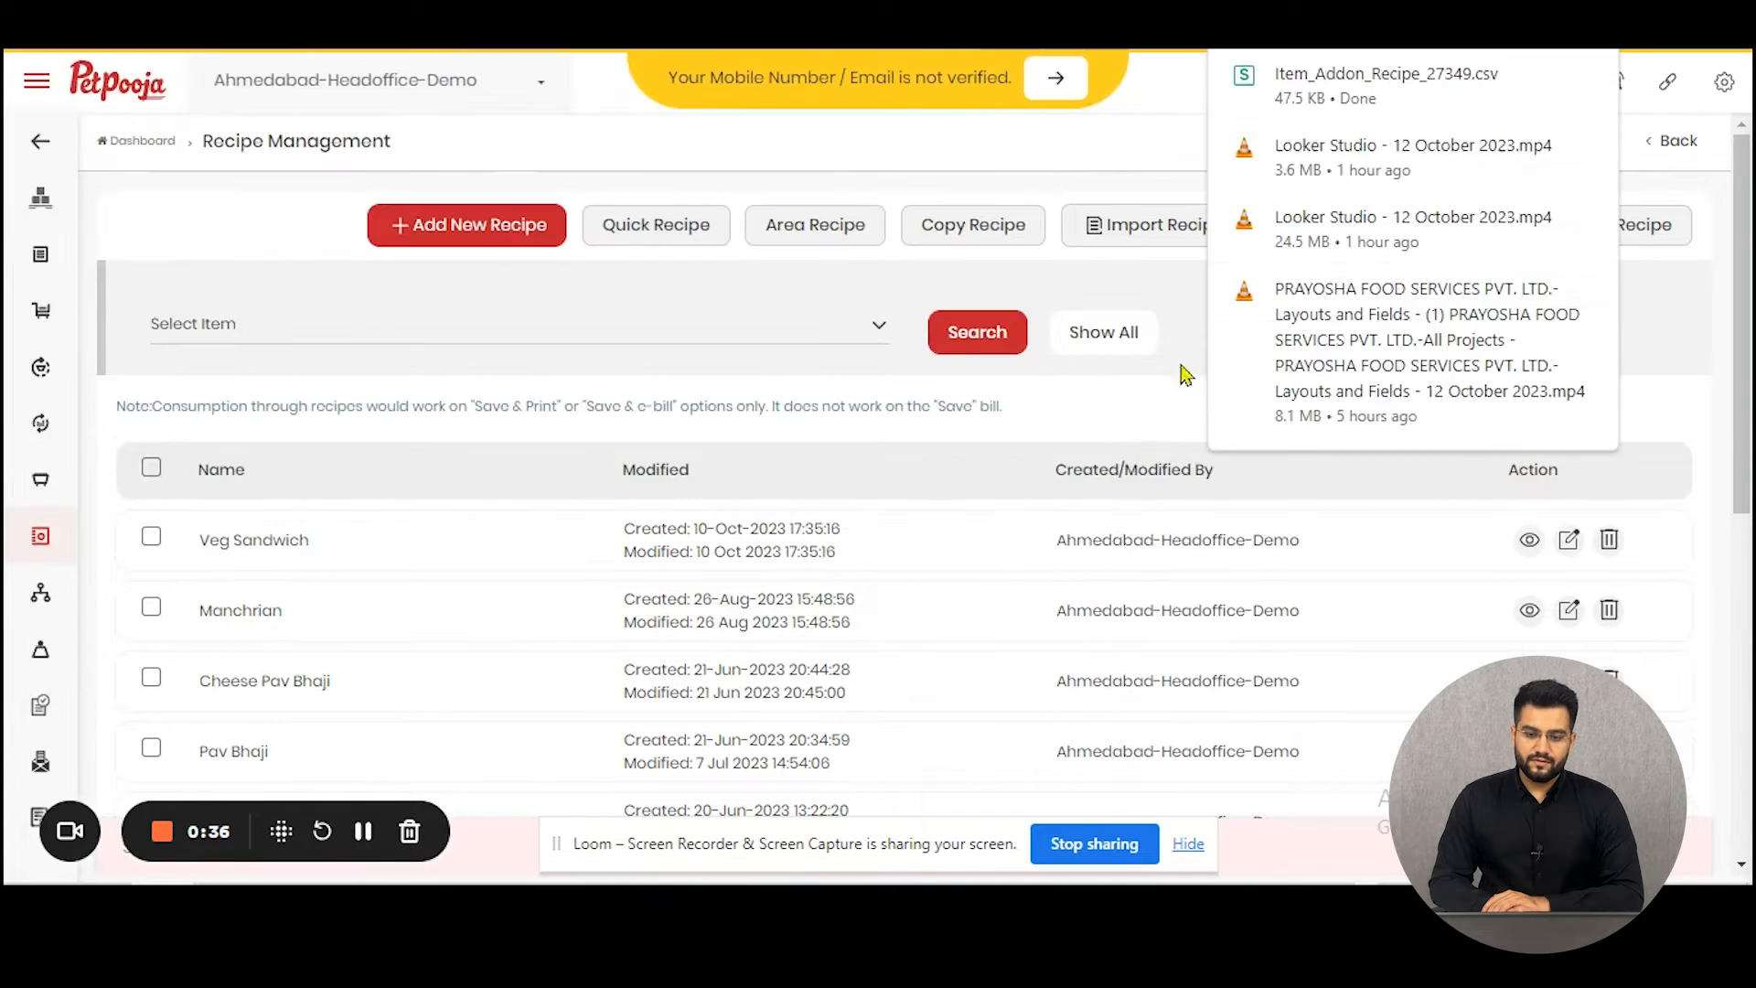
click(1354, 101)
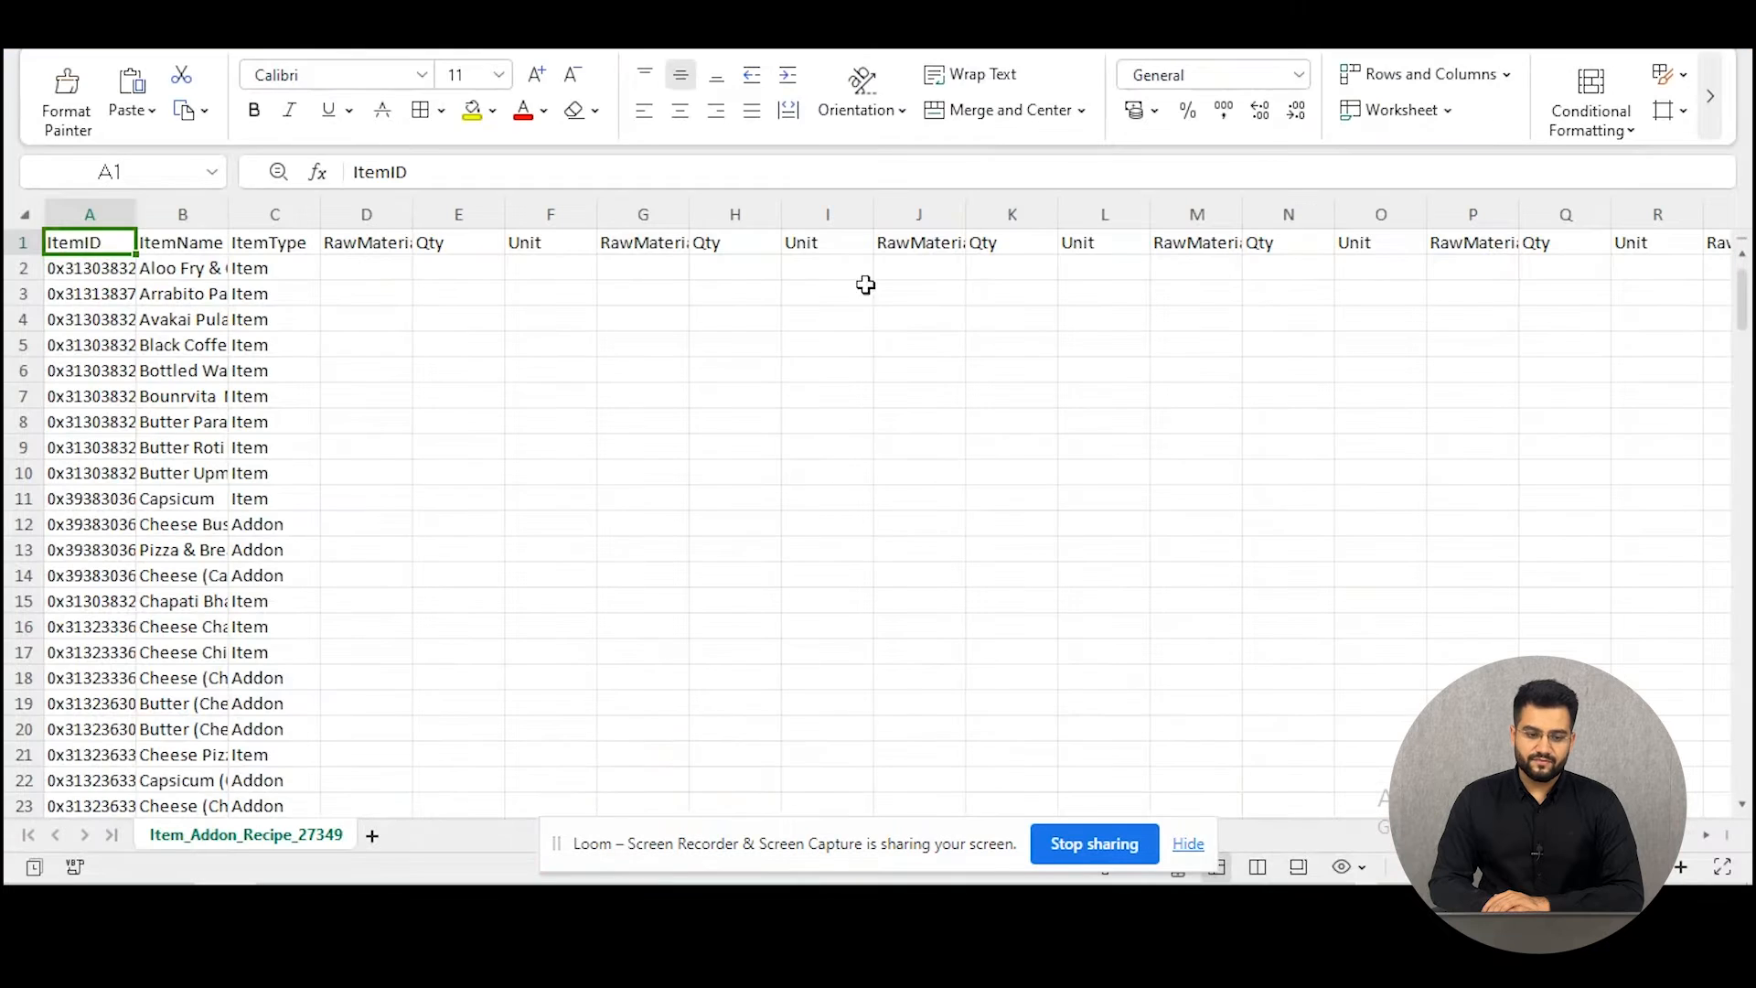
- Examine the template's item and add-on rows and its raw material, quantity and unit columns
scroll(409, 368, down, 2)
scroll(409, 368, up, 2)
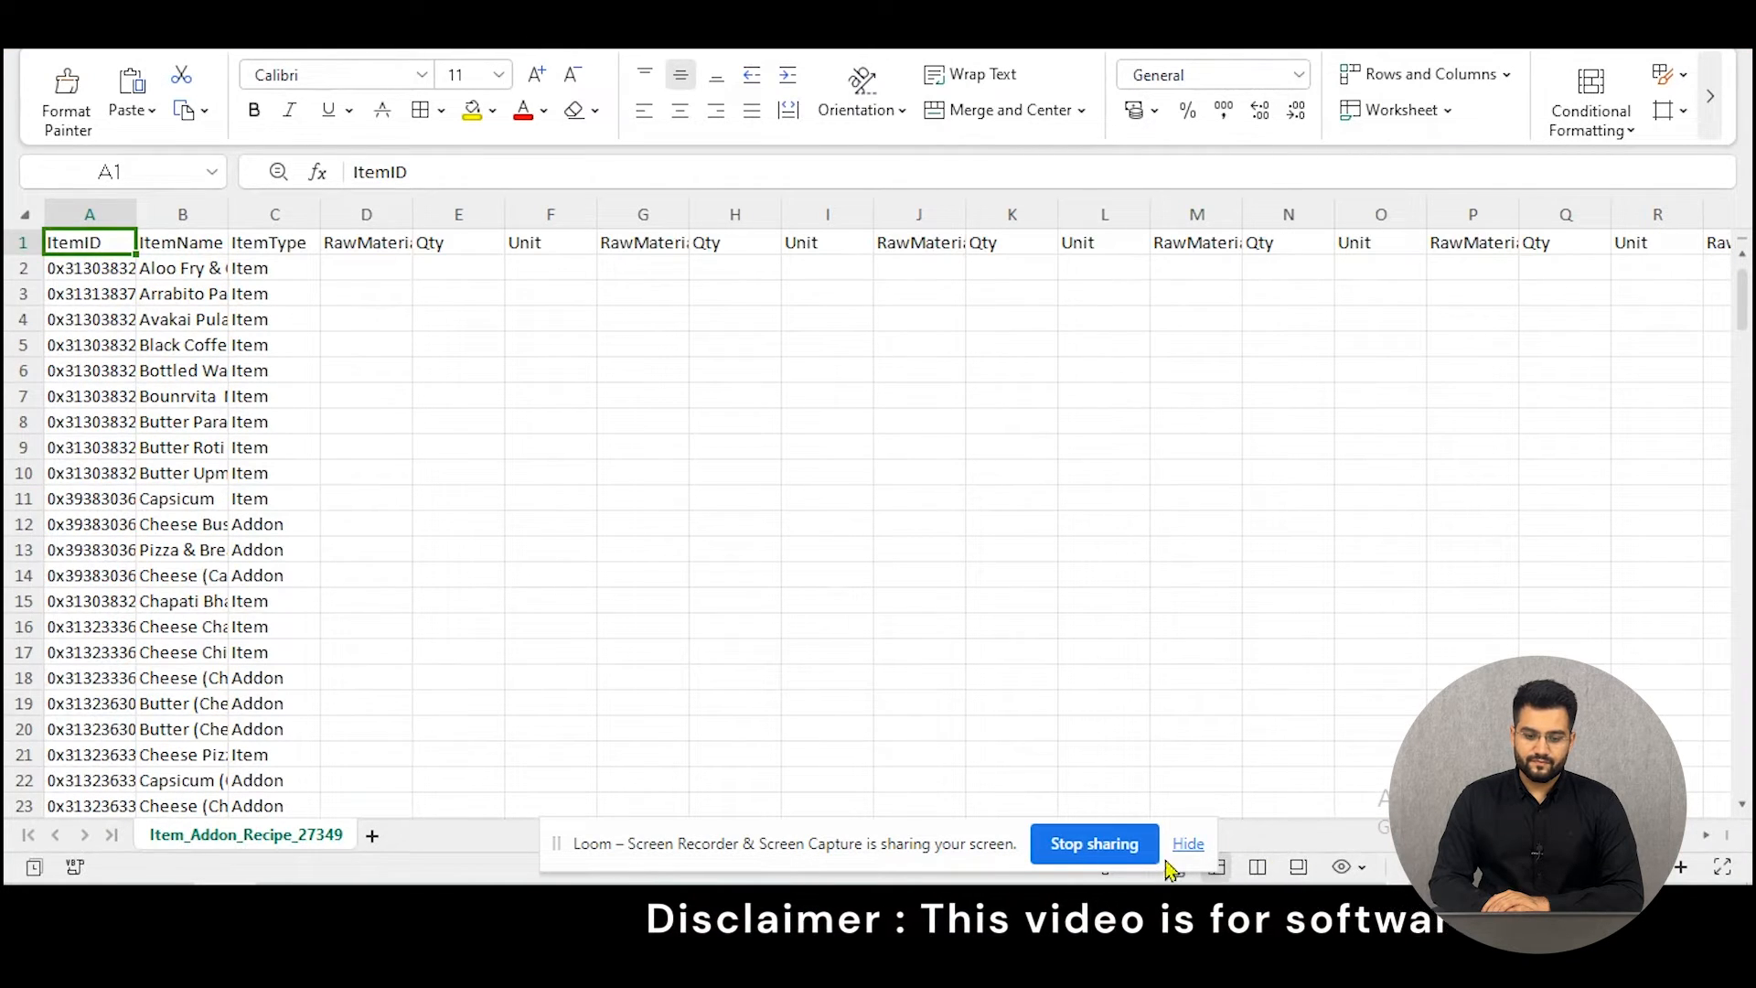
click(1188, 844)
drag(1088, 834, 929, 795)
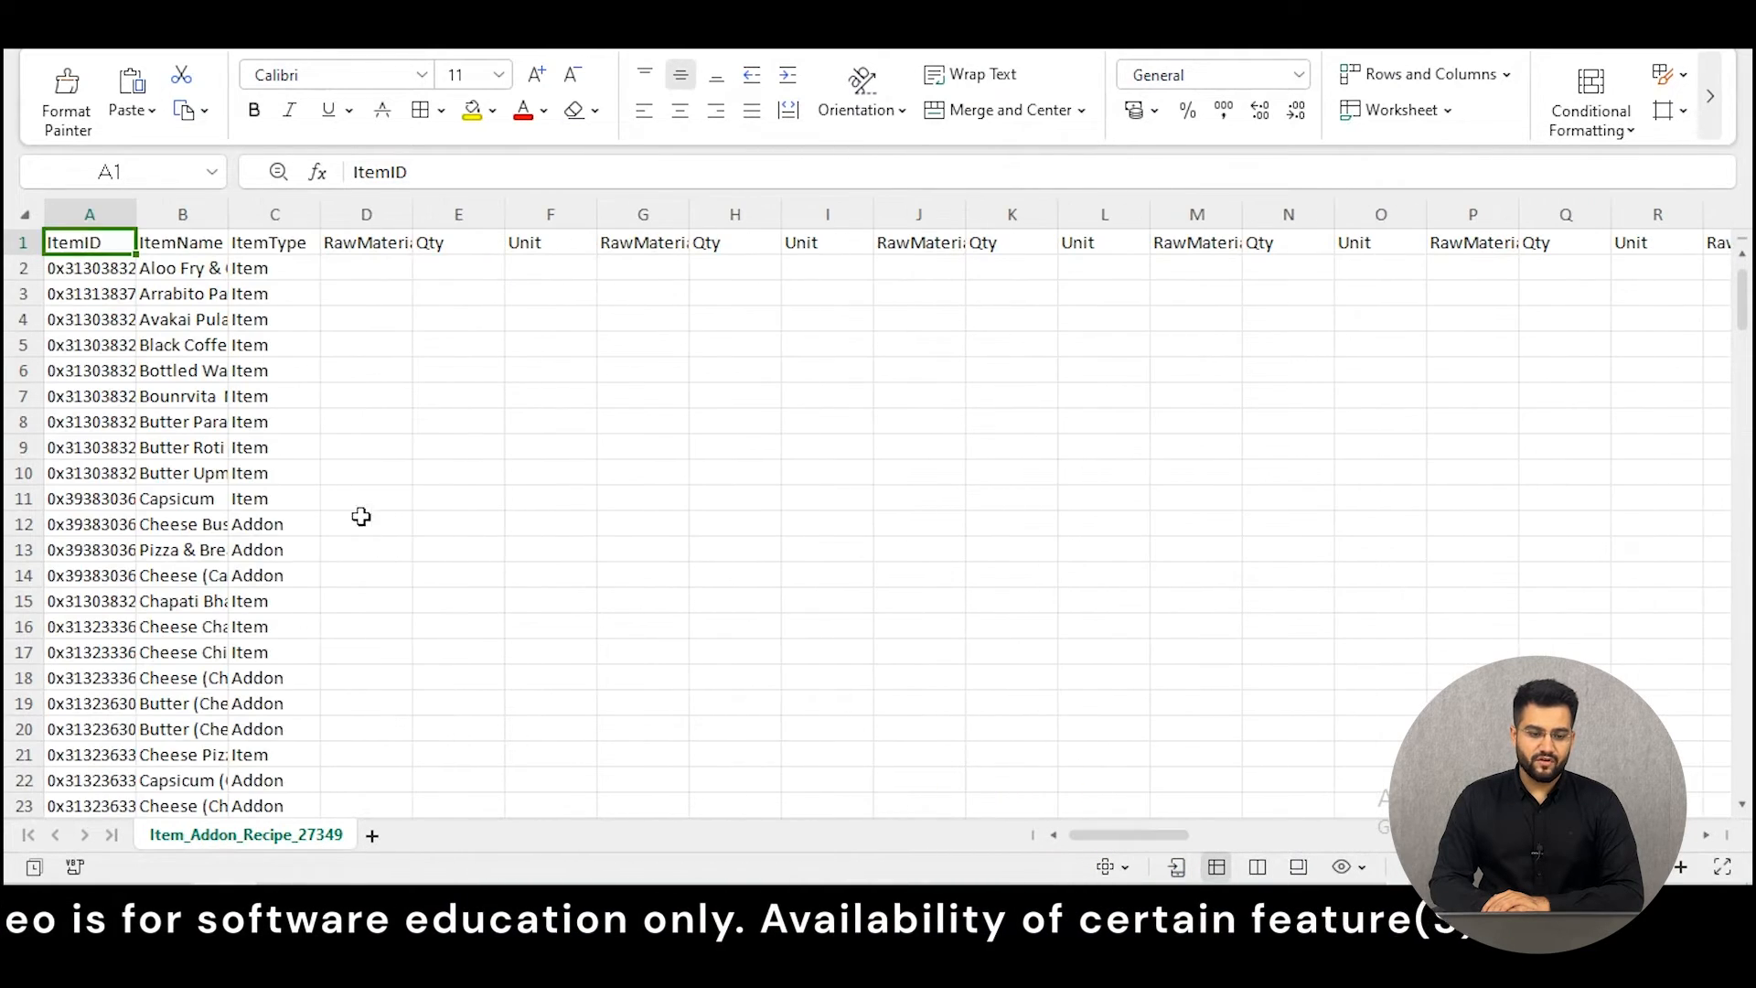
scroll(301, 430, down, 6)
scroll(301, 434, up, 6)
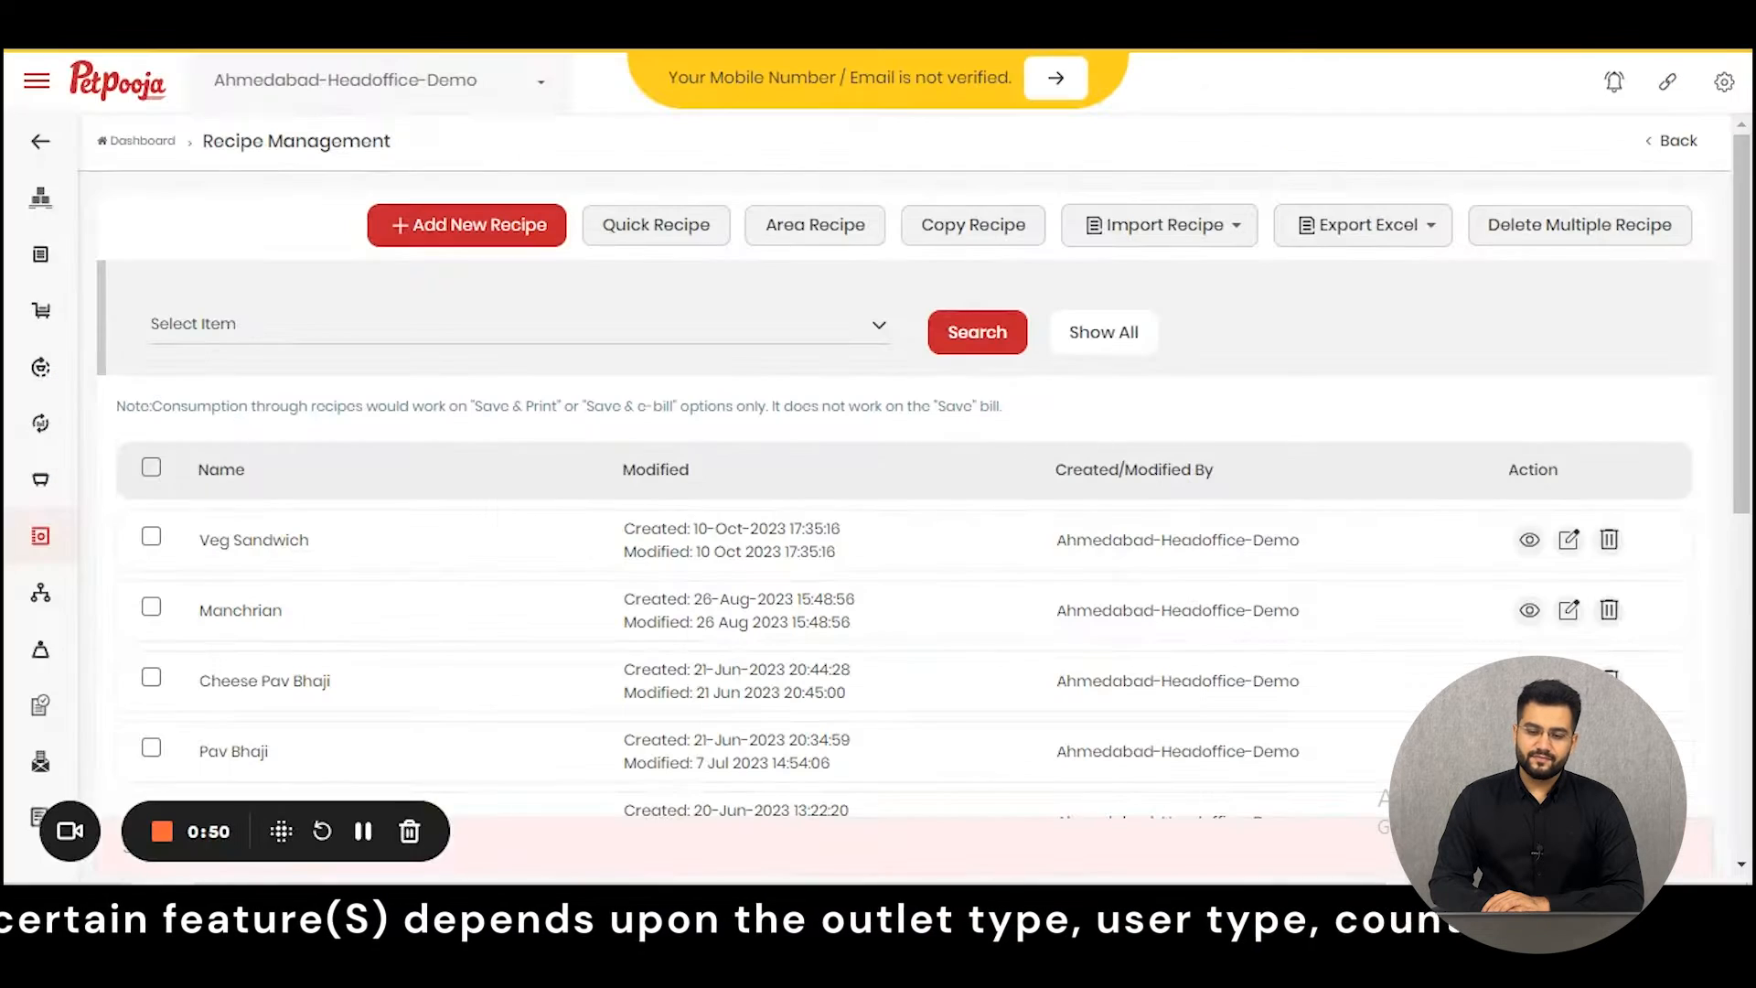
- View the recipe import's upload dialog in Recipe Management and close it without choosing a file
click(1136, 233)
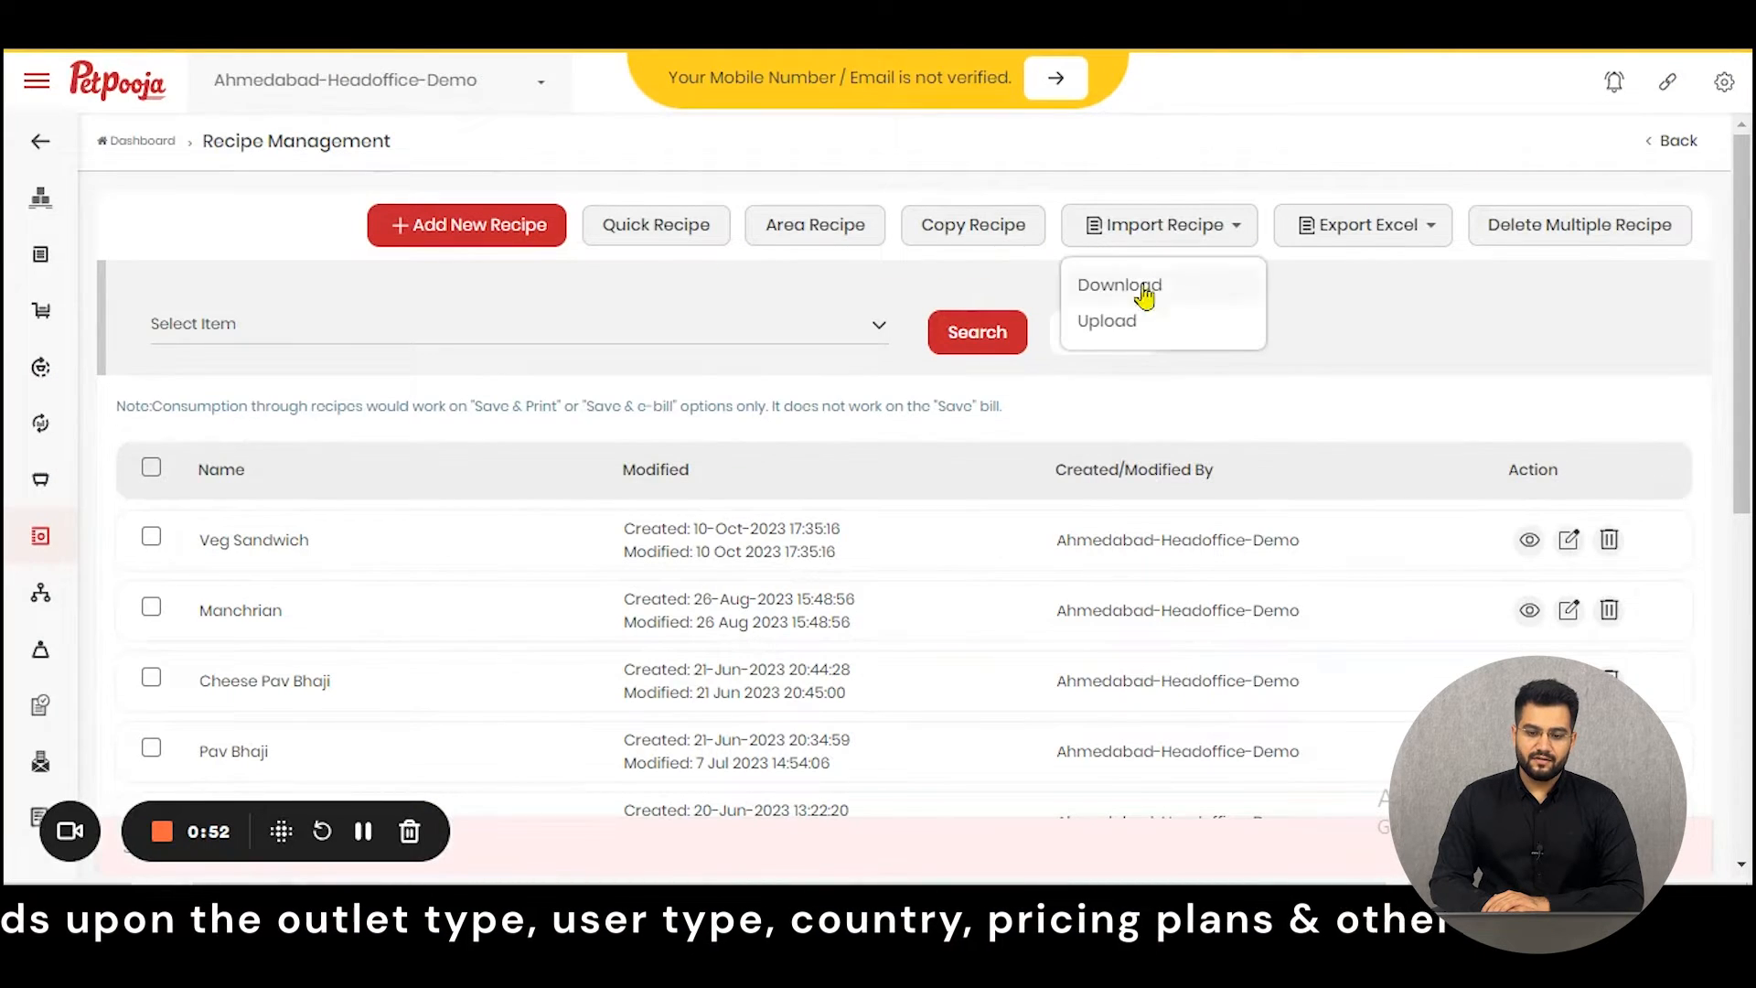
click(1154, 327)
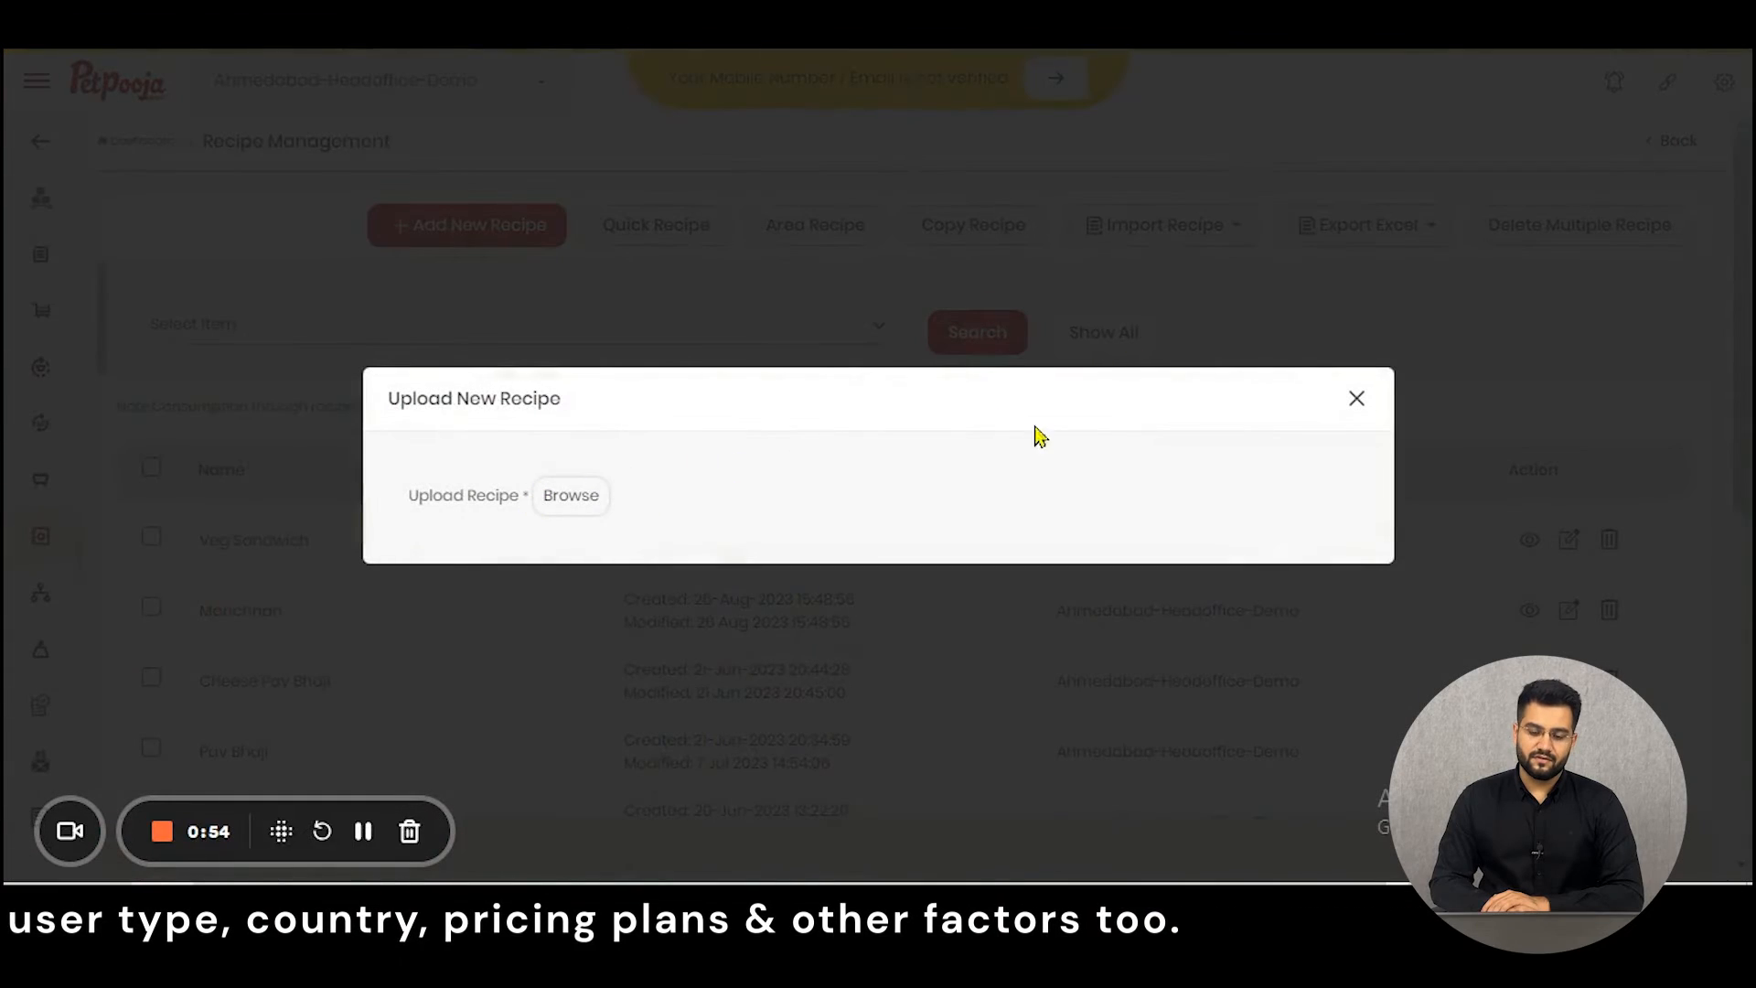
click(1356, 398)
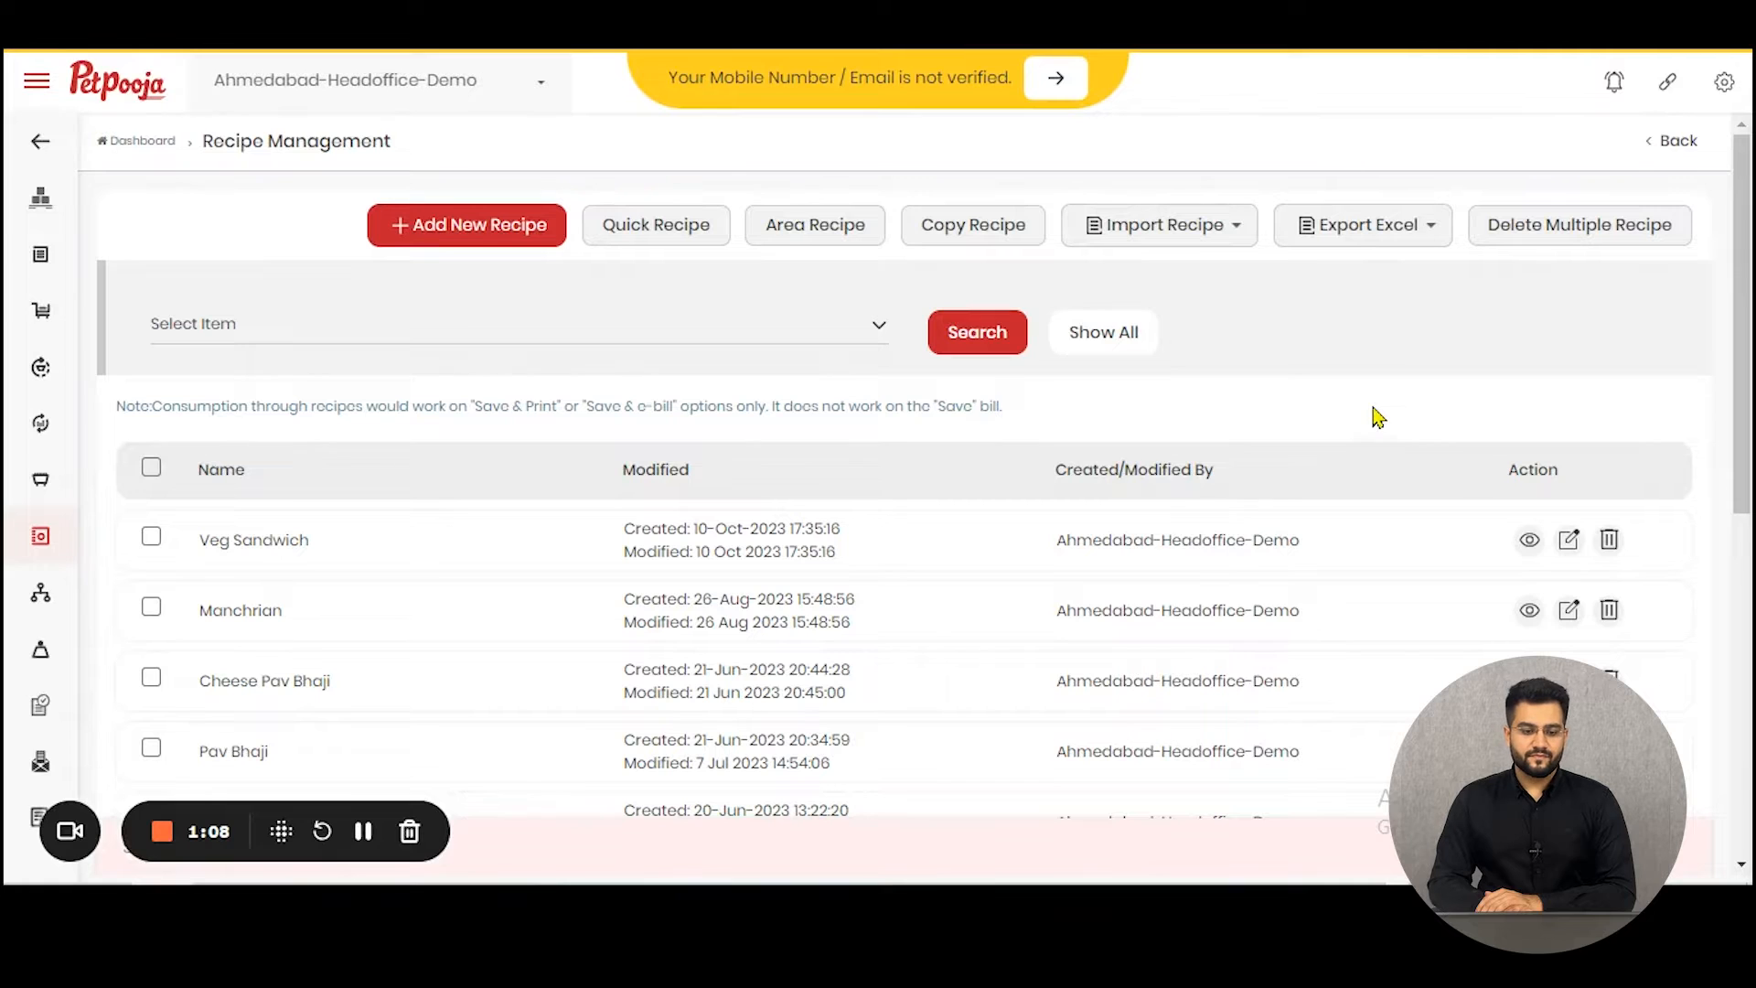
- Start a new recipe and choose Margherita Pizza as its item
click(457, 236)
click(455, 234)
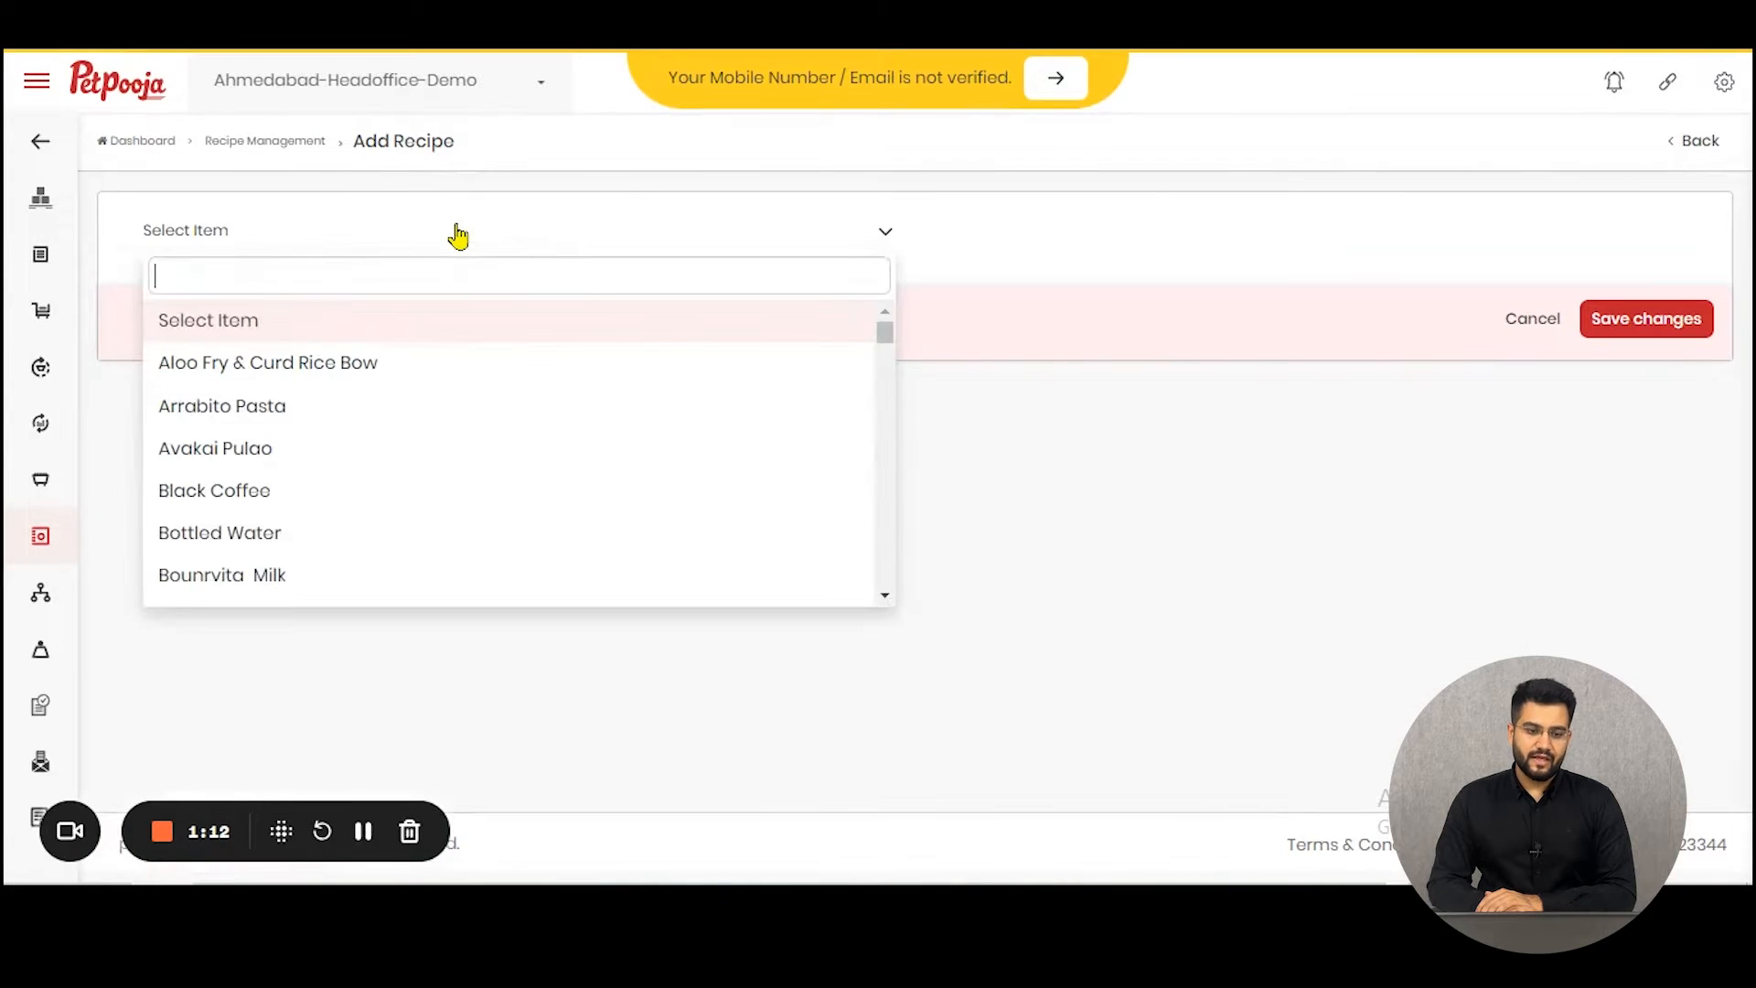
scroll(503, 512, down, 3)
scroll(497, 531, up, 3)
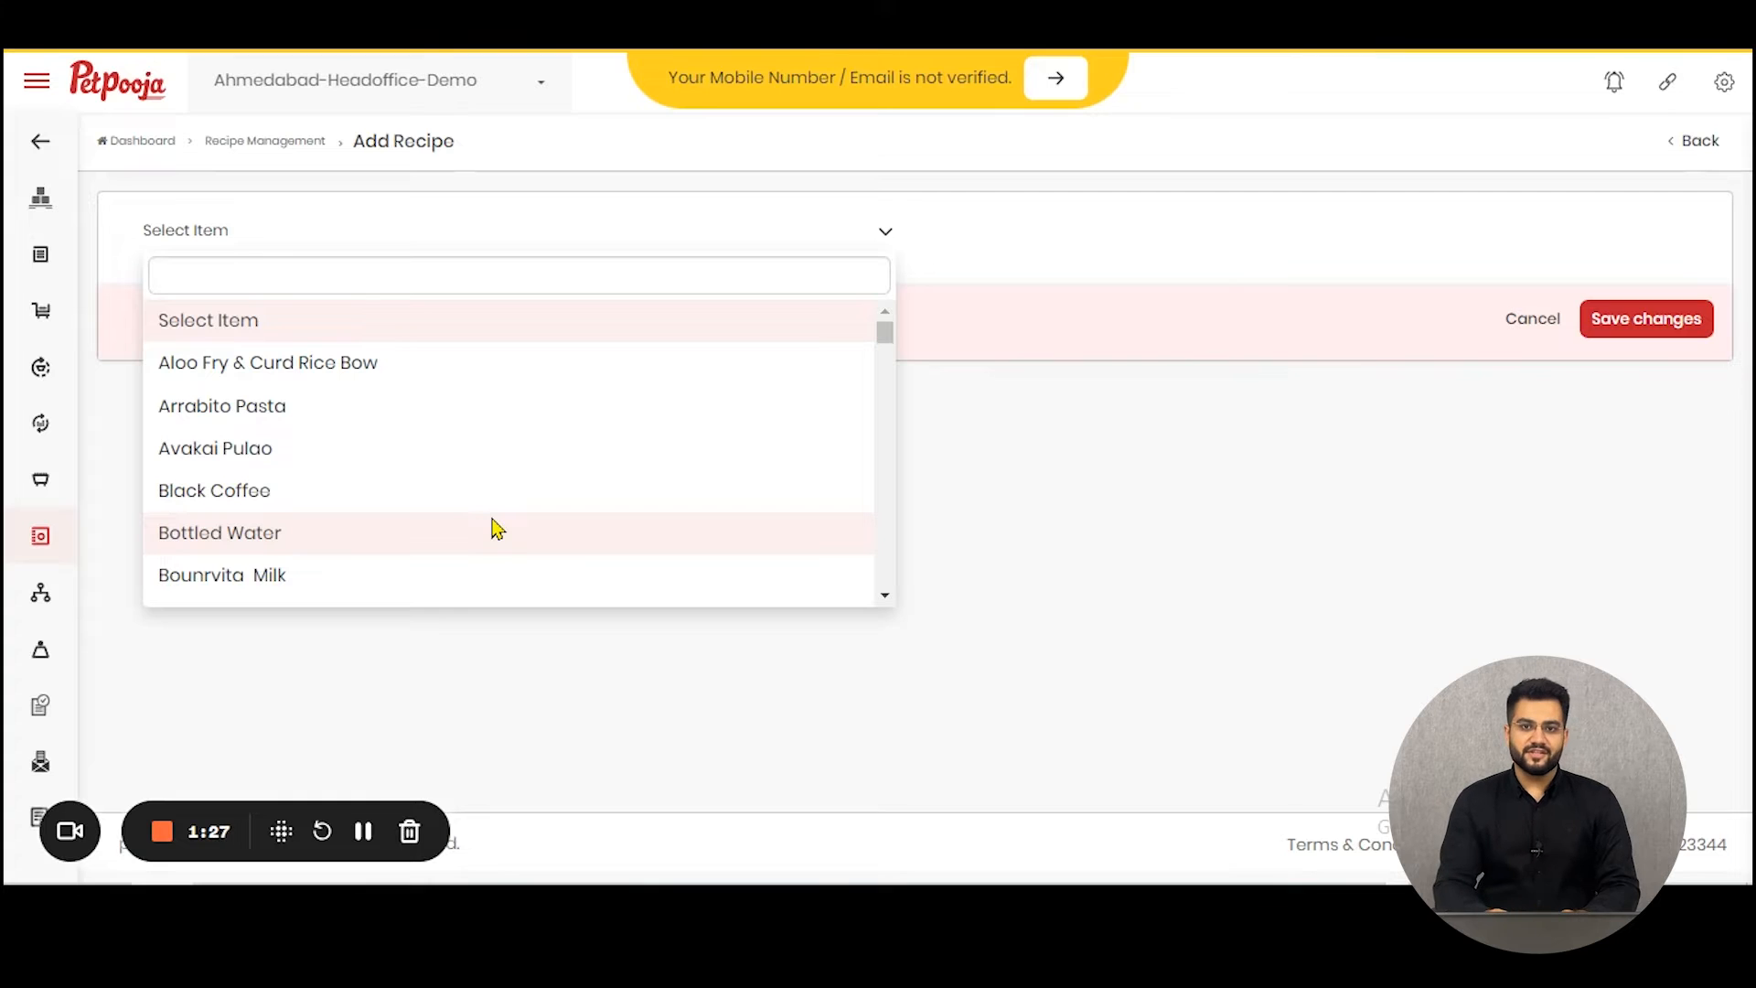
text(ma)
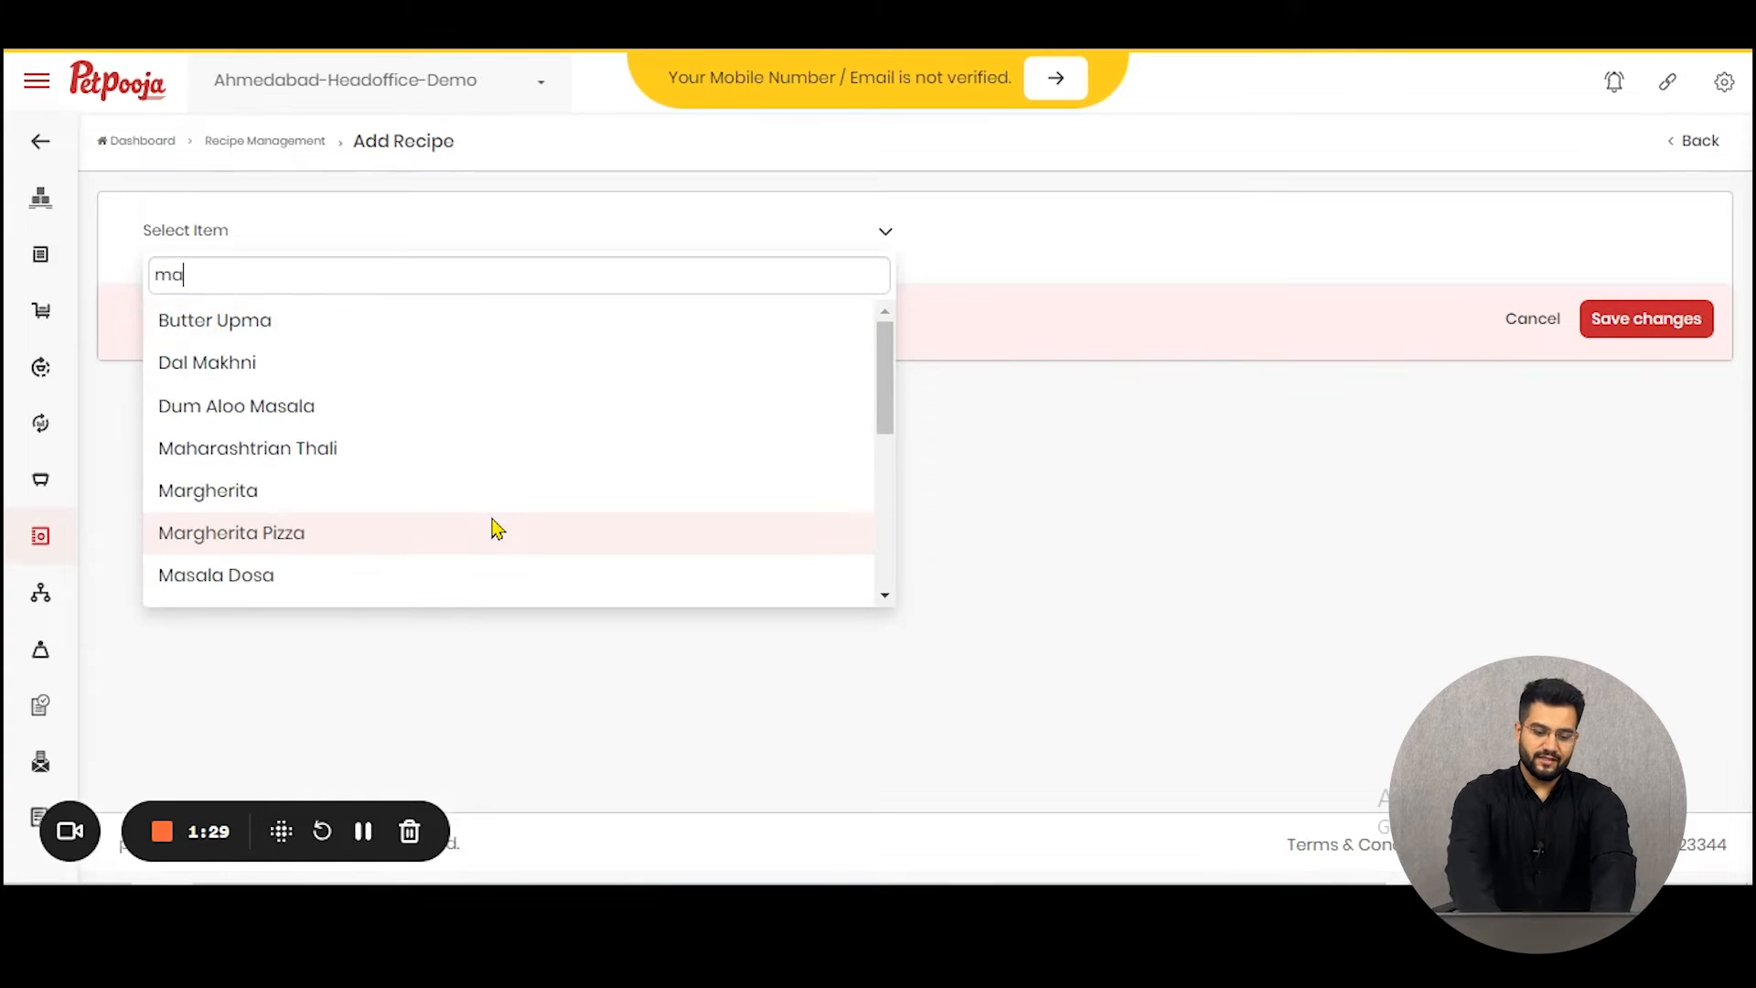
text(rghe)
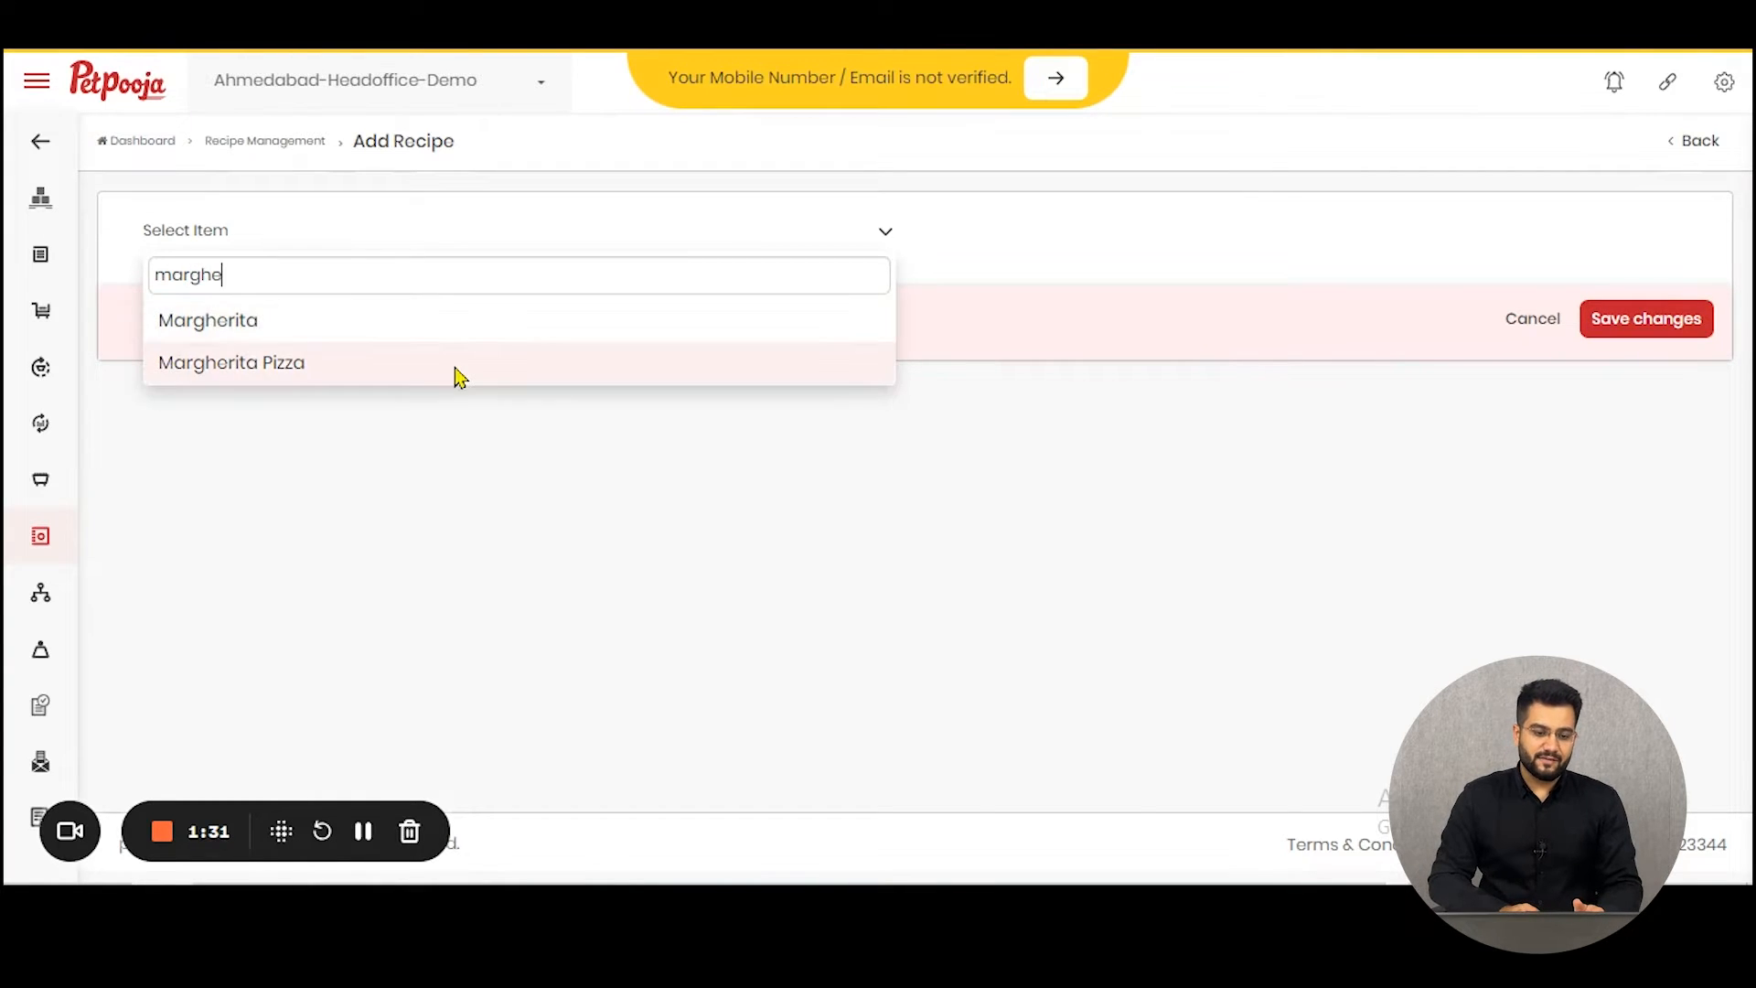
click(457, 364)
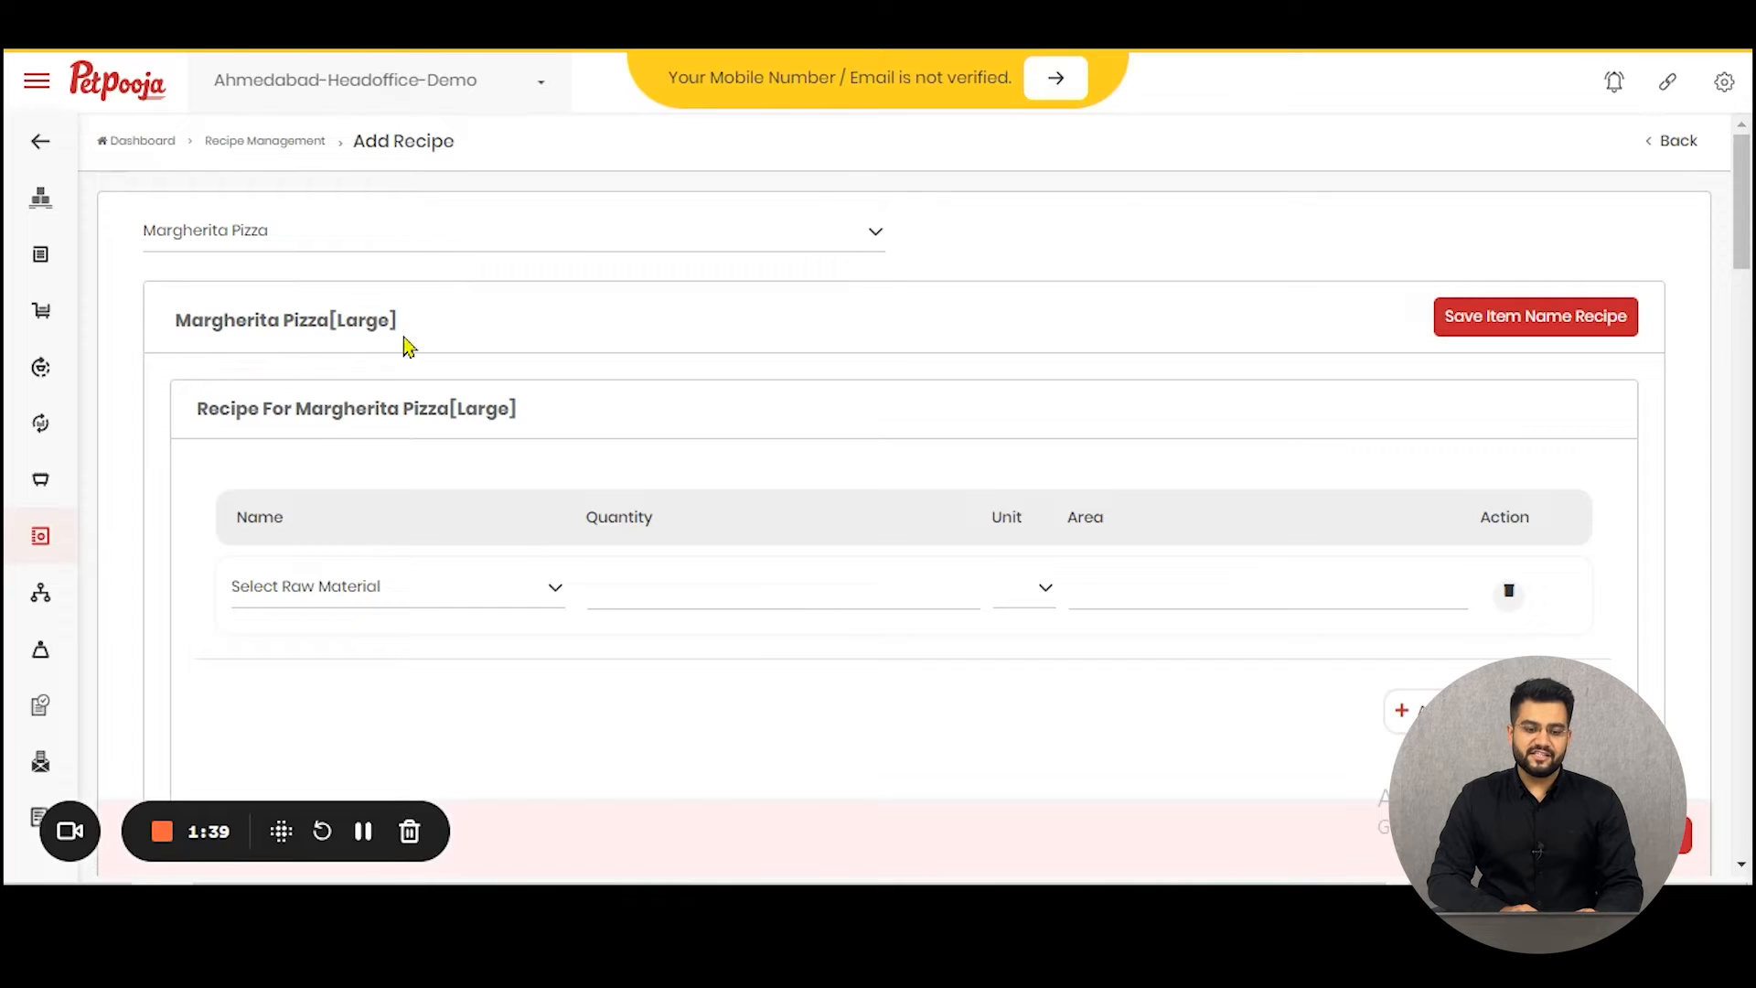
- Examine the recipe sections for the pizza's size variants and their add-ons, expanding and collapsing the Capsicum recipe
scroll(405, 395, down, 3)
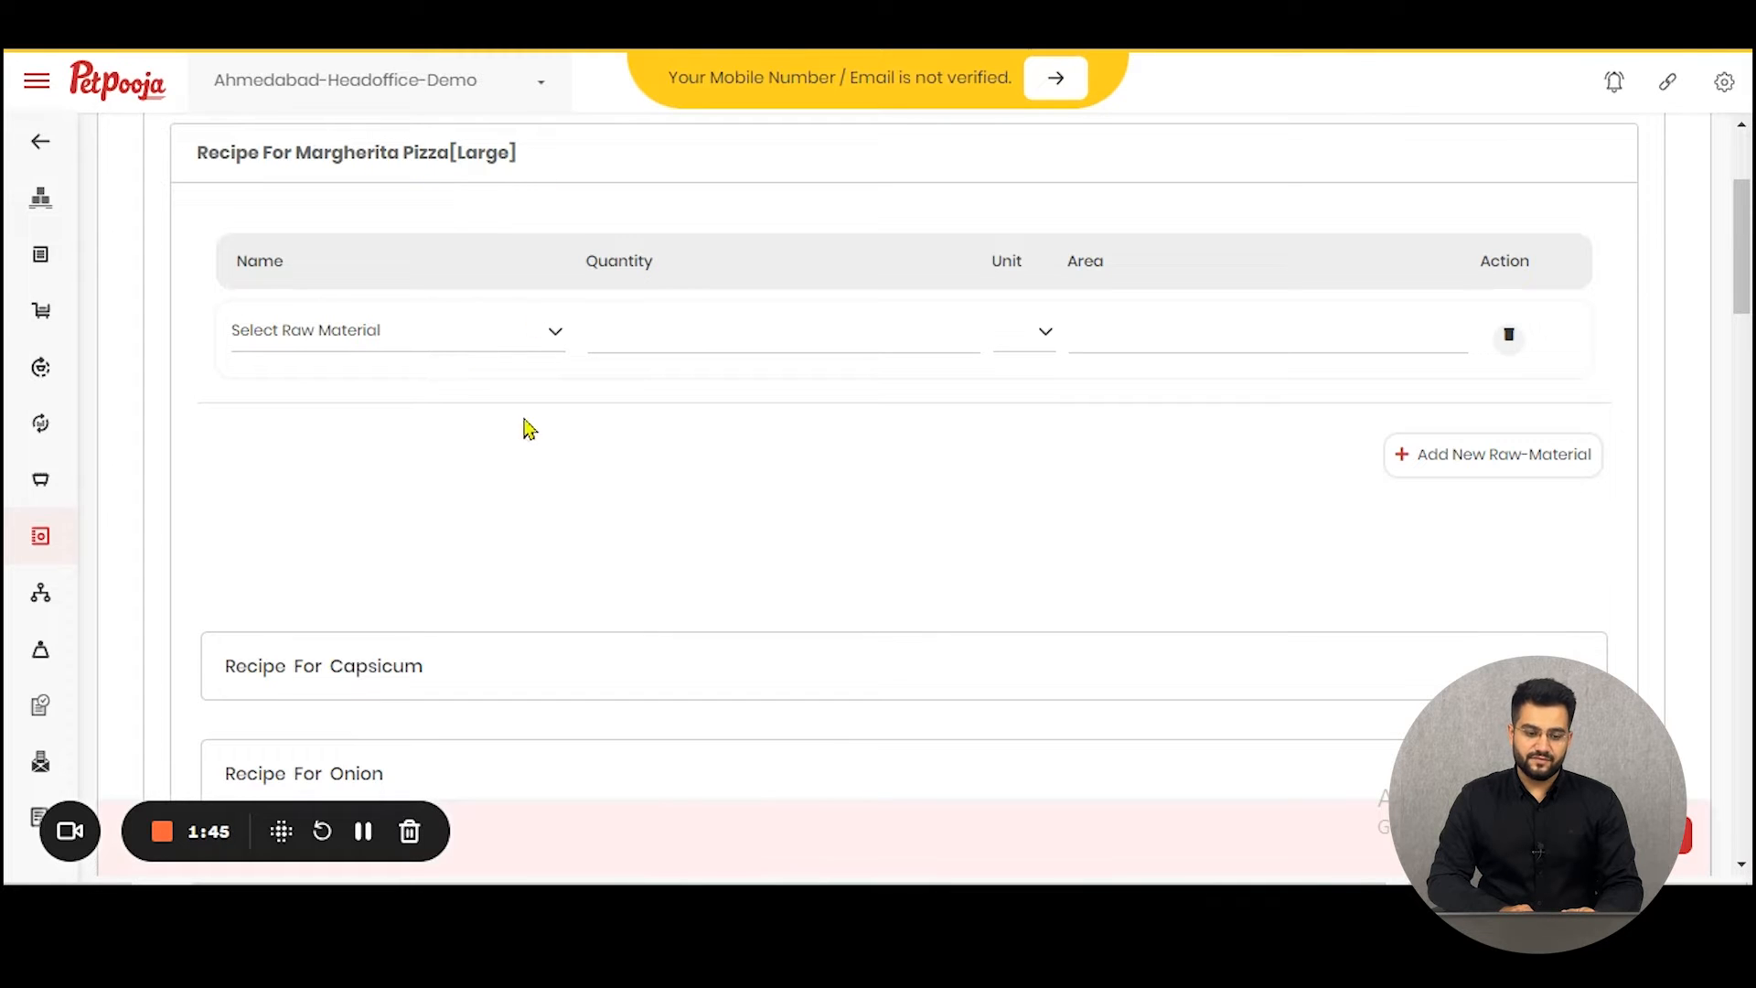
scroll(520, 435, down, 4)
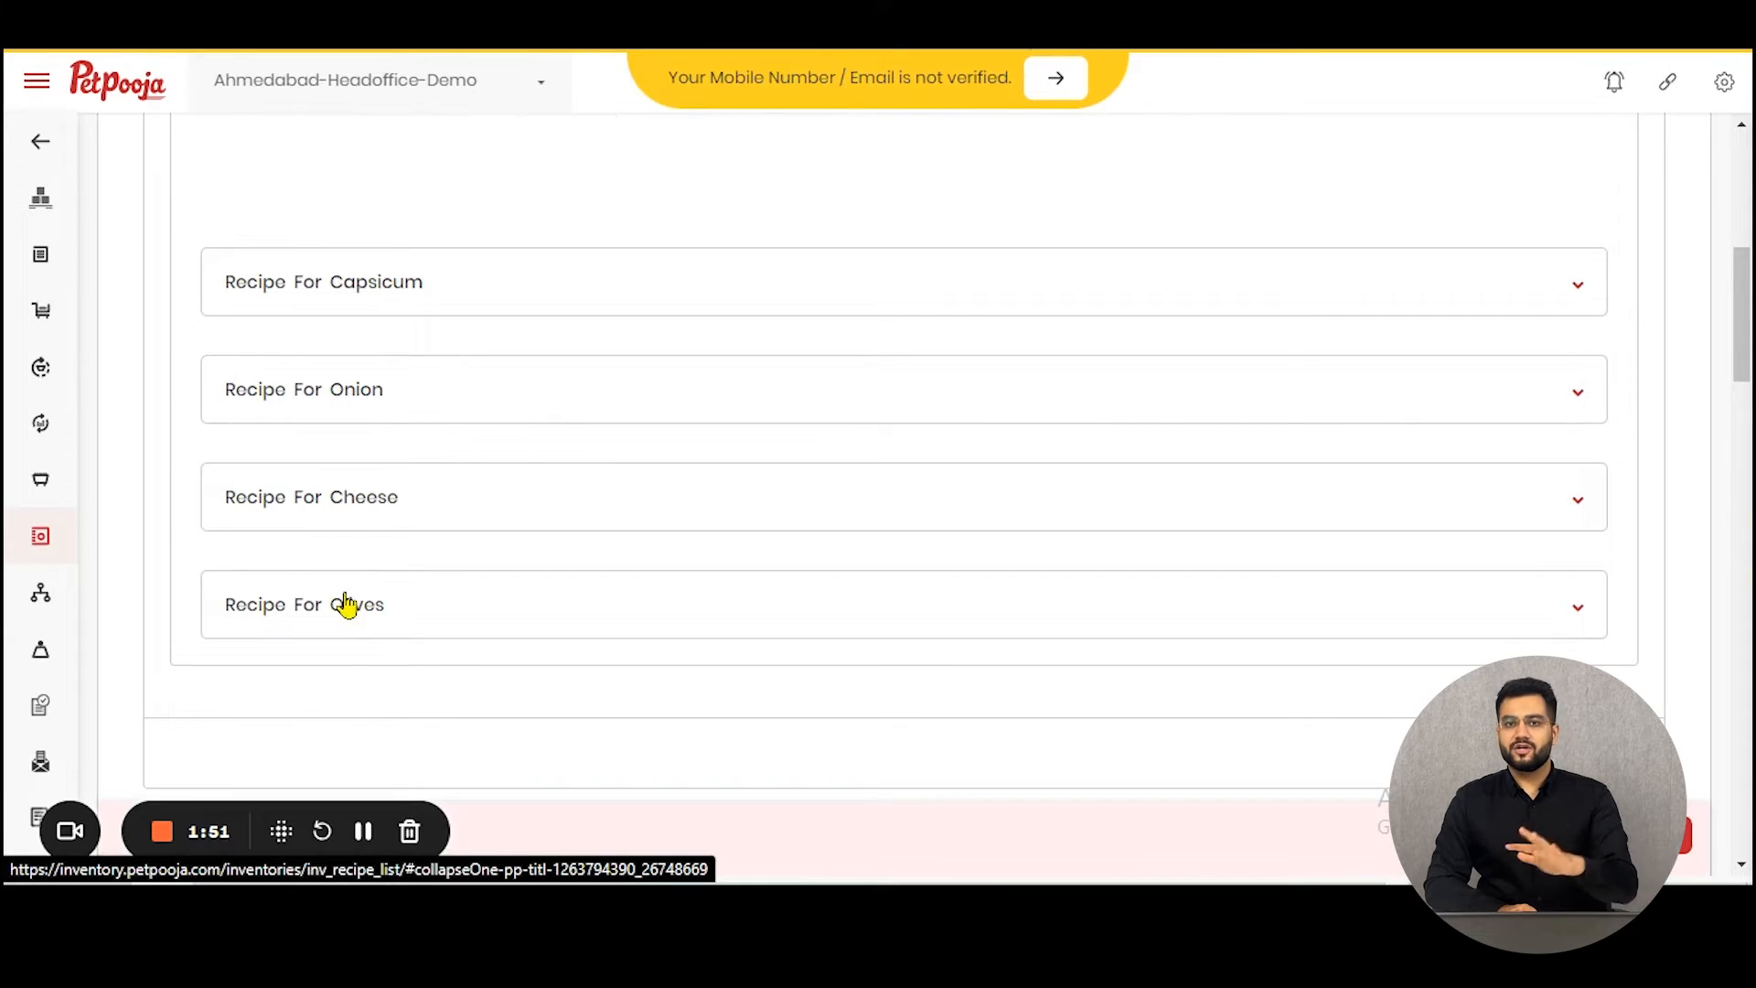
scroll(831, 392, down, 3)
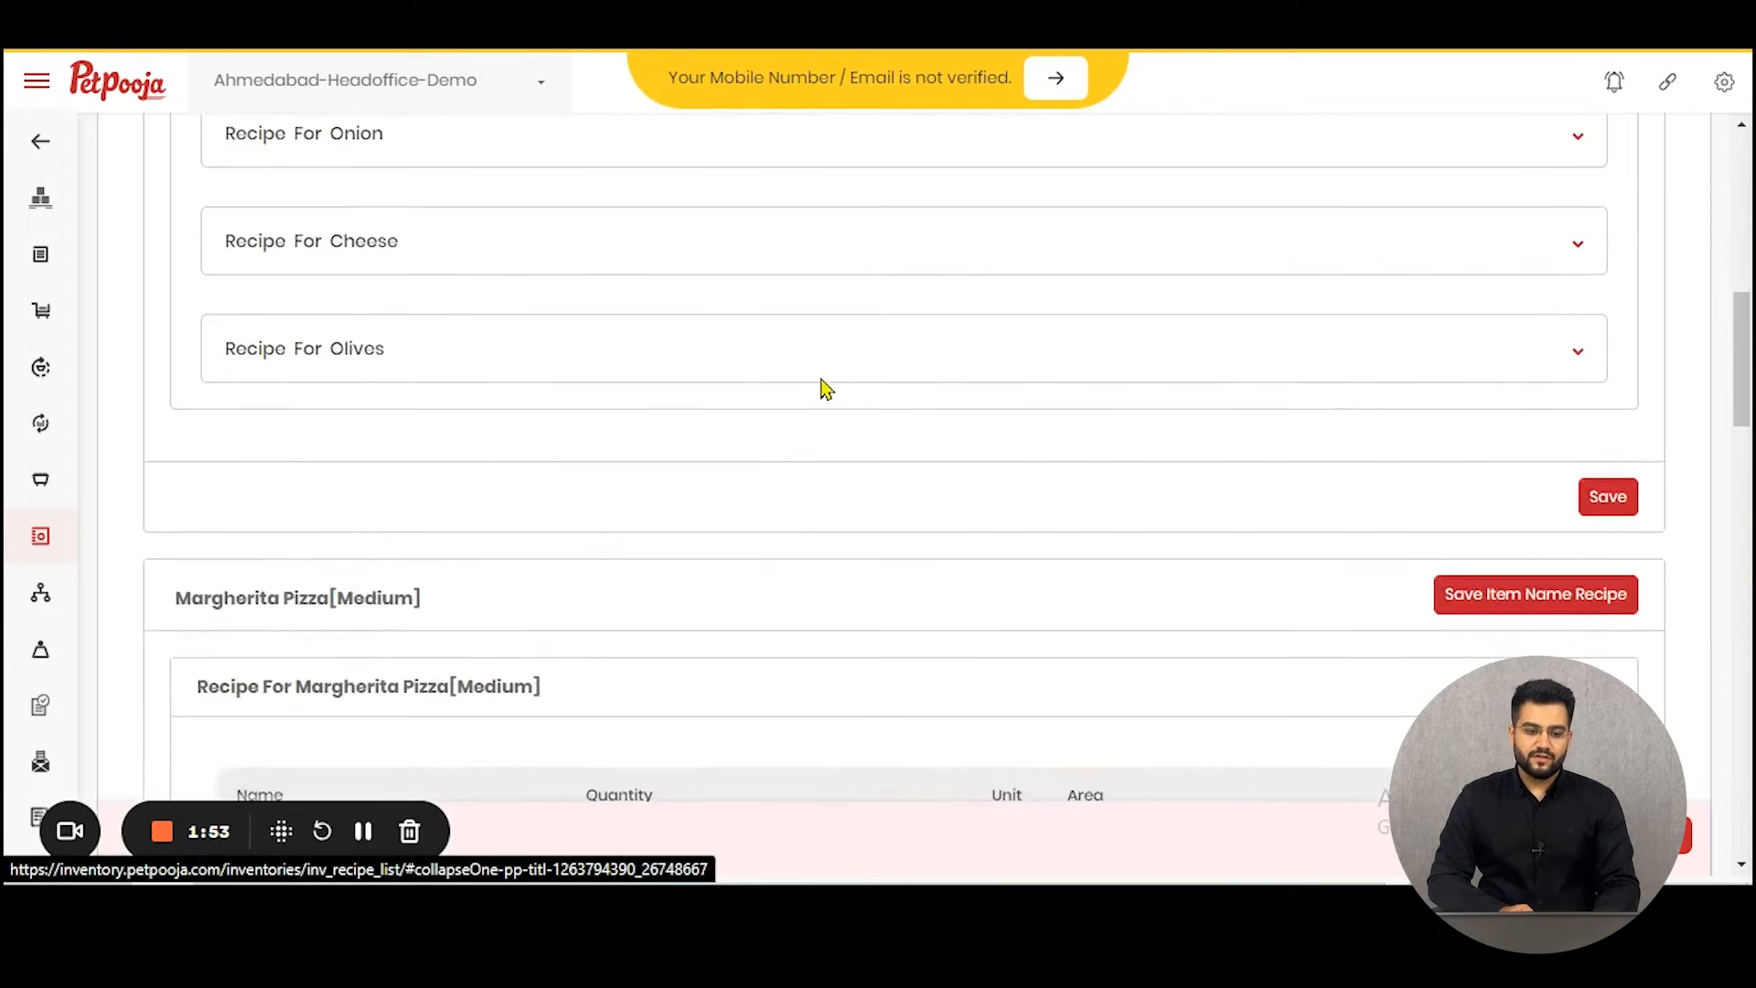
scroll(823, 384, up, 3)
click(474, 309)
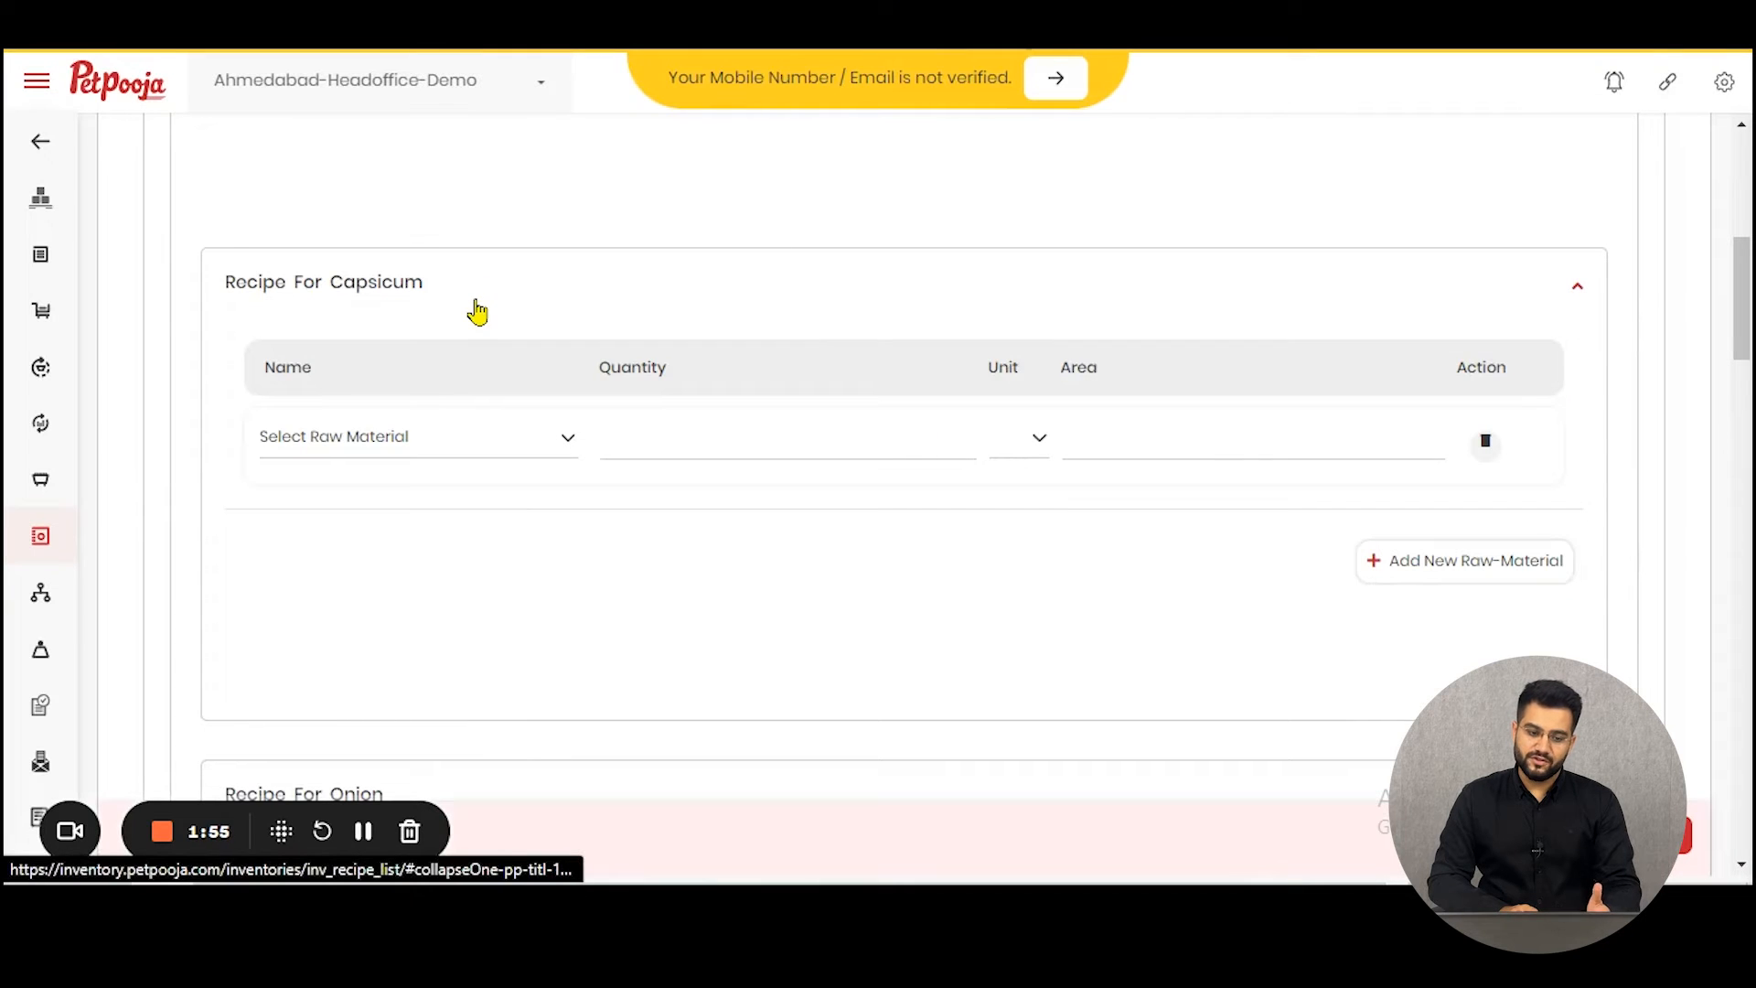
click(476, 311)
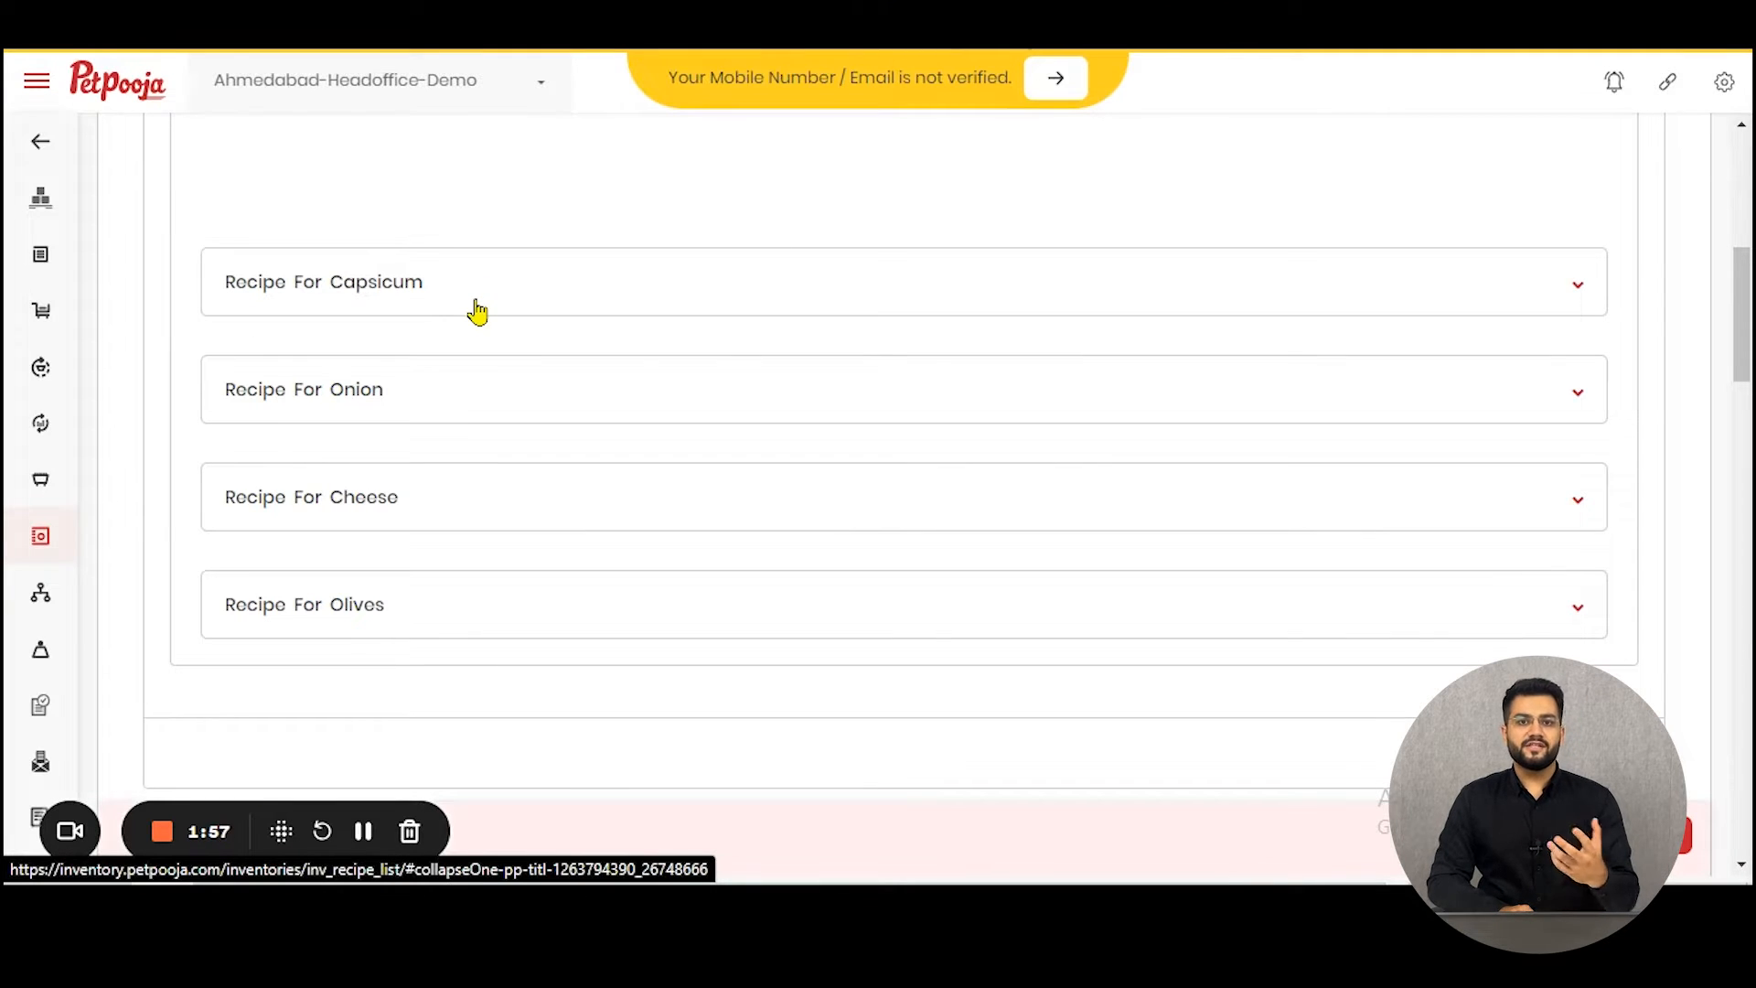
scroll(477, 316, down, 7)
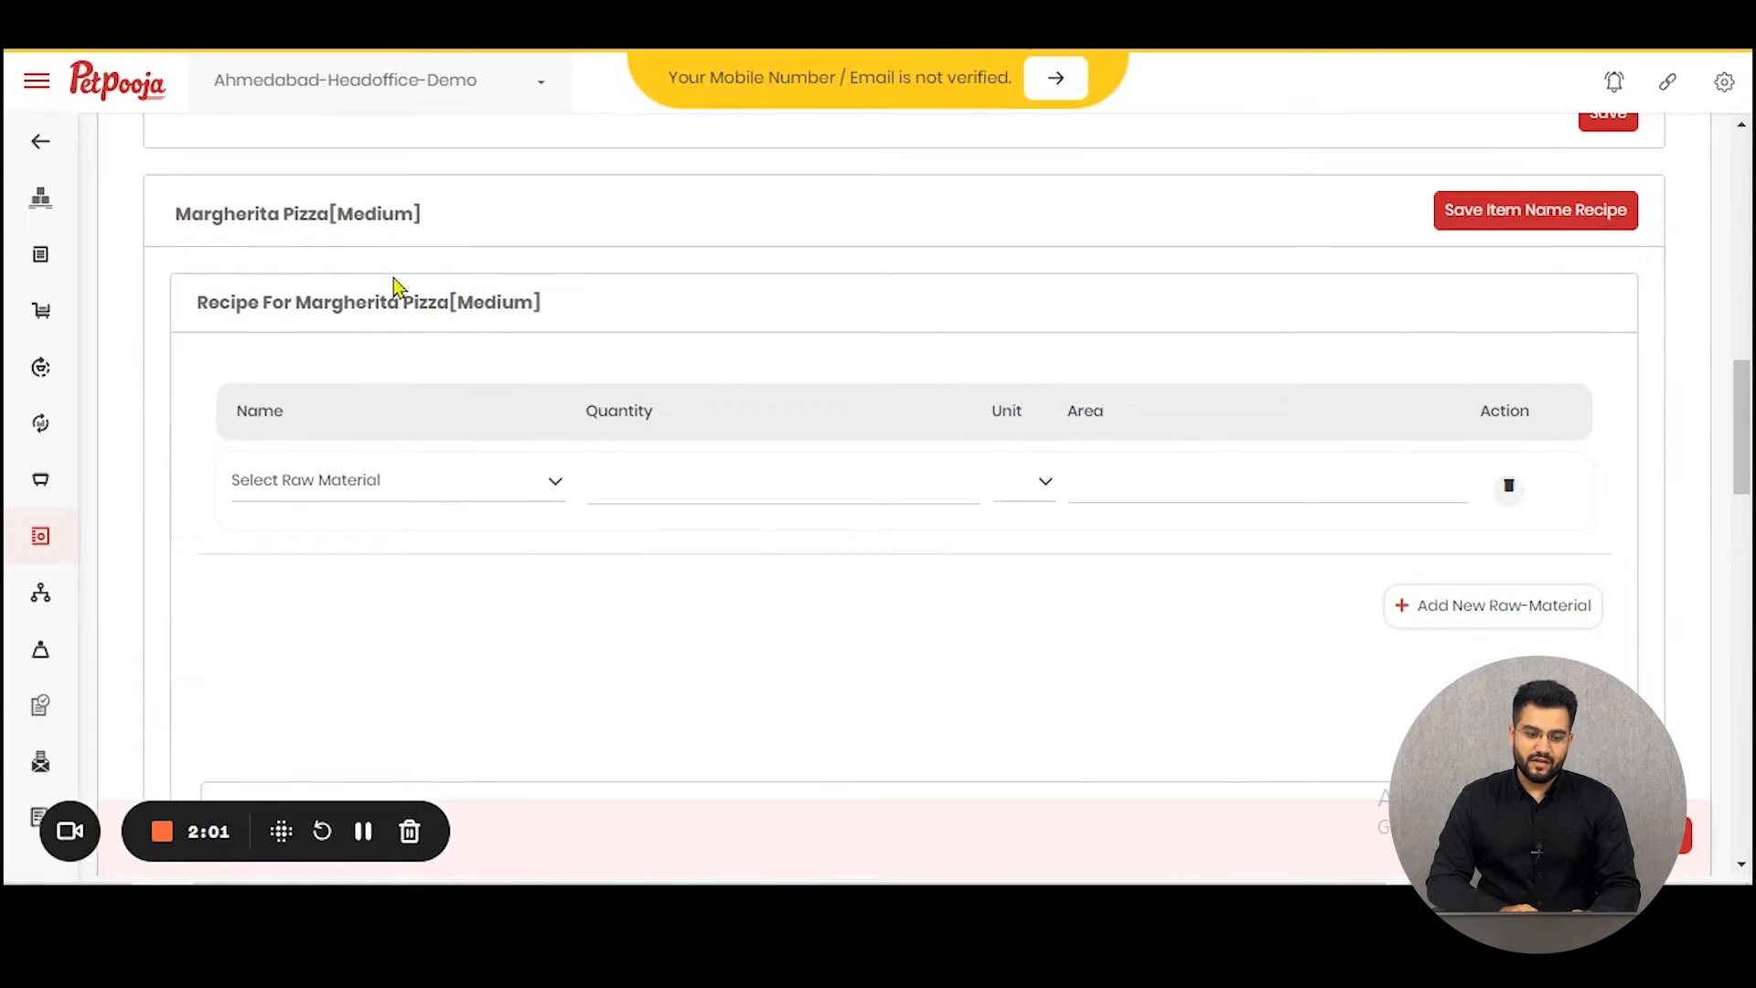
scroll(477, 289, down, 1)
scroll(481, 289, down, 14)
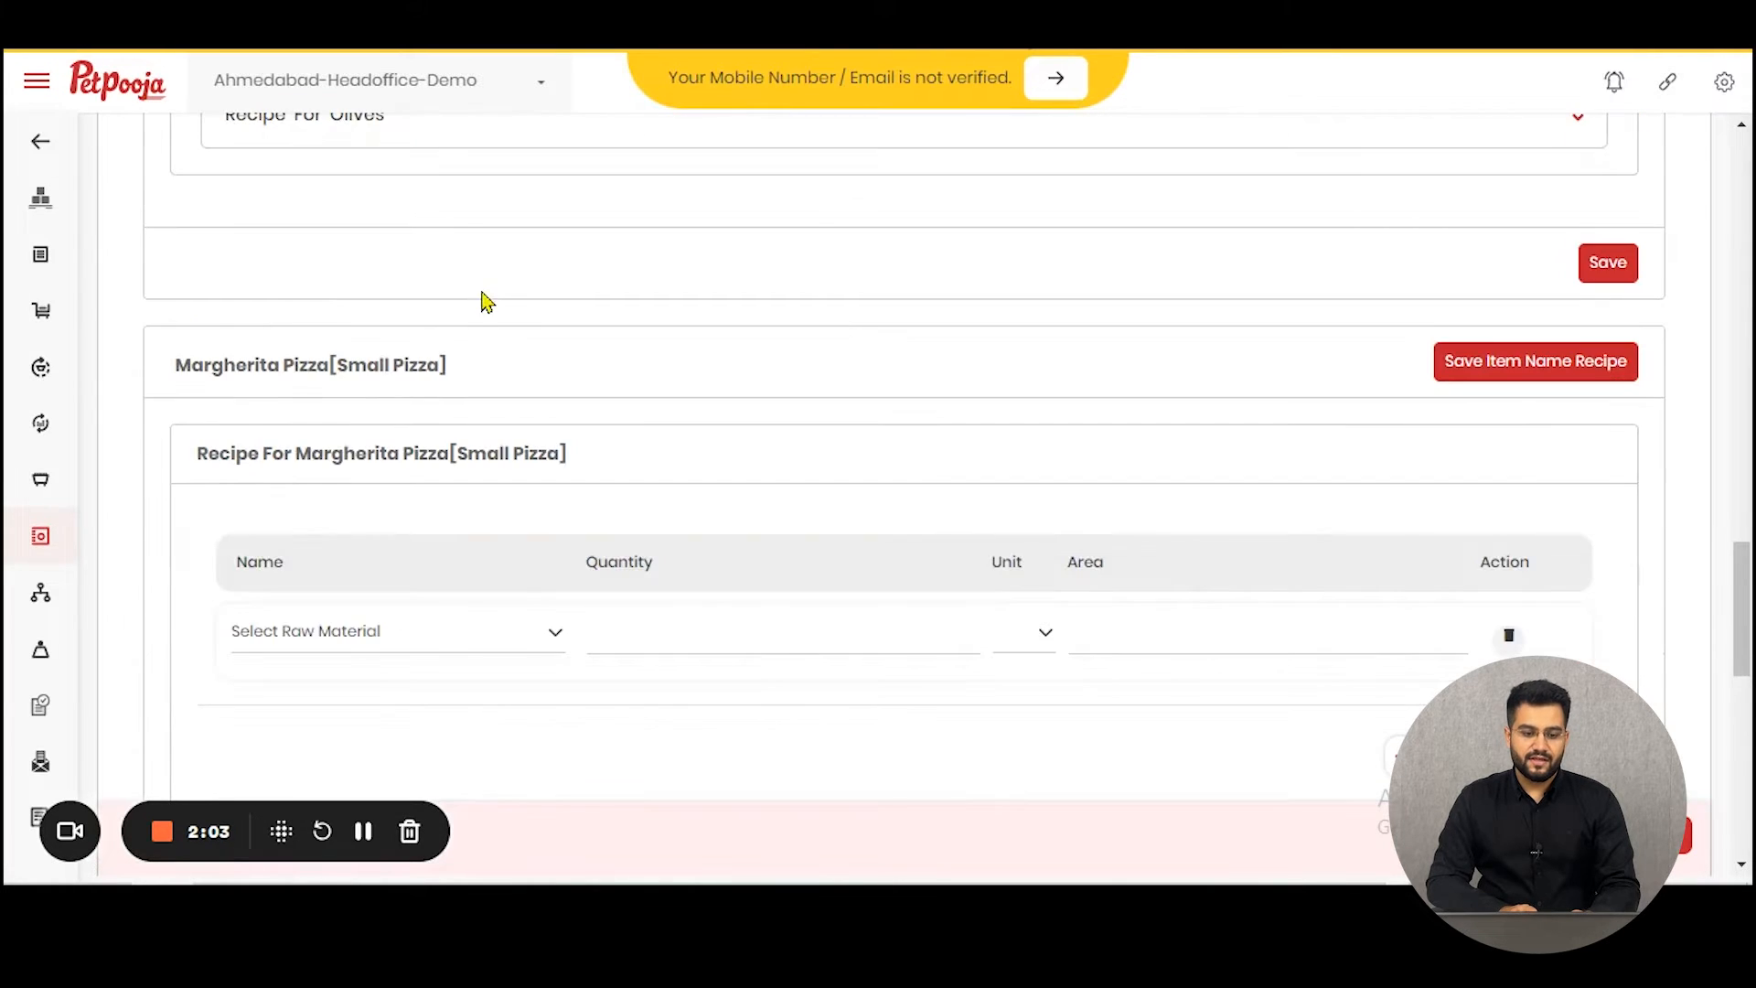
scroll(381, 355, down, 9)
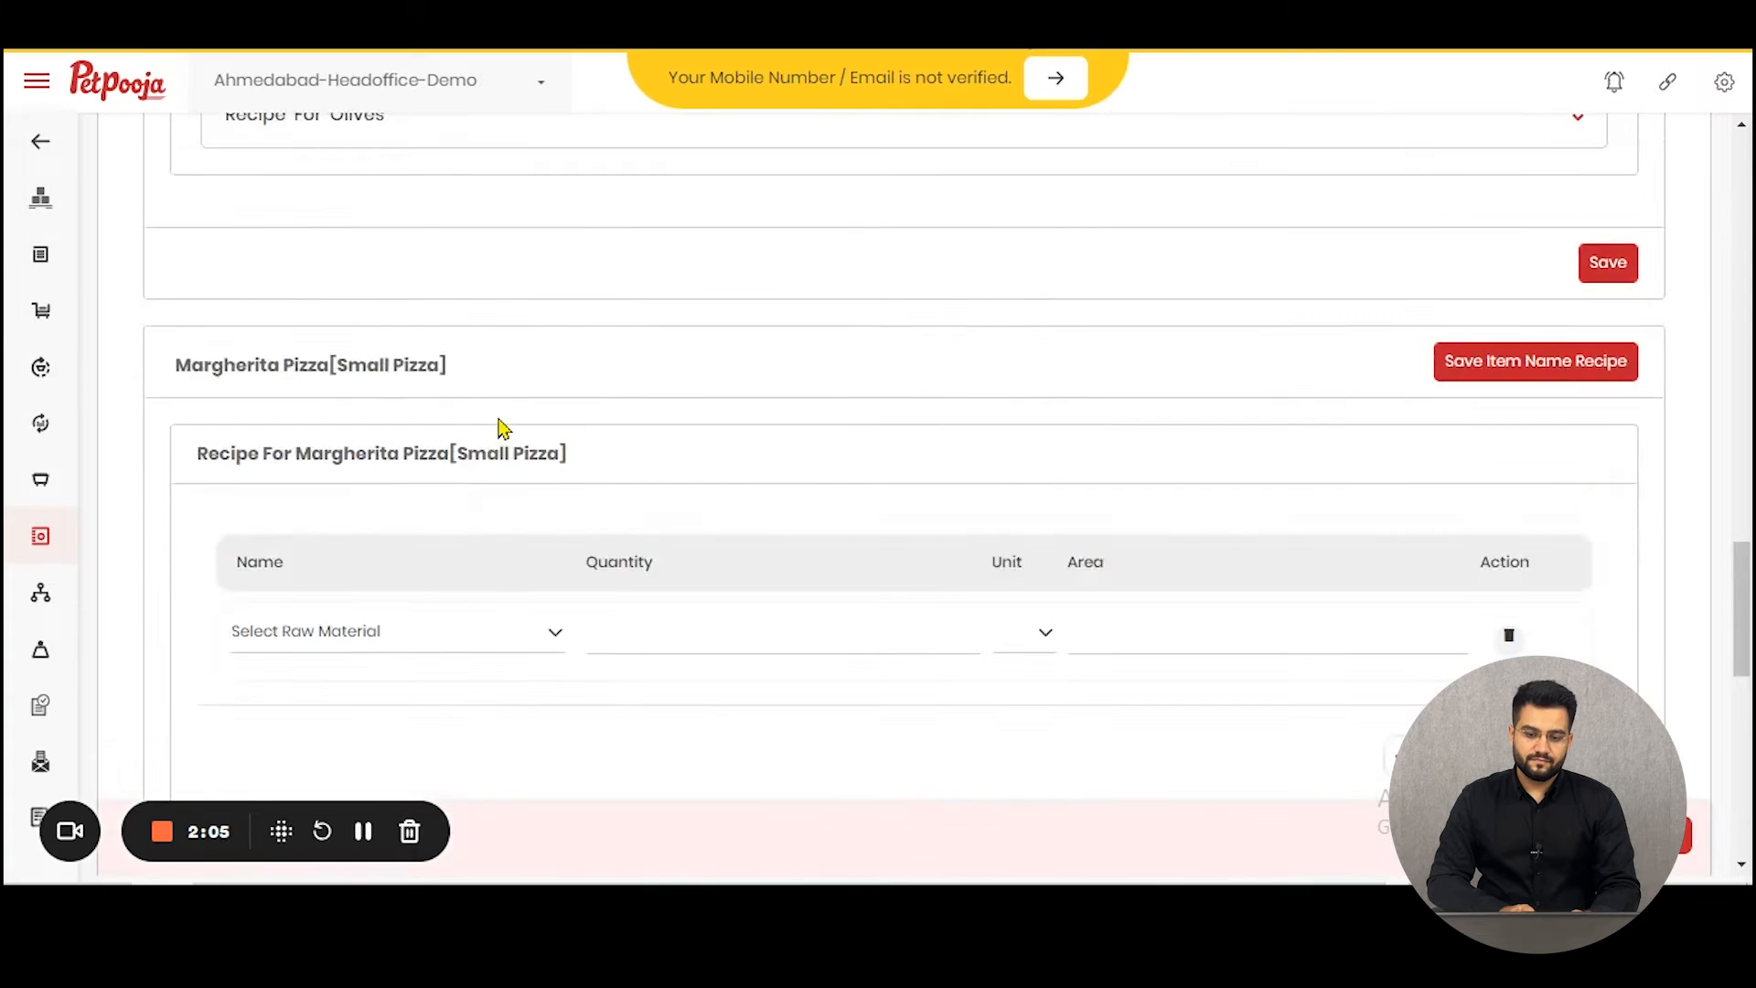
- Set Pizza Base as the first raw material in the recipe for Margherita Pizza[Large]
scroll(498, 425, up, 20)
scroll(493, 420, down, 6)
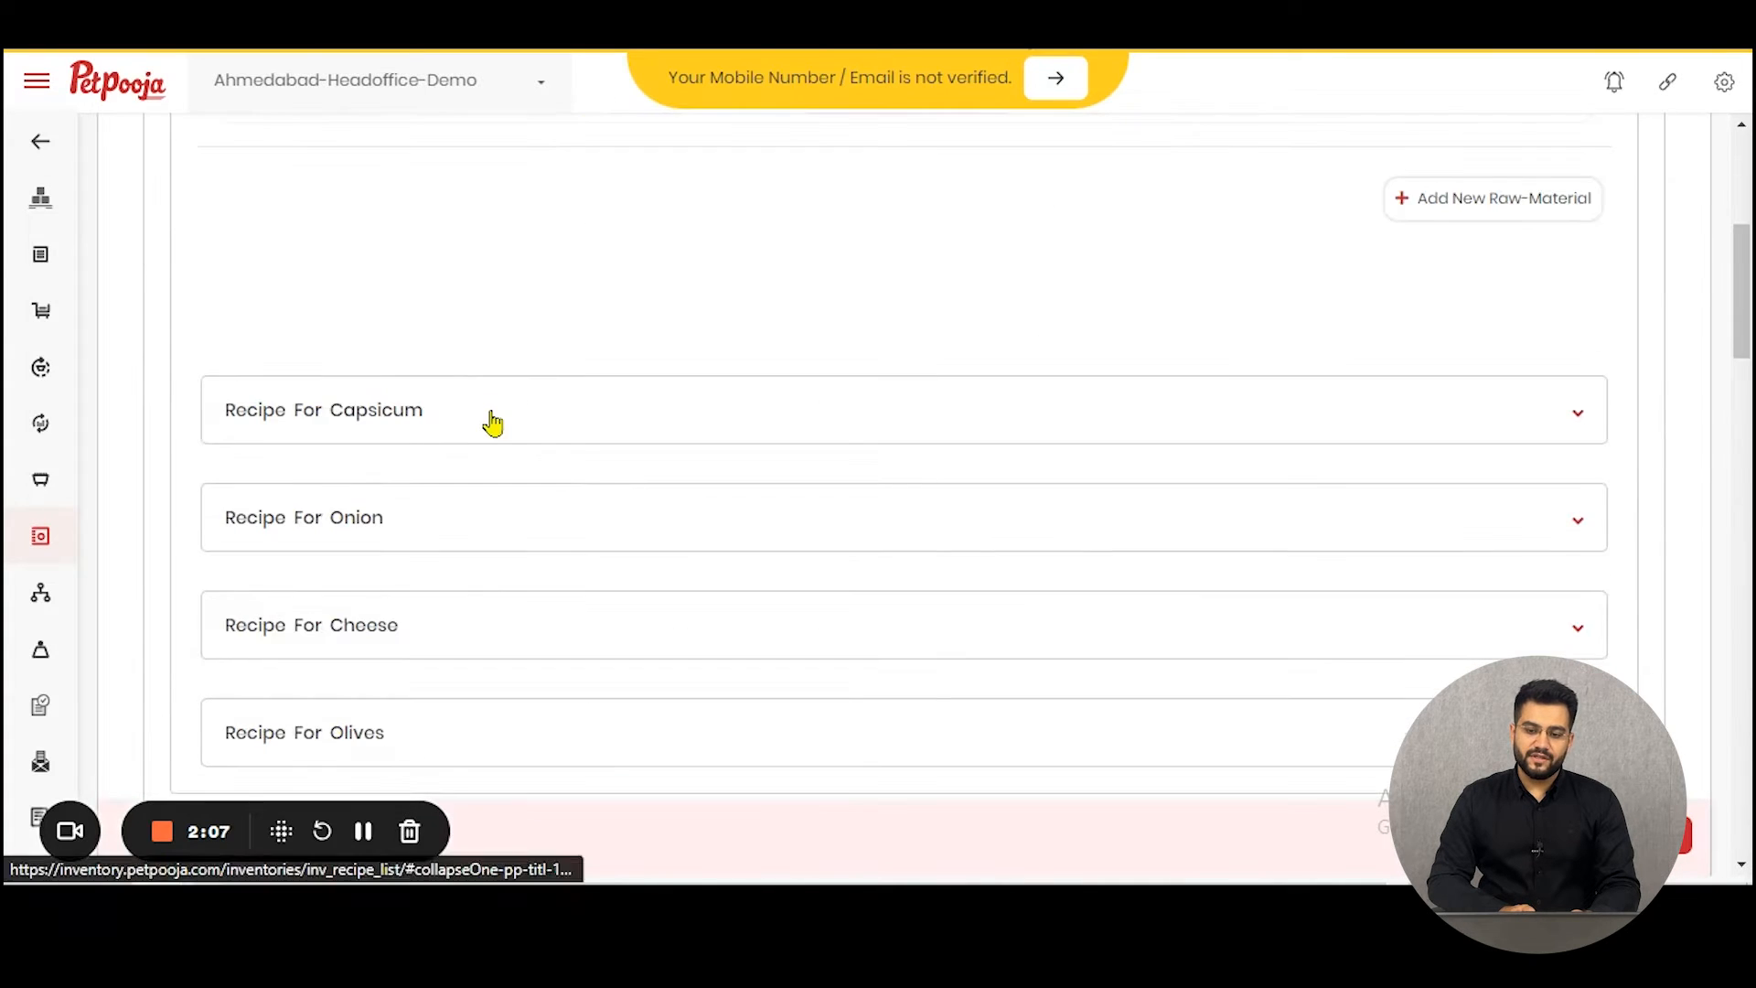
scroll(490, 419, up, 3)
click(503, 350)
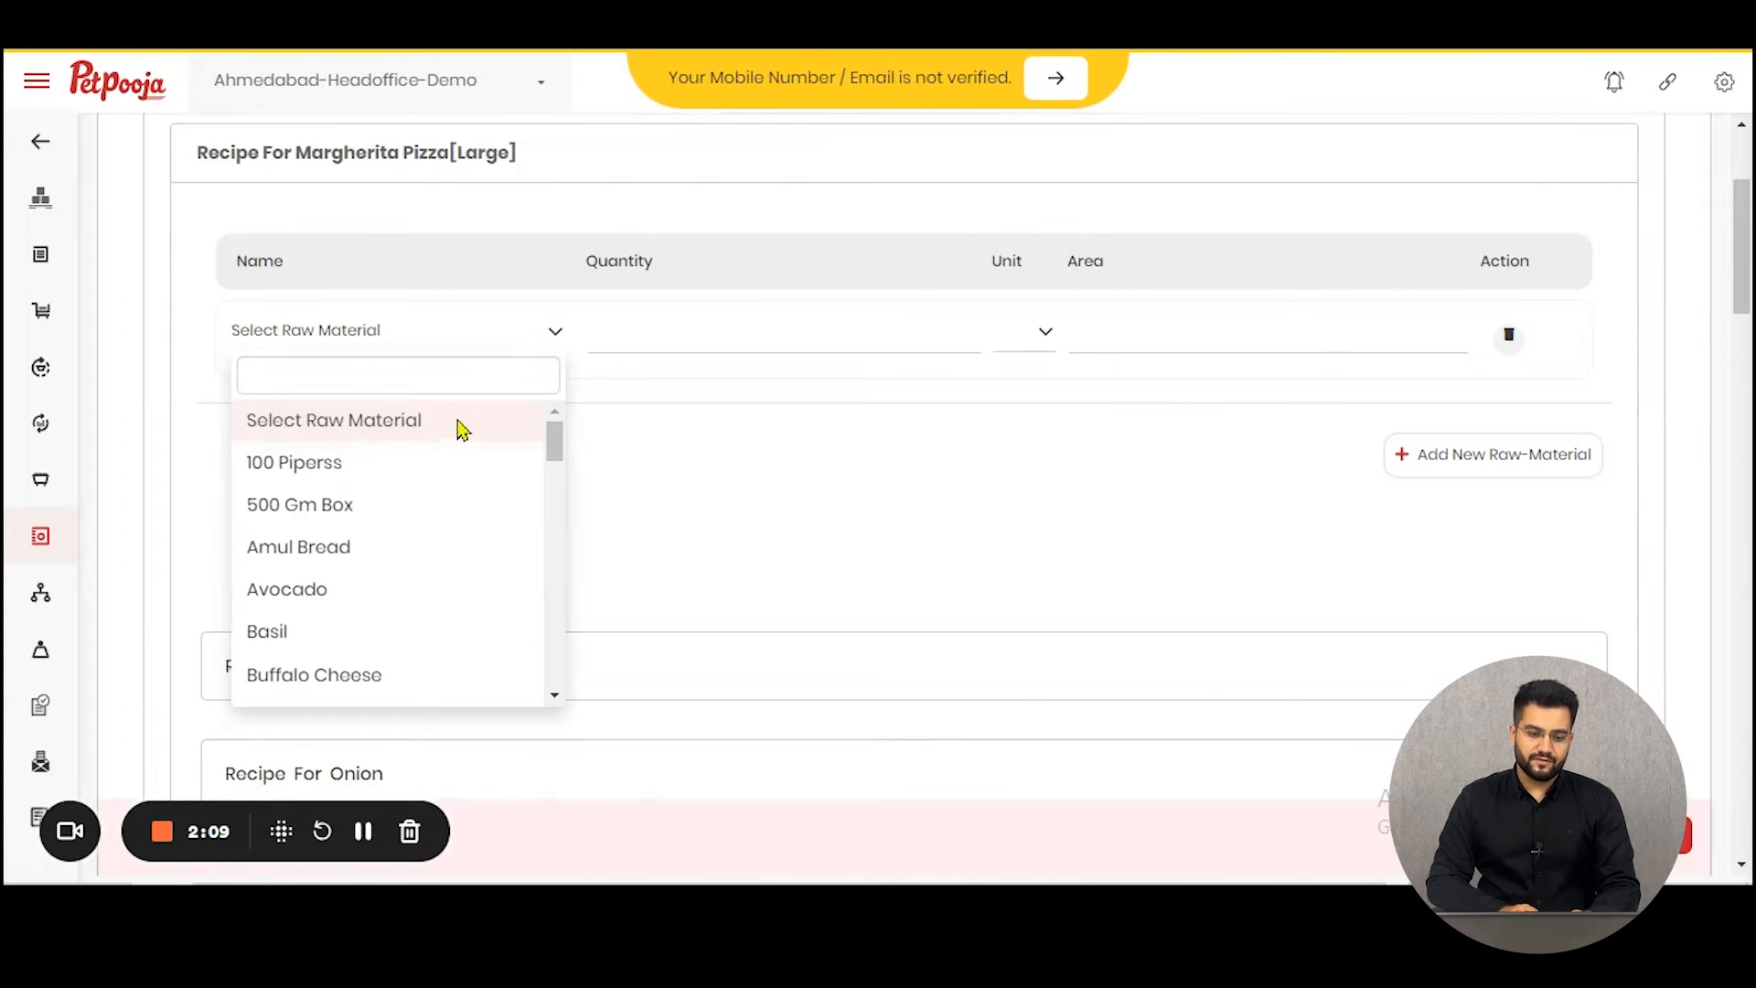
text(pizza)
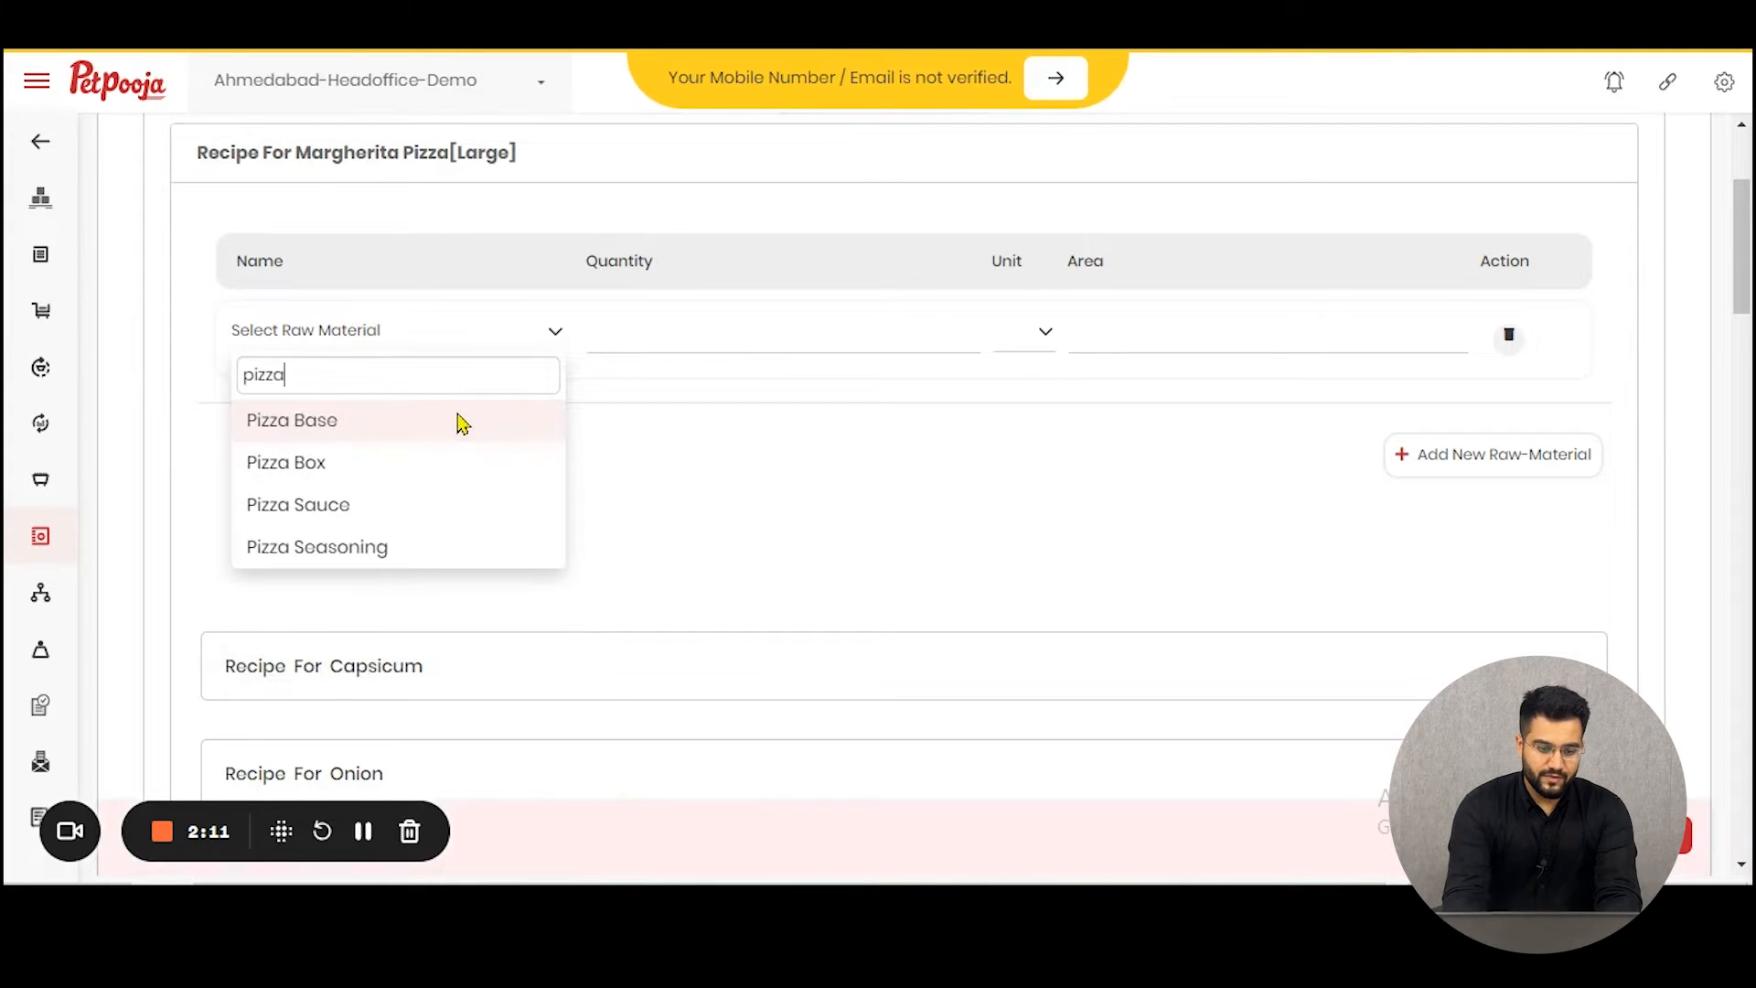
click(461, 421)
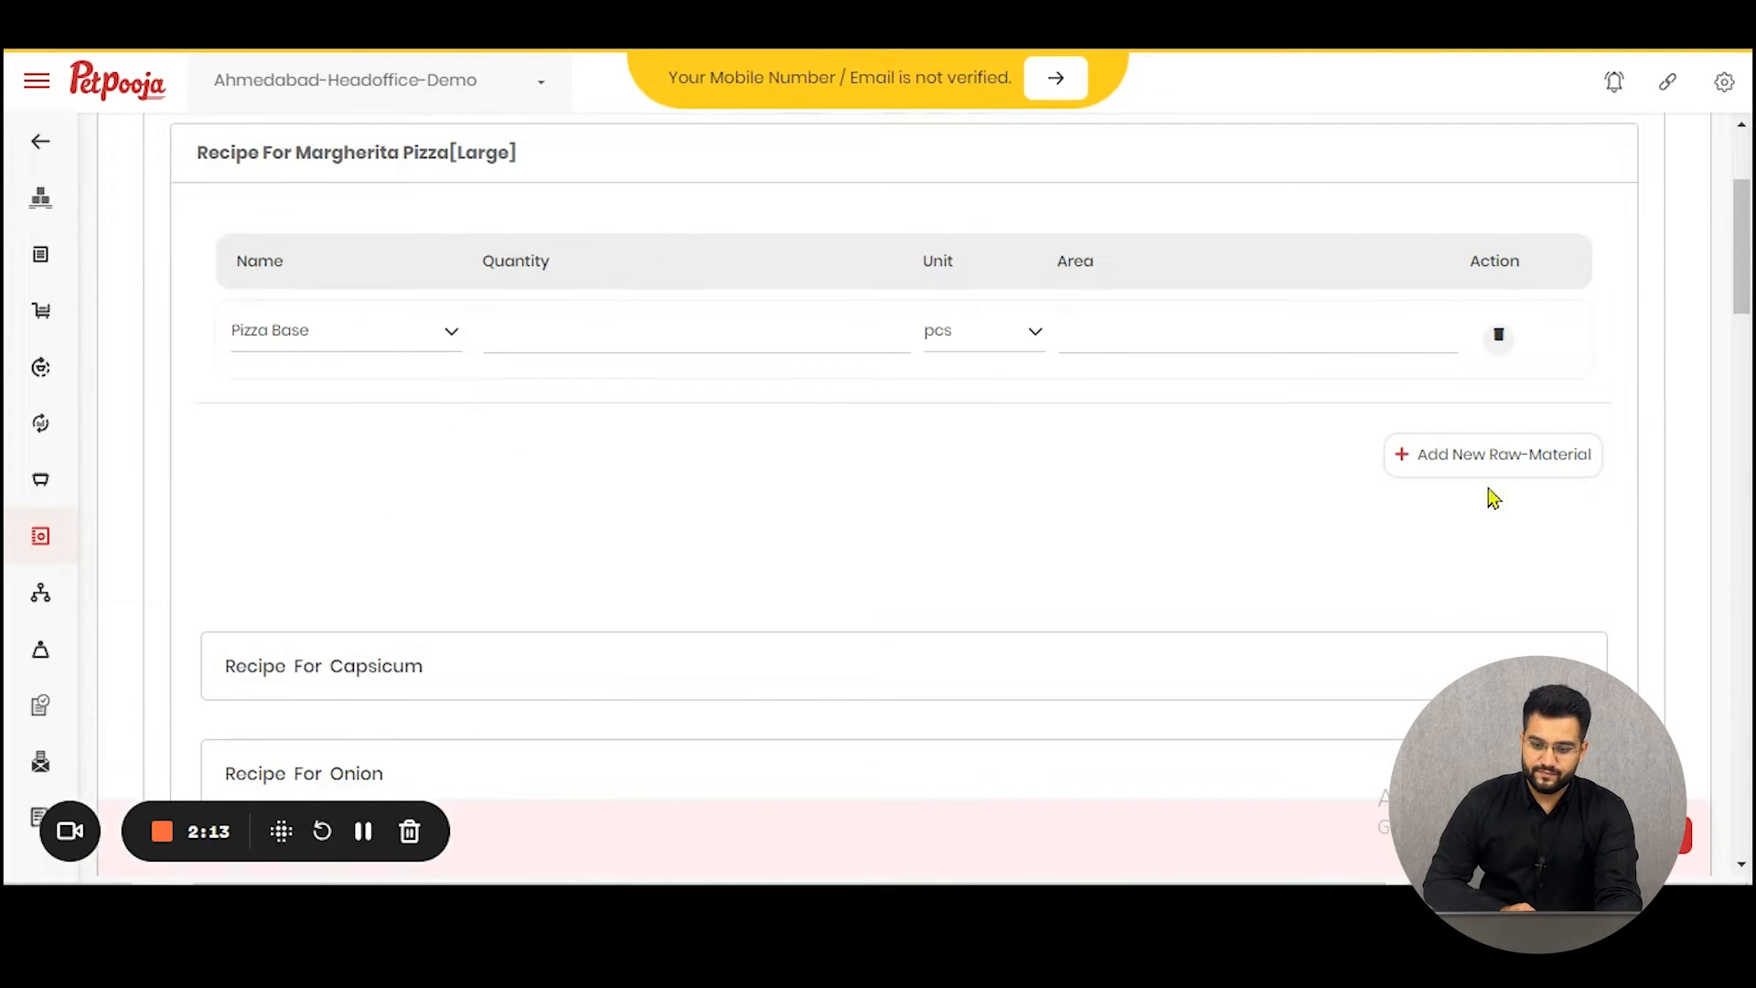
- Add a second raw-material row to the Large pizza recipe and set it to Pizza Sauce
click(1491, 456)
click(331, 423)
text(p)
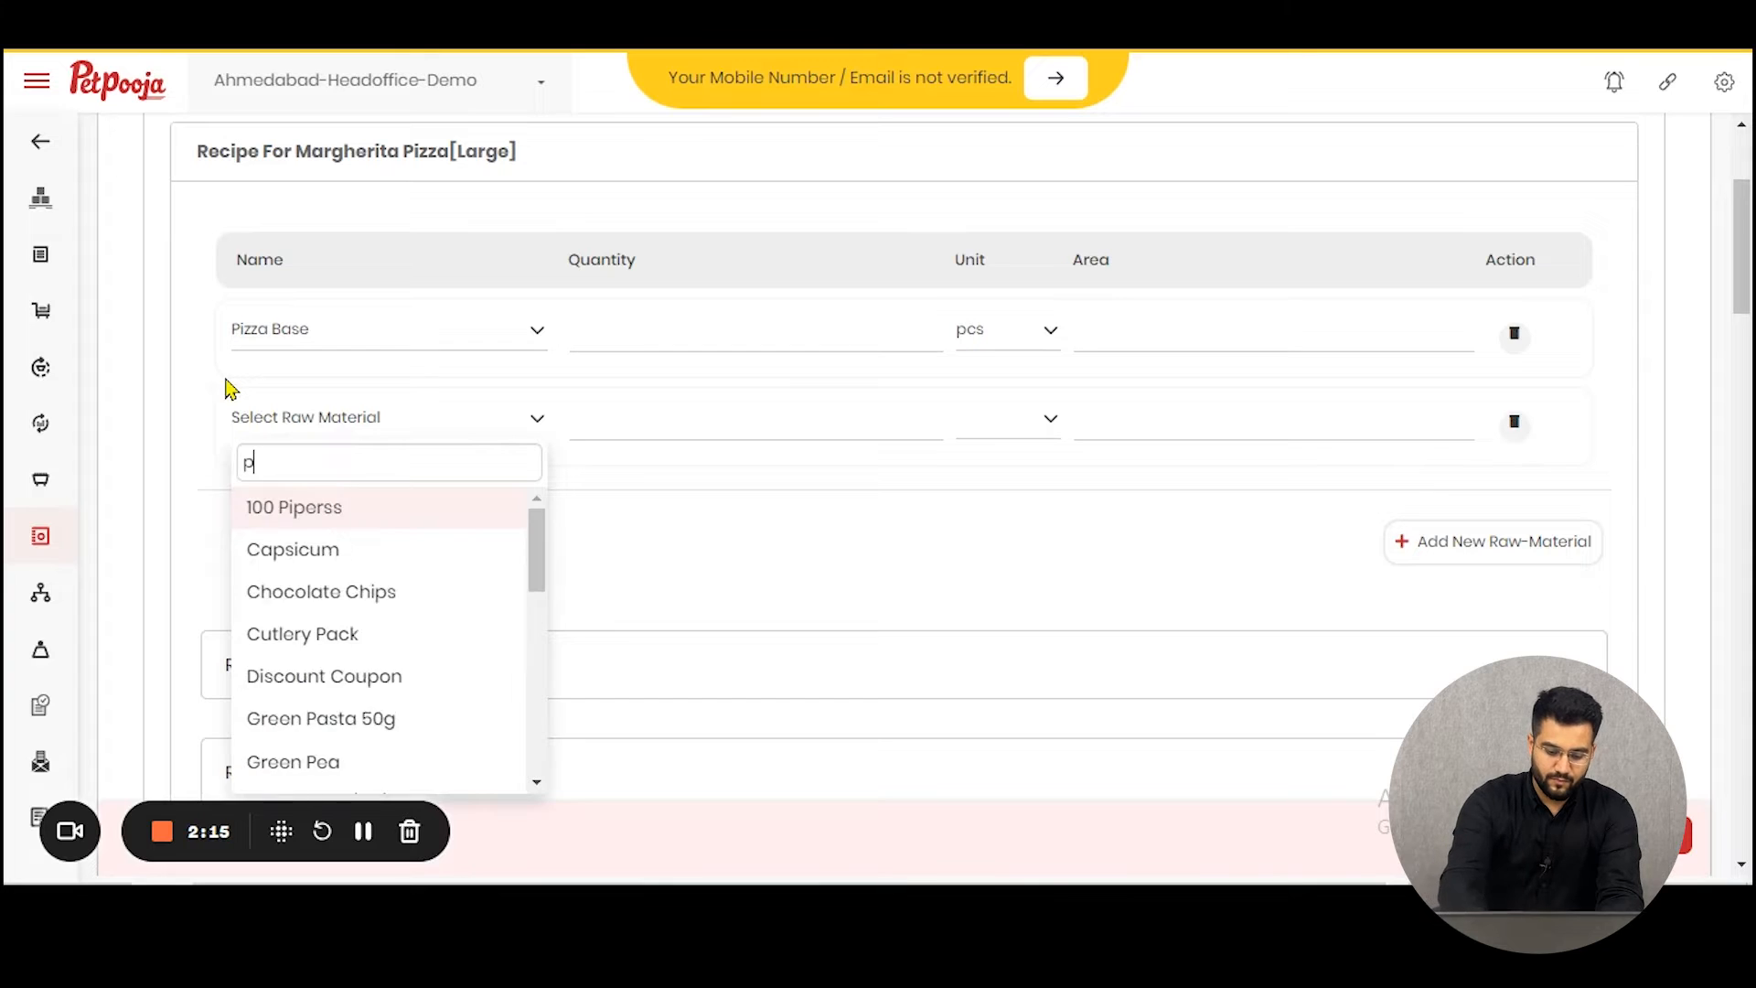
text(izza)
click(327, 595)
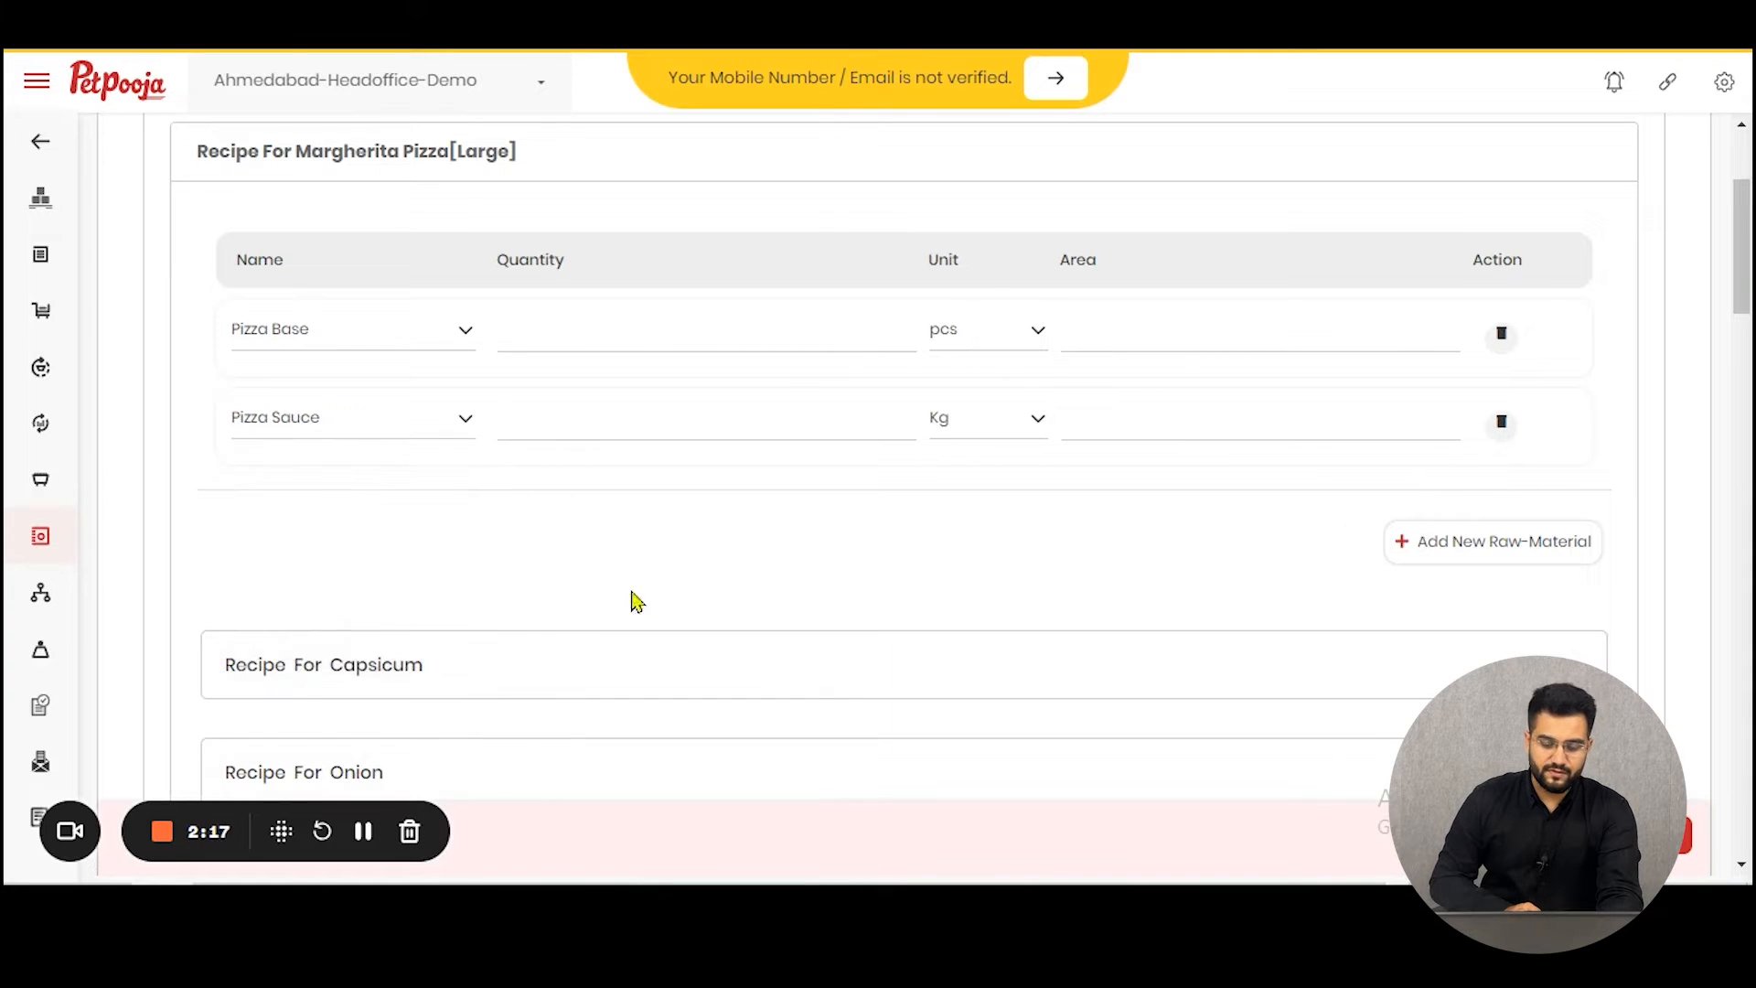
- Add a third raw-material row to the Large pizza recipe and set it to Pizza Seasoning
click(1439, 550)
click(315, 502)
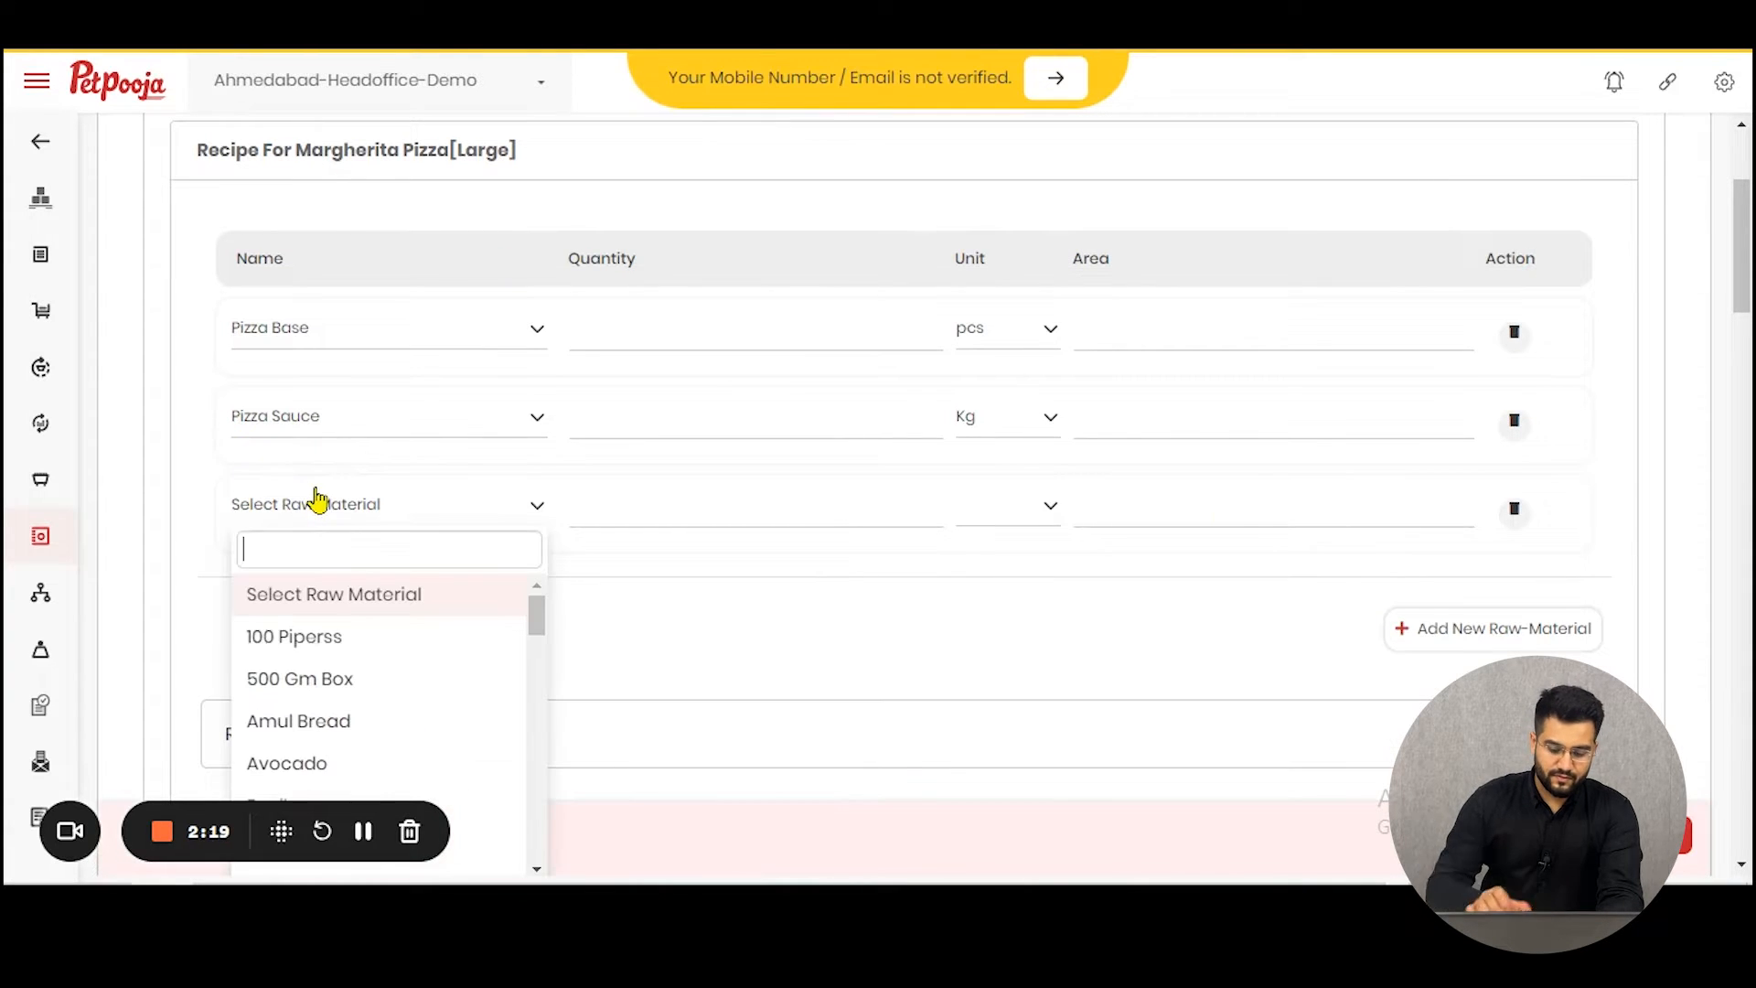
text(pizza)
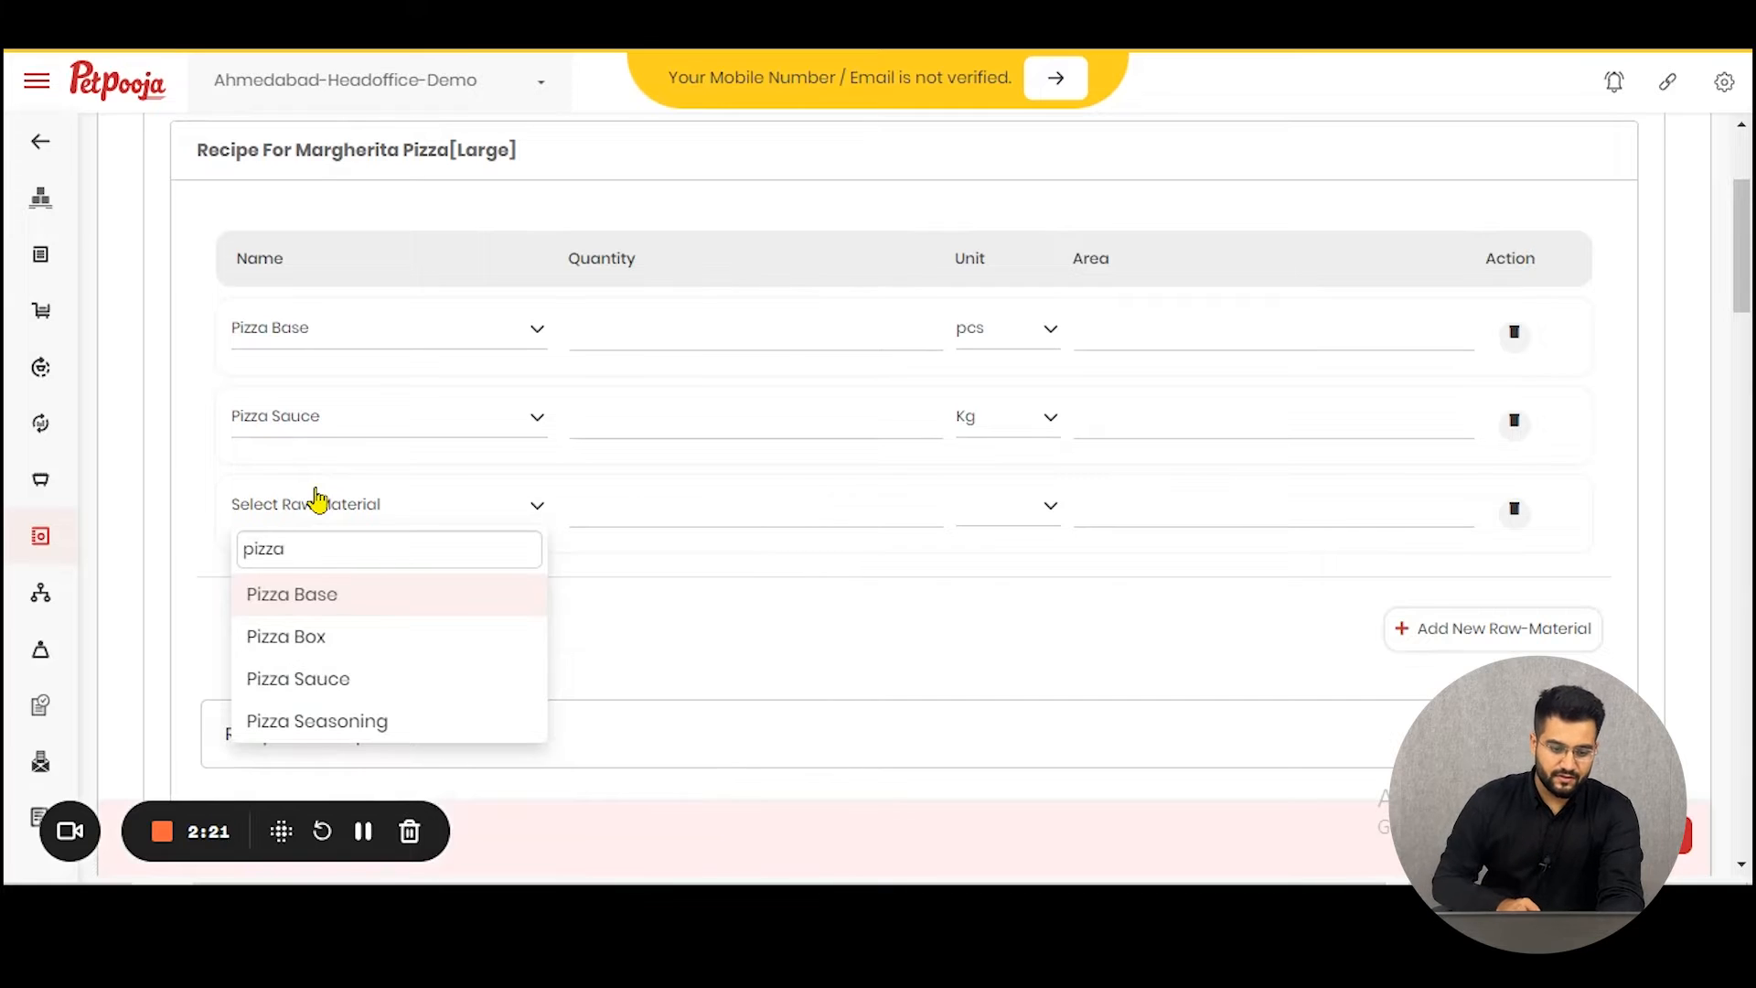
click(372, 721)
- Add a fourth raw-material row to the Large pizza recipe and set it to Basil
click(1588, 641)
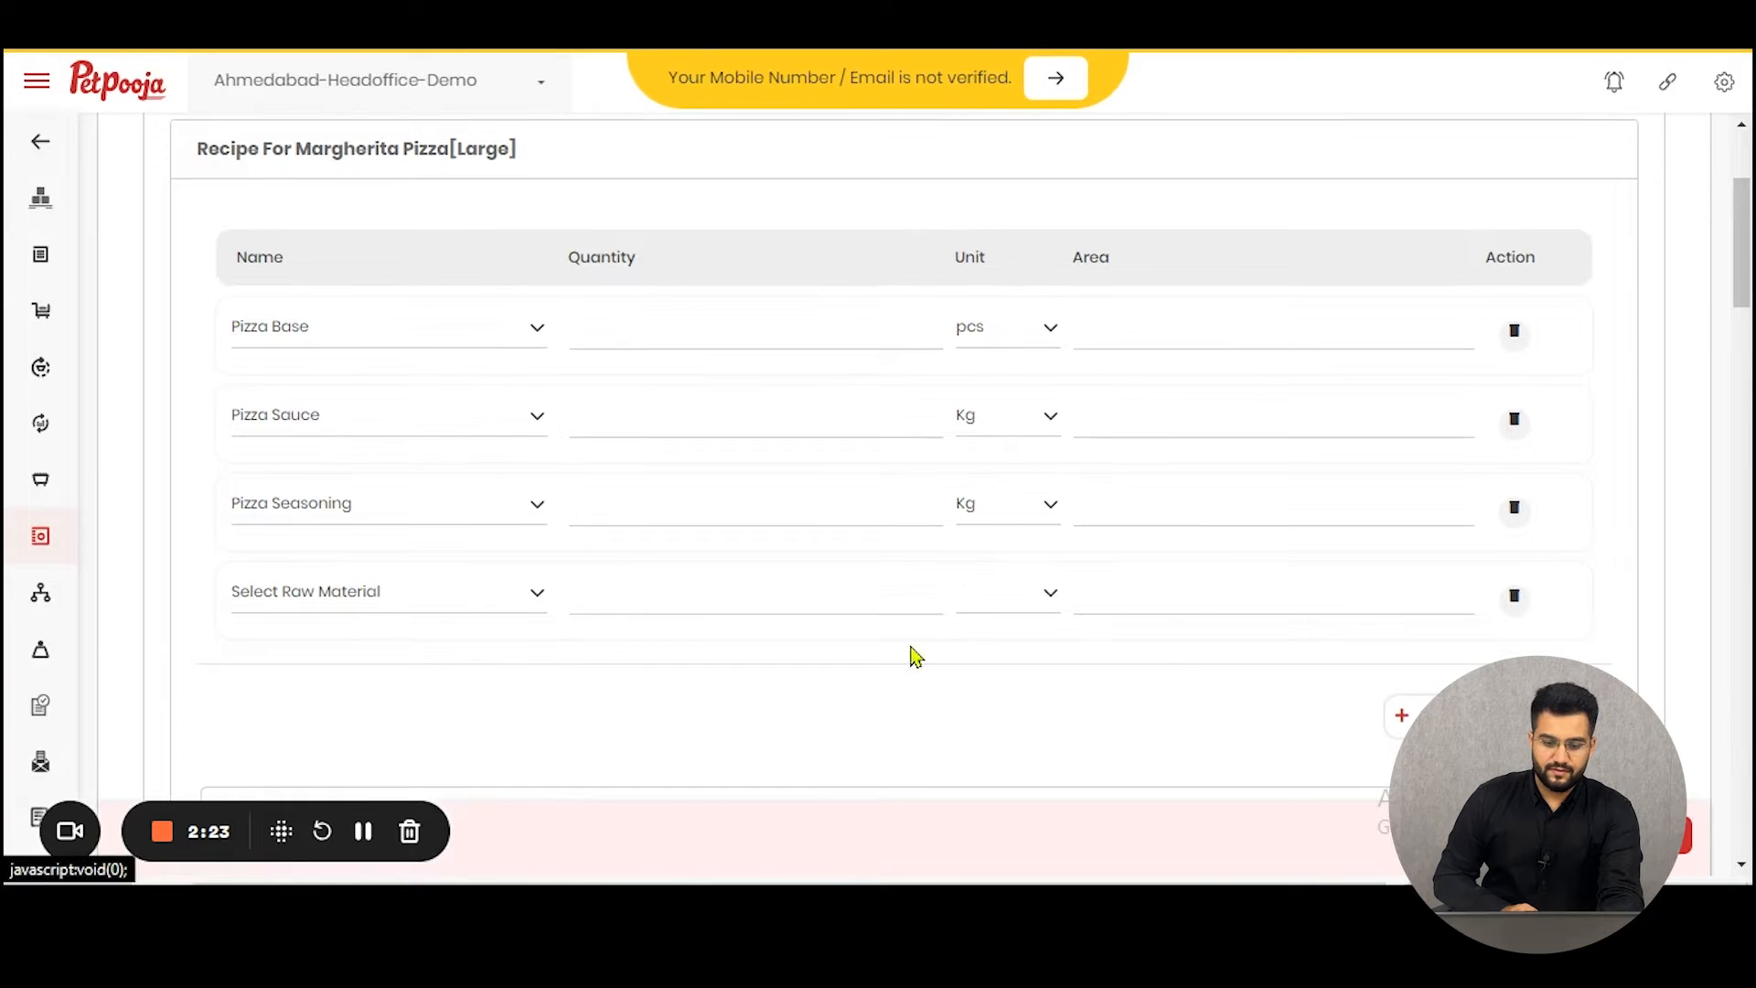
click(401, 602)
text(pi)
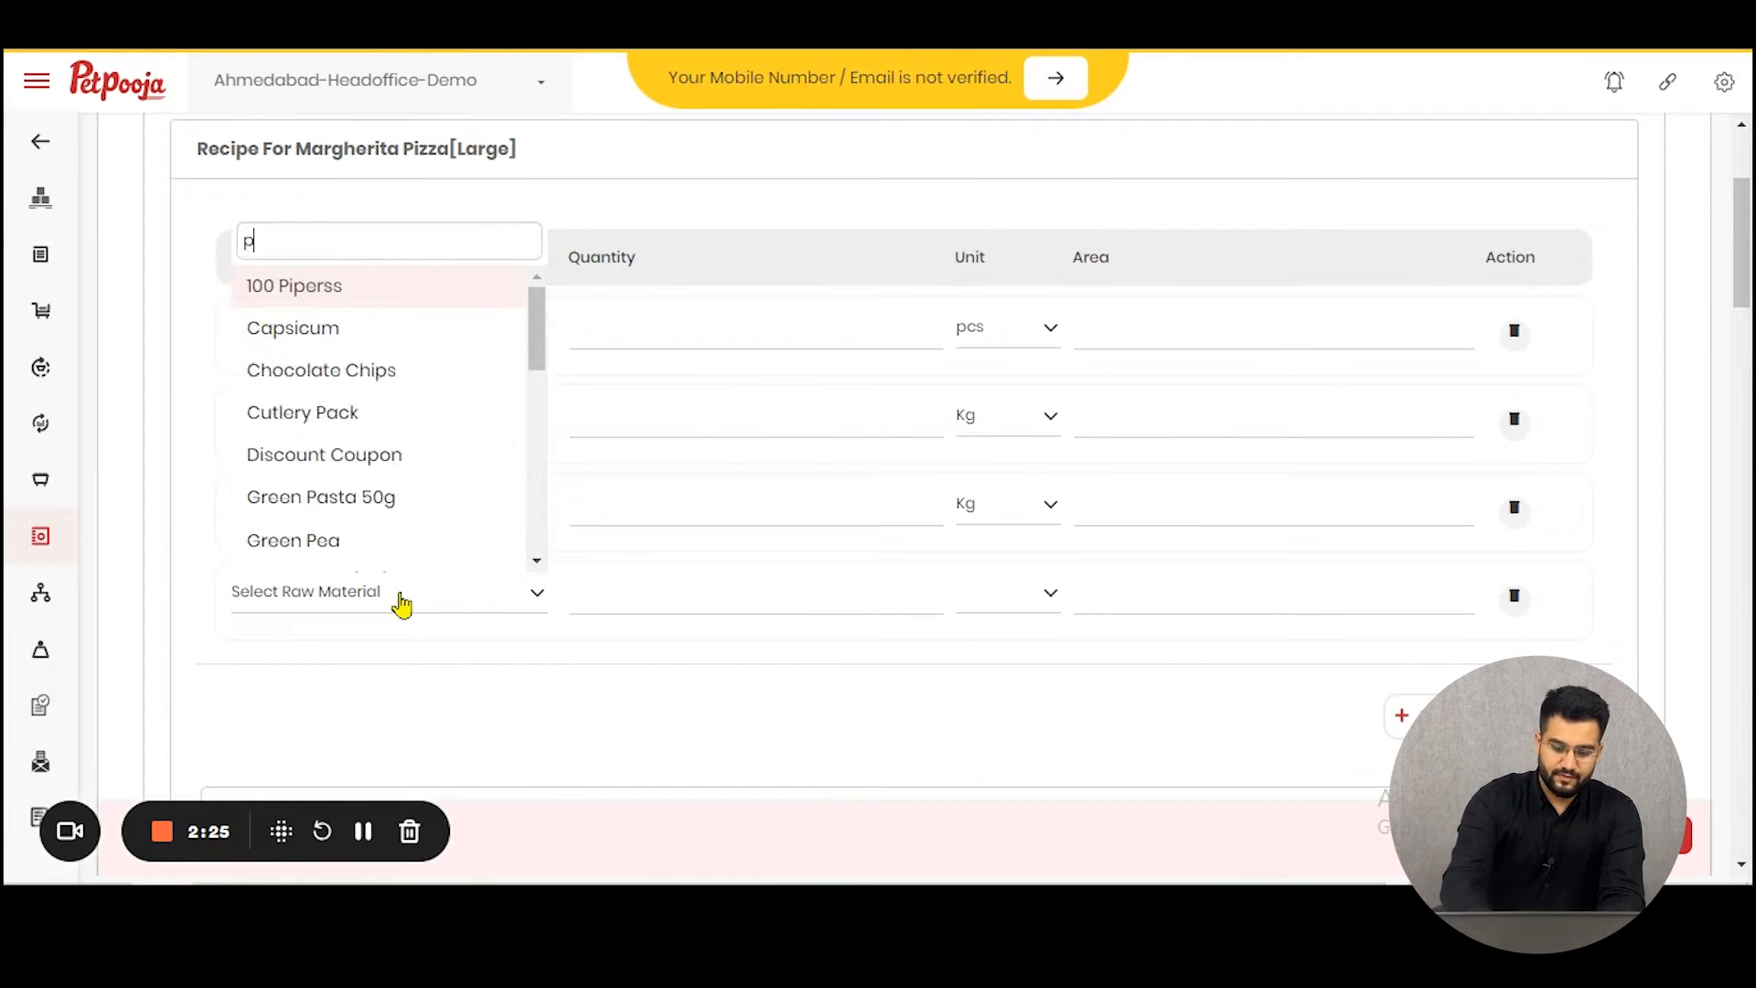
key(BackSpace)
key(BackSpace)
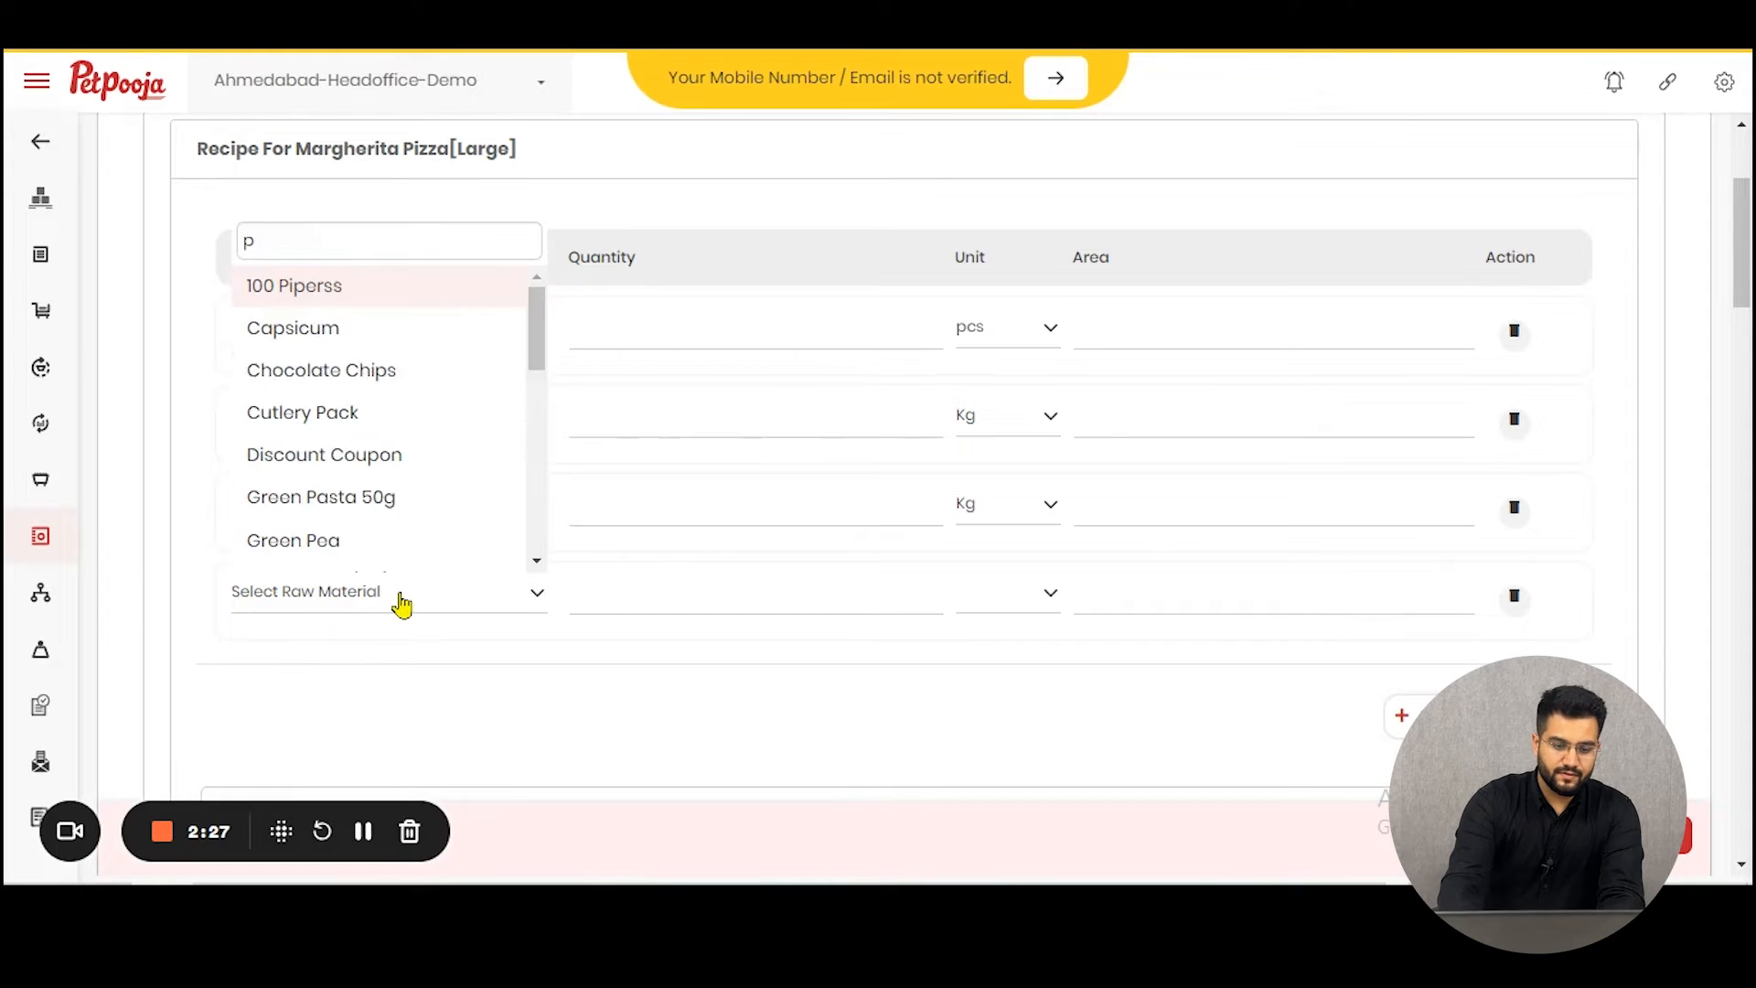
text(basil)
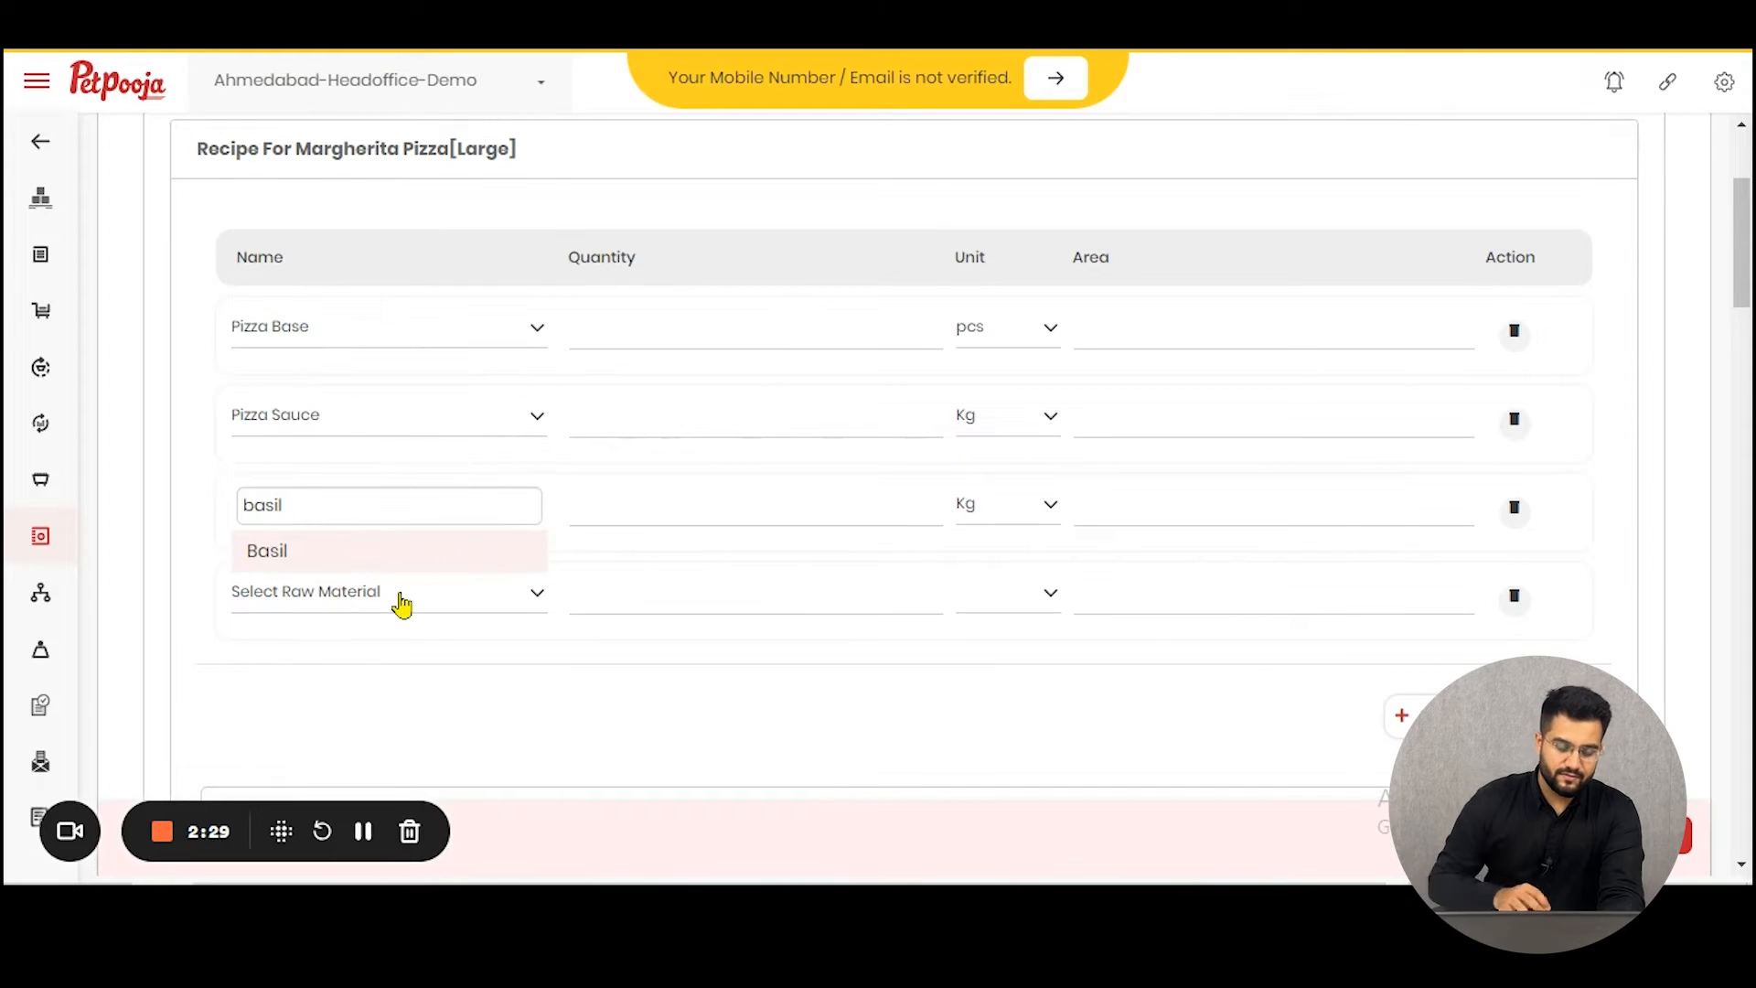
click(400, 563)
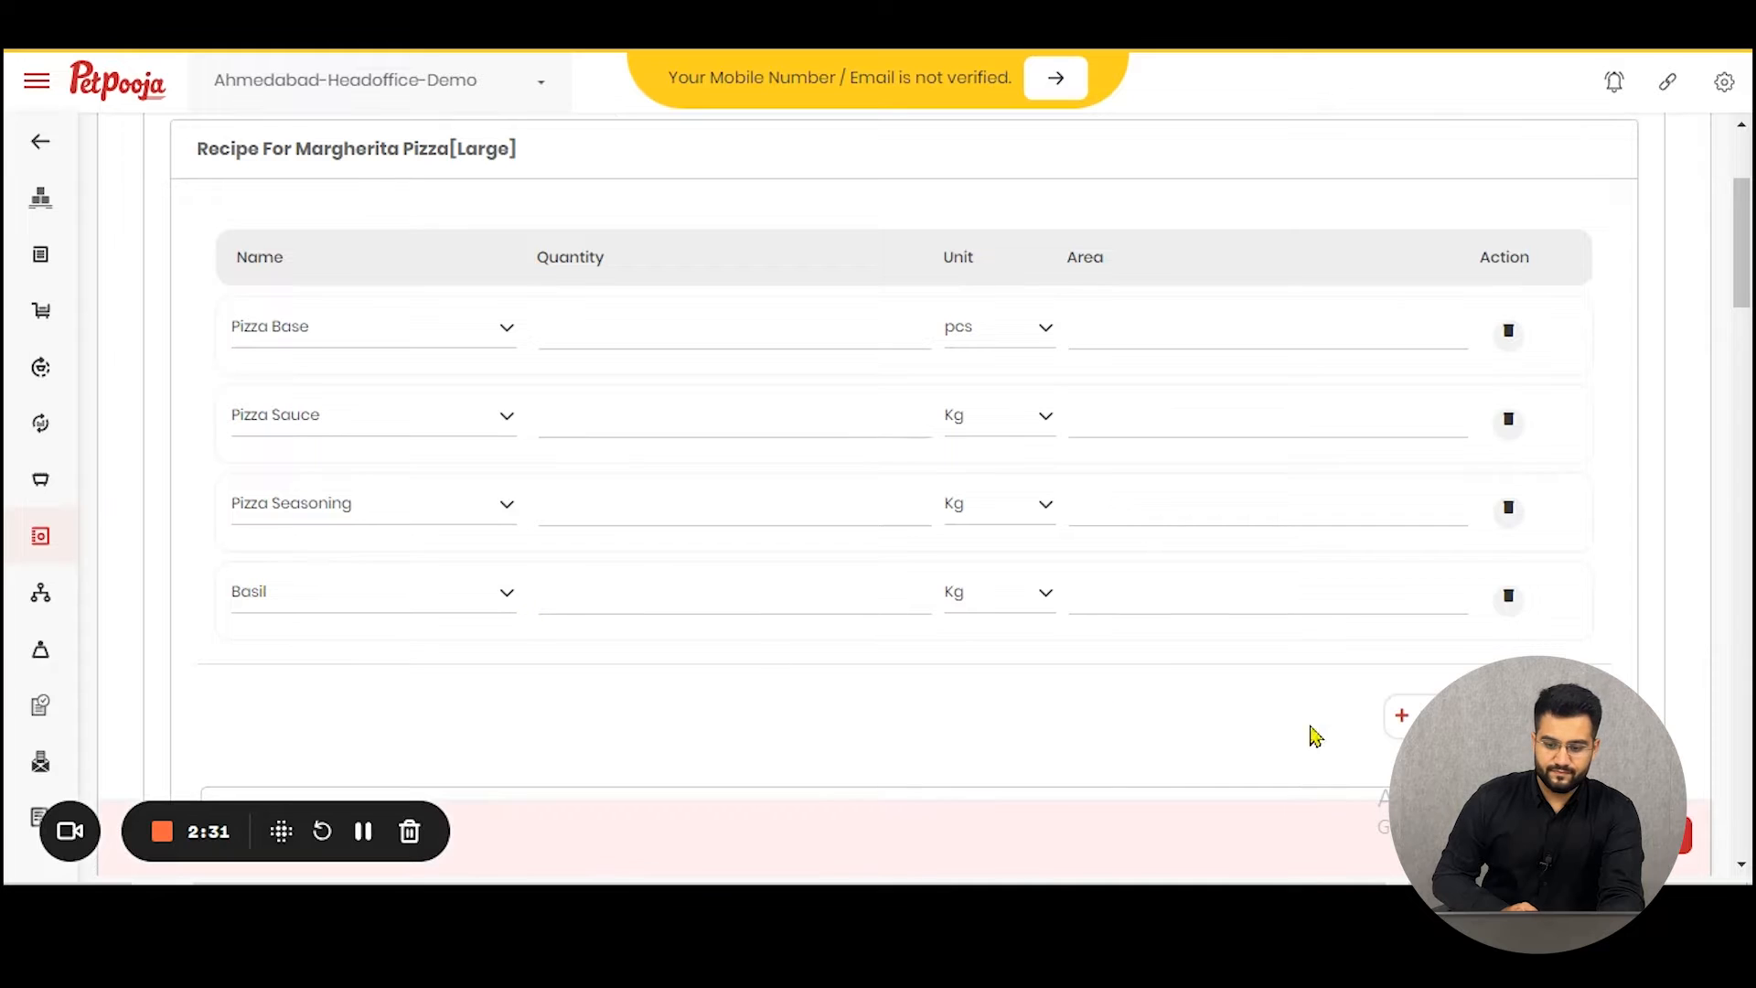
- Add a fifth raw-material row to the Large pizza recipe and set it to Mozarella Cheese
click(1401, 715)
click(325, 681)
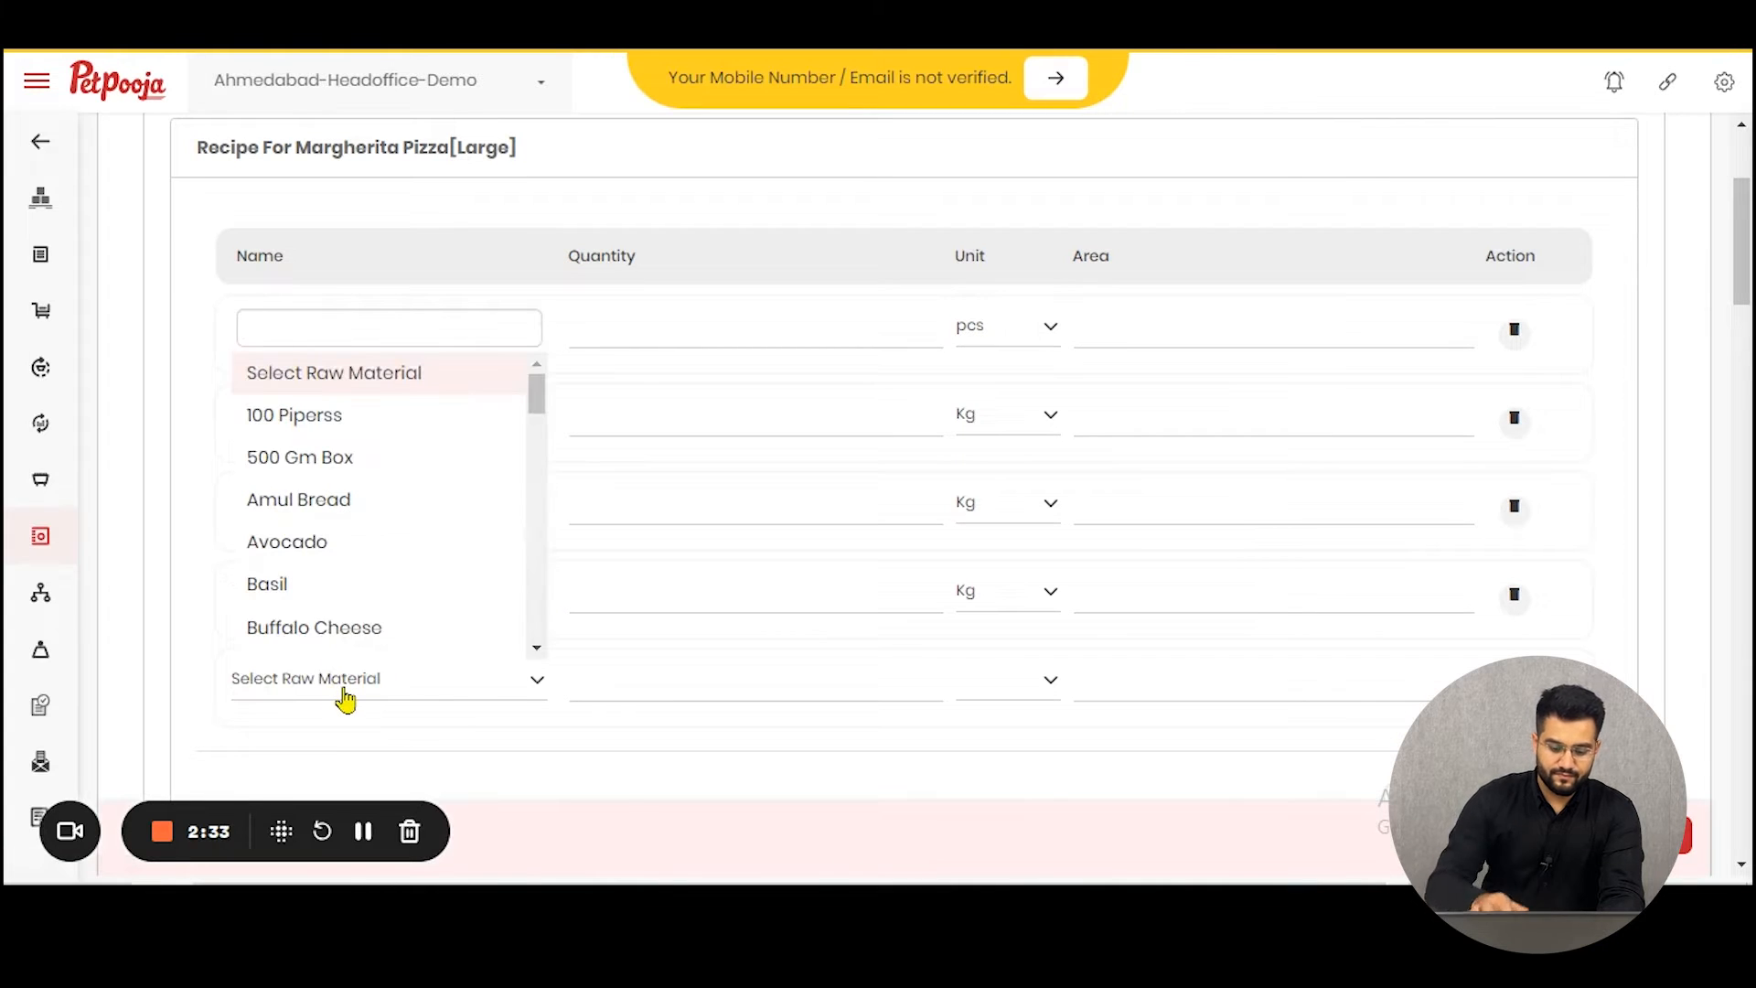
text(che)
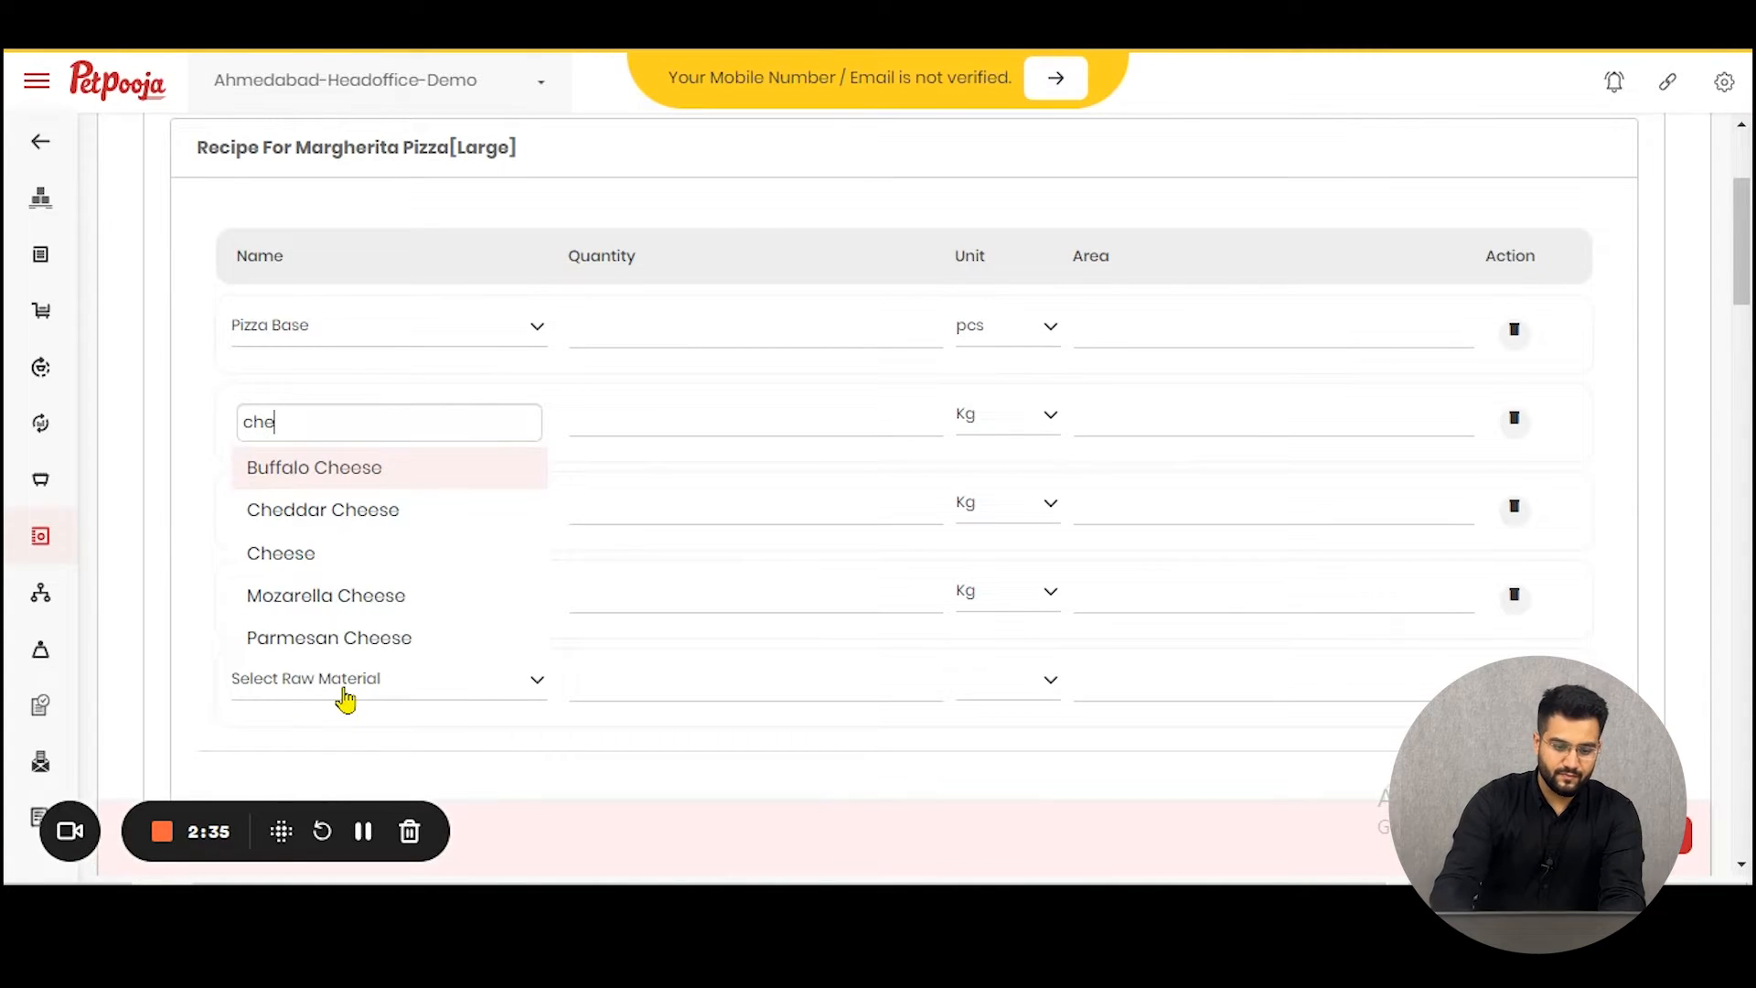
key(Down)
key(Down)
key(Down)
key(Return)
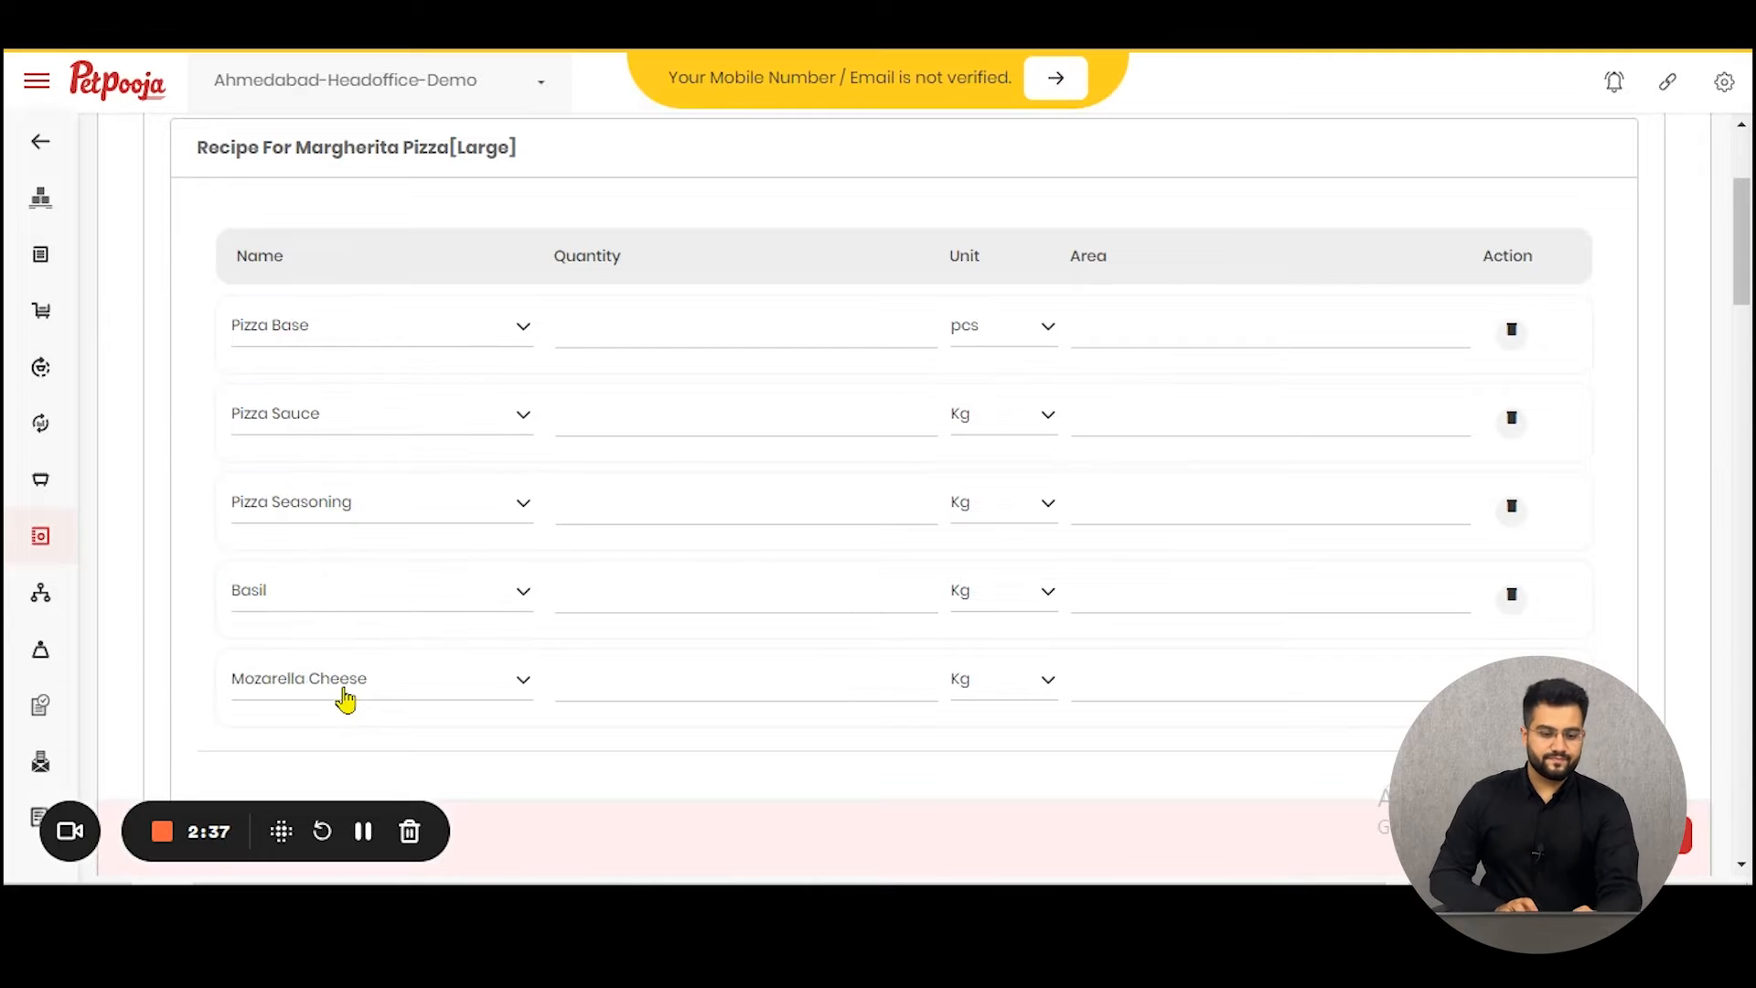
- Change the unit to GMS for Pizza Sauce, Pizza Seasoning, Basil and Mozarella Cheese in the Large pizza recipe
click(800, 340)
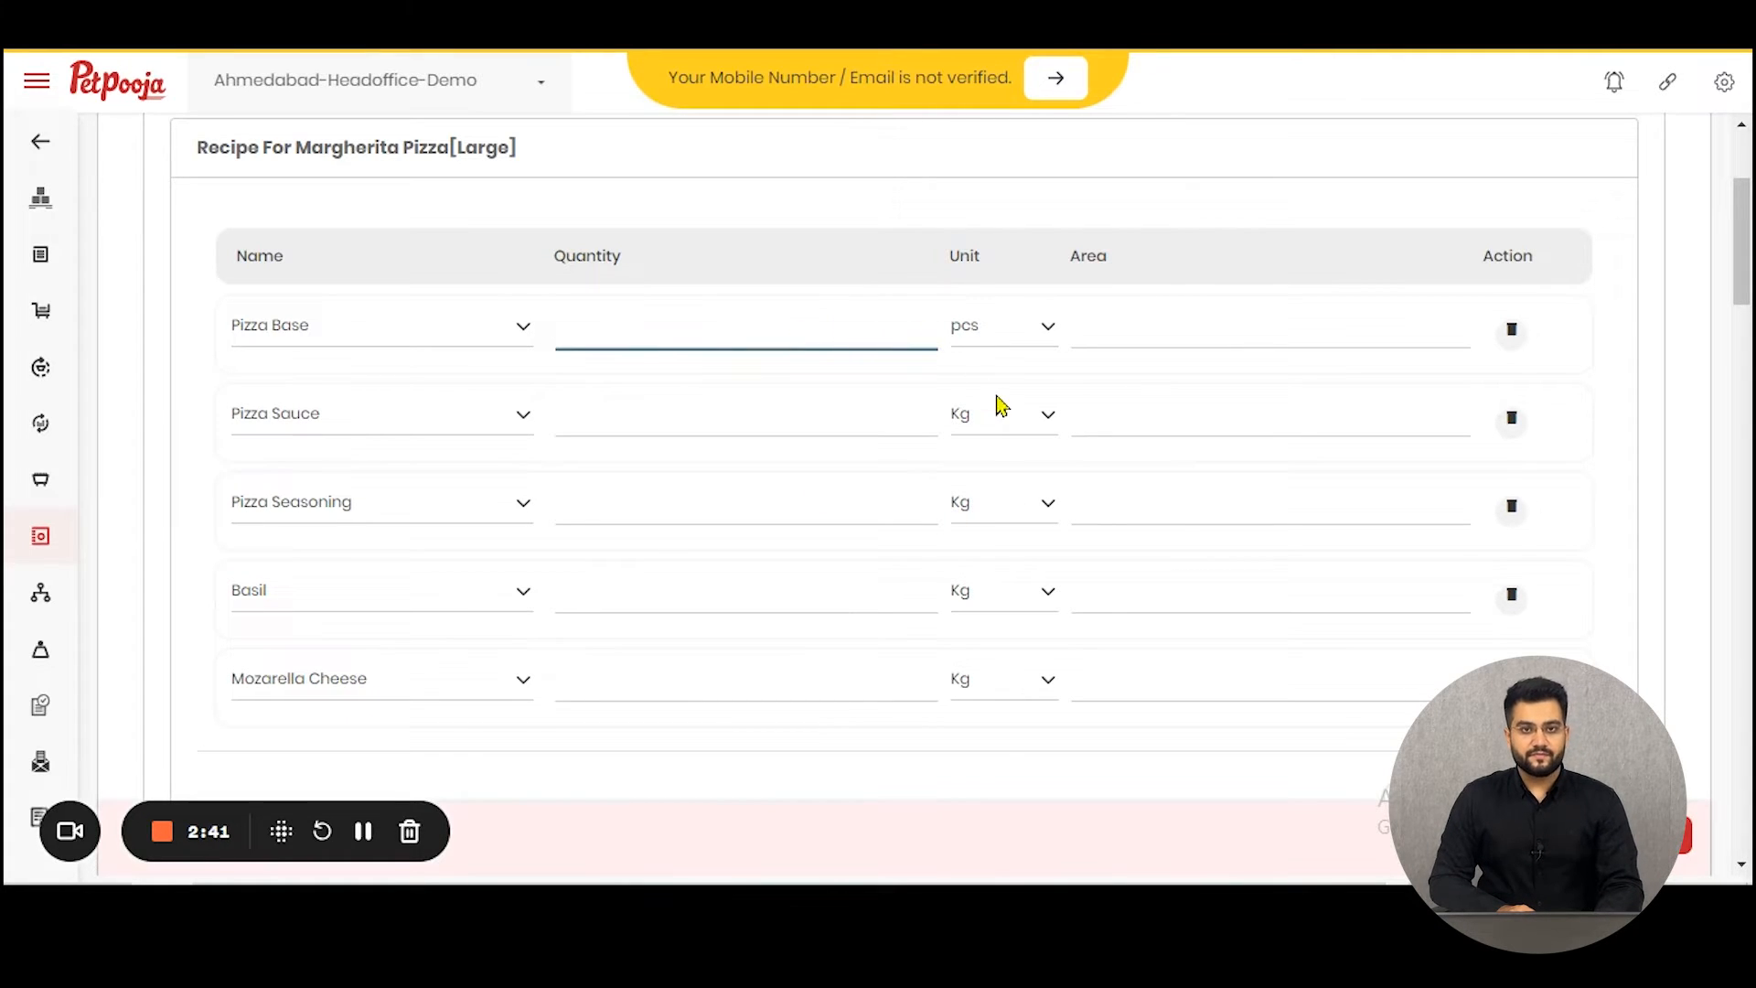
click(1018, 430)
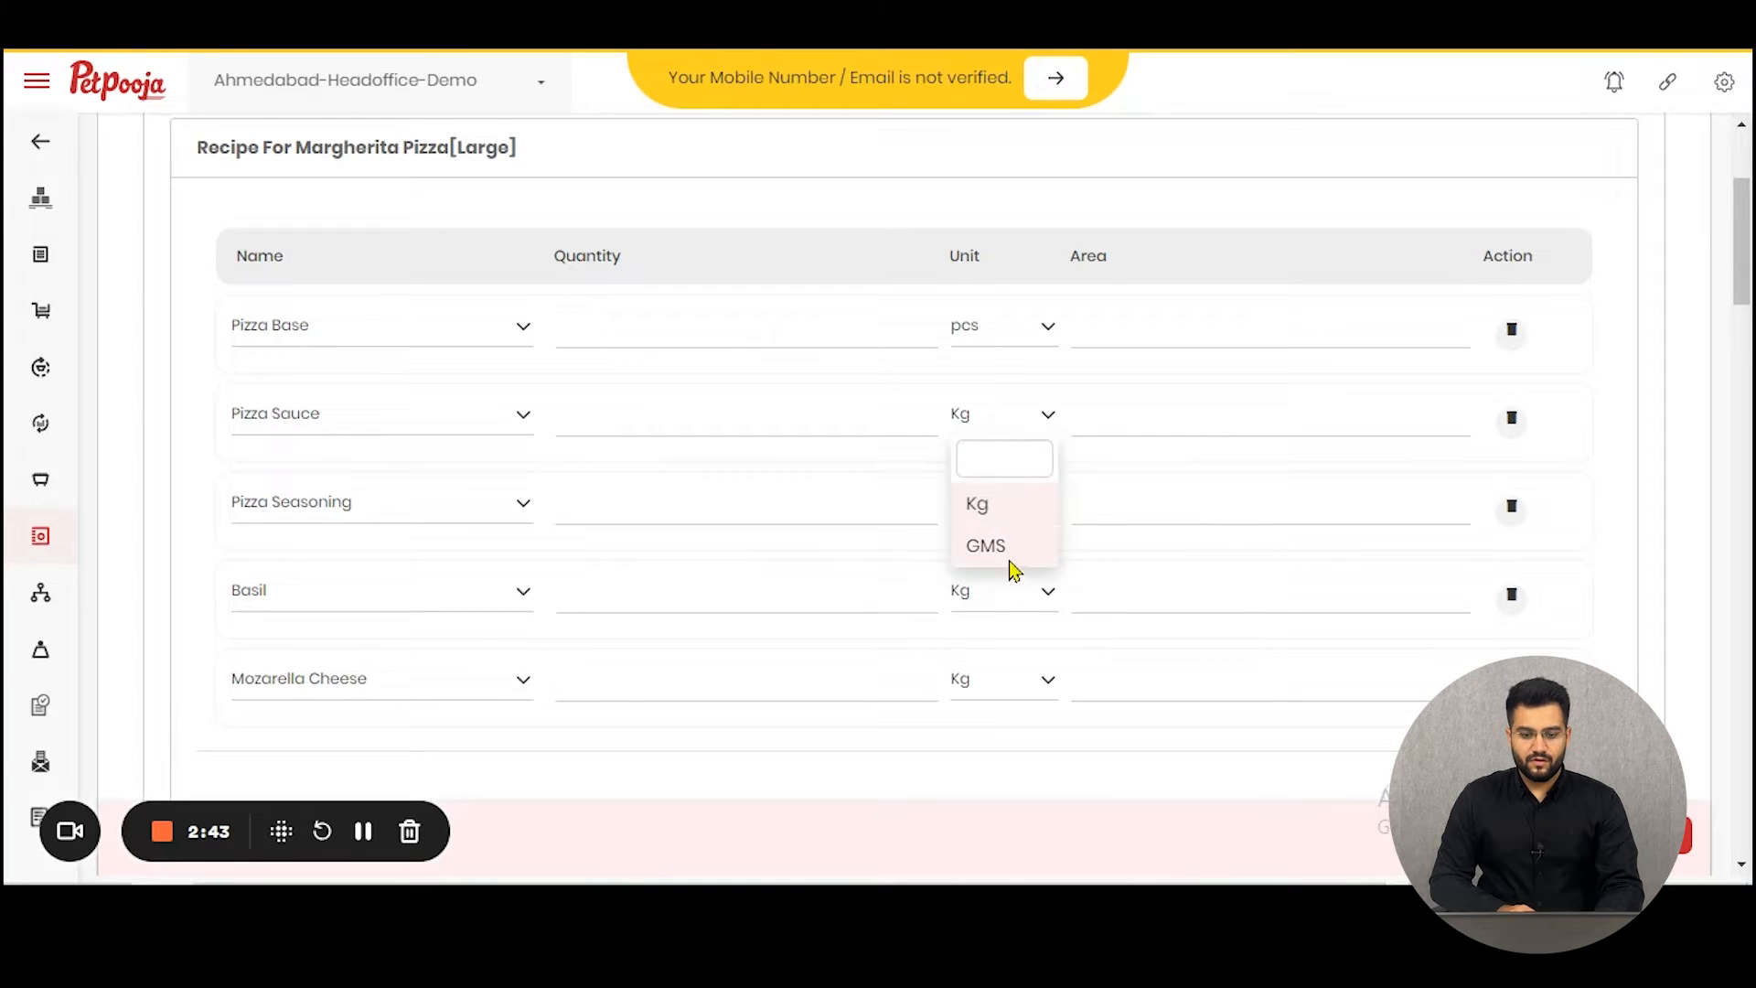
click(1011, 553)
click(1006, 336)
click(895, 416)
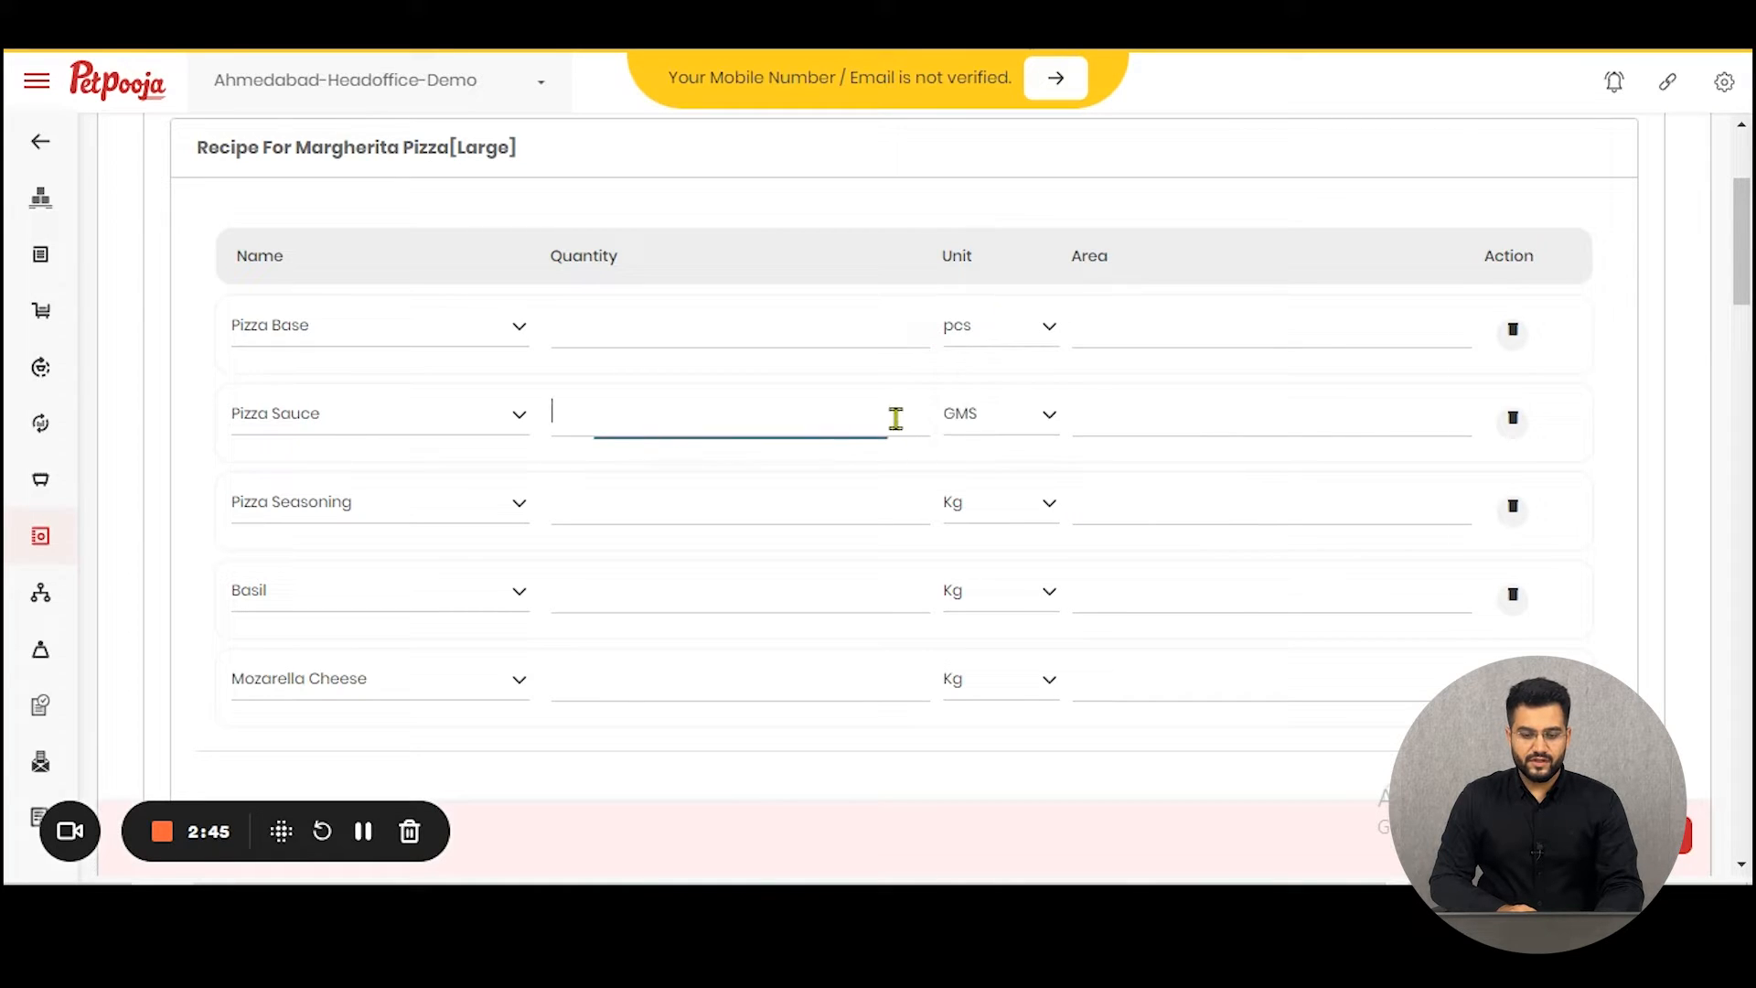
click(1015, 528)
click(1006, 634)
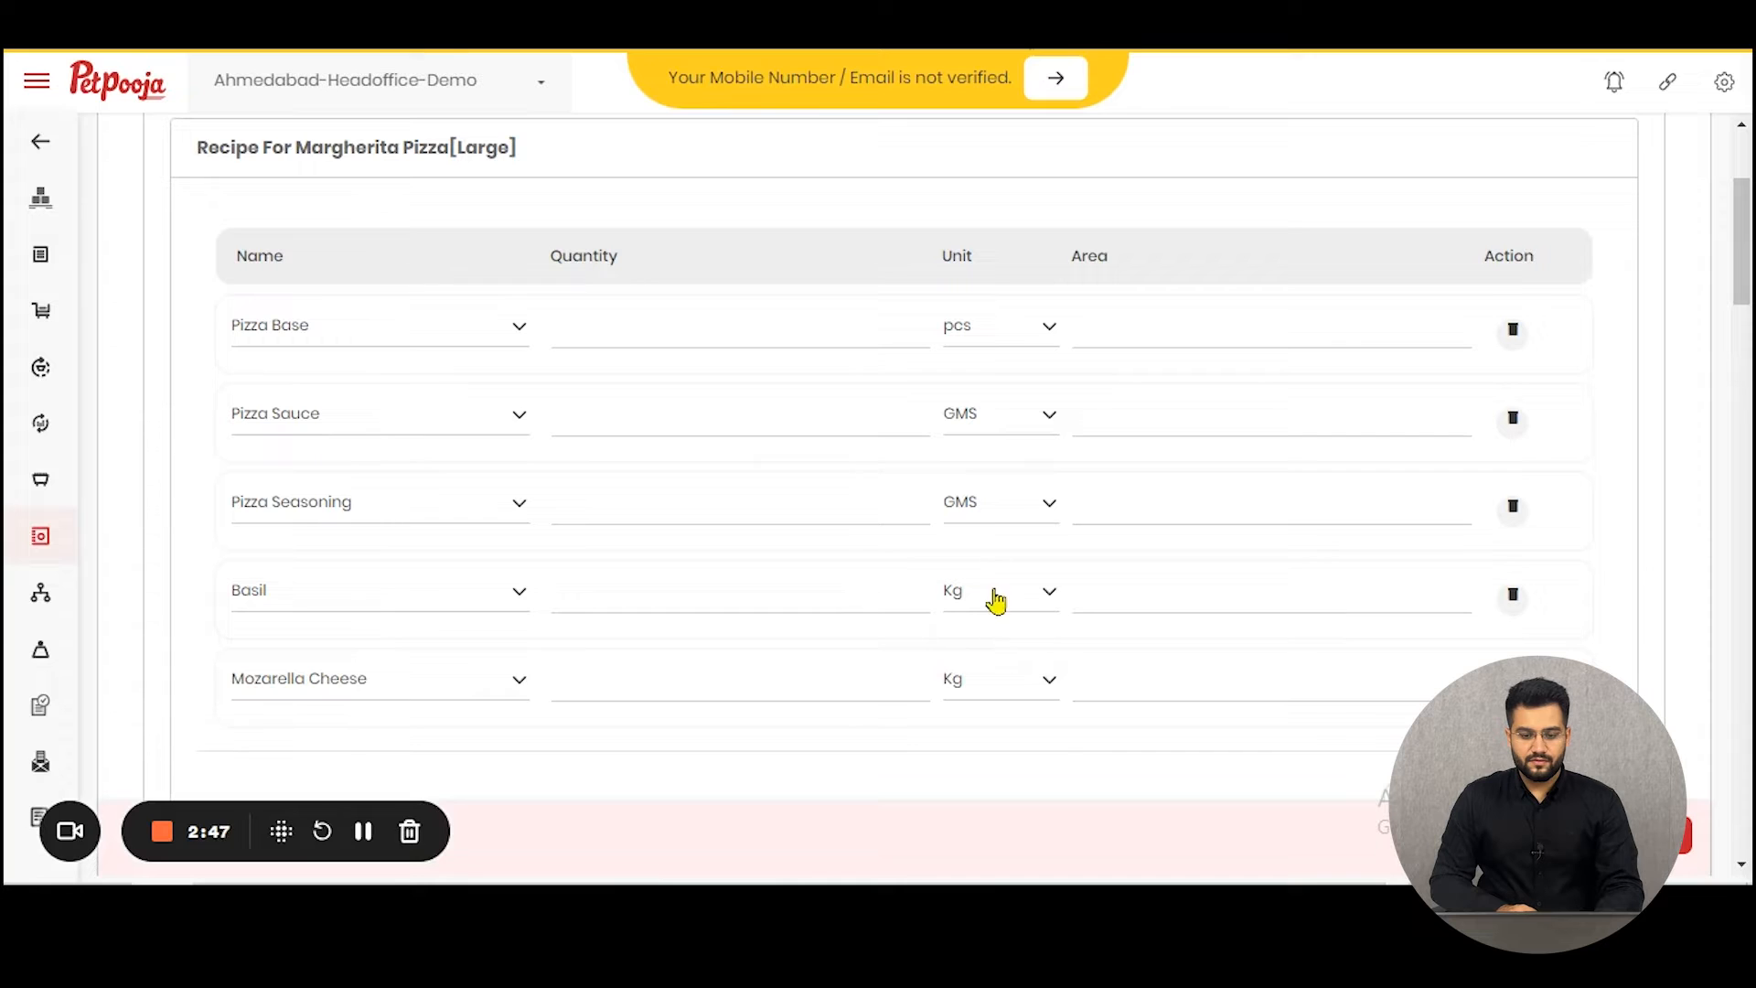
click(991, 596)
click(984, 723)
click(980, 697)
click(1006, 816)
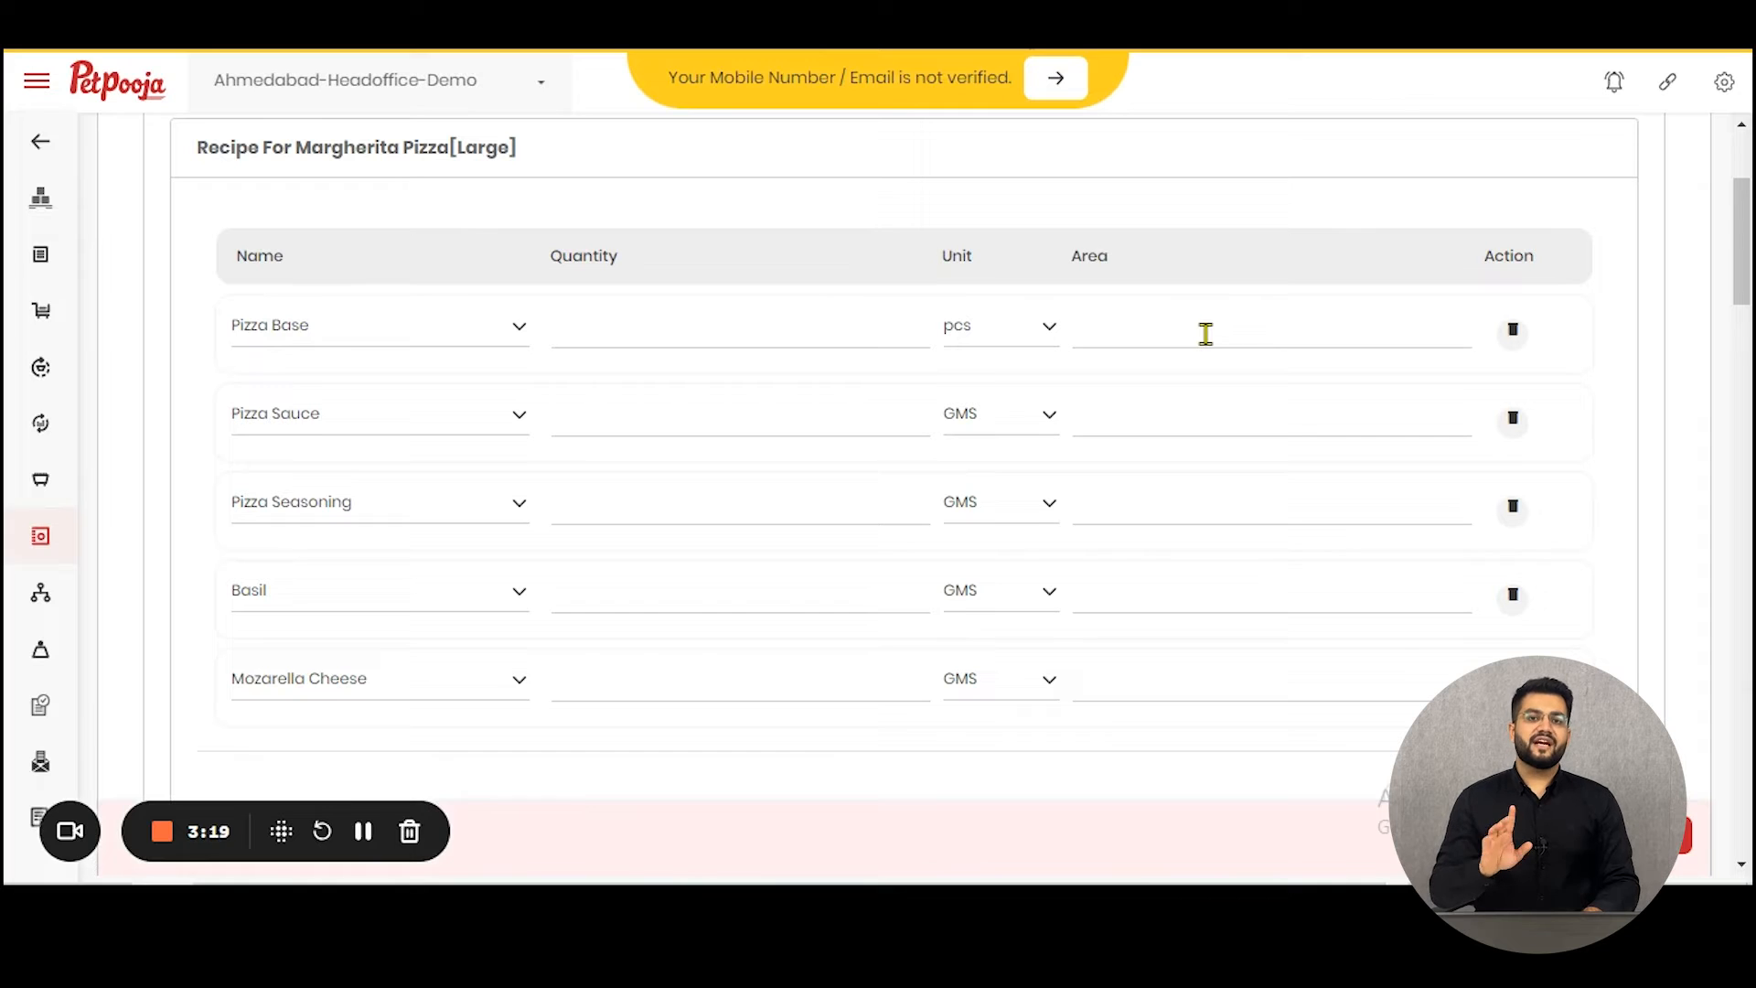
- Add a sixth raw-material row to the Large pizza recipe for Pizza Box and set its area to Take Away
scroll(1353, 398, down, 3)
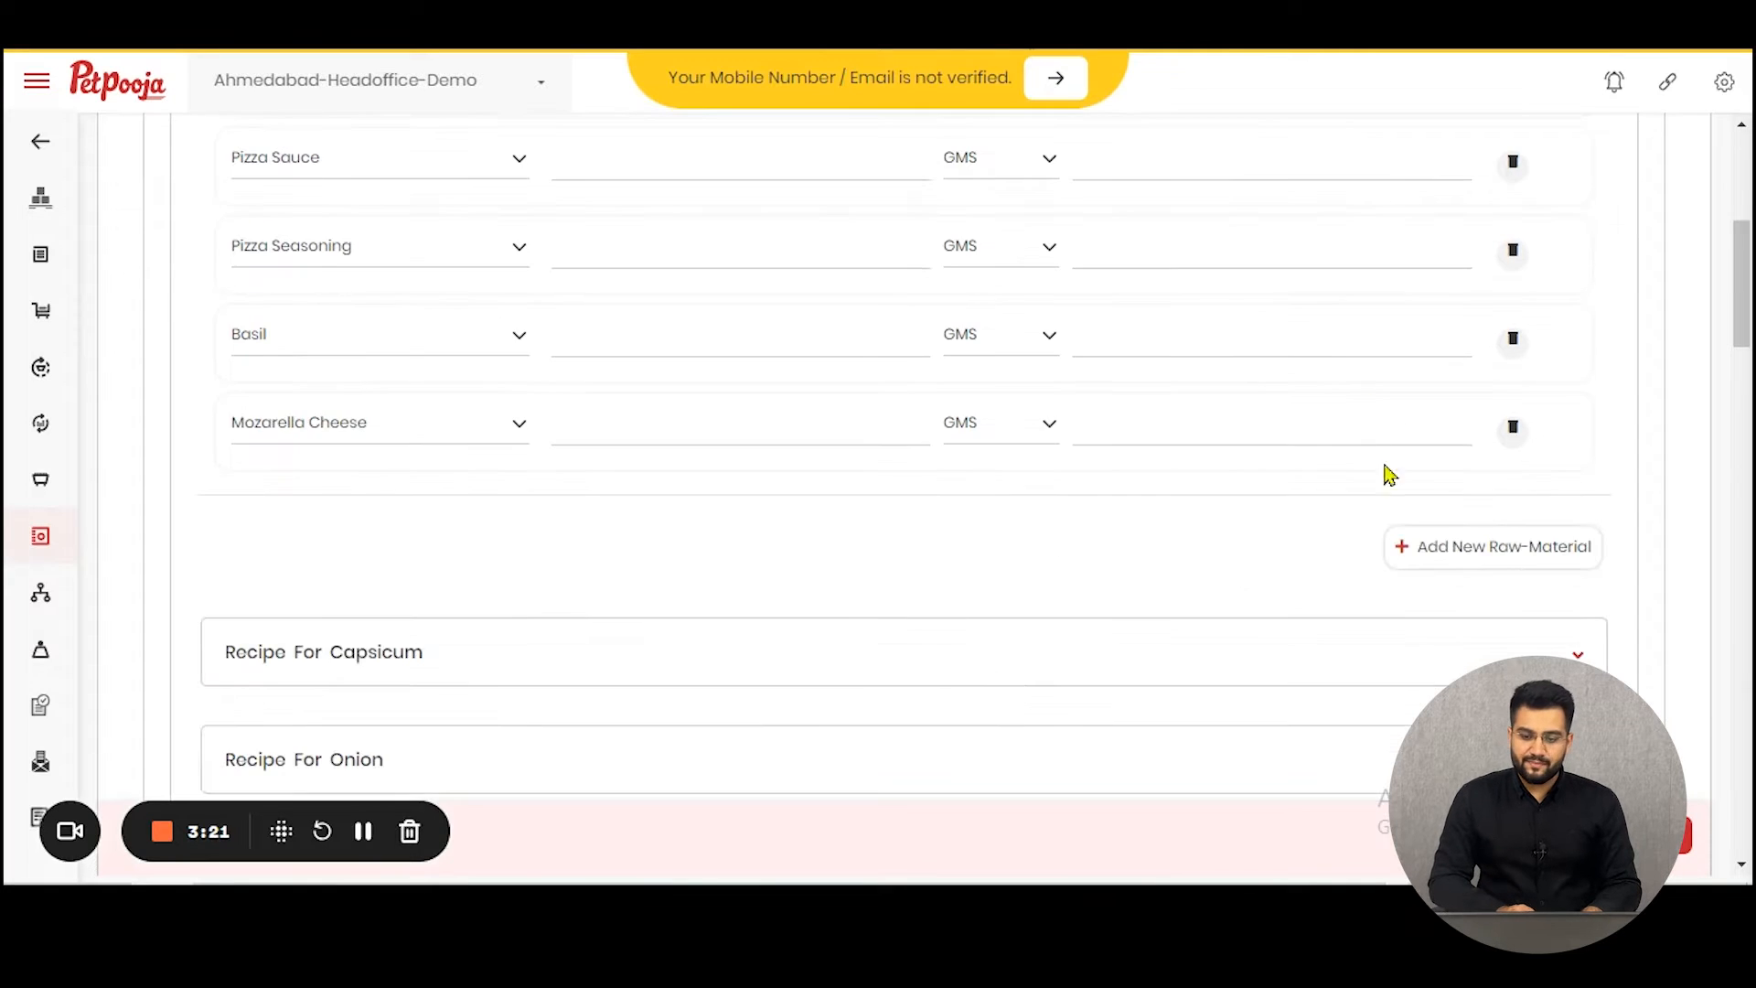
click(1451, 550)
click(518, 560)
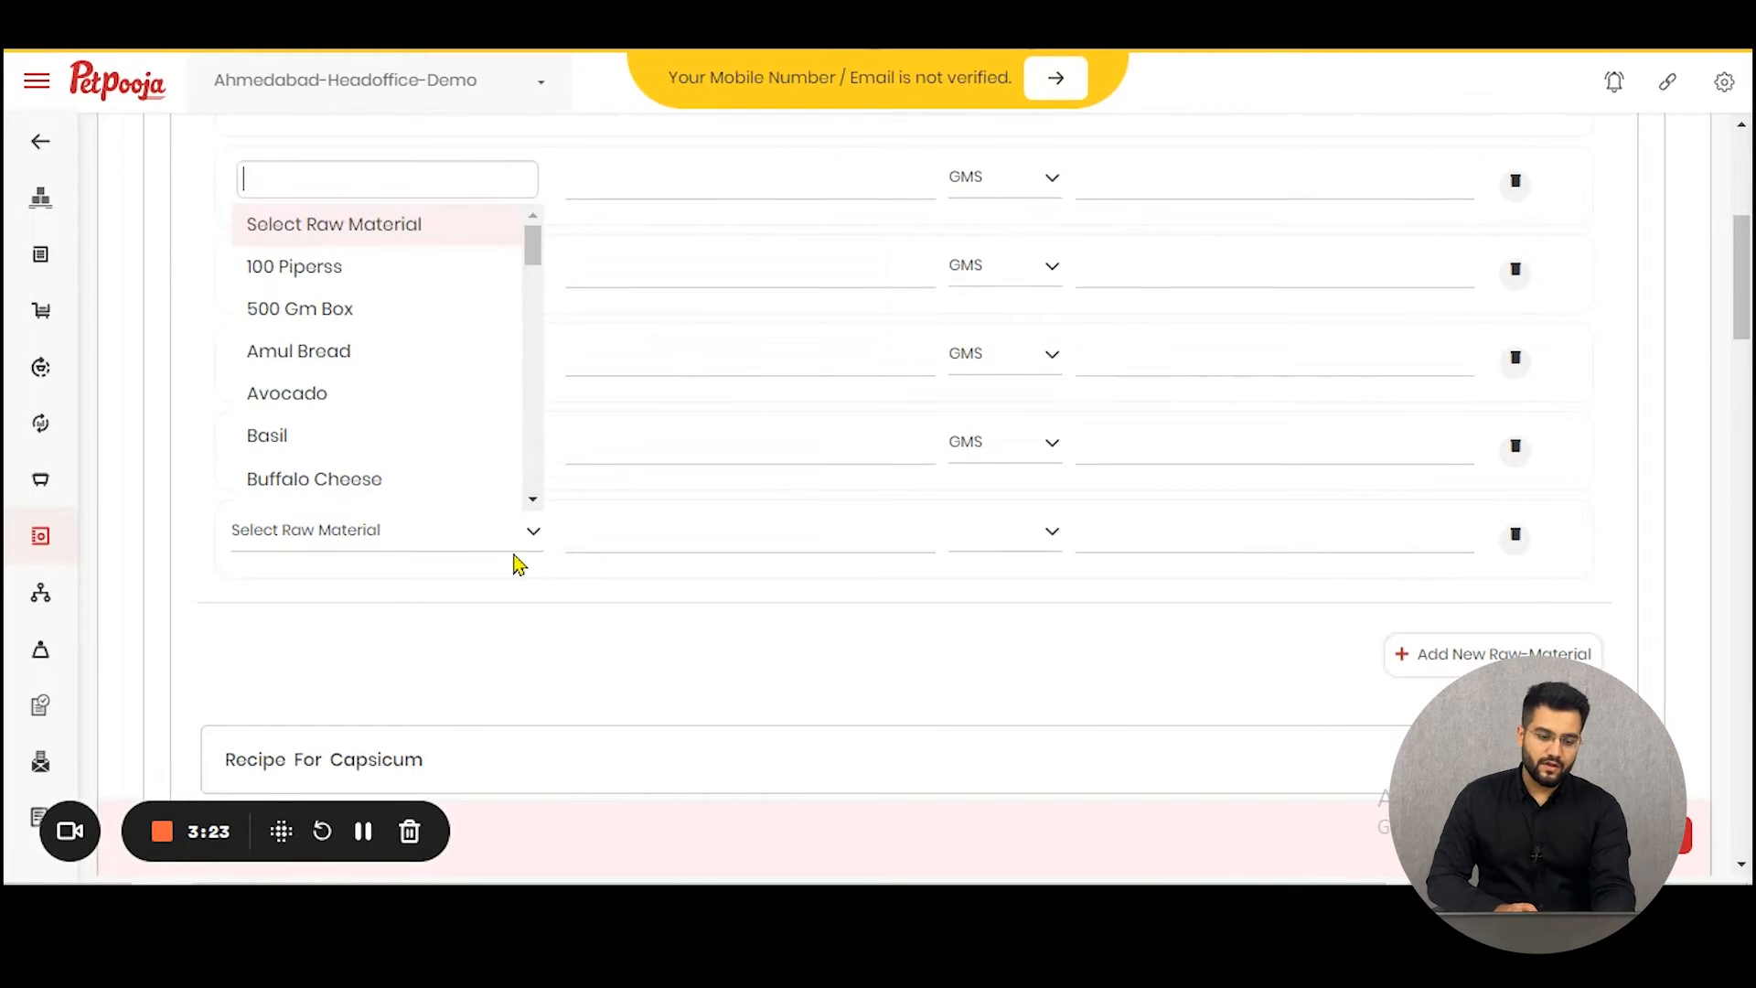
text(pizza)
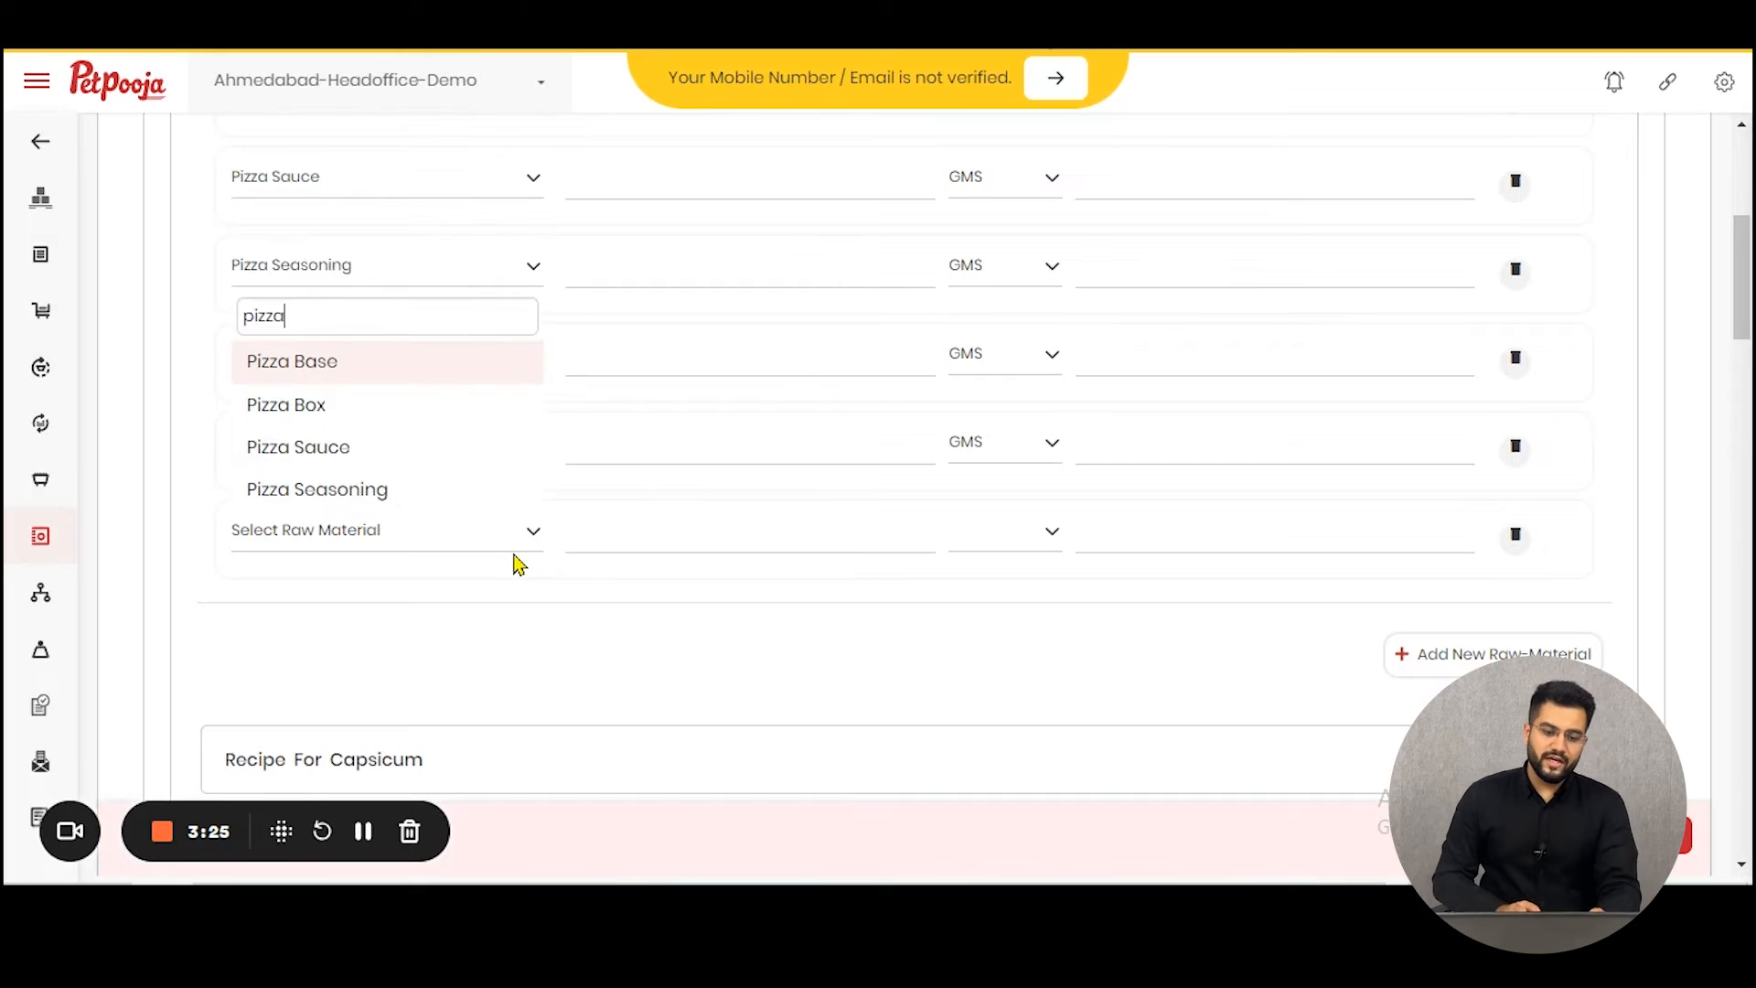
click(451, 409)
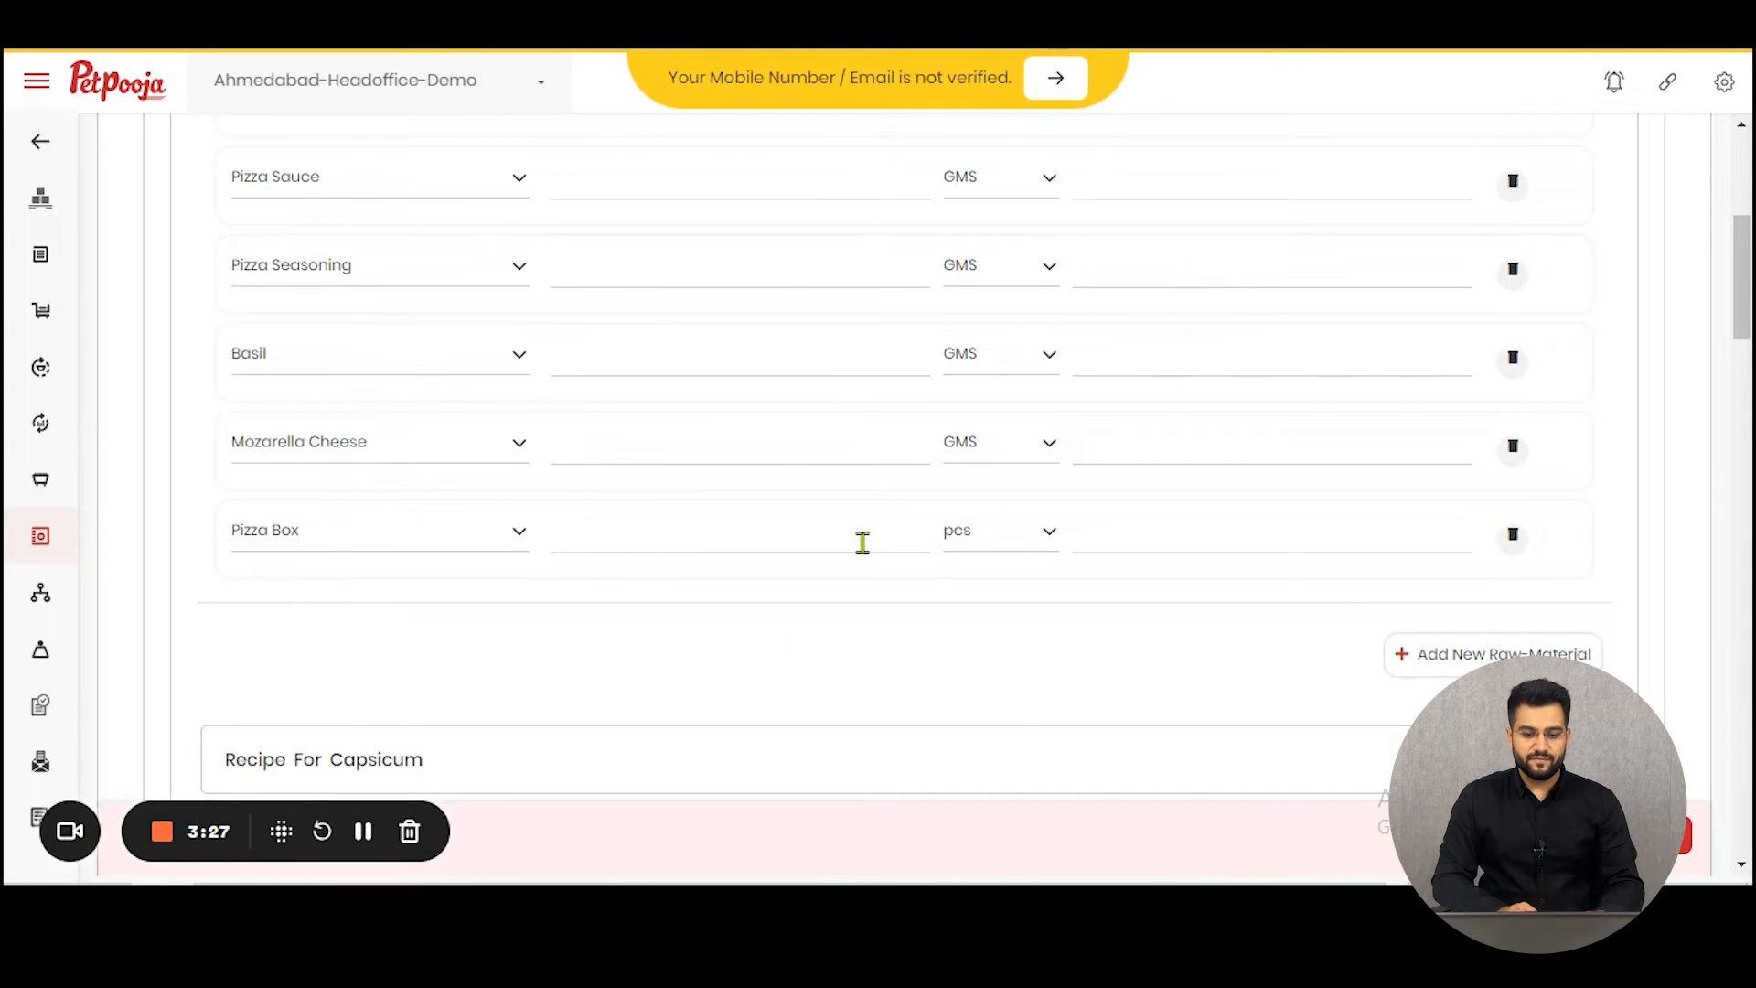
click(1213, 539)
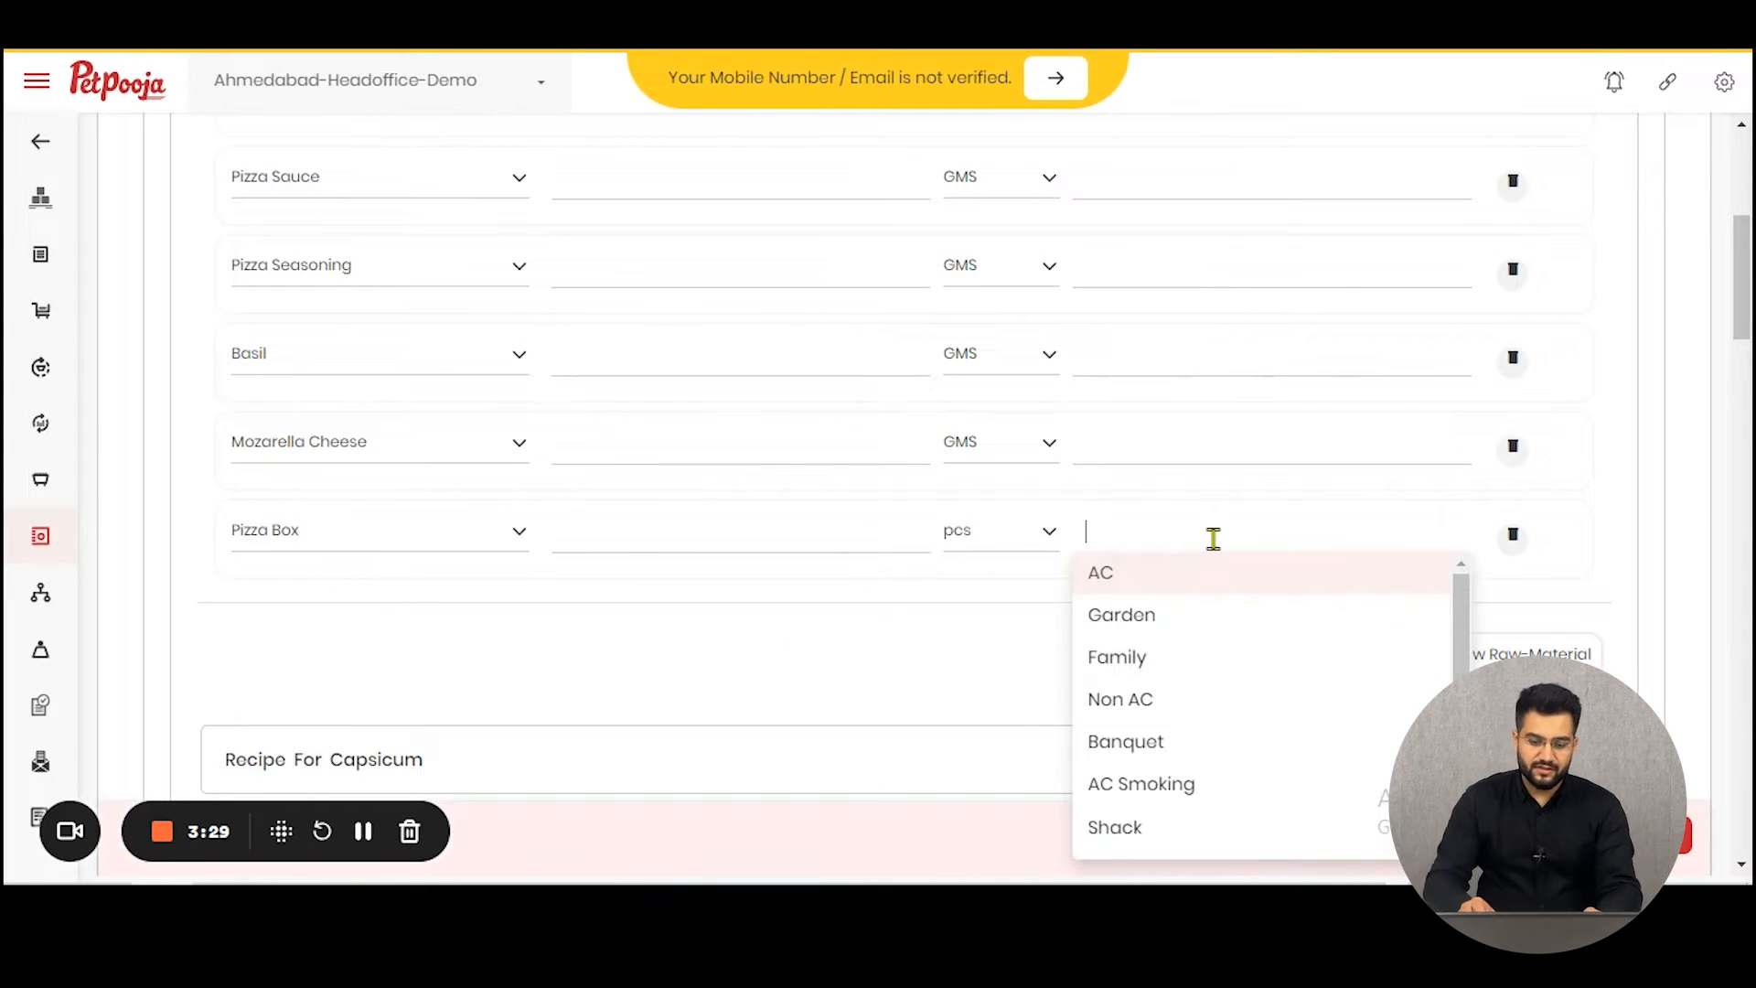
text(take)
key(Return)
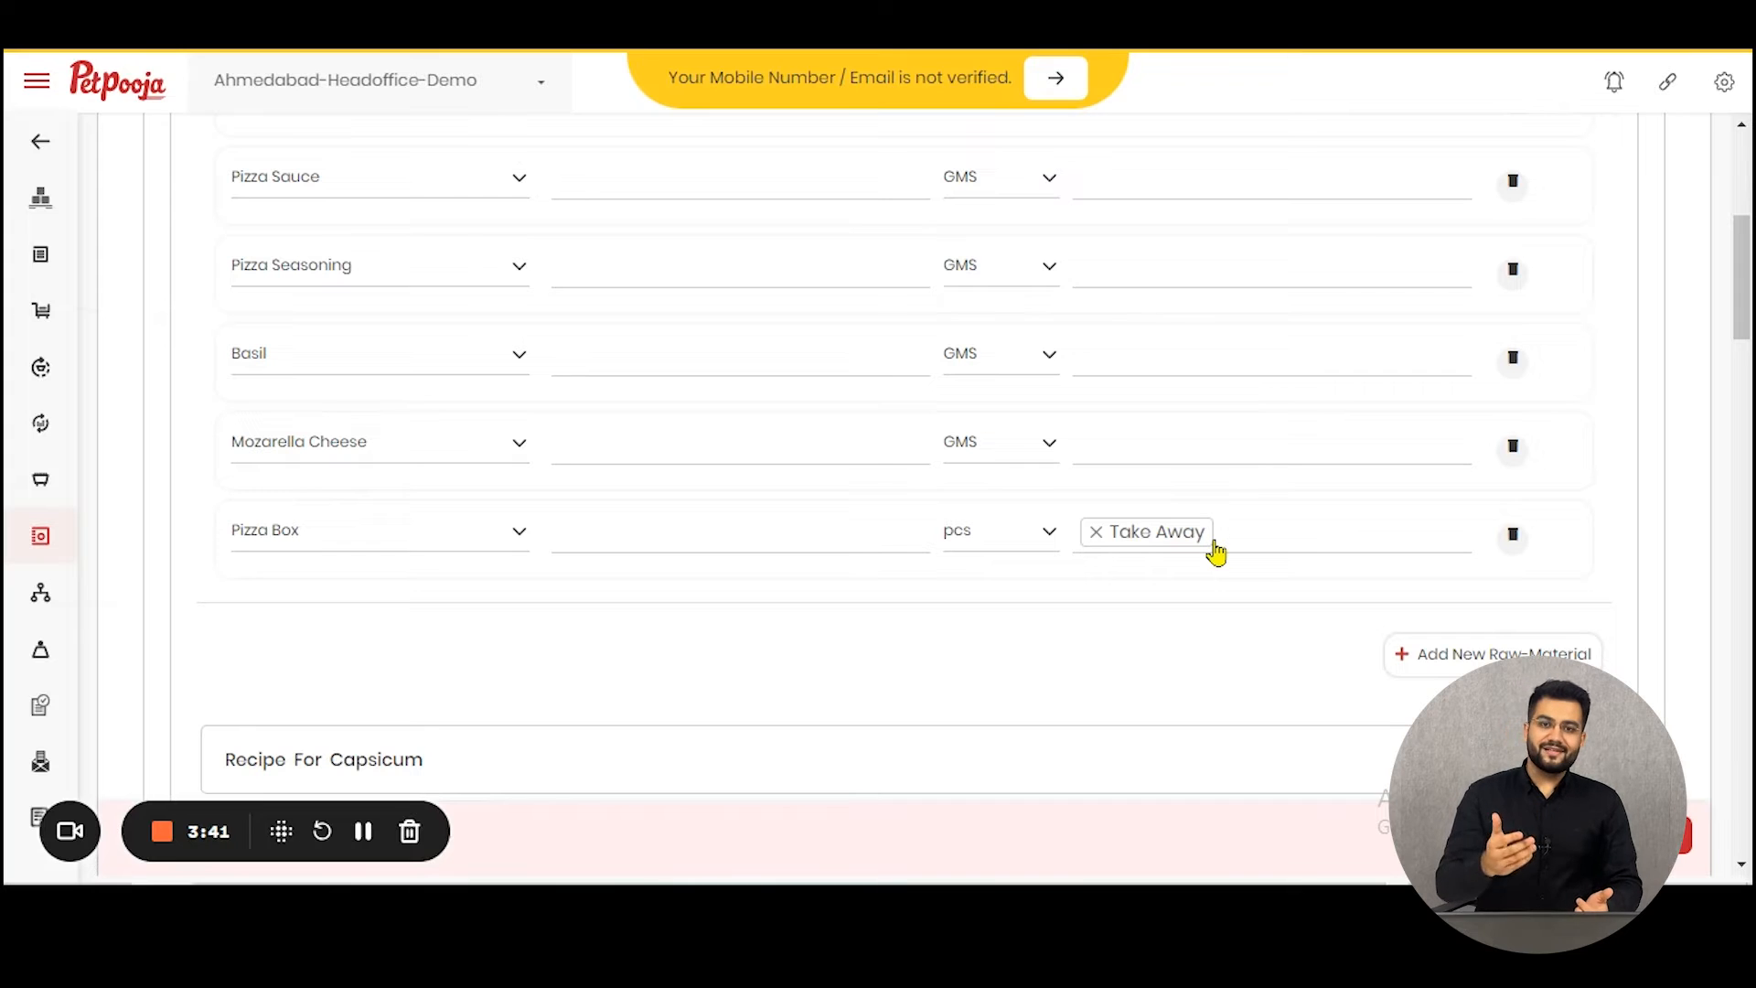
- Enter a quantity of 123 for Pizza Base, Pizza Sauce, Pizza Seasoning, Basil and Mozarella Cheese
scroll(832, 403, up, 1)
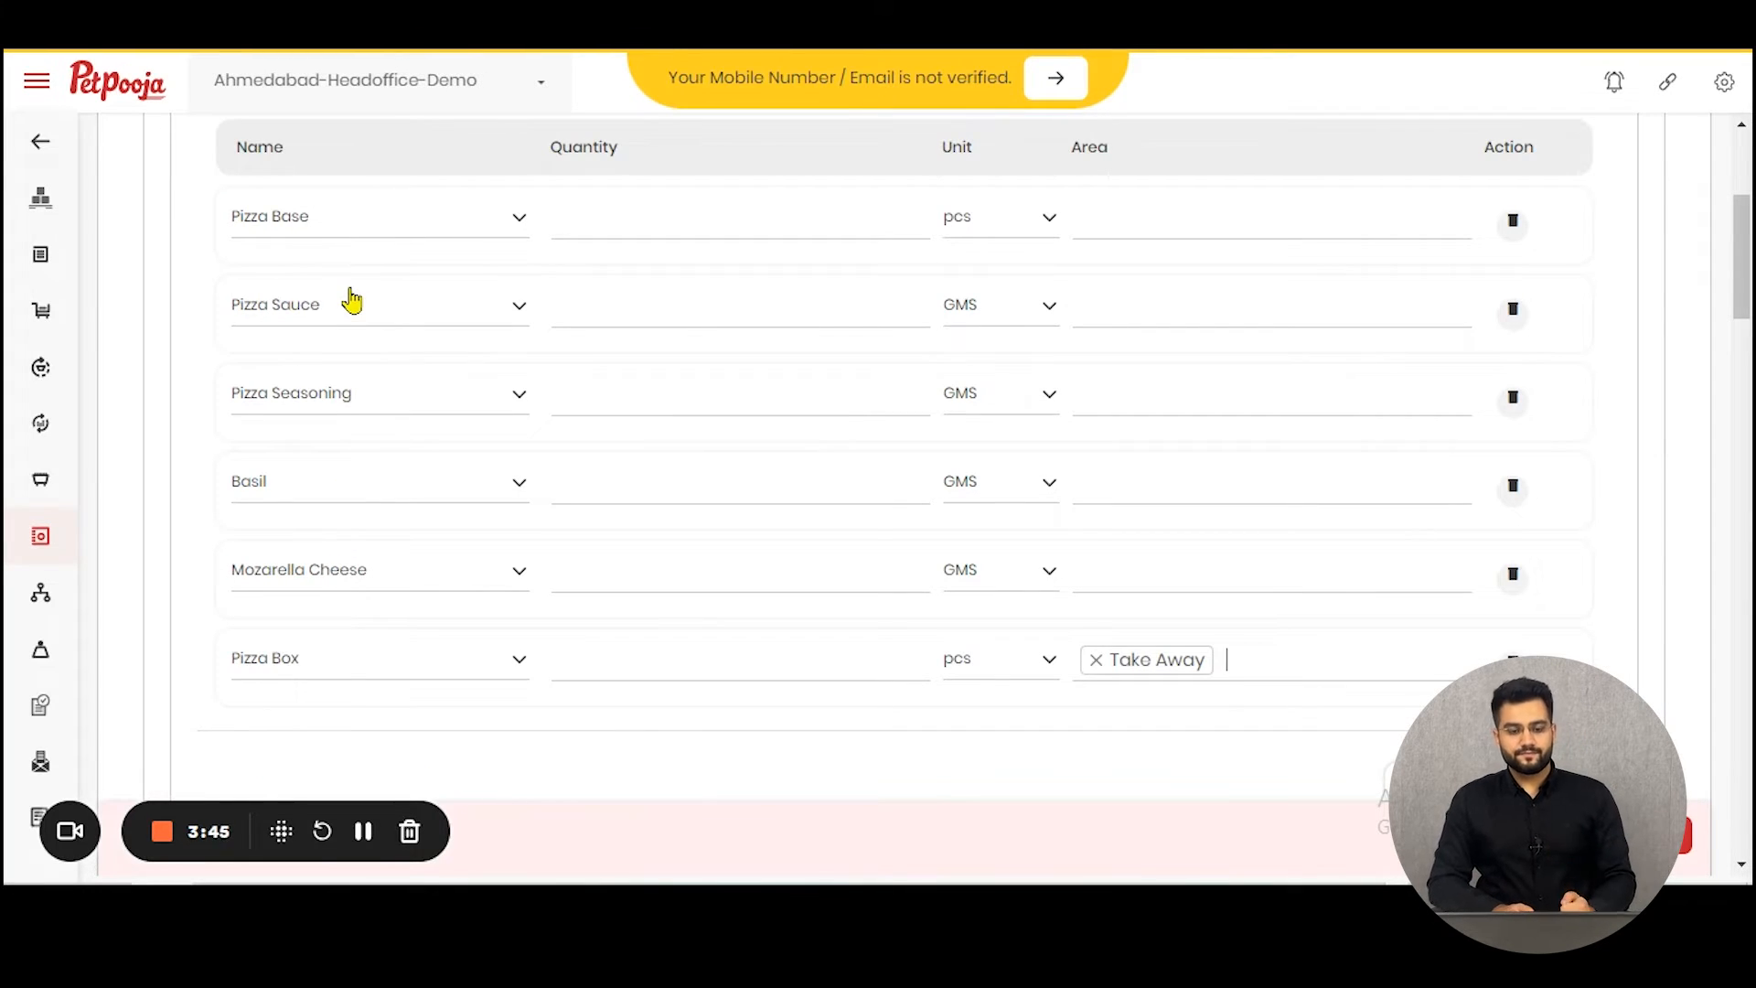
click(739, 213)
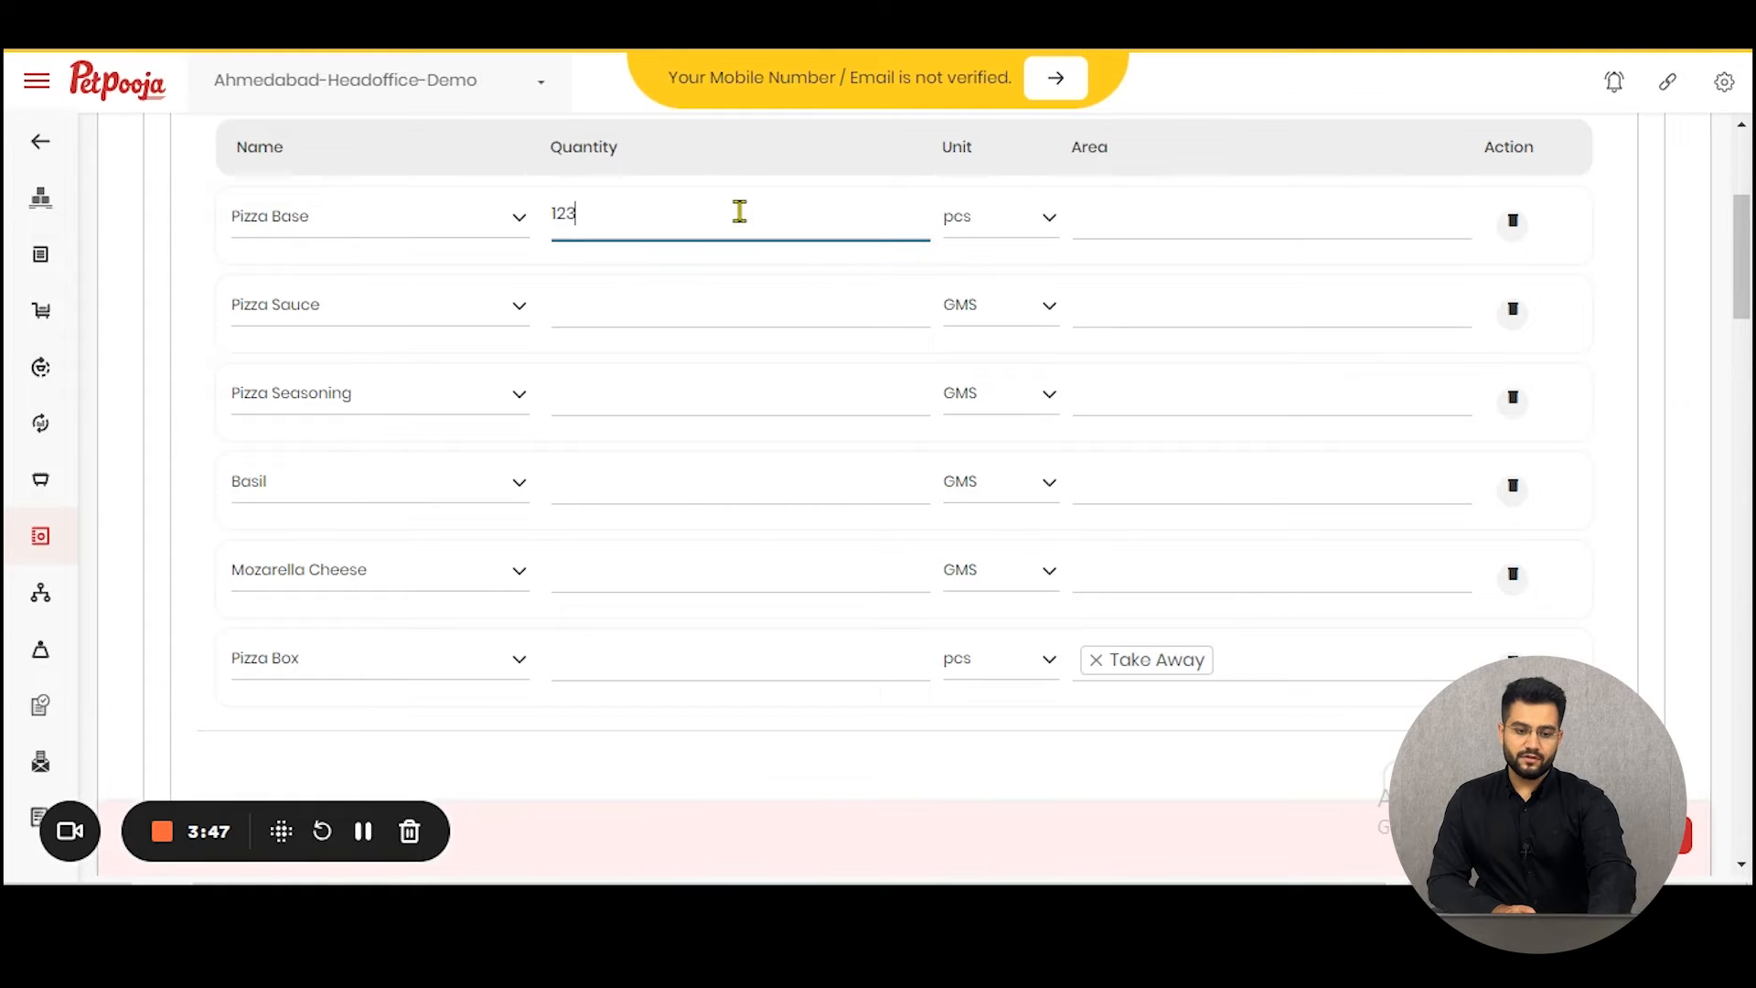
click(737, 294)
text(123)
click(697, 390)
text(123)
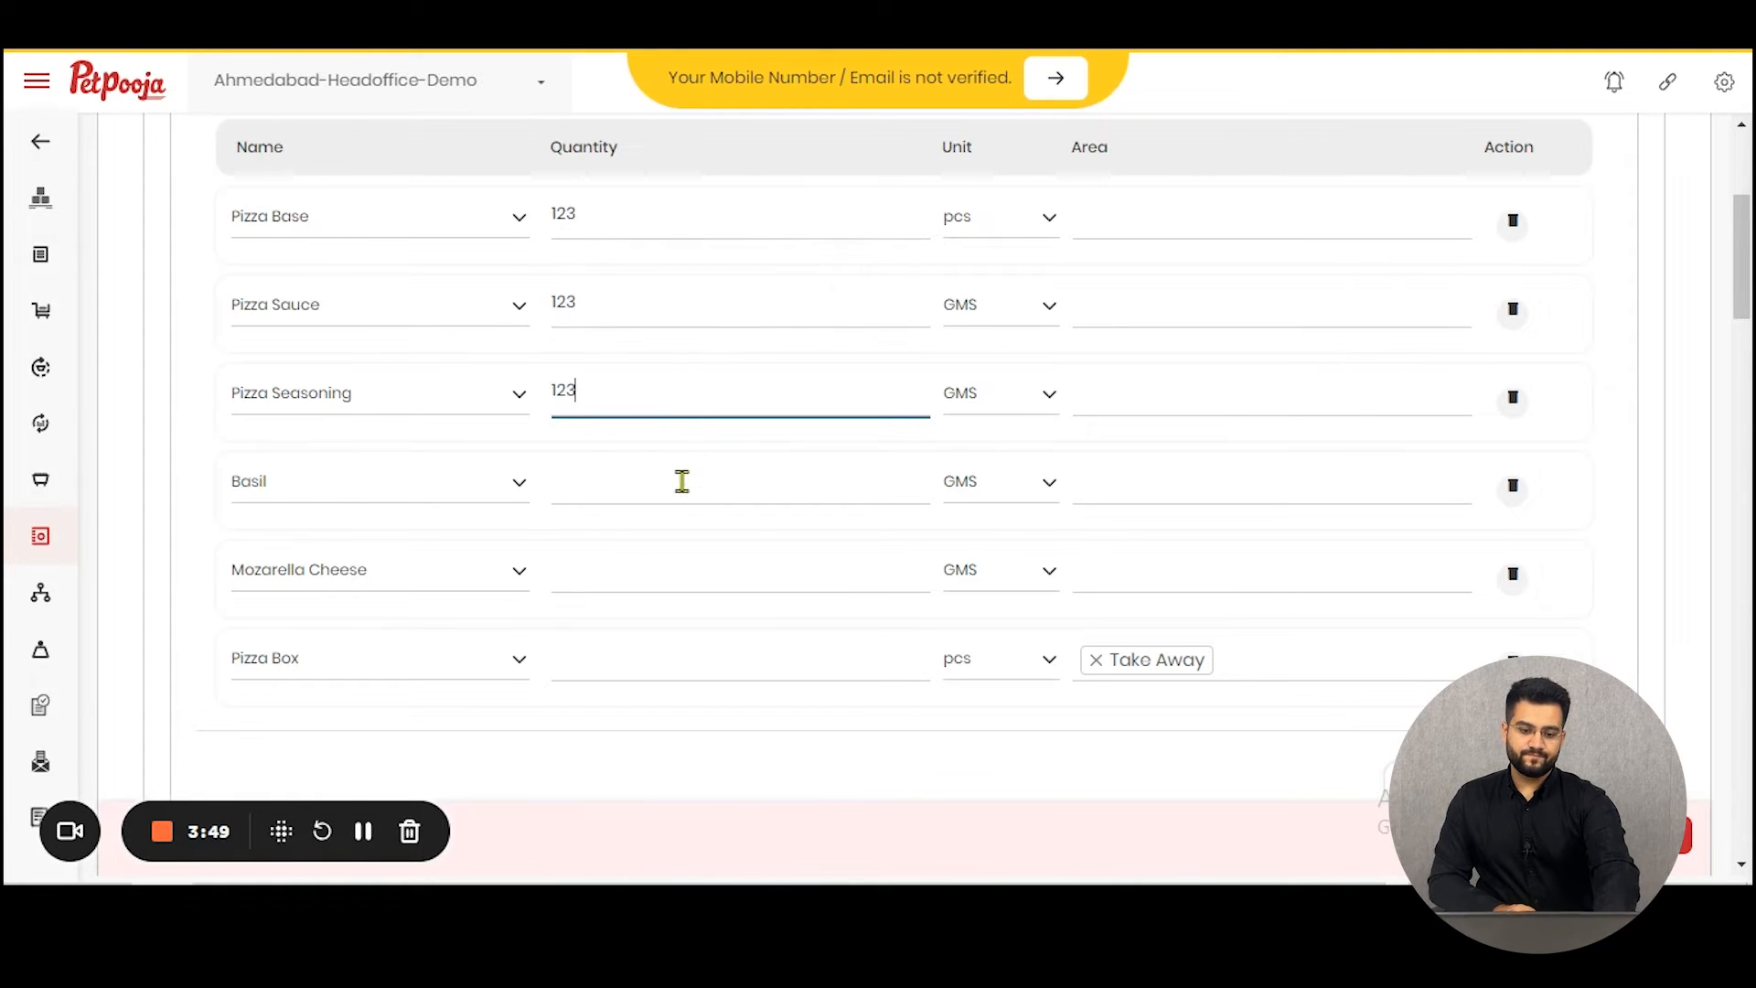
click(682, 481)
text(123)
click(670, 560)
text(123)
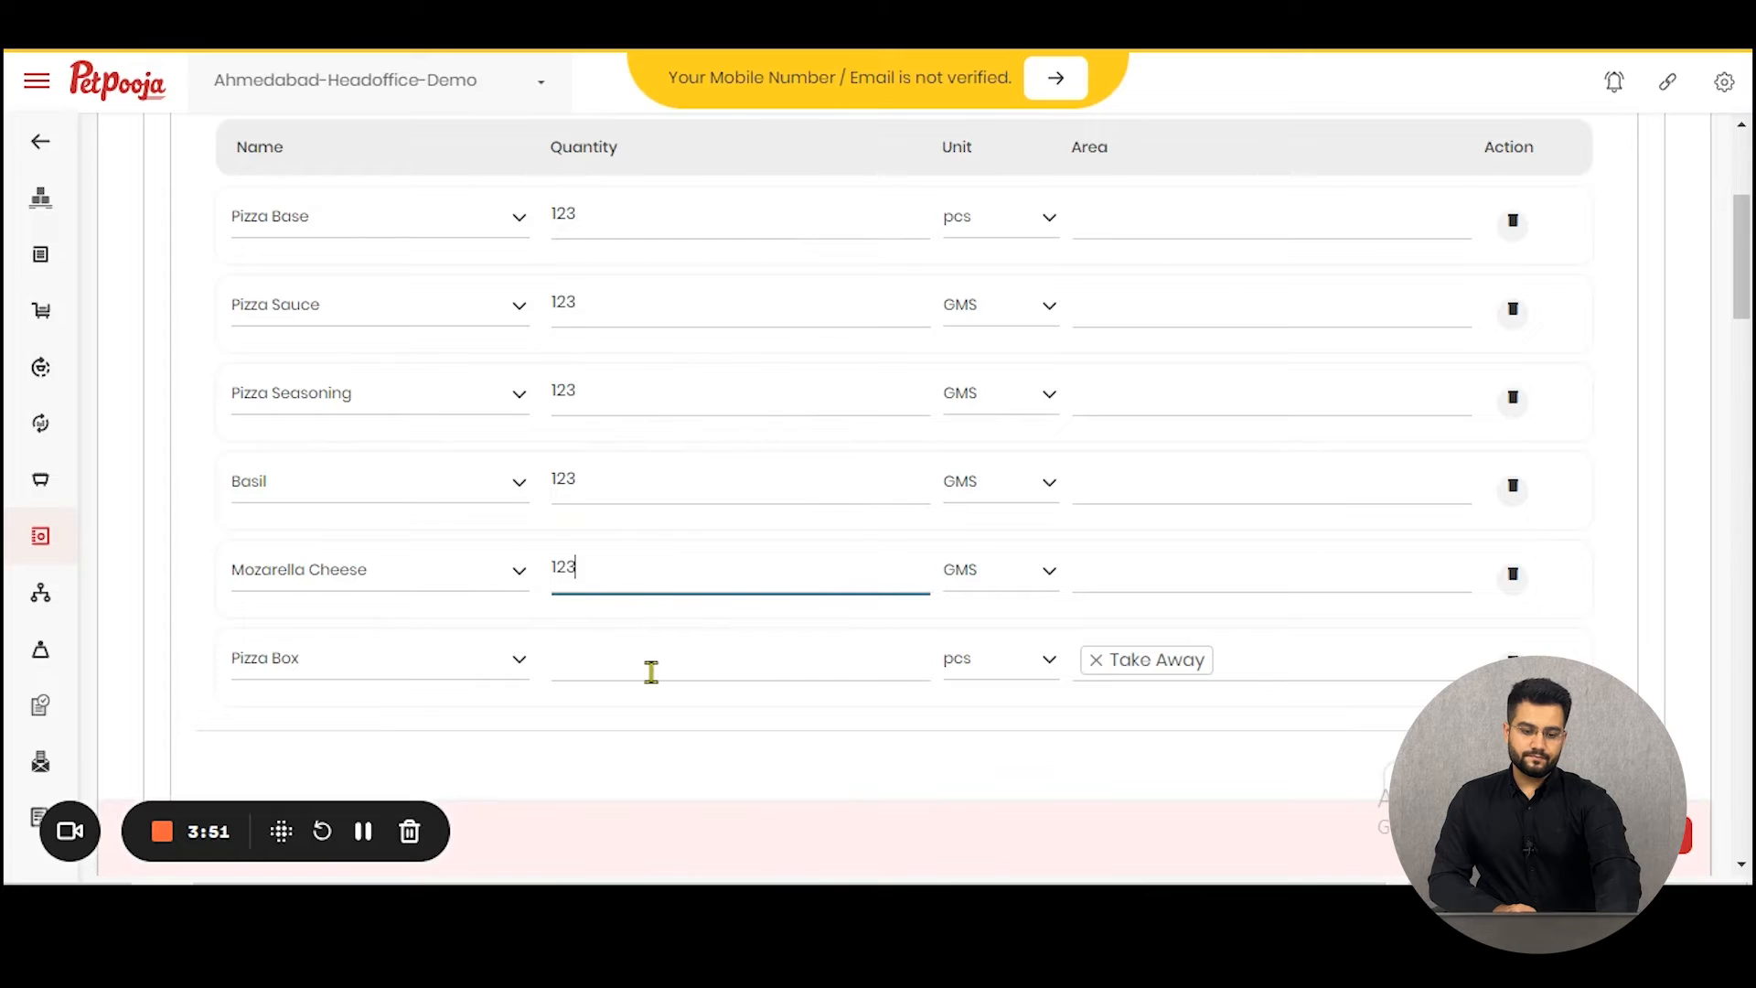
- Set the quantities of Pizza Box and Pizza Base to 1 in the Large pizza recipe
click(651, 672)
text(1)
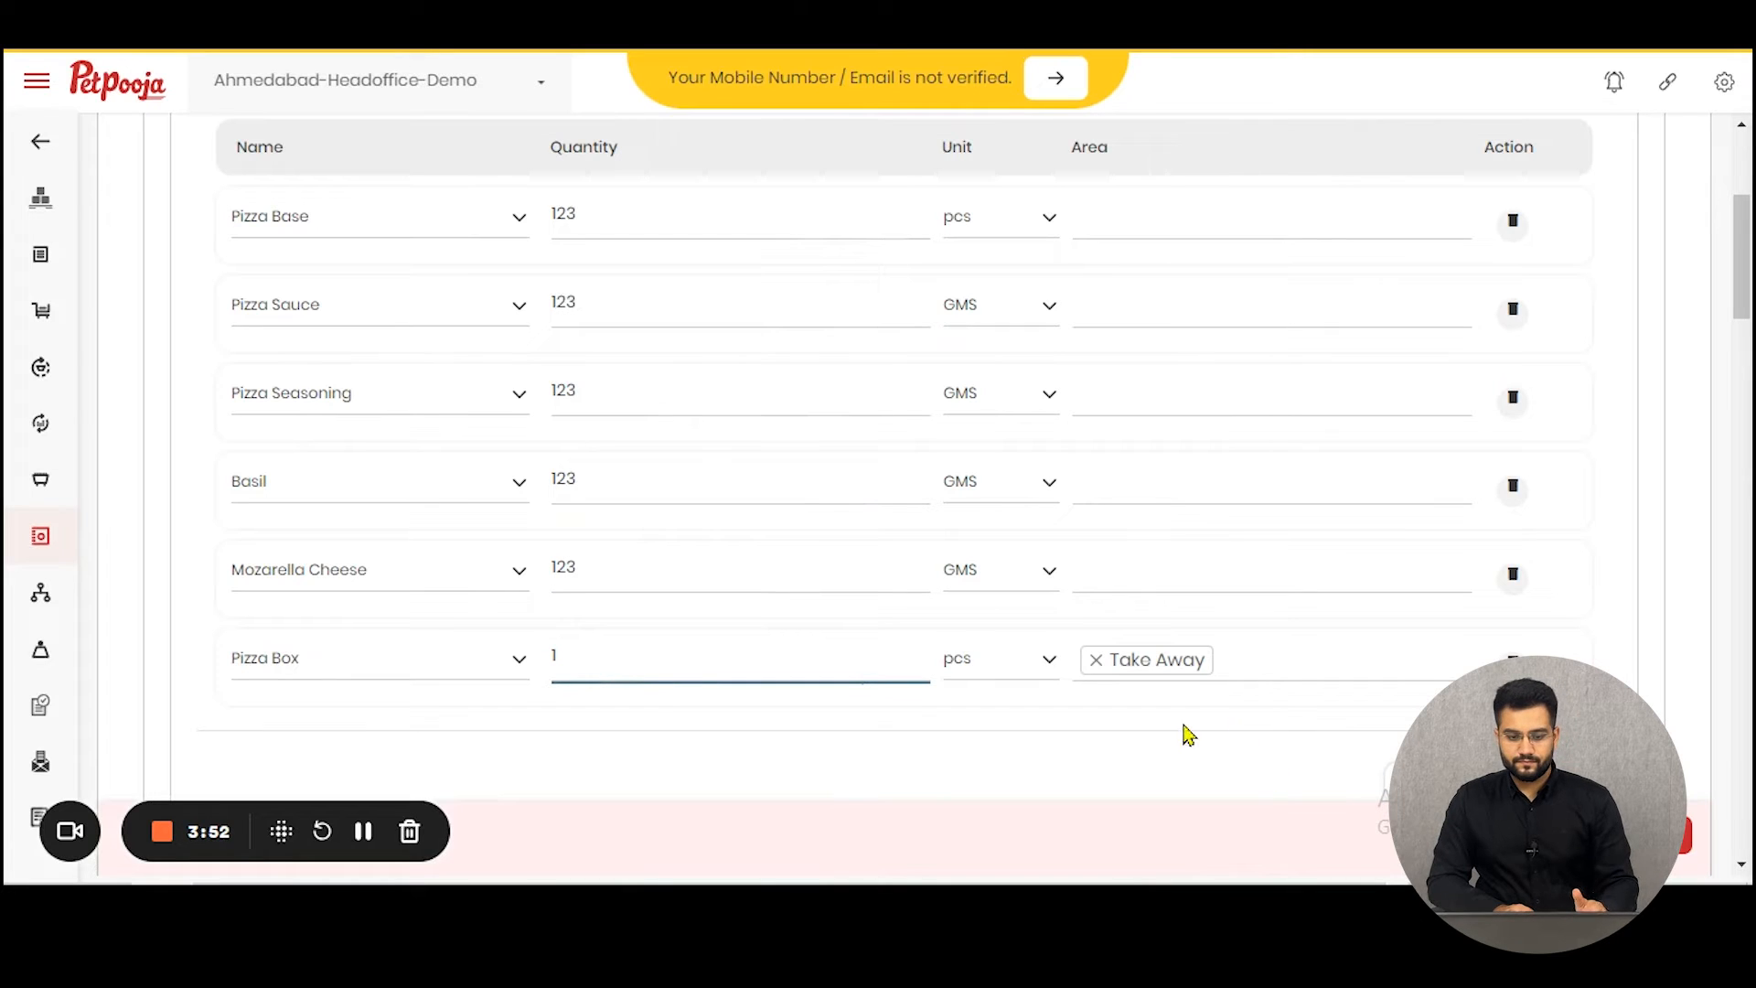
click(771, 235)
key(BackSpace)
key(BackSpace)
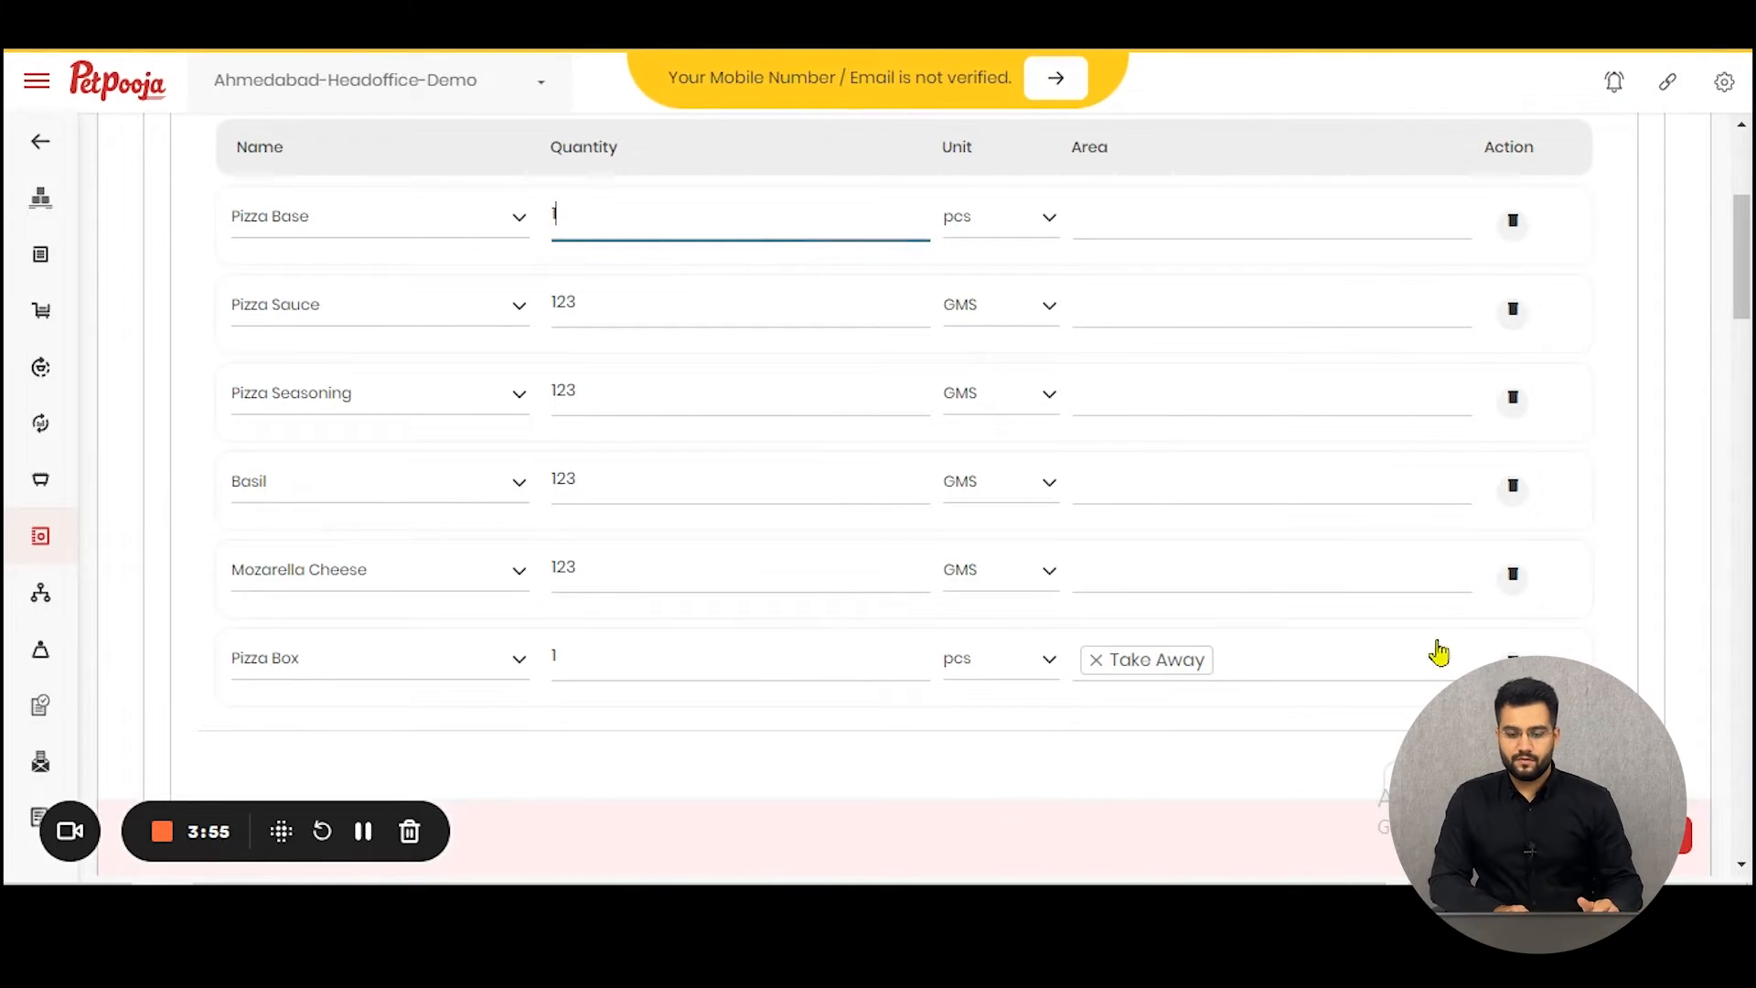
- Expand the Capsicum add-on recipe under the Large pizza and set its raw material to Capsicum
scroll(1438, 652, down, 4)
click(627, 518)
scroll(631, 519, down, 1)
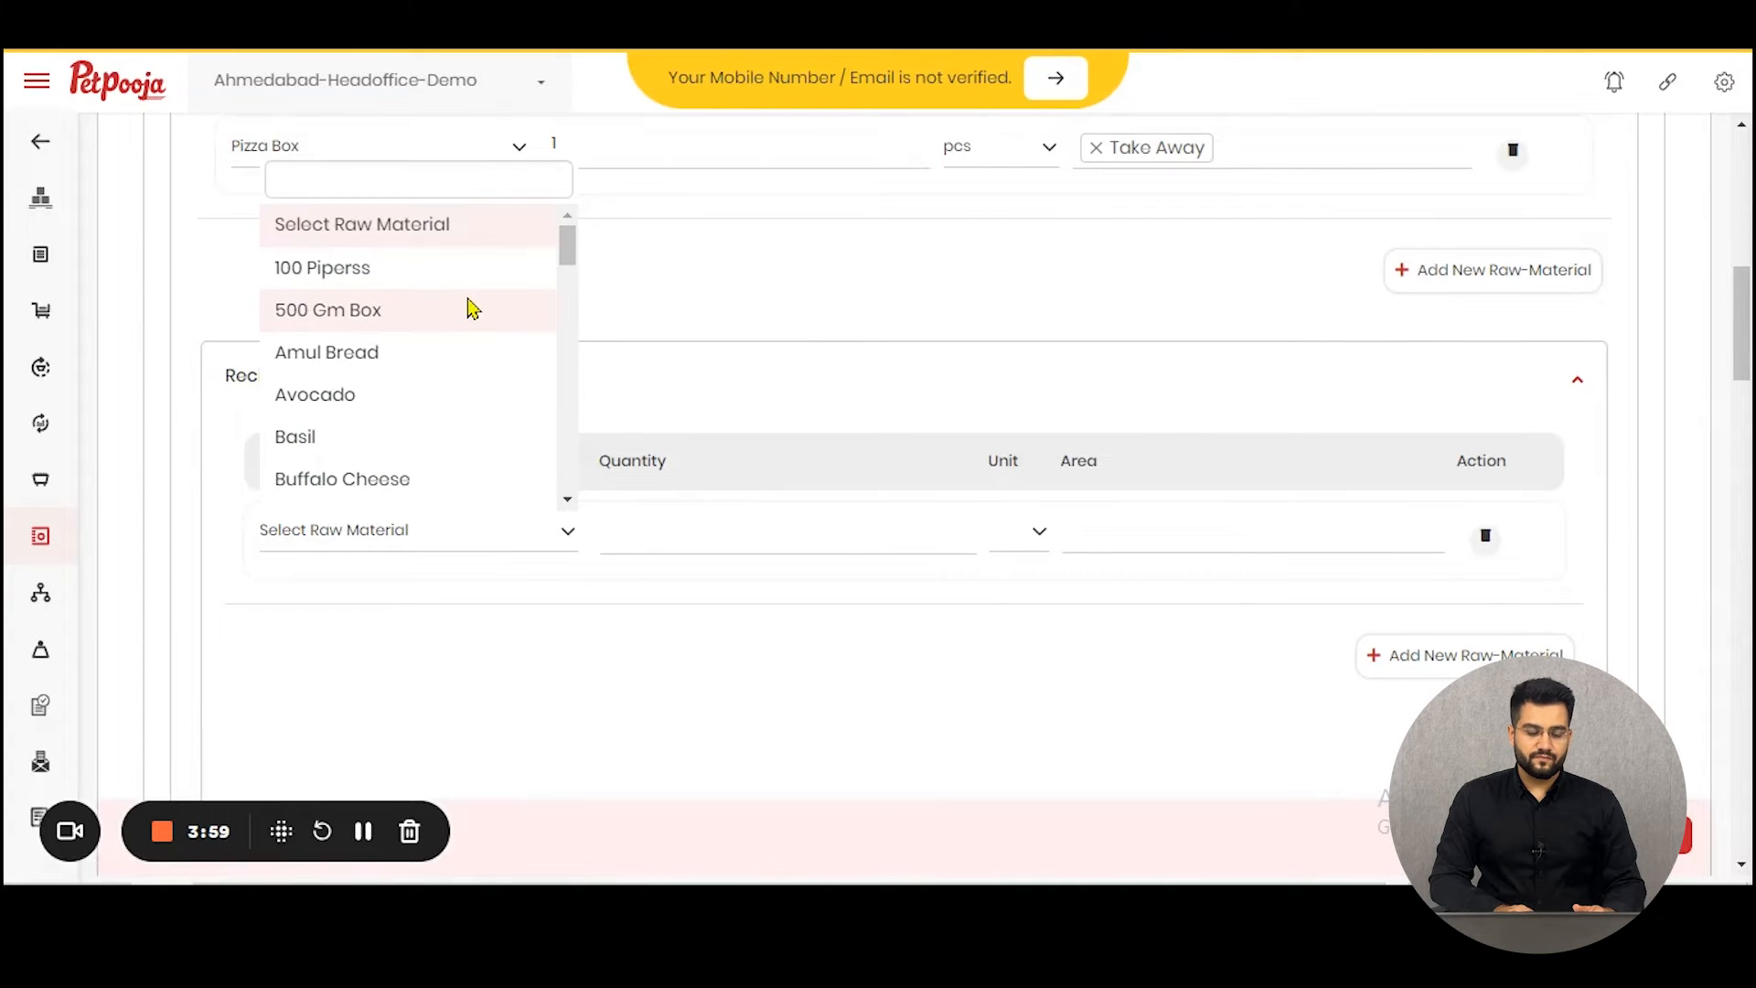
text(cap)
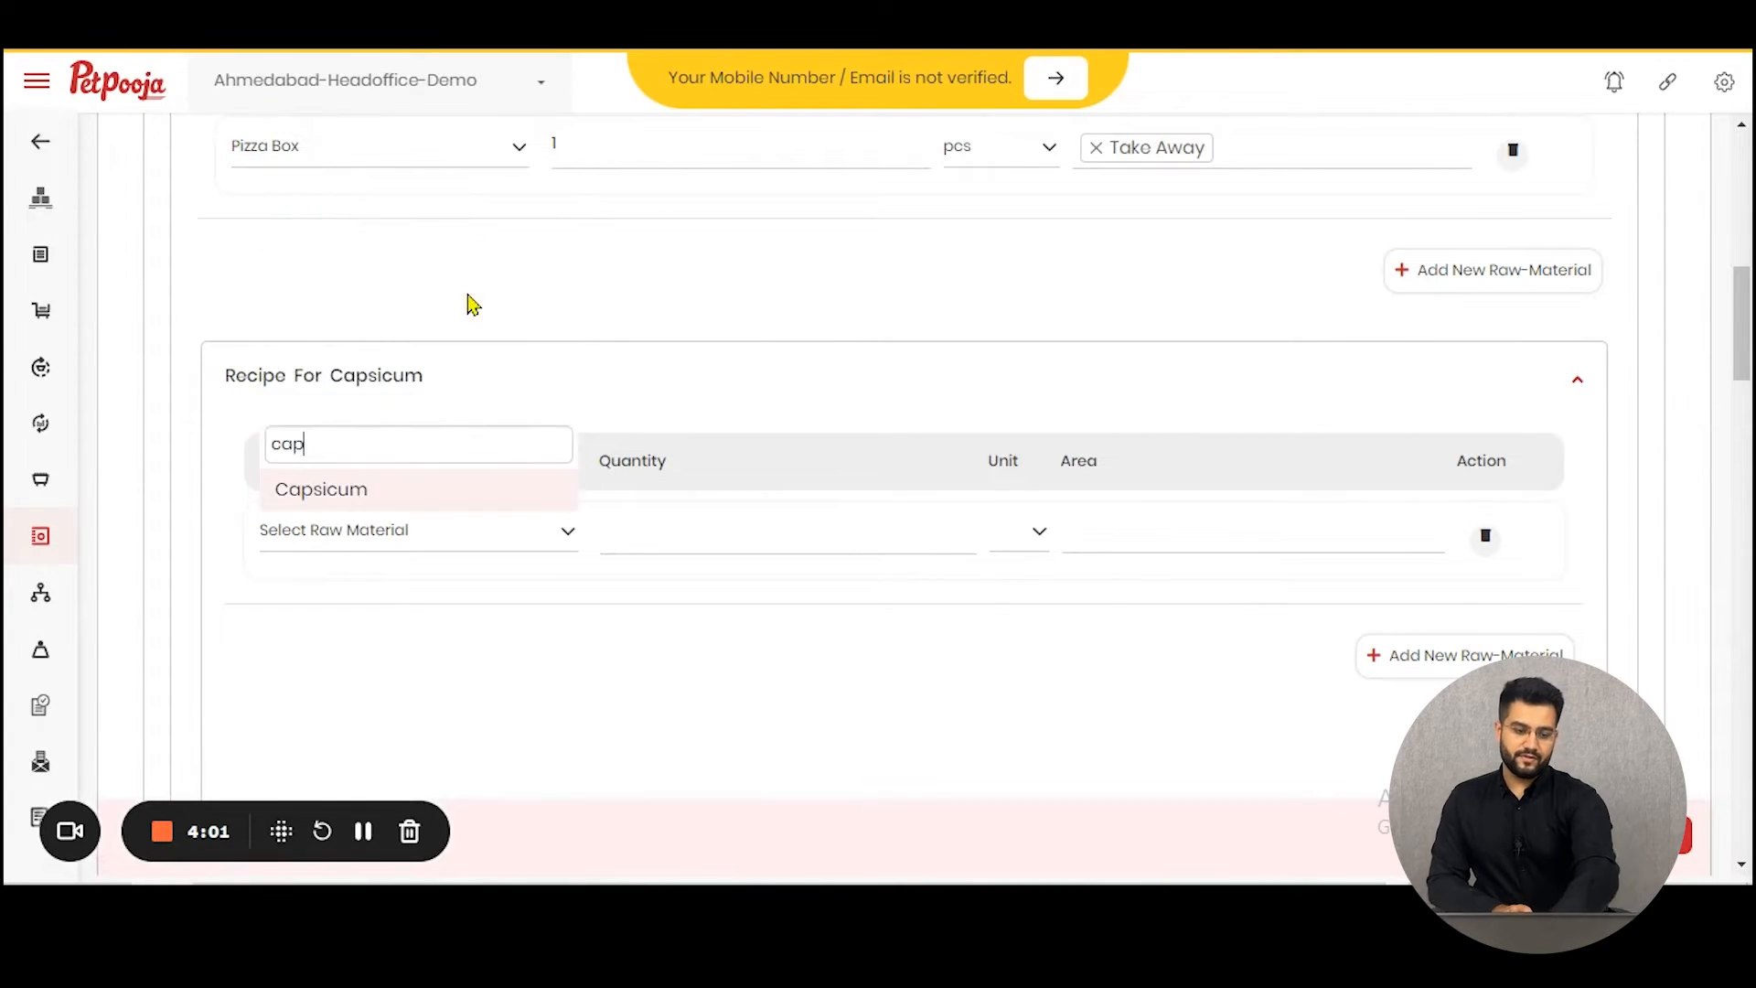
click(353, 500)
- Set the Capsicum raw material's unit to GMS and its quantity to 10
click(549, 538)
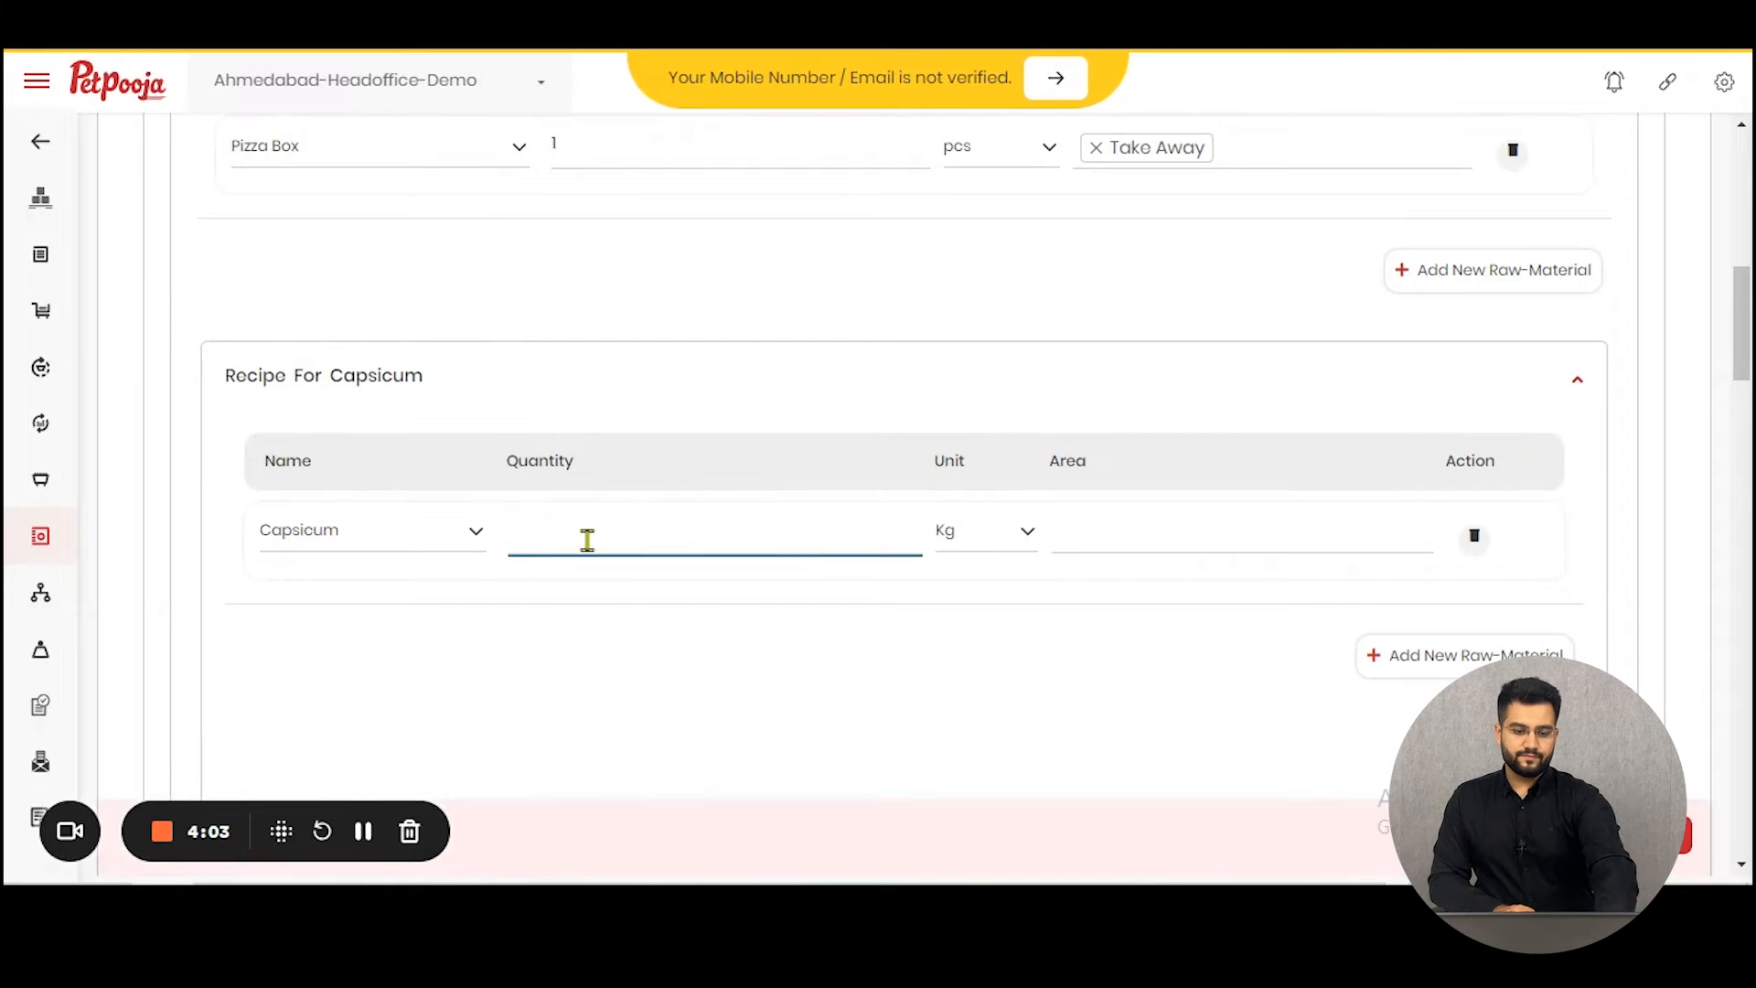
text(1)
click(976, 547)
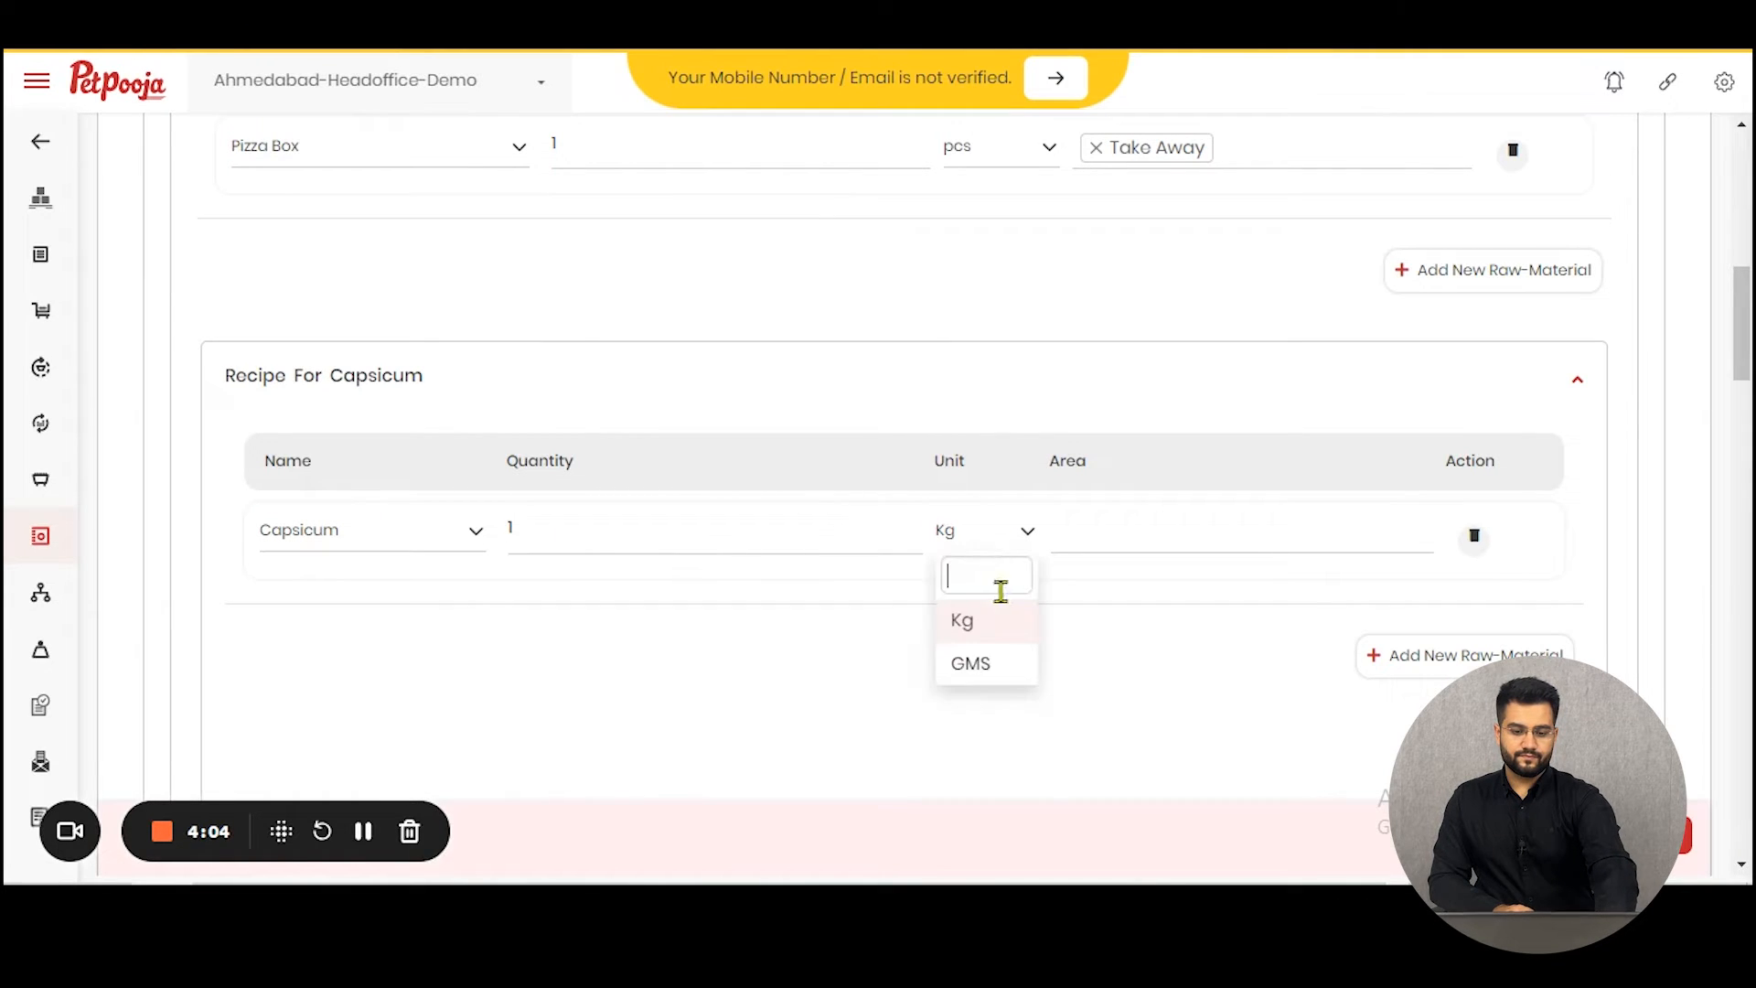
click(997, 690)
click(981, 548)
click(1033, 690)
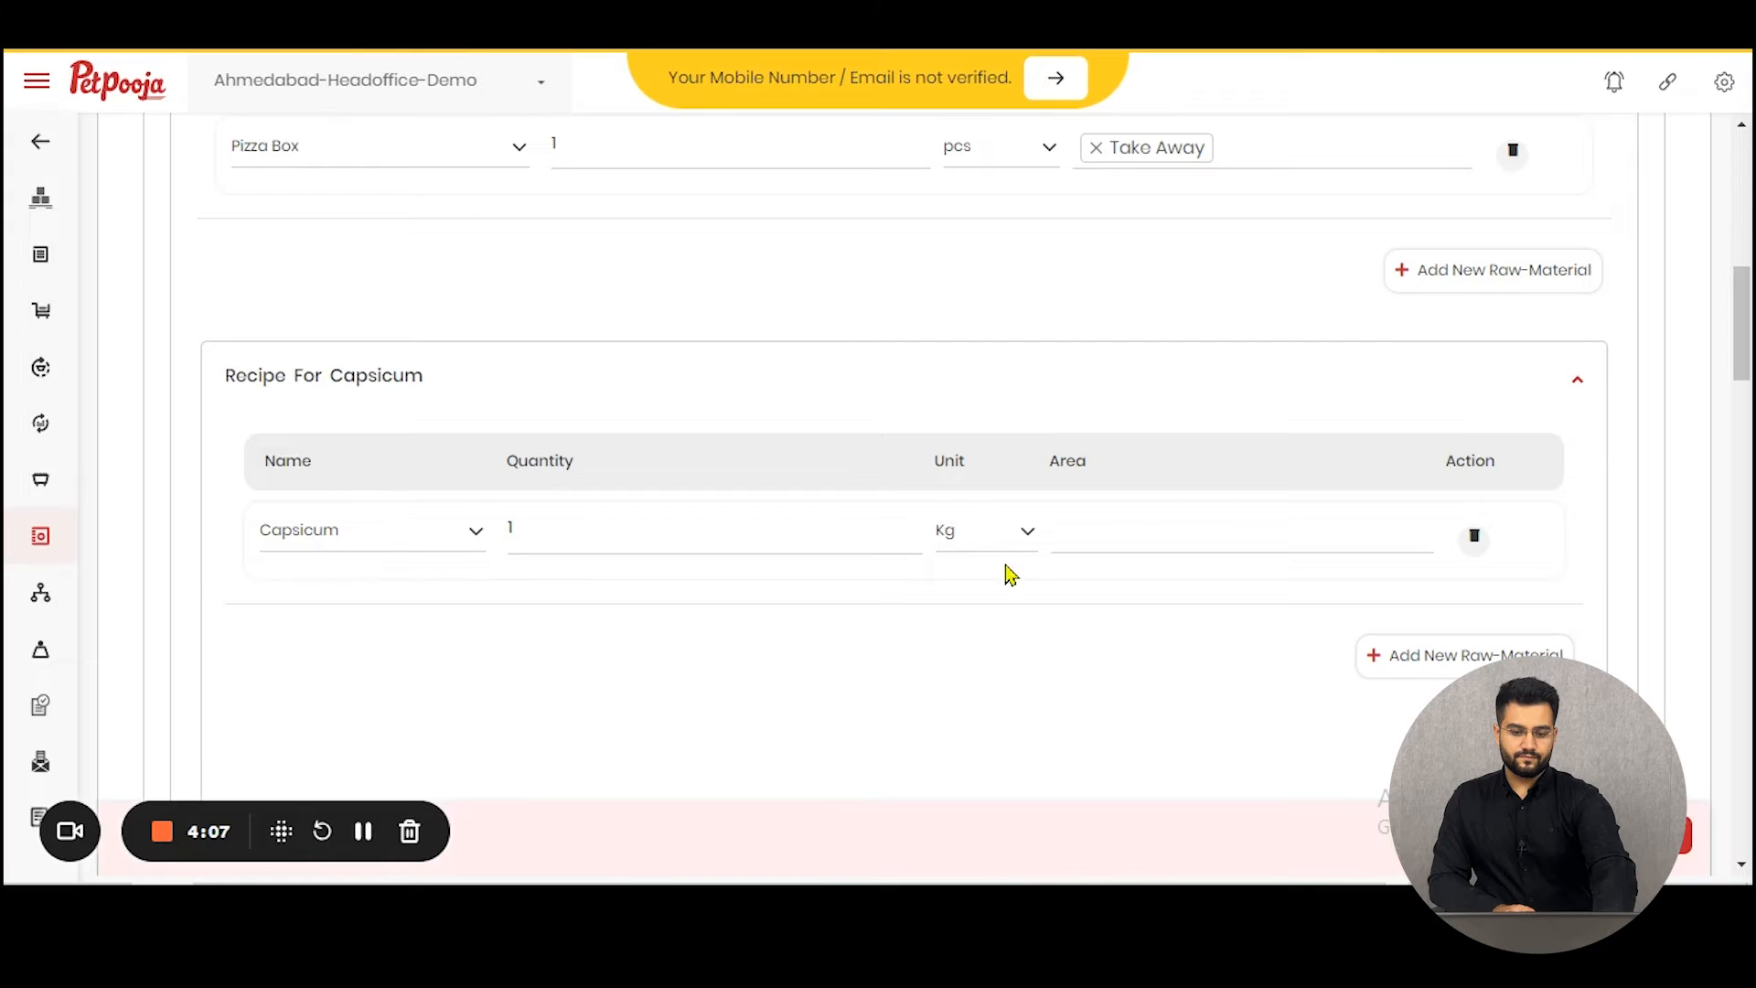
click(998, 537)
click(988, 665)
click(664, 532)
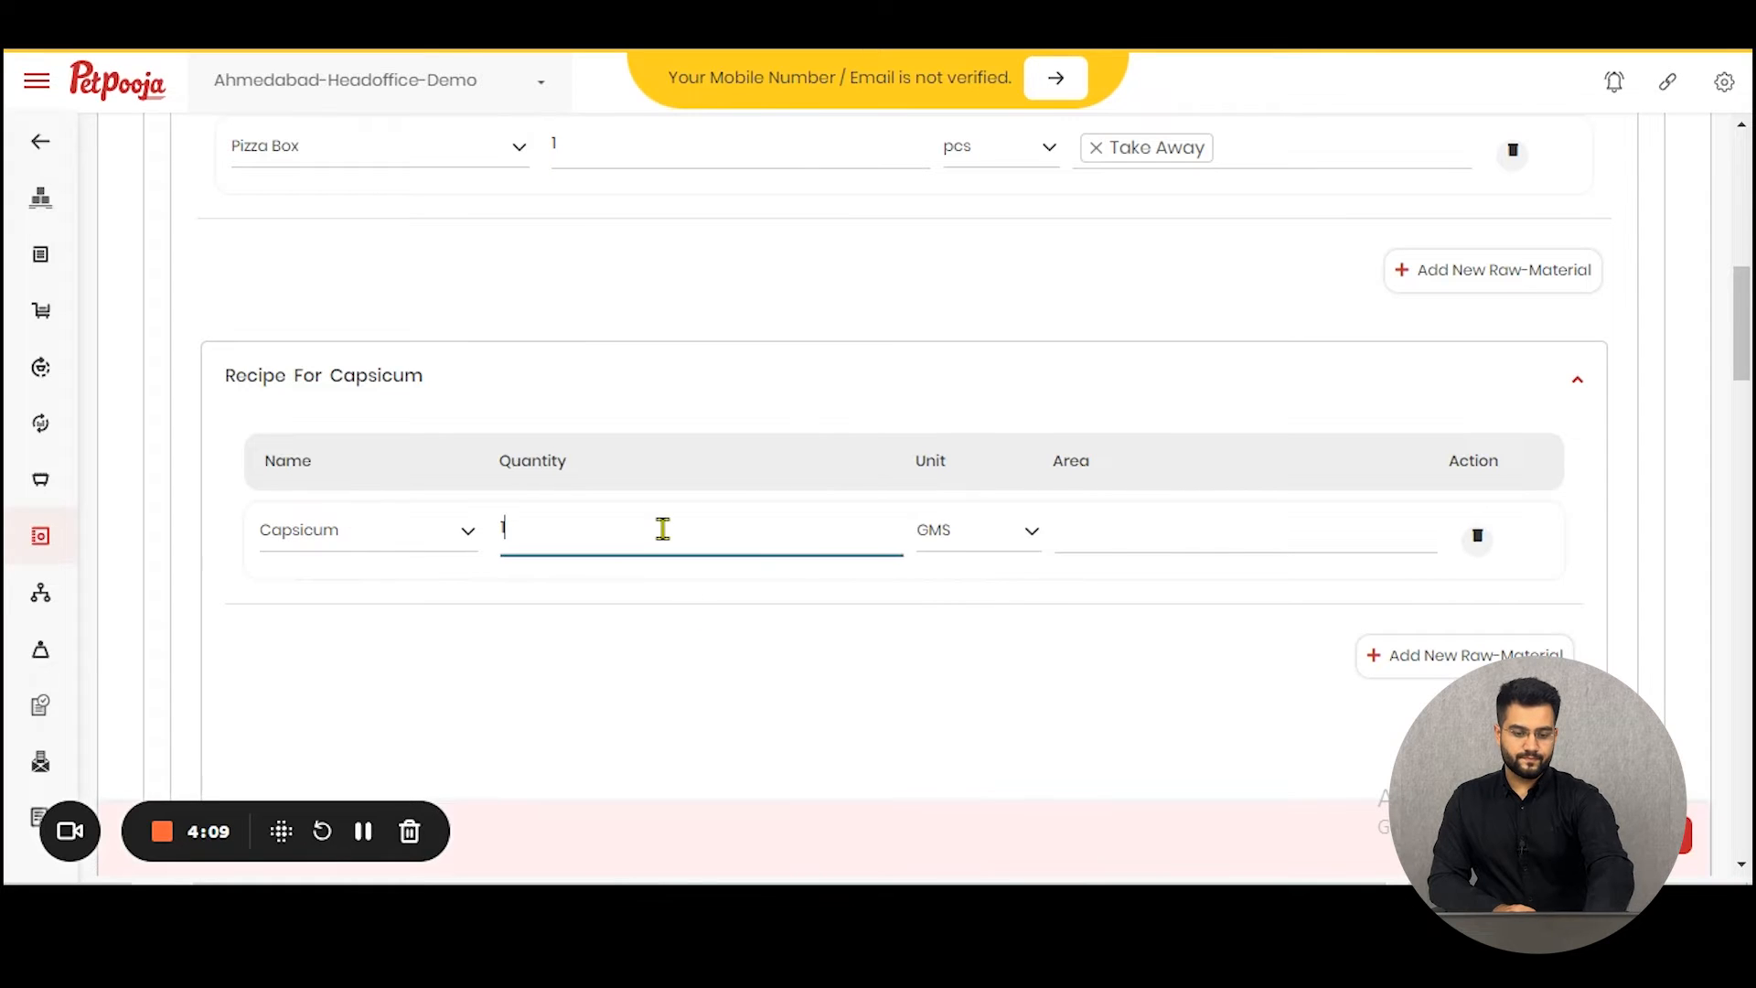
text(0)
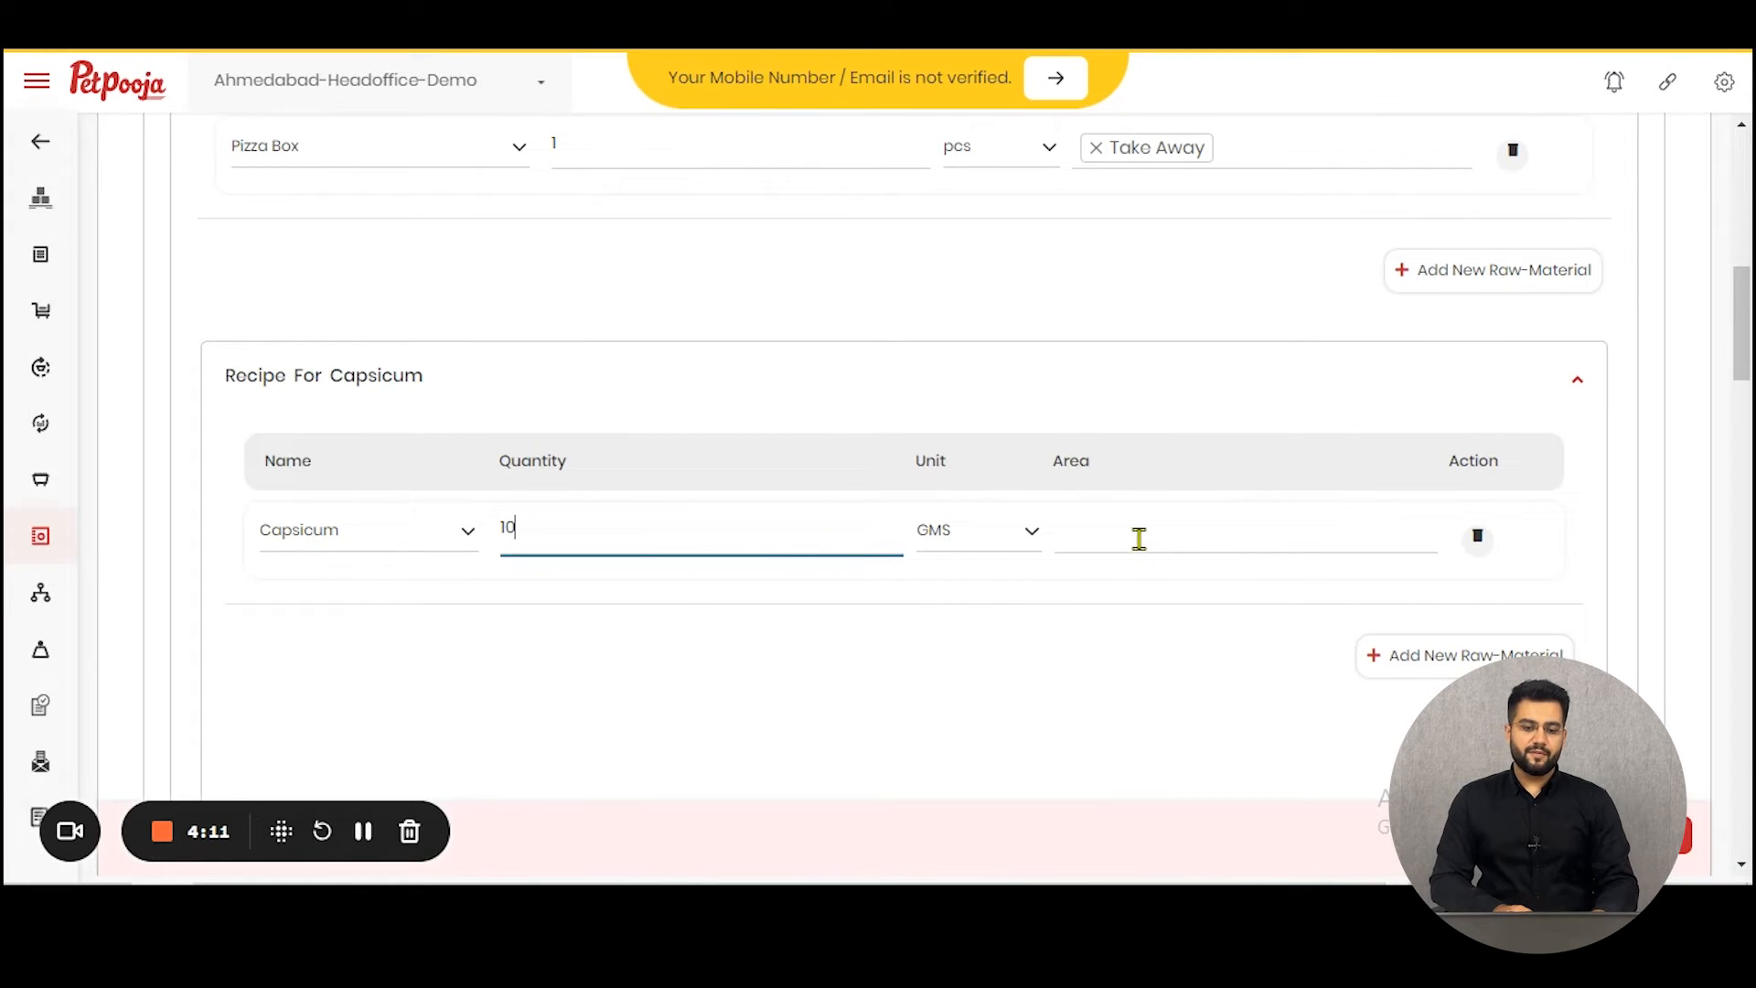
- Expand the Onion add-on recipe and set its raw material to Onion
scroll(985, 639, down, 4)
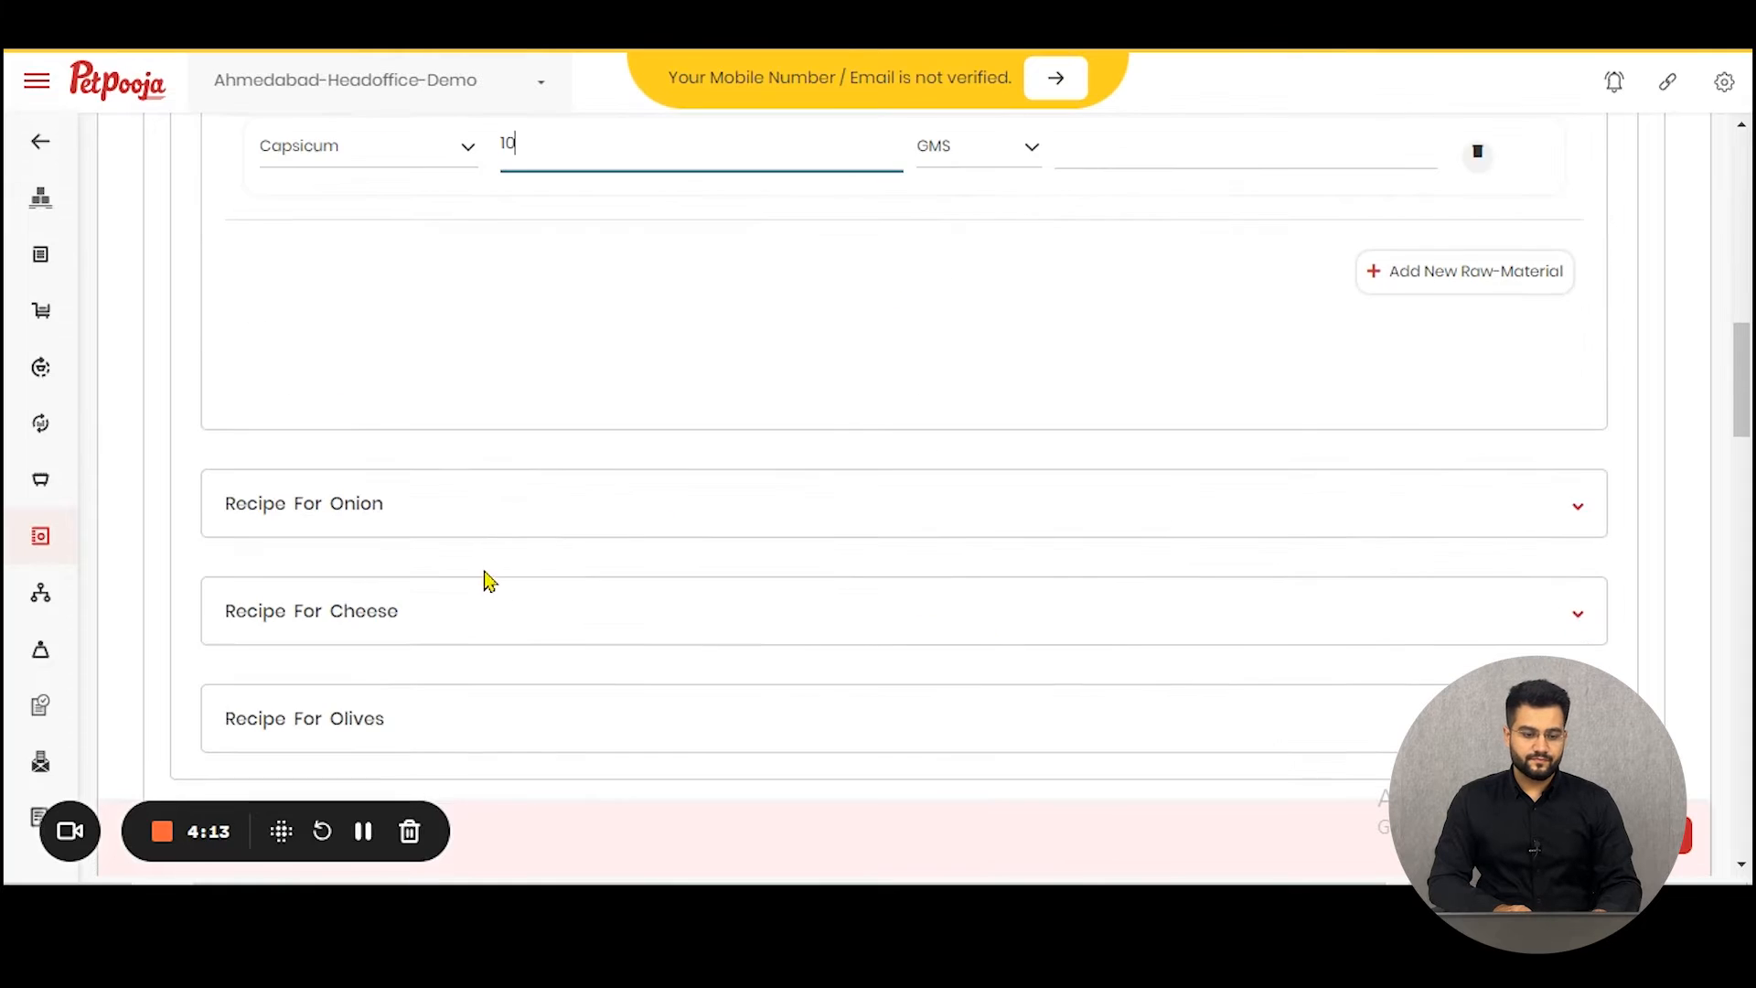
click(345, 499)
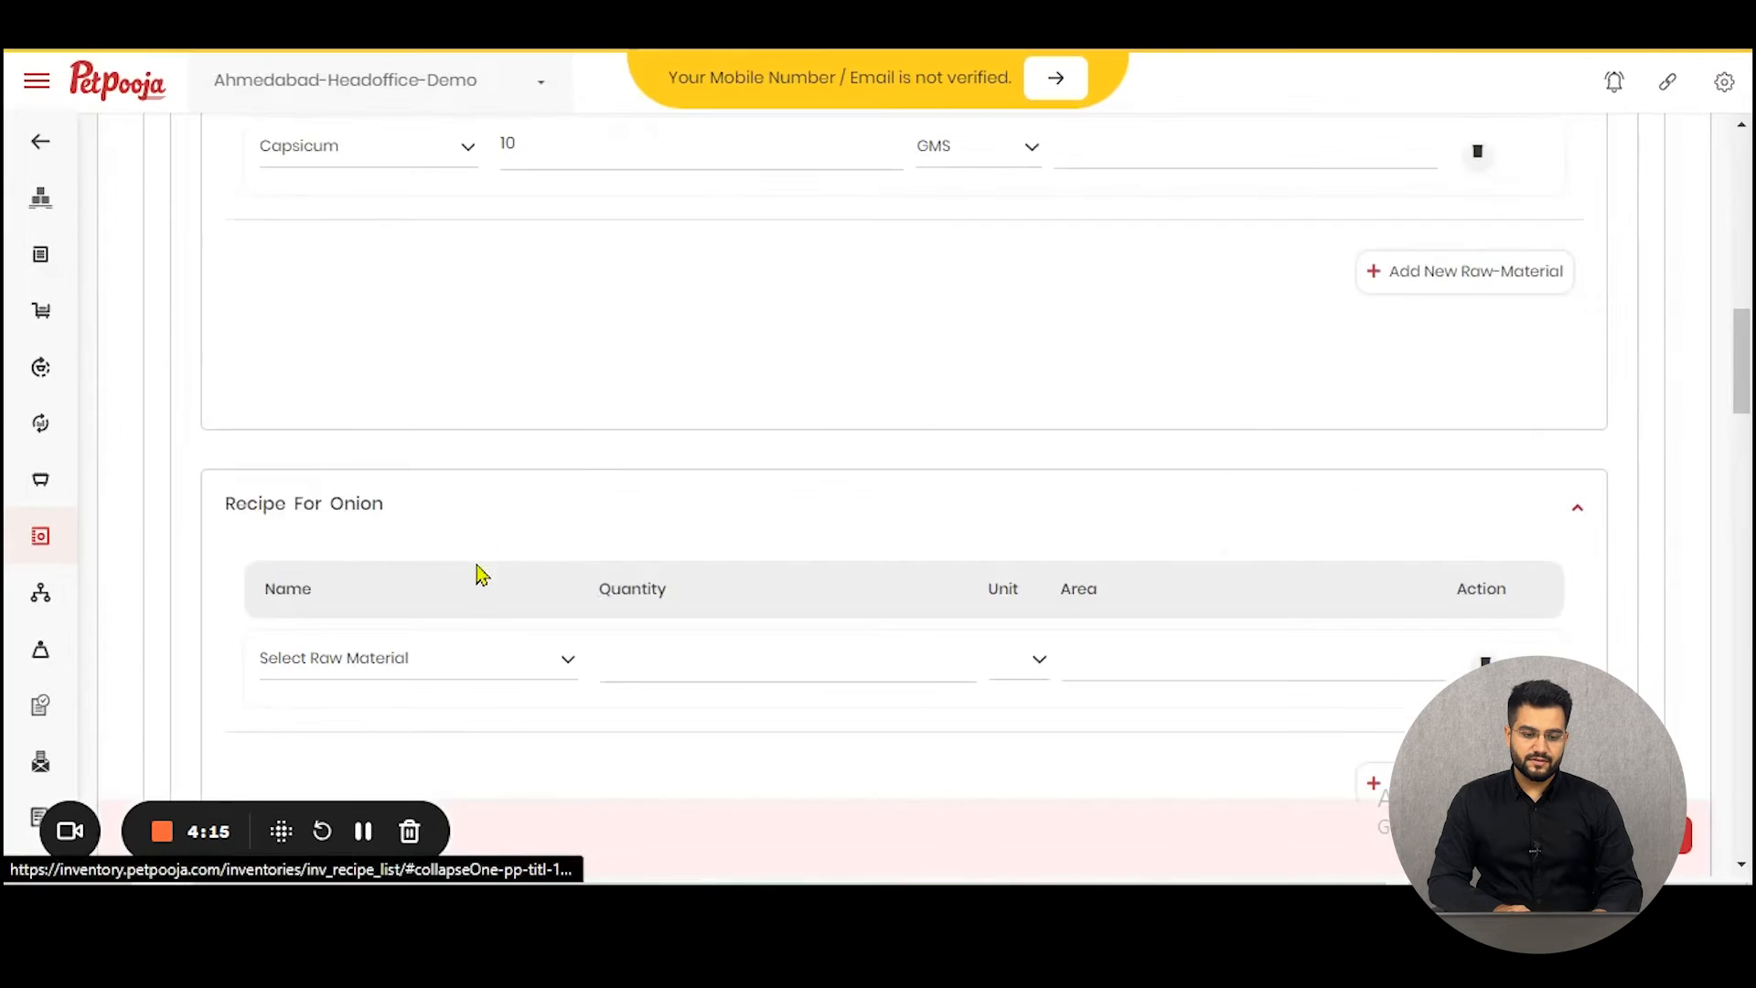
scroll(448, 553, down, 1)
click(438, 540)
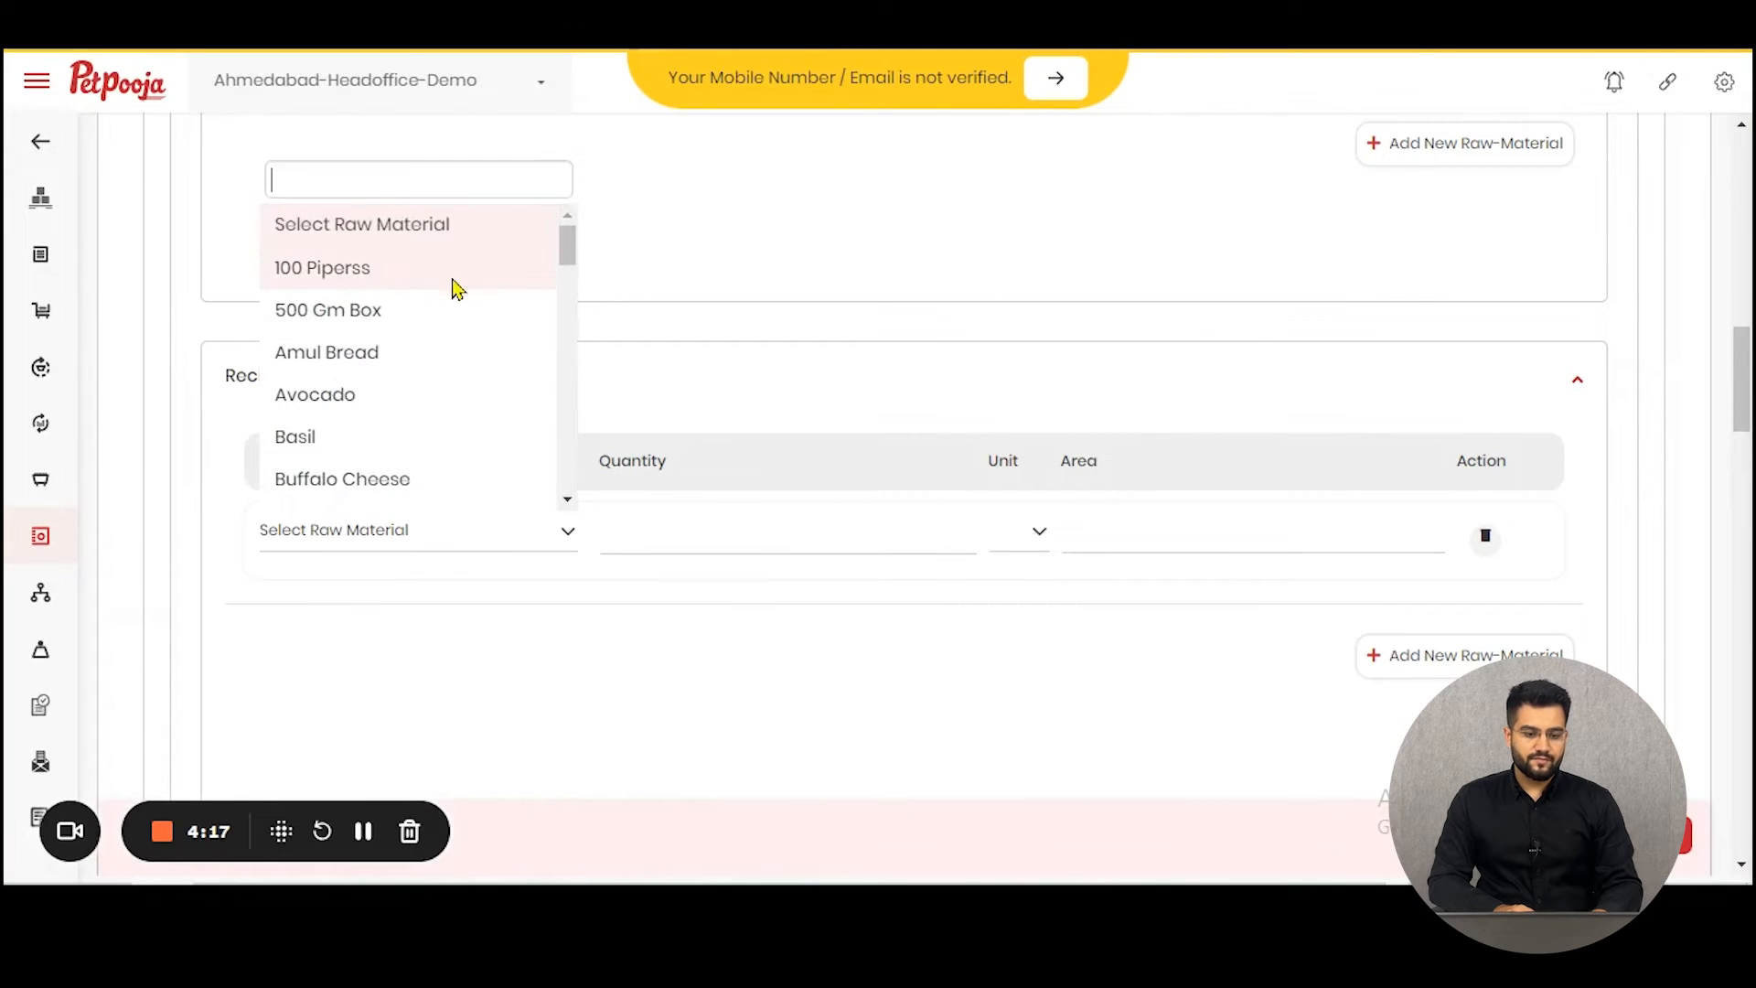
scroll(430, 365, down, 1)
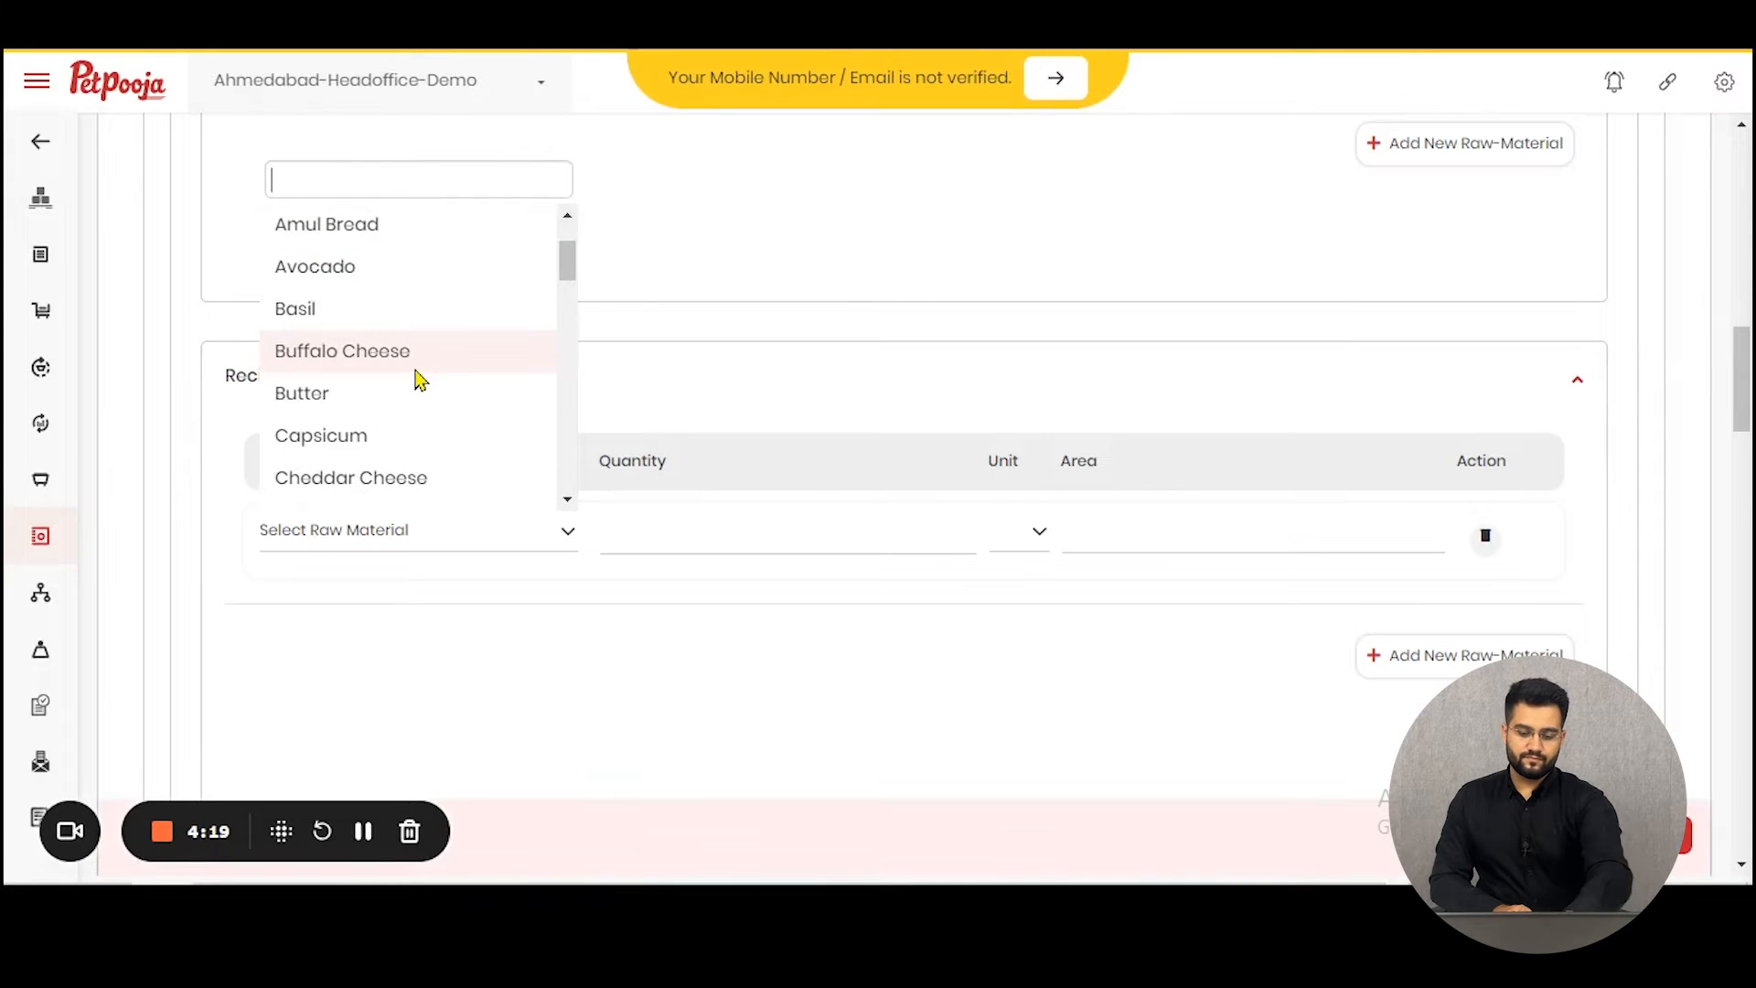
text(oni)
click(388, 453)
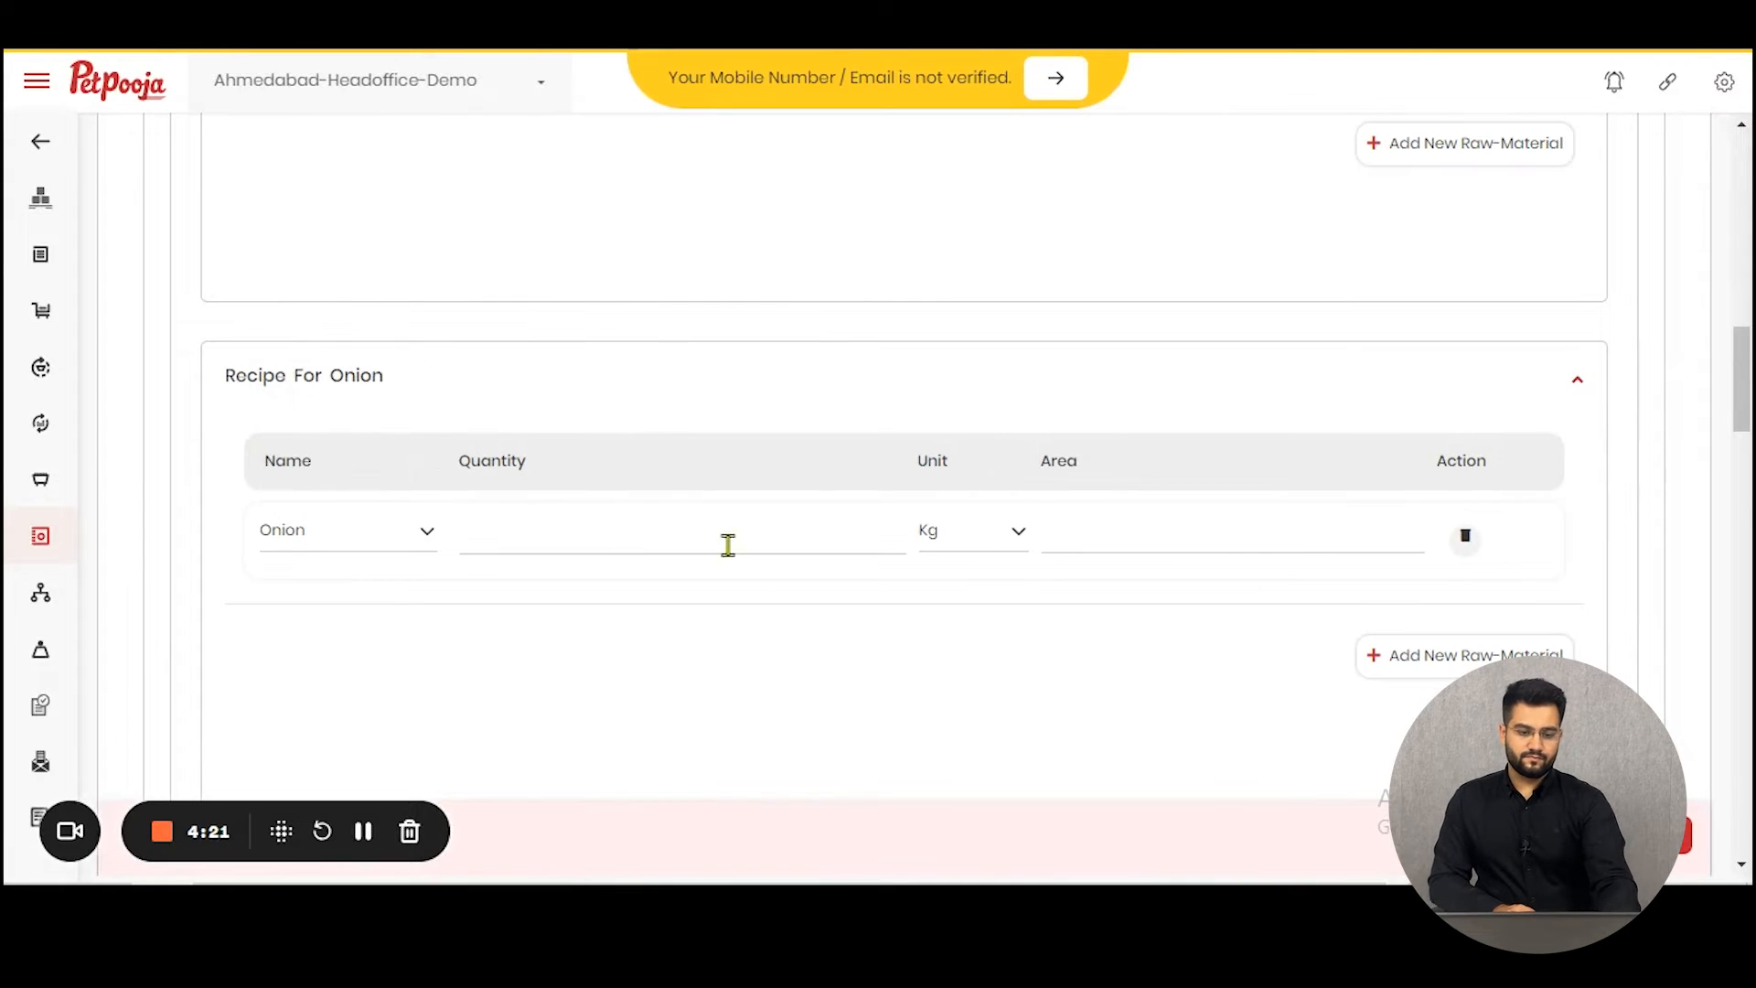
- Set the Onion raw material's quantity to 10 and its unit to GM
click(817, 540)
text(10)
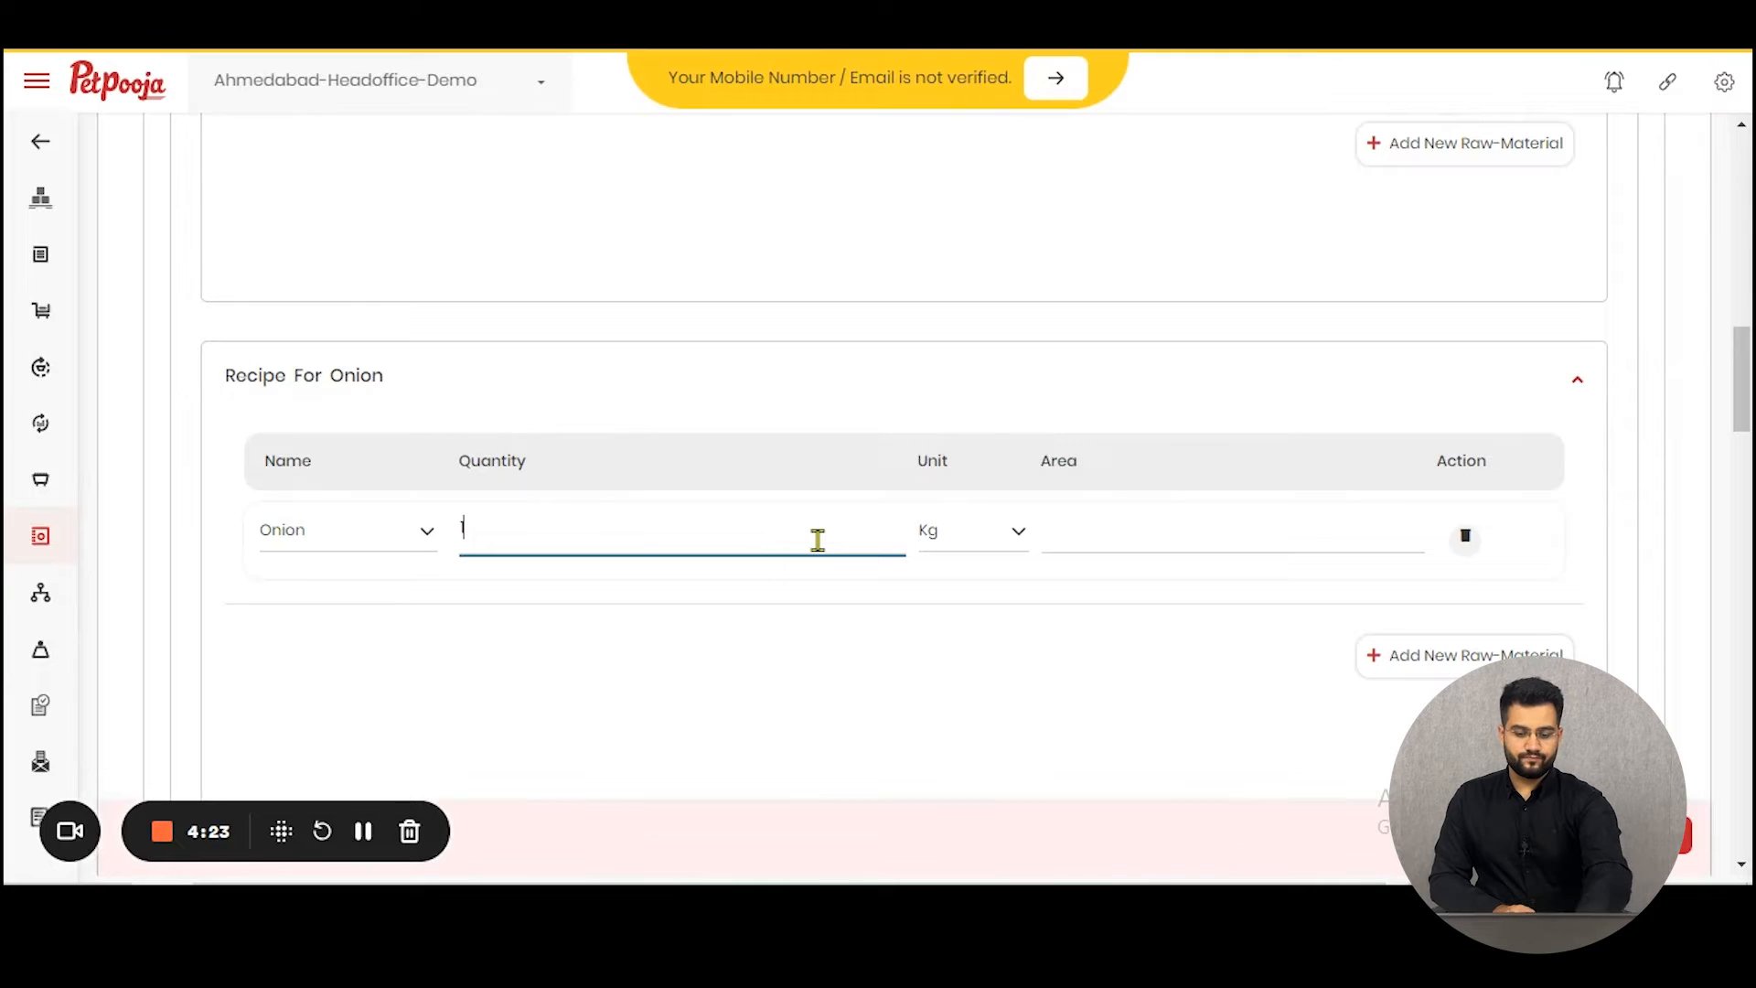
click(996, 547)
click(971, 665)
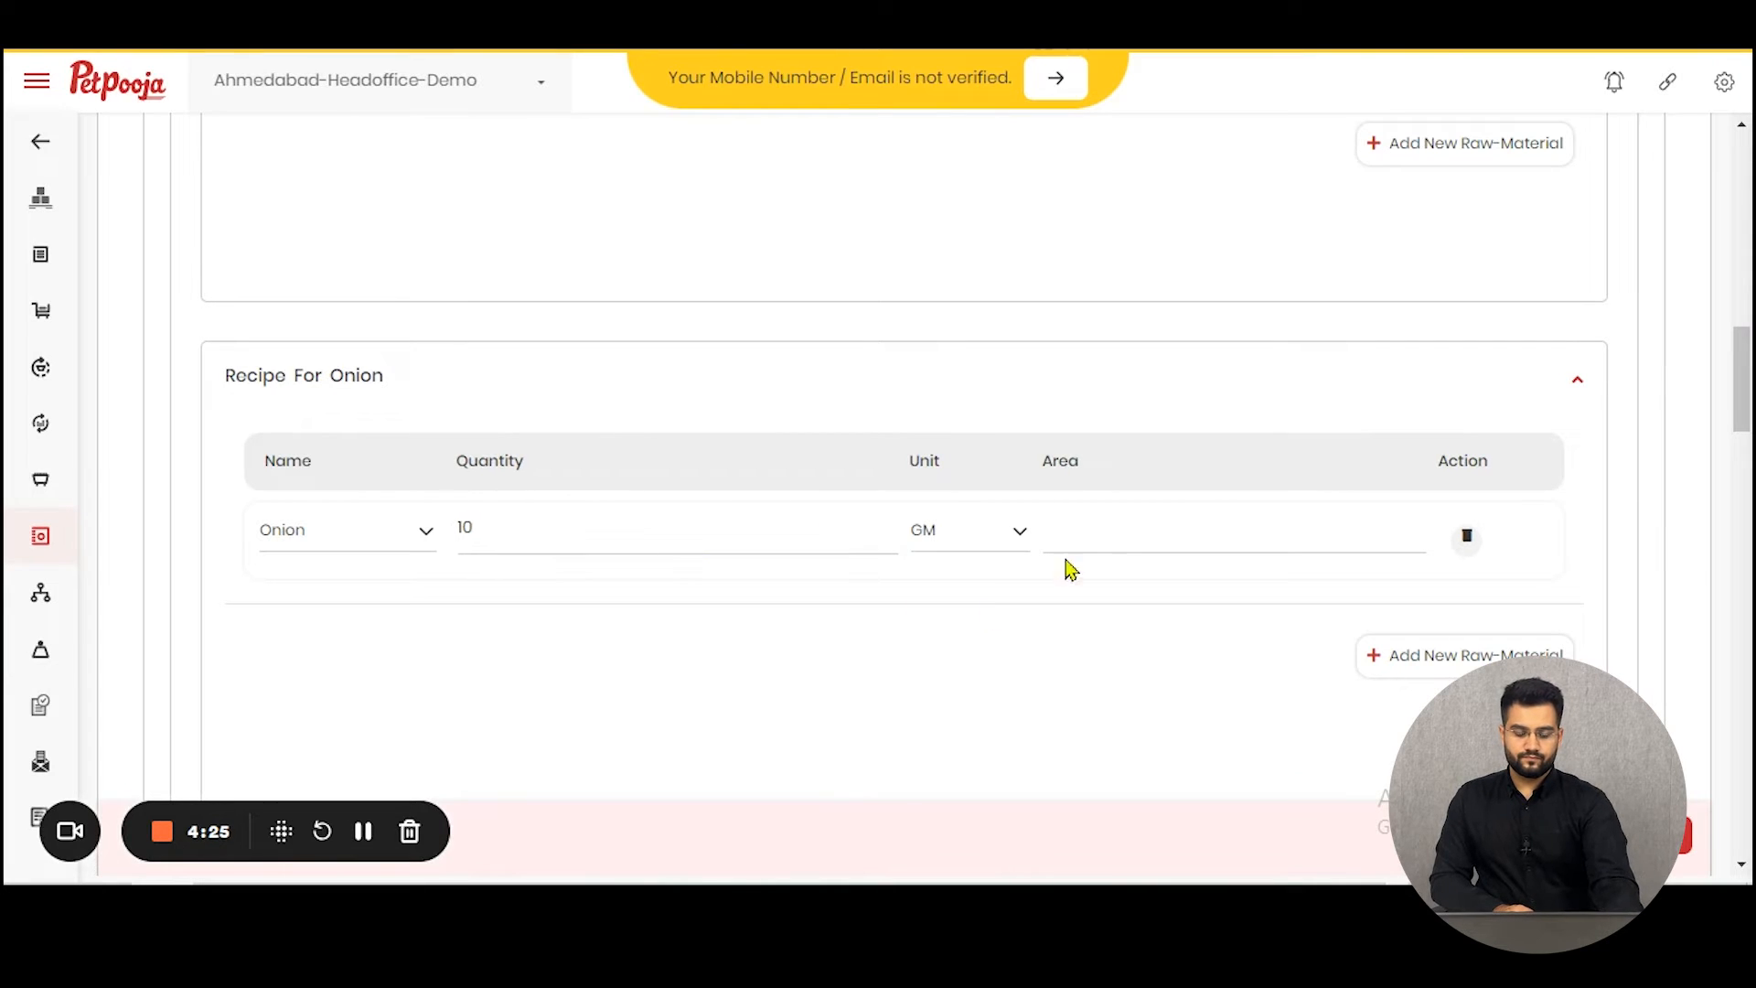
scroll(1131, 539, up, 3)
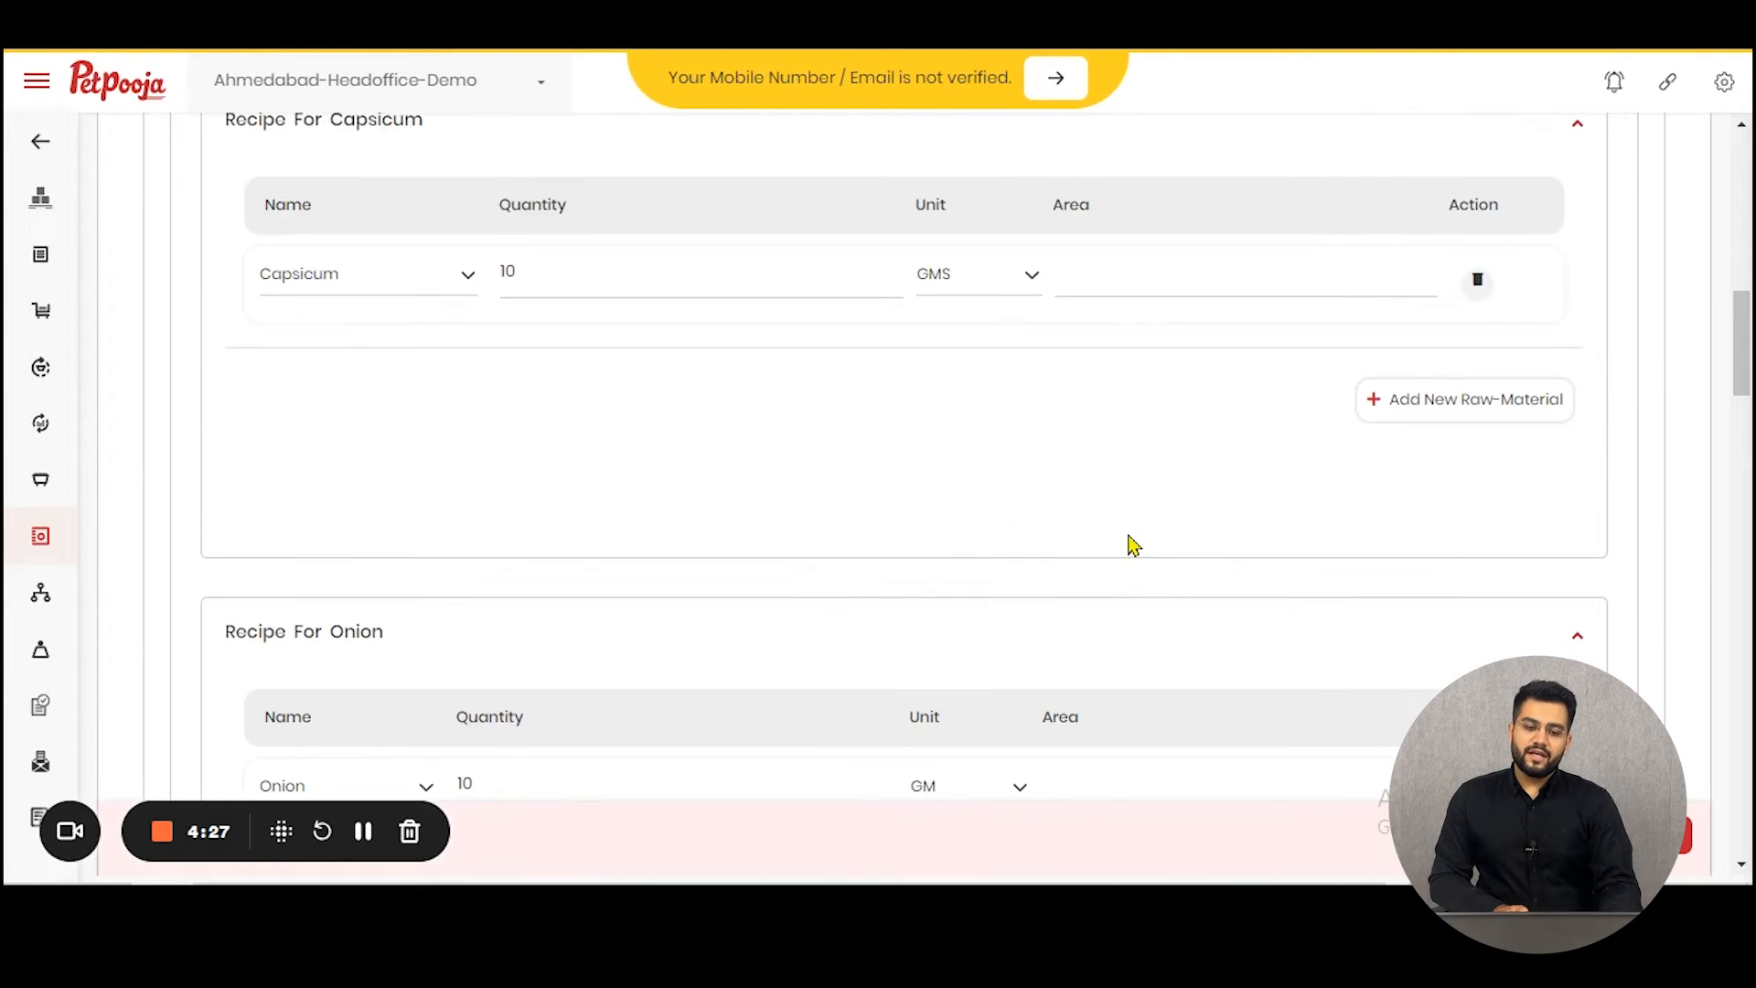
scroll(1134, 545, down, 6)
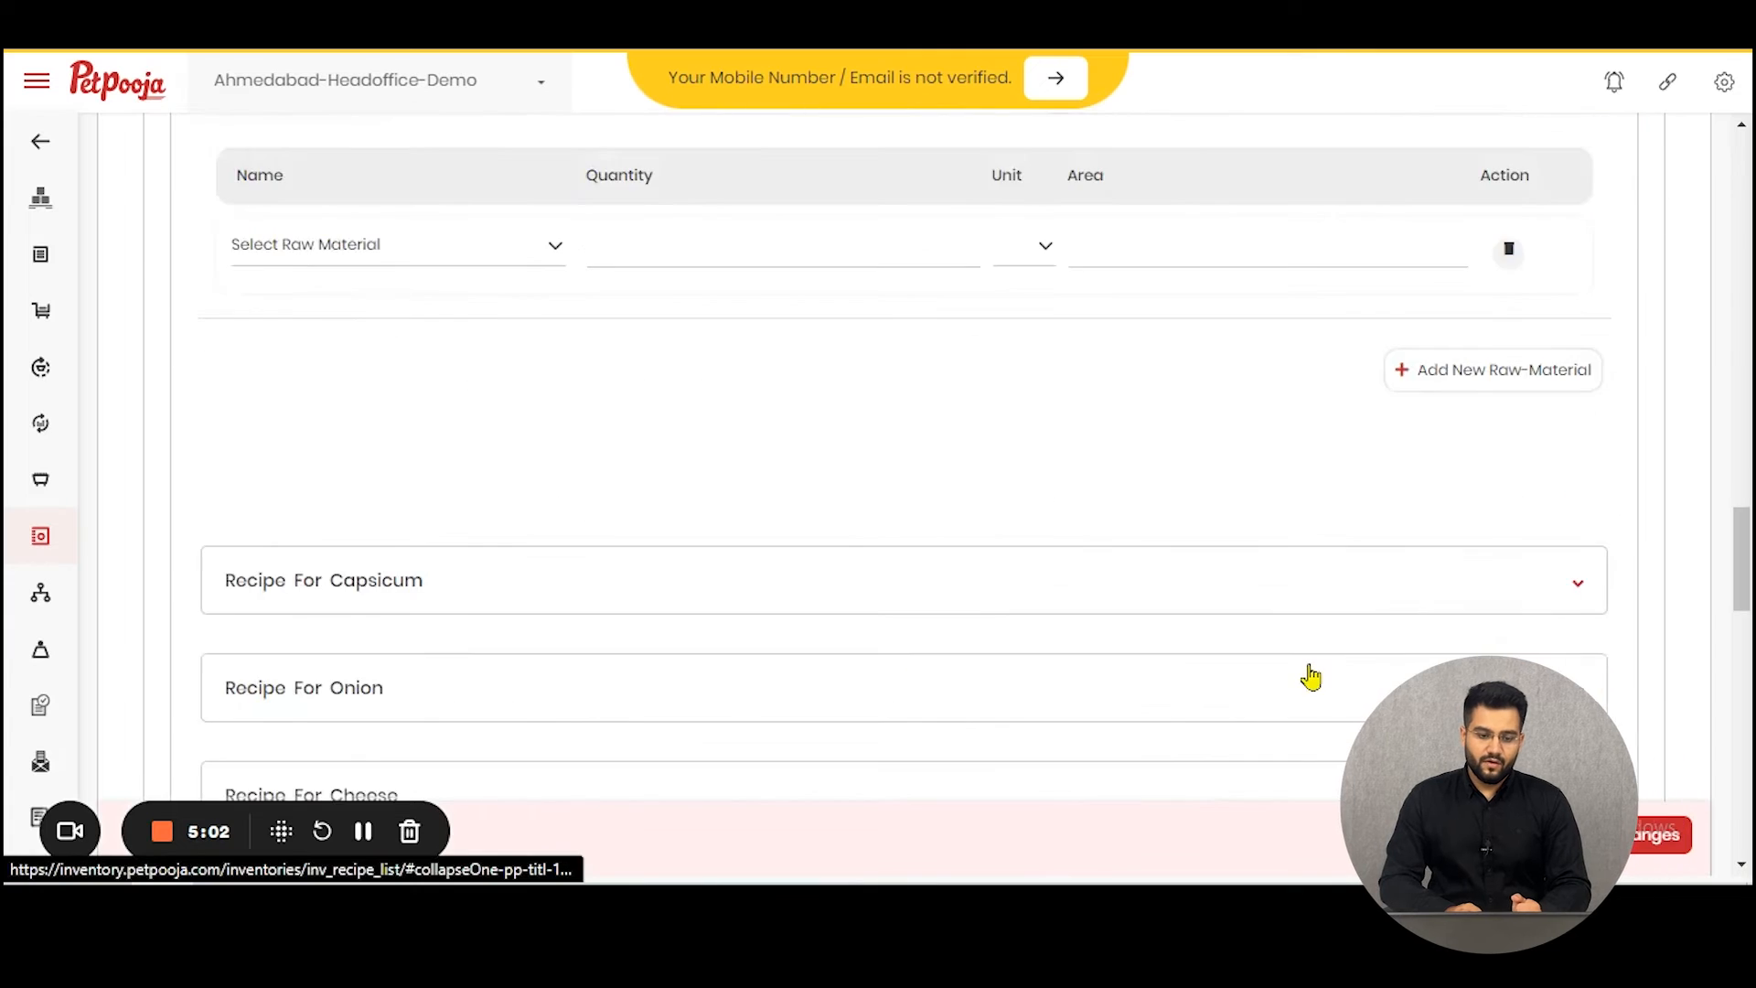
scroll(1305, 674, up, 2)
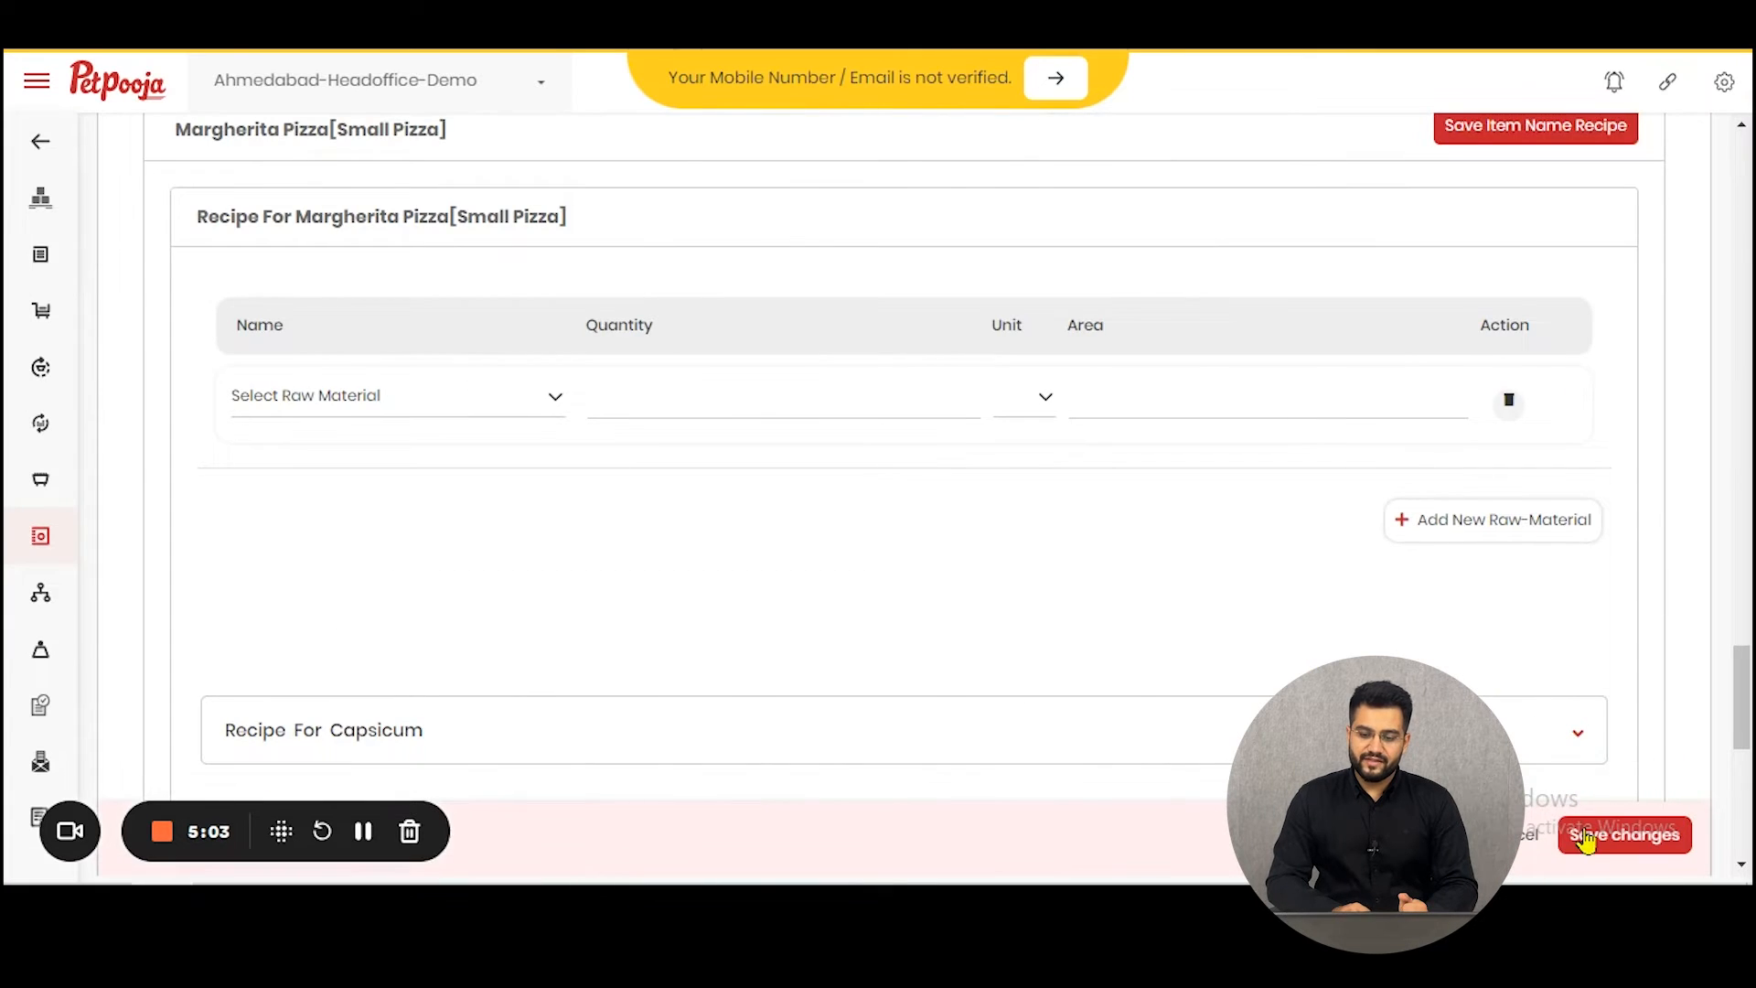
scroll(1587, 835, up, 3)
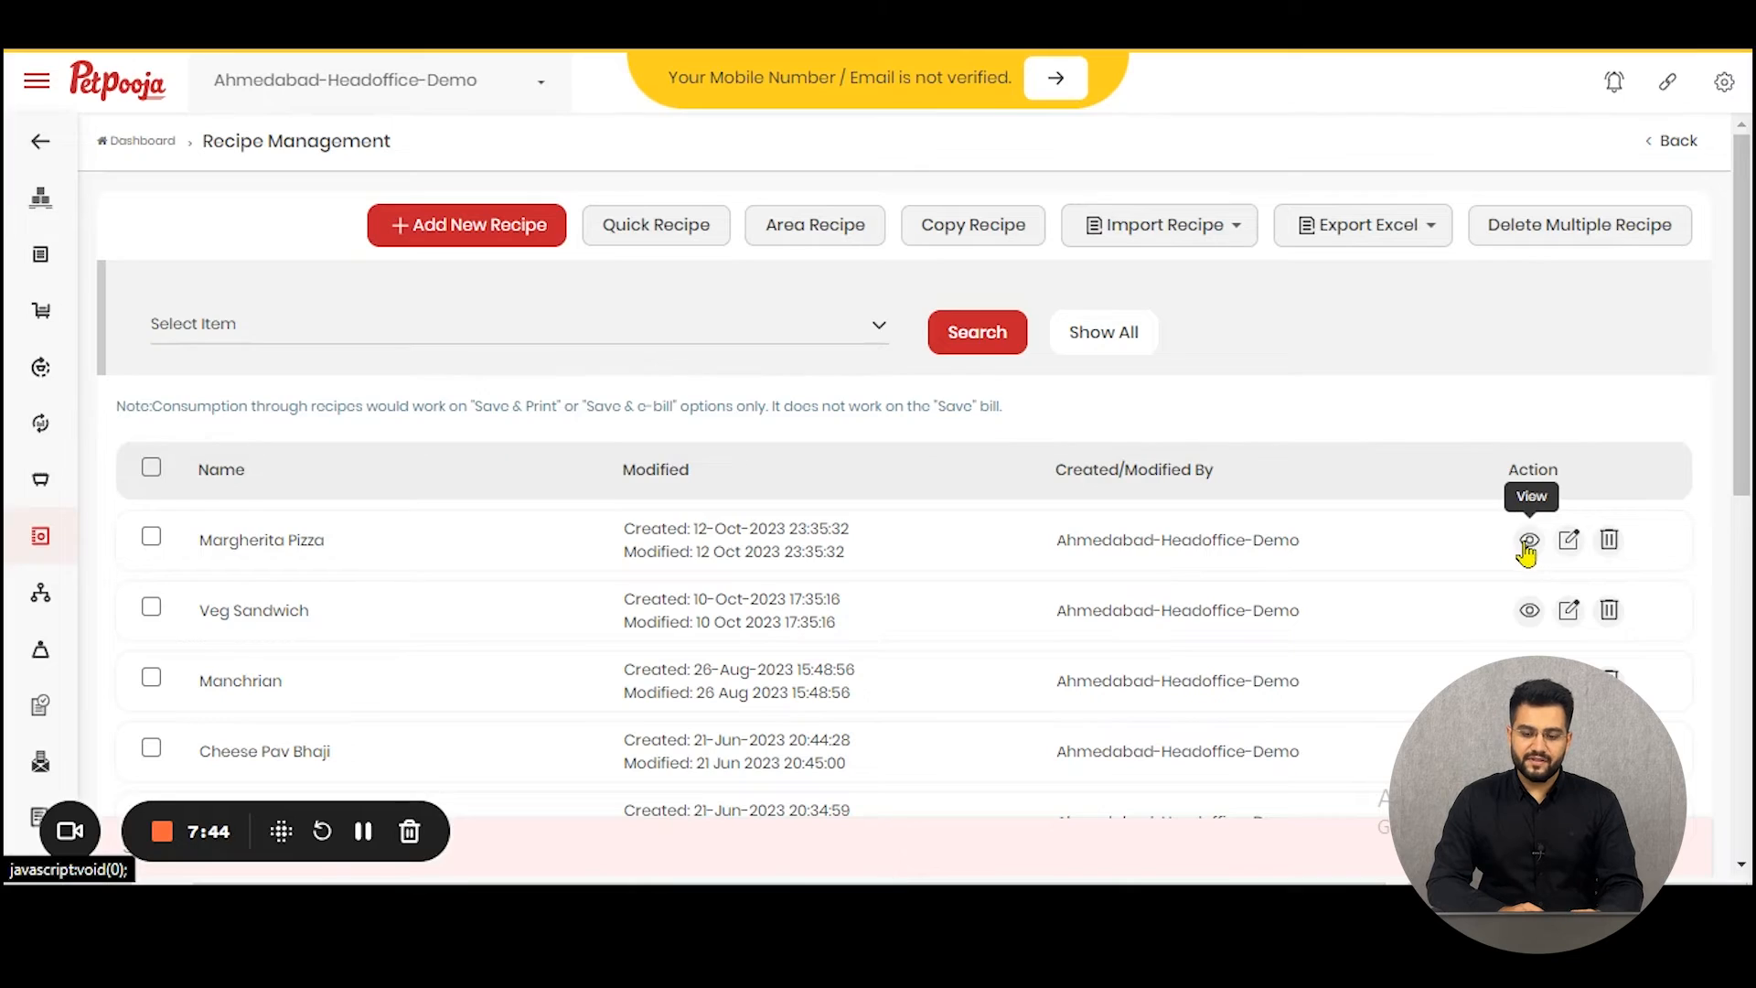
- View the saved Margherita Pizza recipe, look through its size variants and add-on recipes, and close it
click(1518, 541)
scroll(1313, 616, down, 5)
scroll(1054, 492, down, 10)
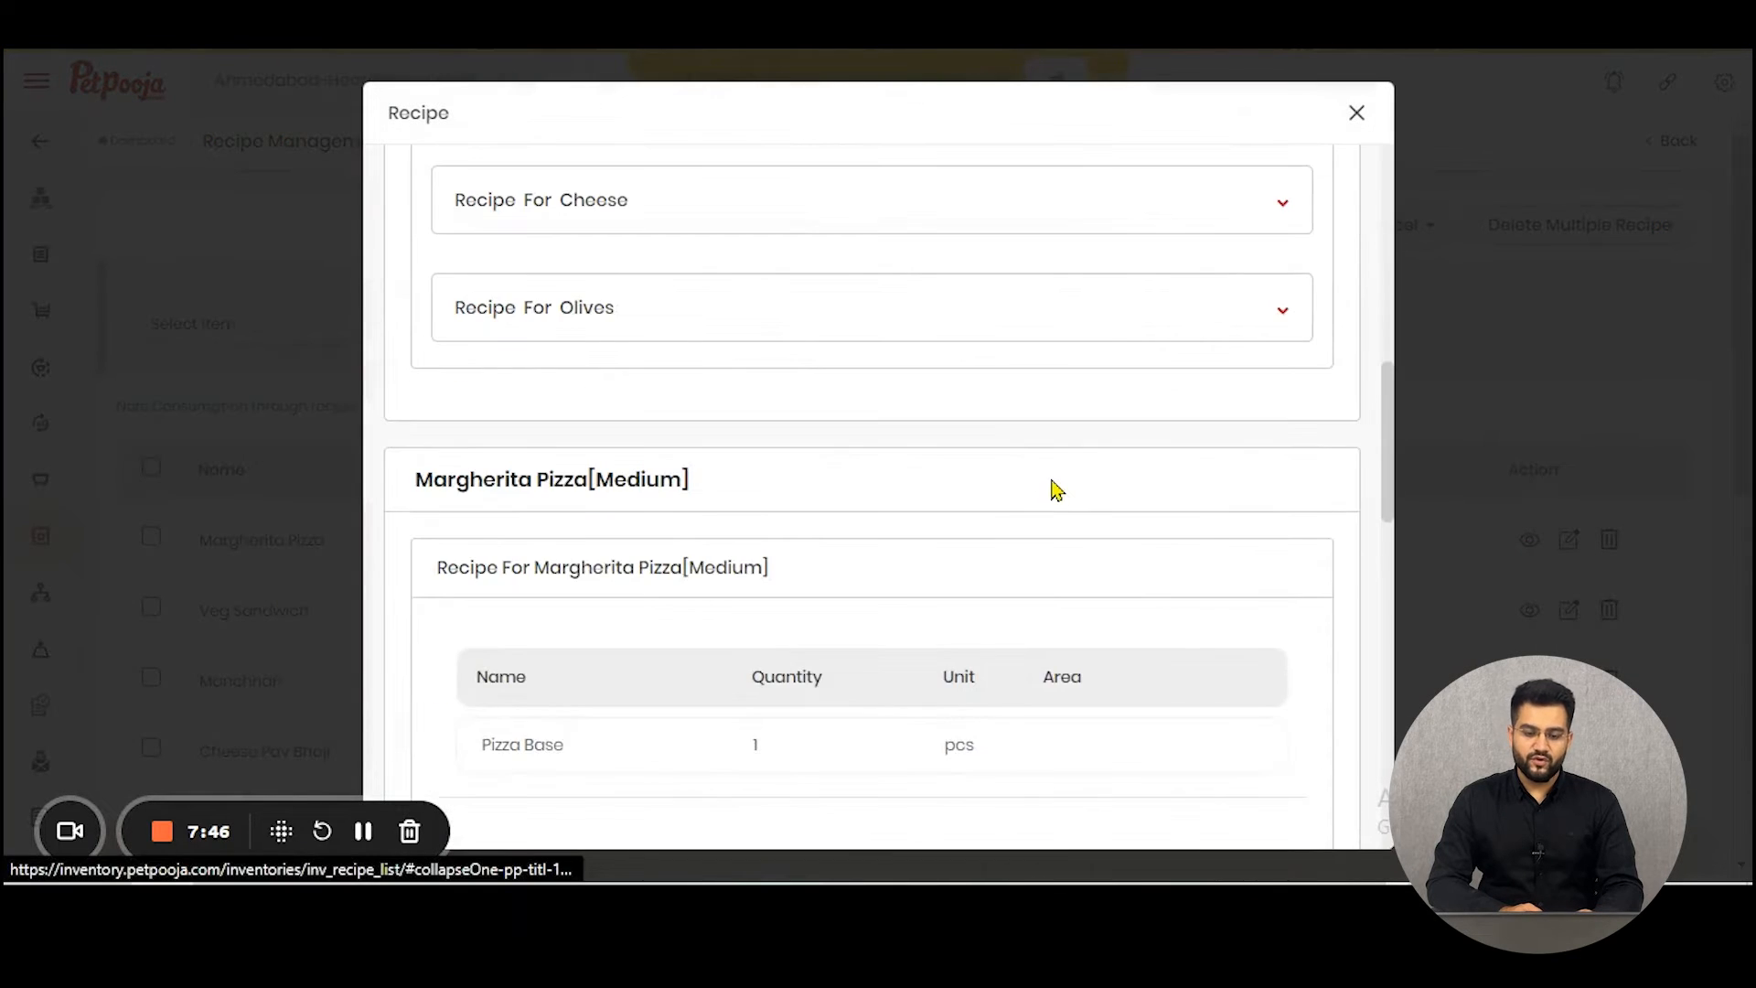
click(1354, 116)
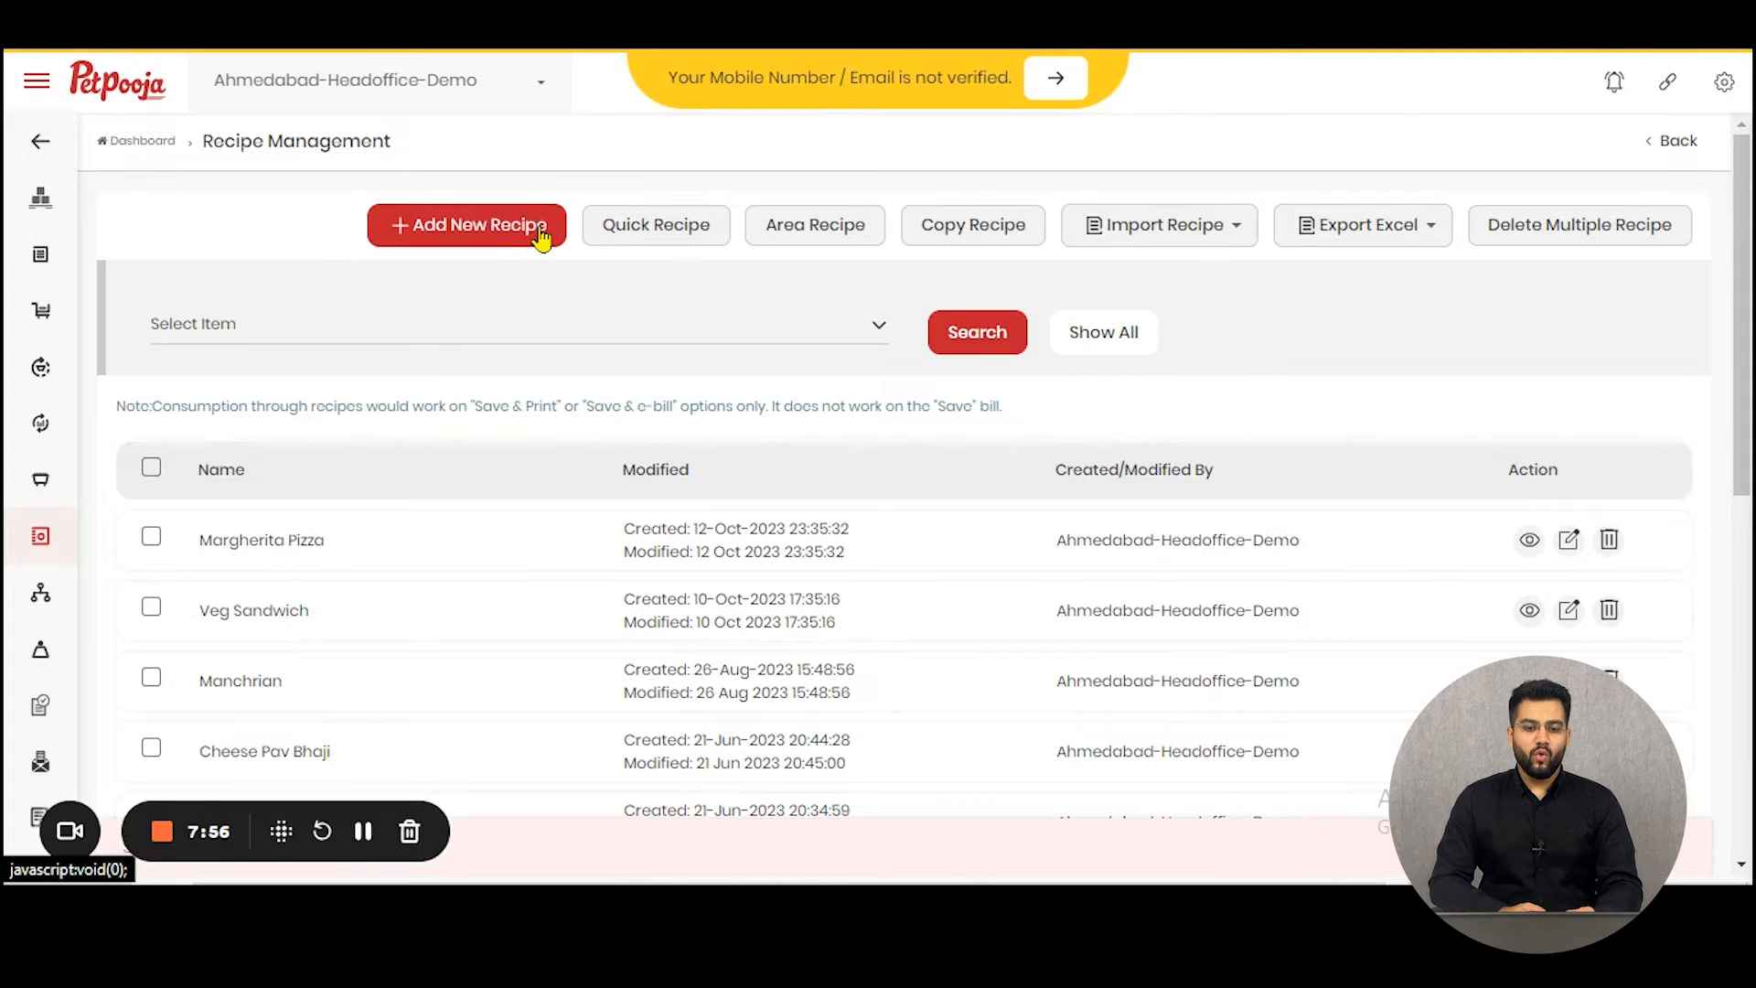
- Open the Quick Recipe form, search the raw materials for "coup" and select Discount Coupon
click(626, 235)
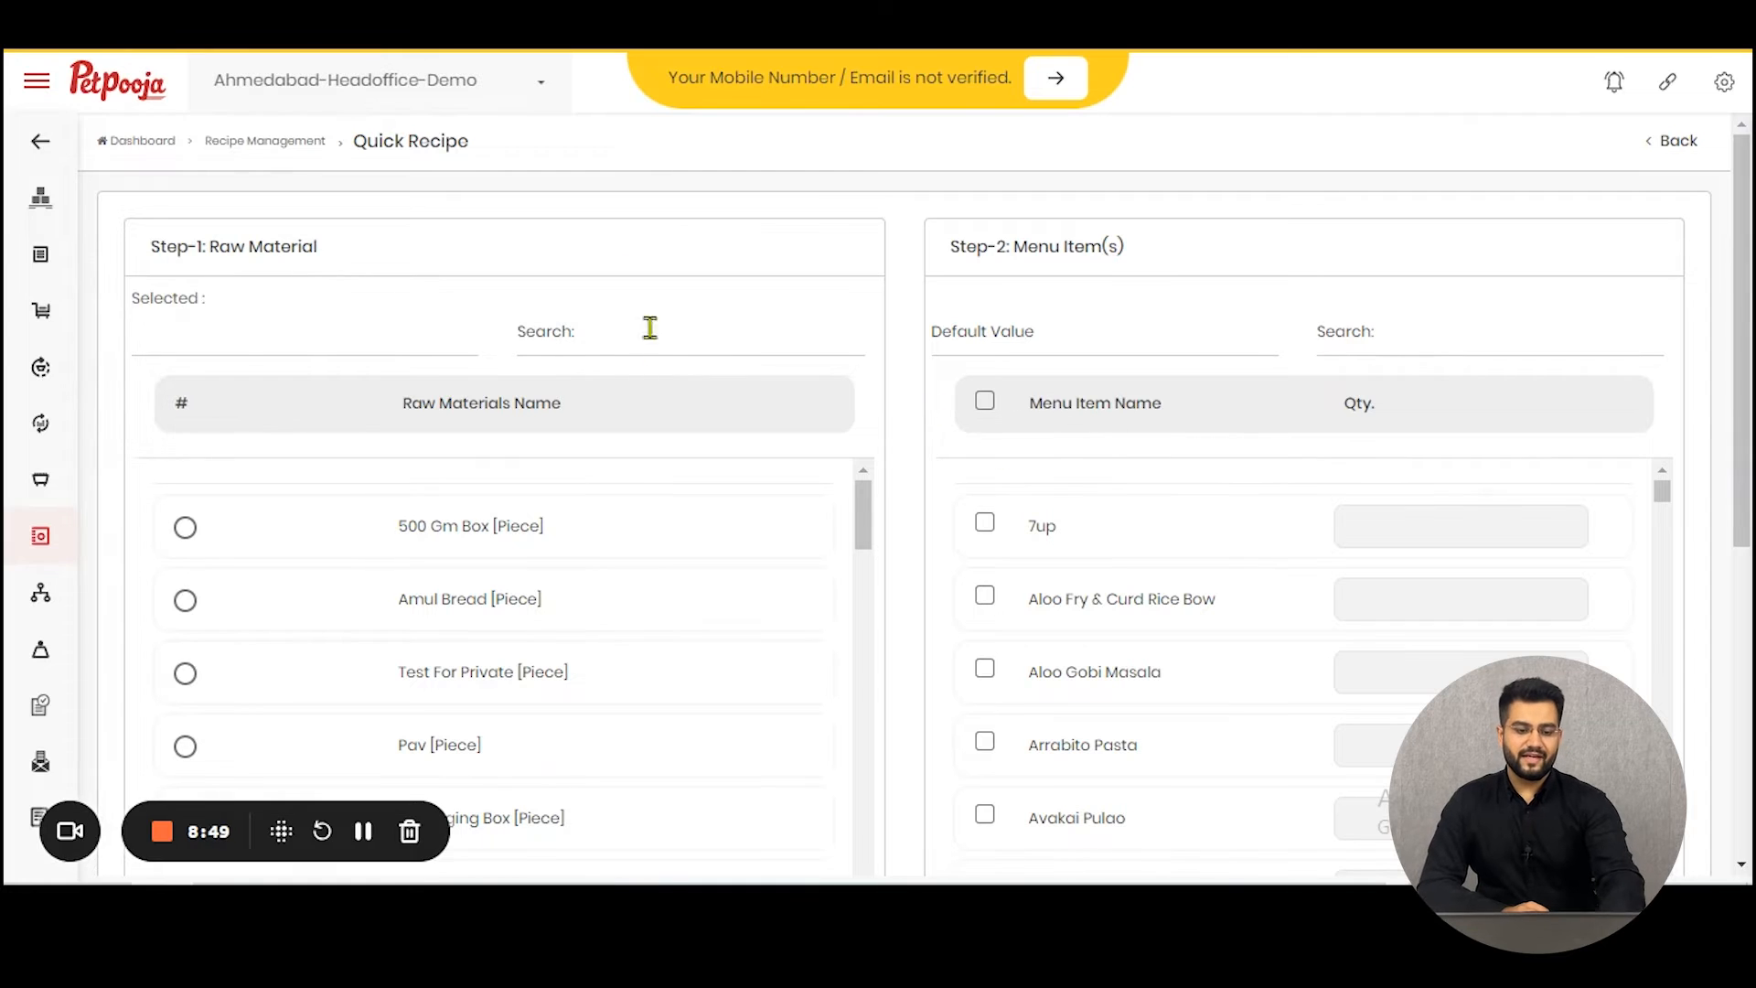
click(640, 332)
text(coup)
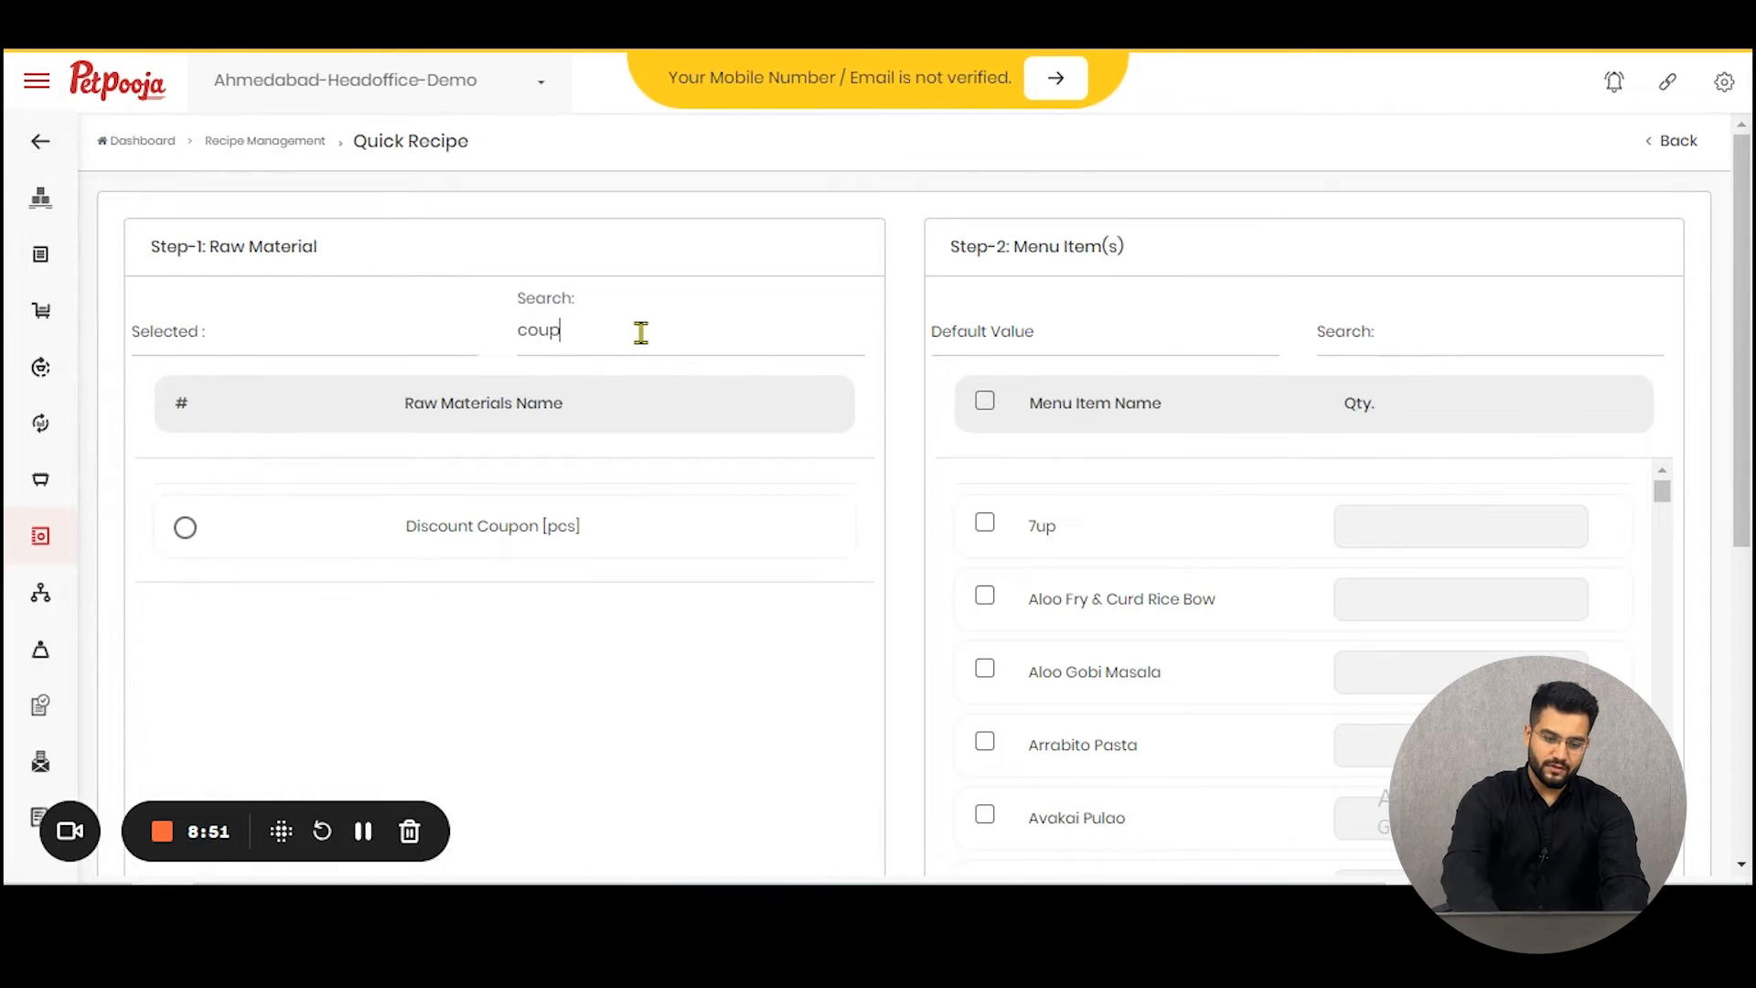
click(186, 528)
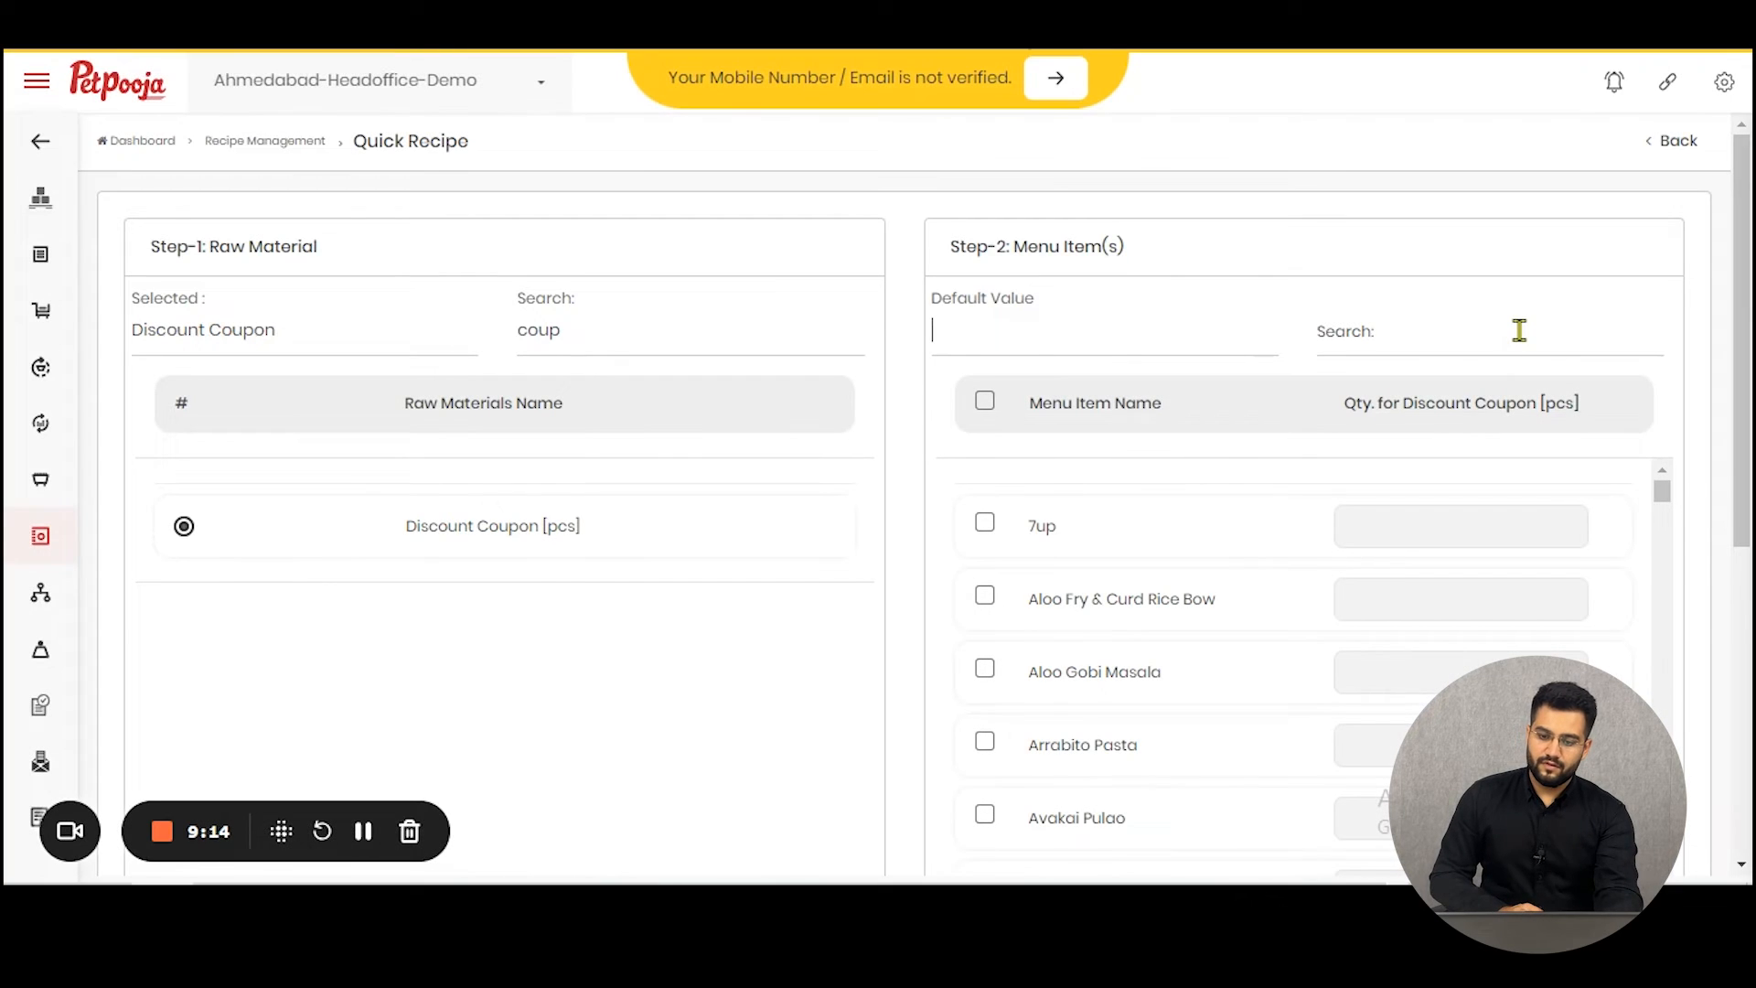
- Filter the menu items by "pizza" and include Cheese Pizza [Medium] in the quick recipe
click(1519, 330)
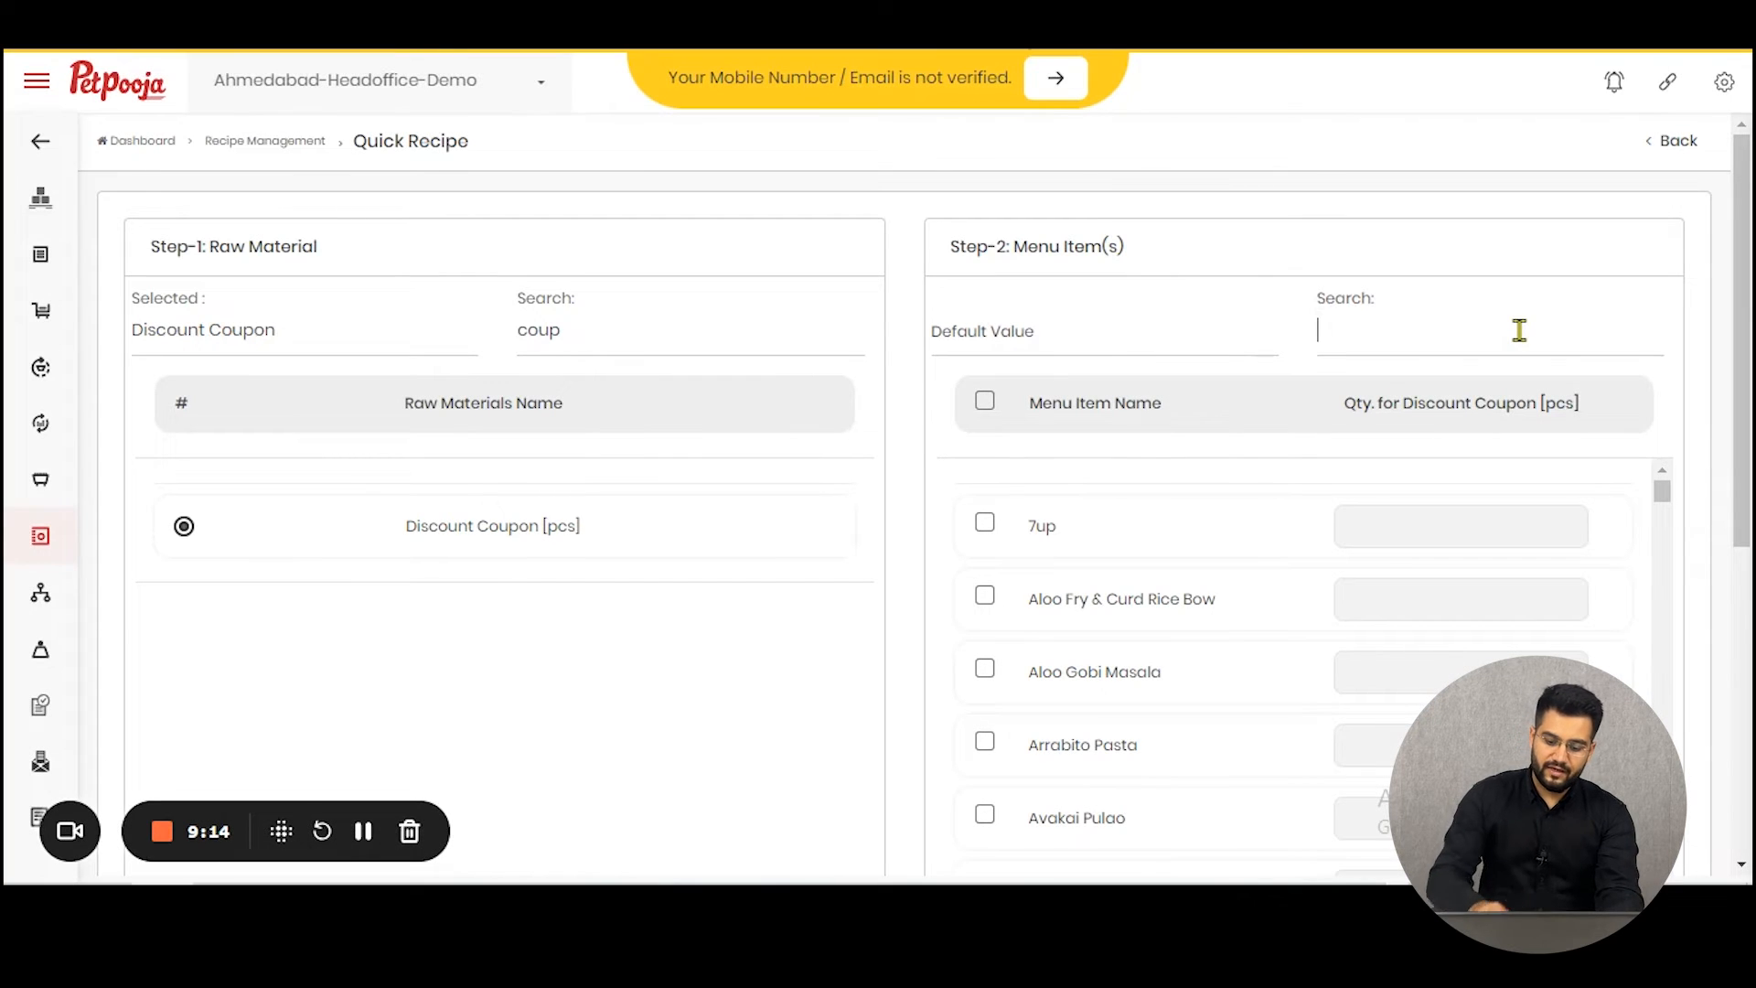
text(pizza)
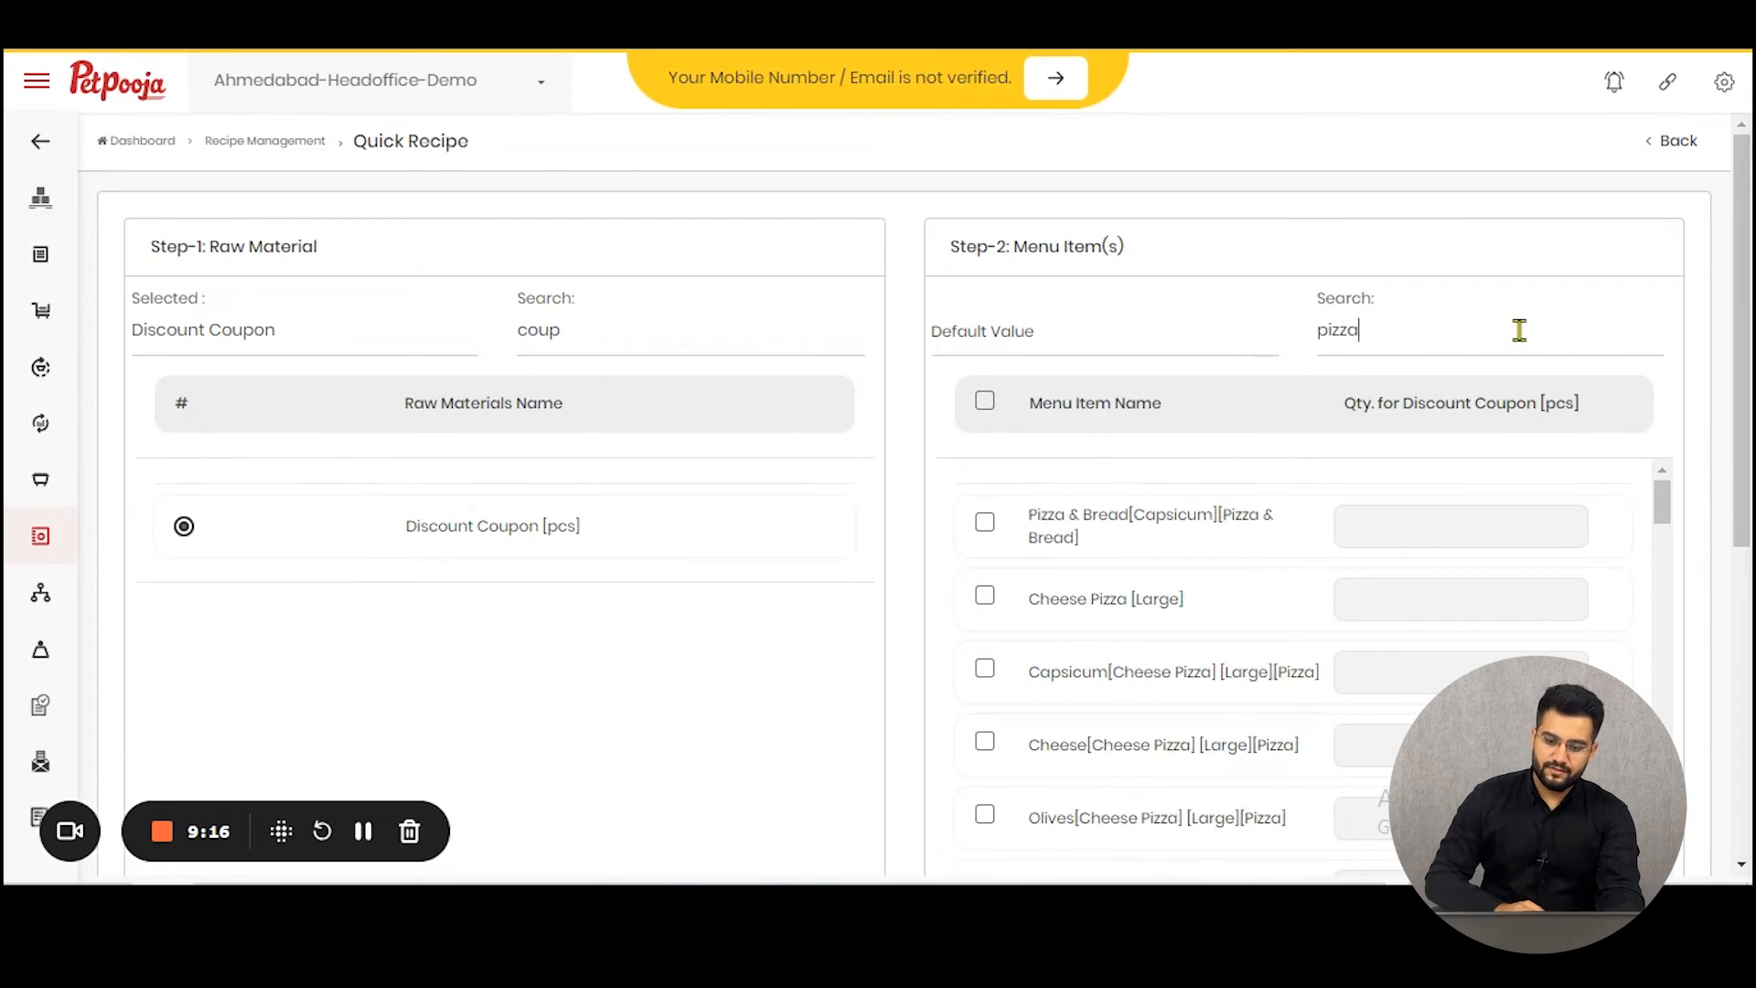
scroll(1225, 686, down, 5)
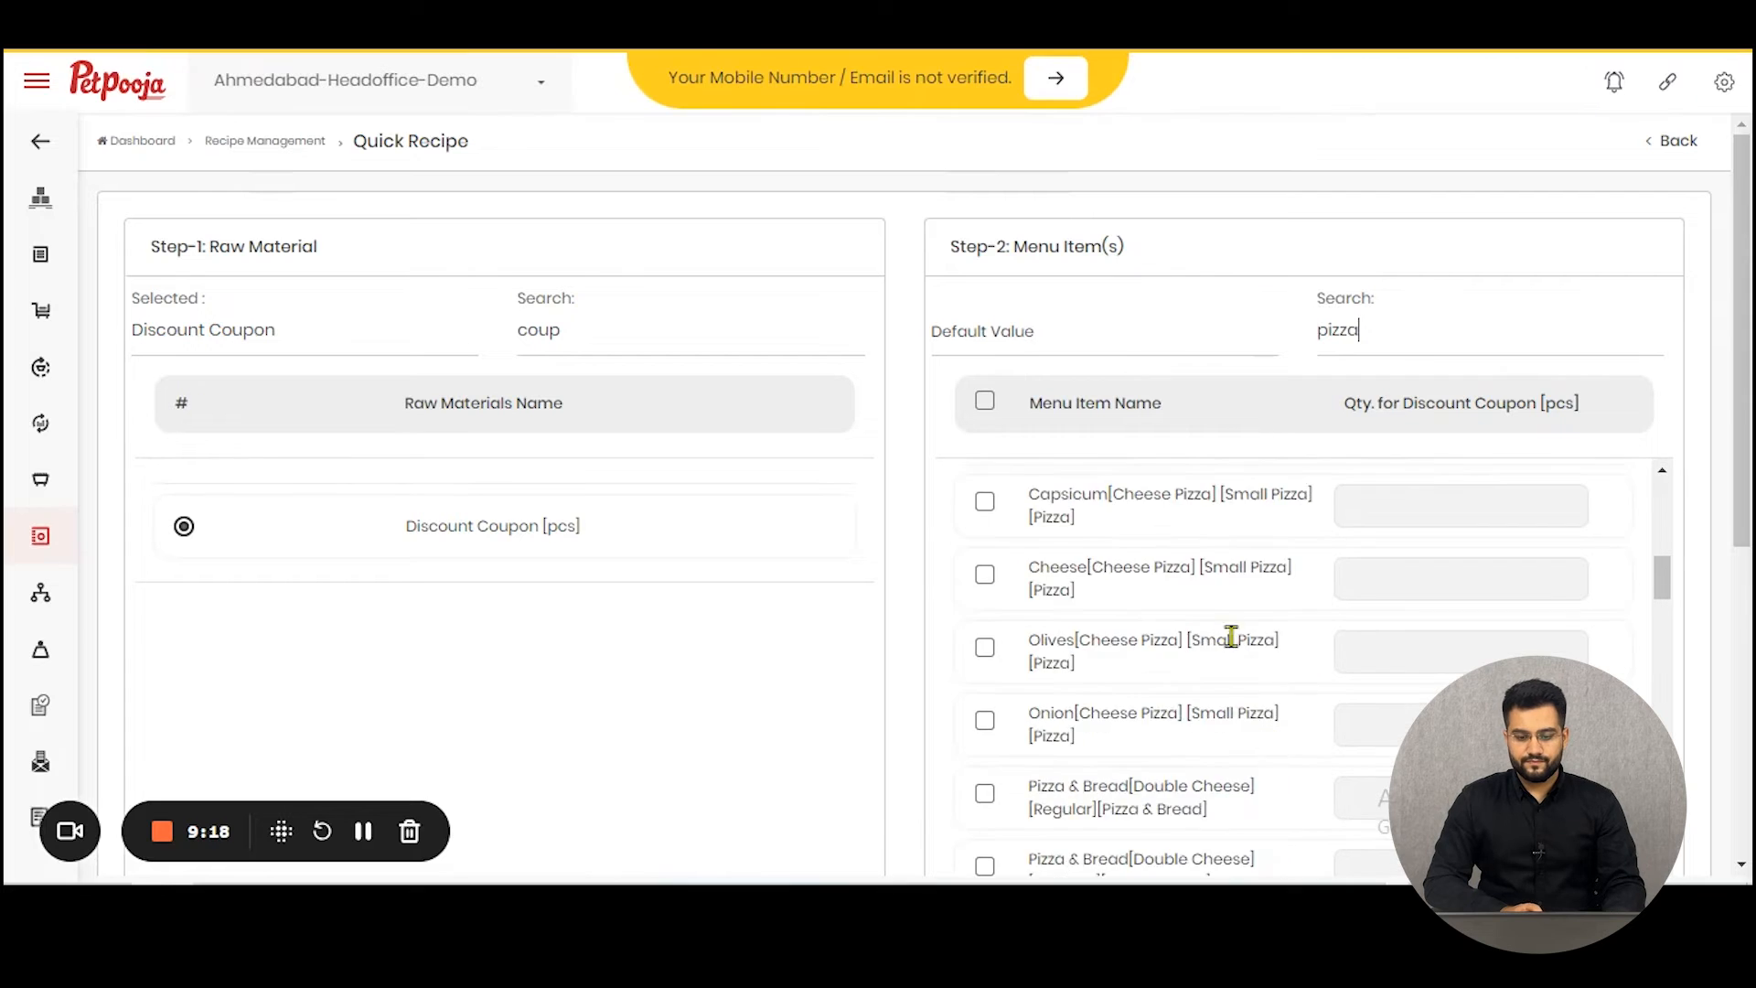
scroll(1090, 627, up, 3)
click(985, 705)
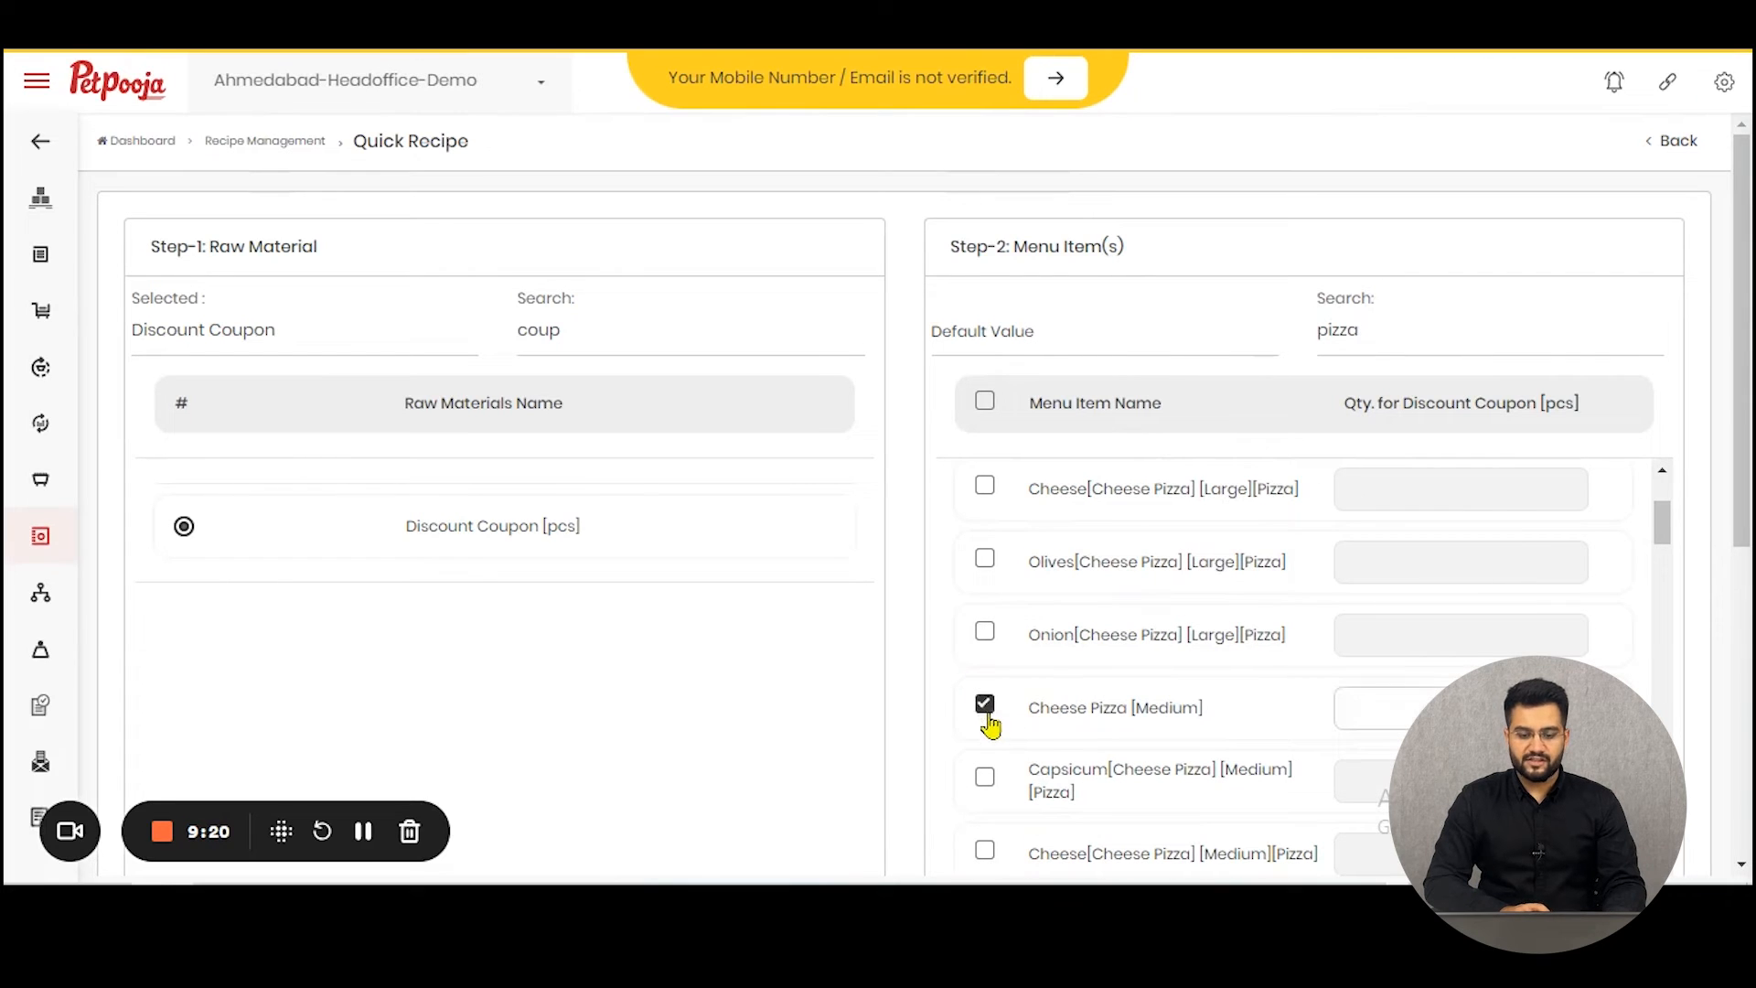
- Set the default quantity to 1 and include the Onion and Olives add-ons of Cheese Pizza [Large]
click(1159, 344)
text(1)
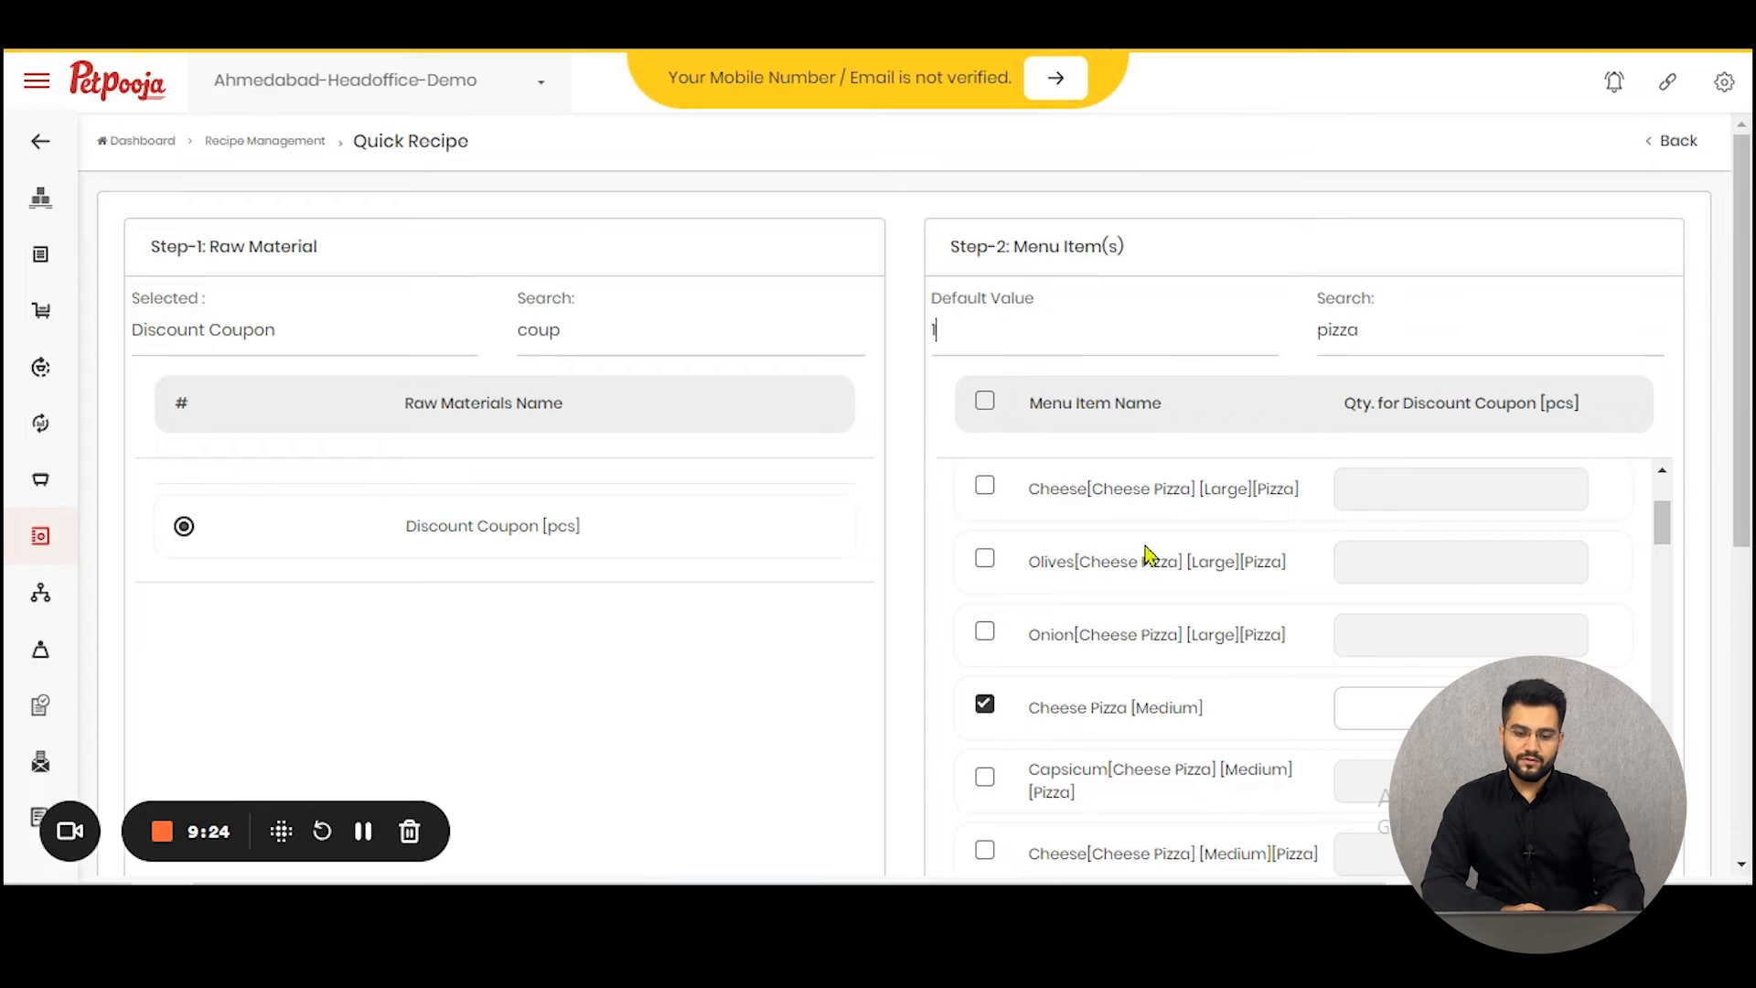
click(984, 633)
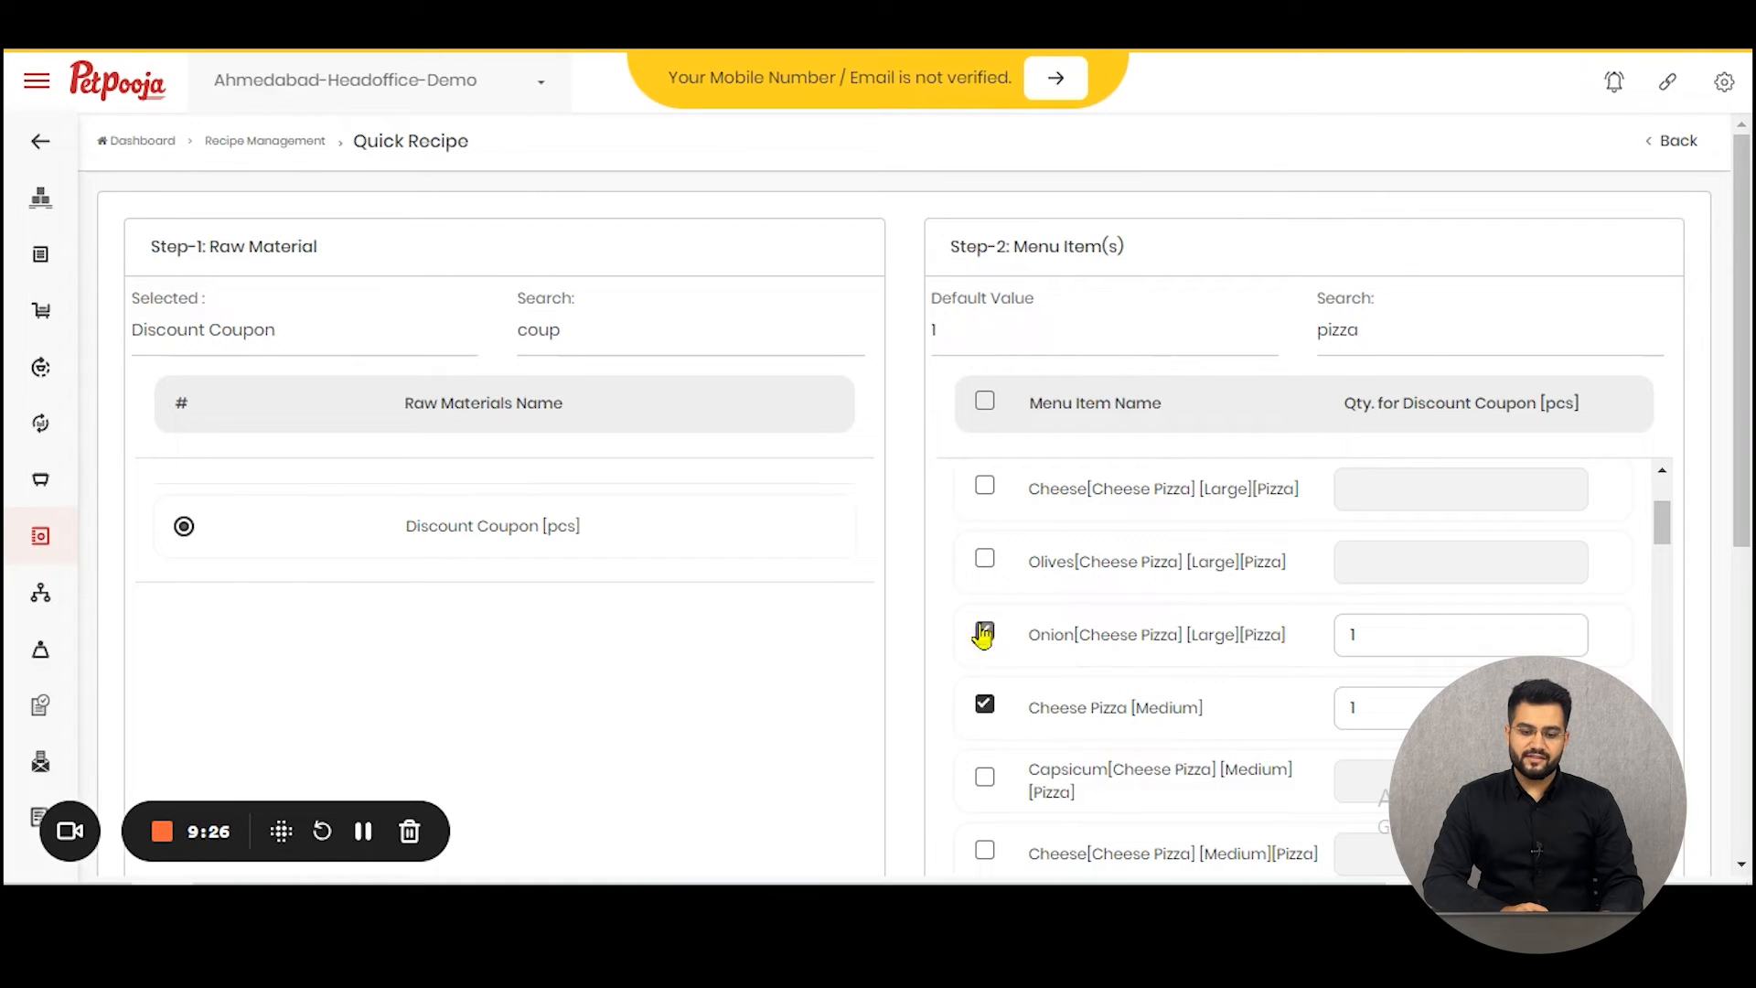
click(985, 560)
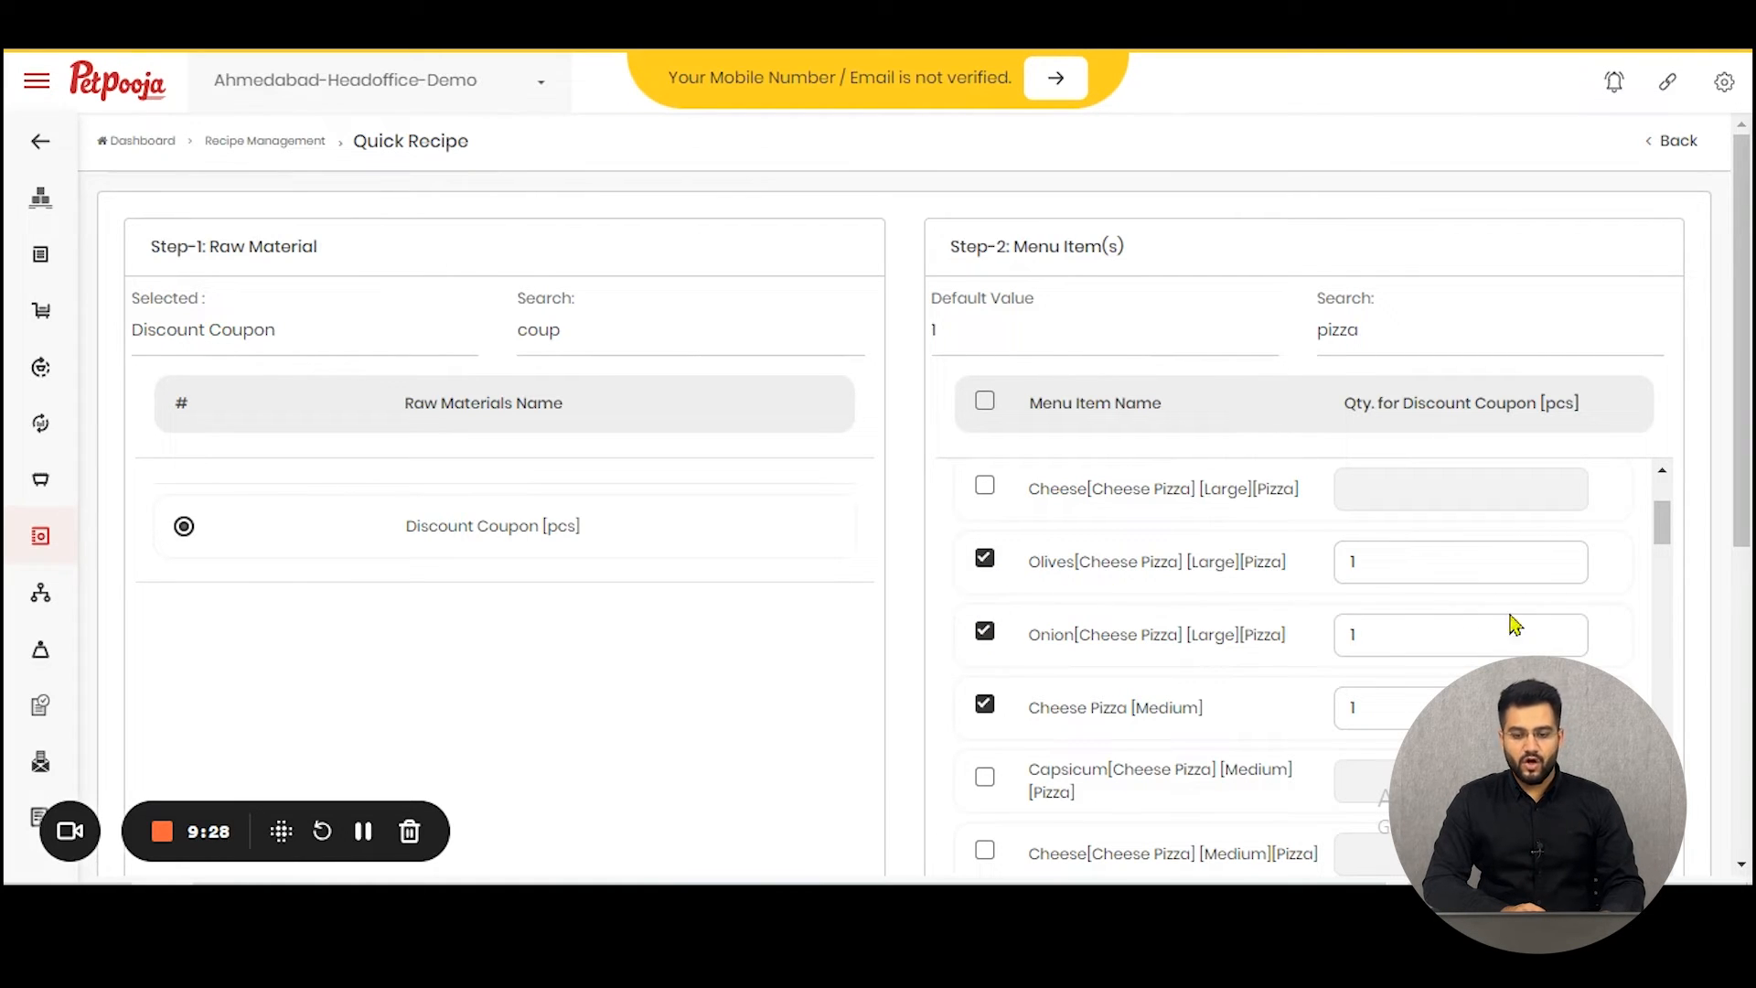
- Set the Discount Coupon quantity for the Large Cheese Pizza's Onion add-on to 2 and create the recipe
double_click(1351, 633)
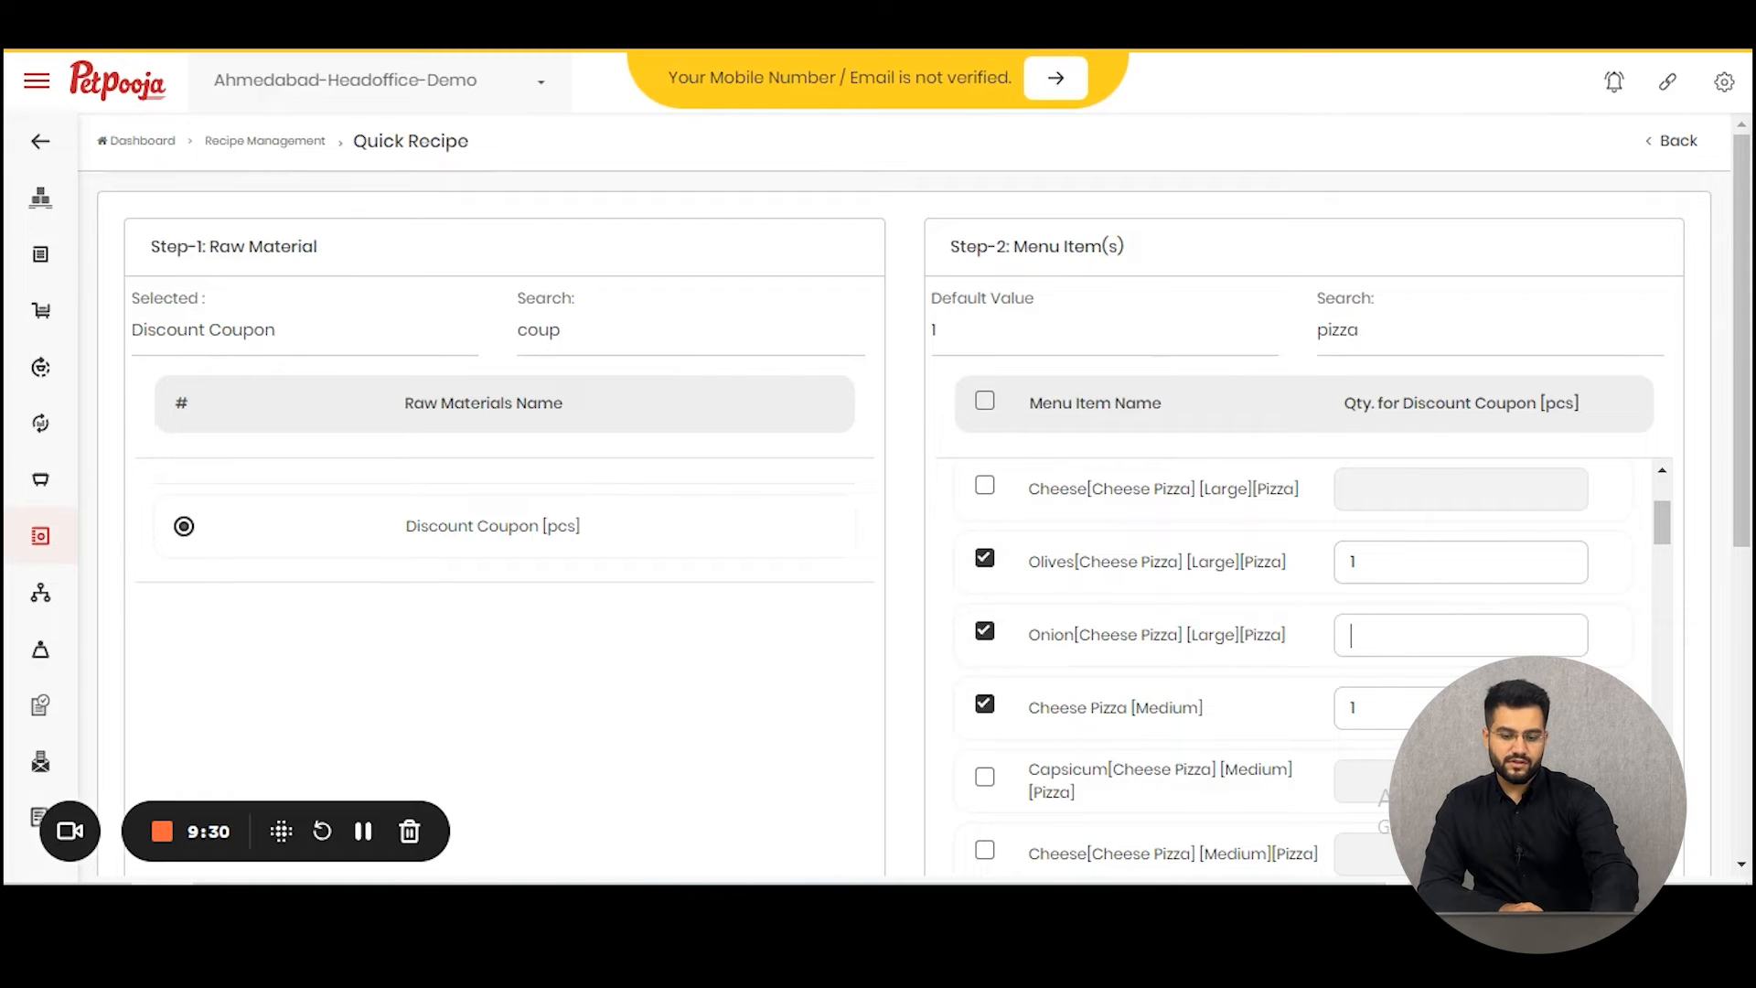
text(2)
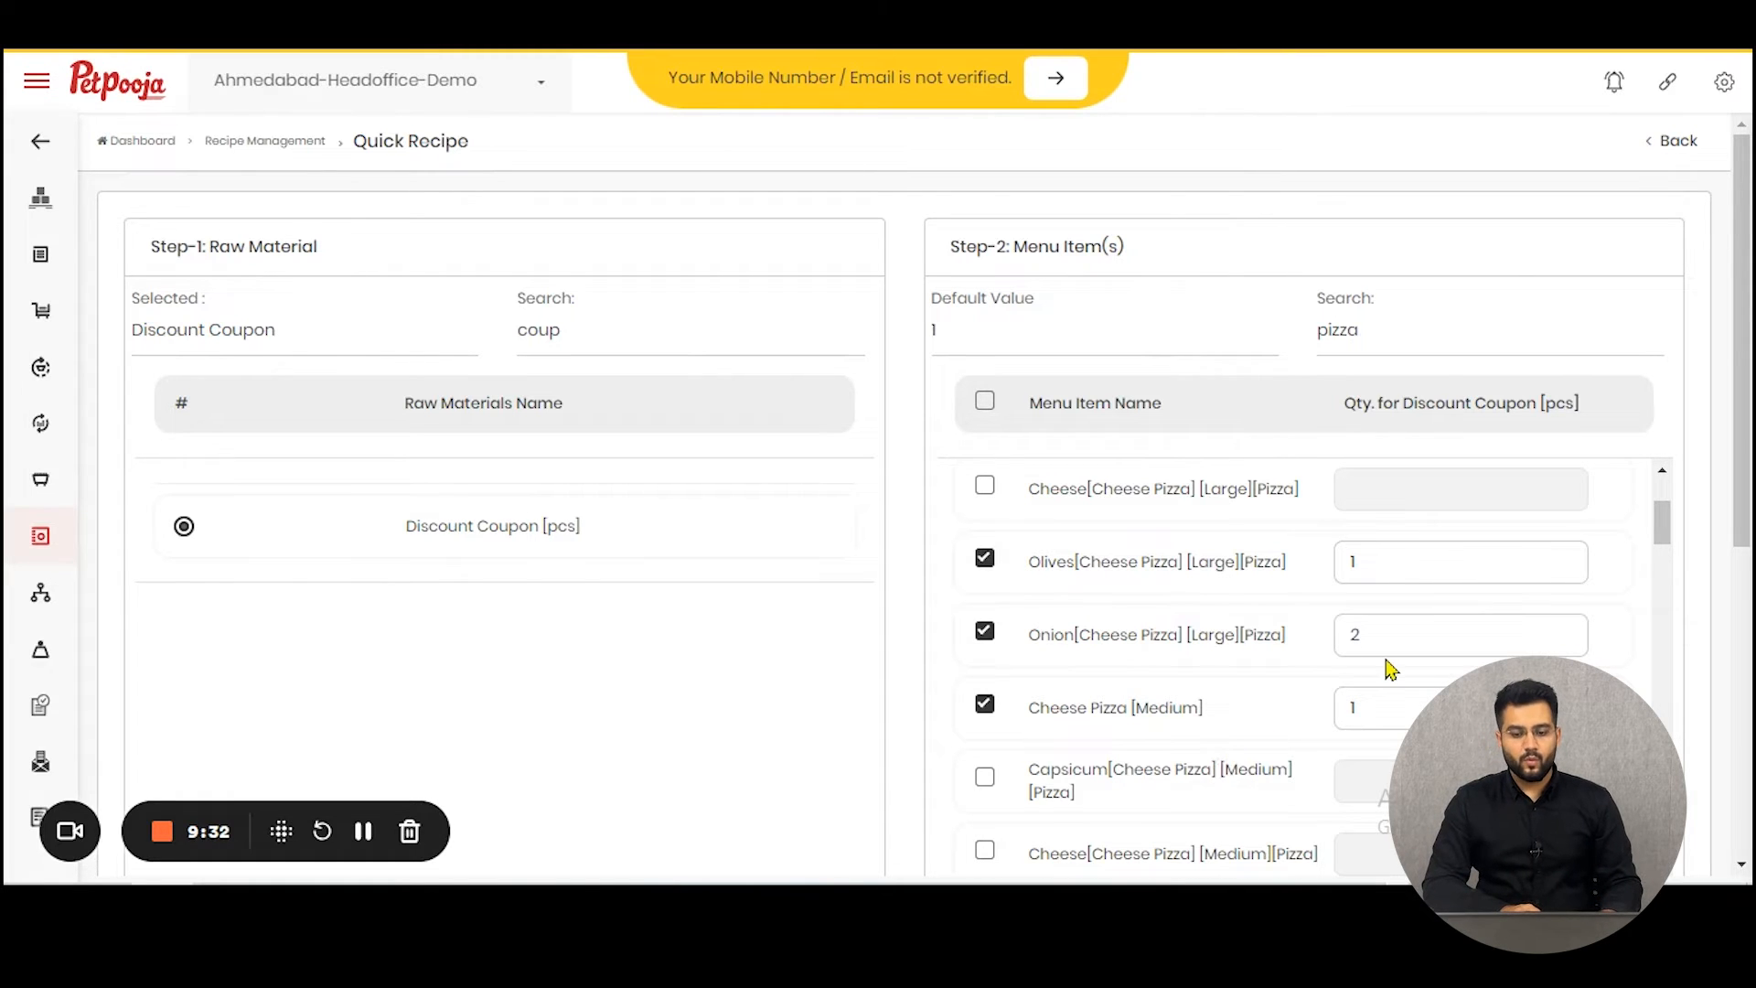
scroll(1379, 682, down, 10)
scroll(1649, 604, down, 5)
scroll(1716, 588, down, 4)
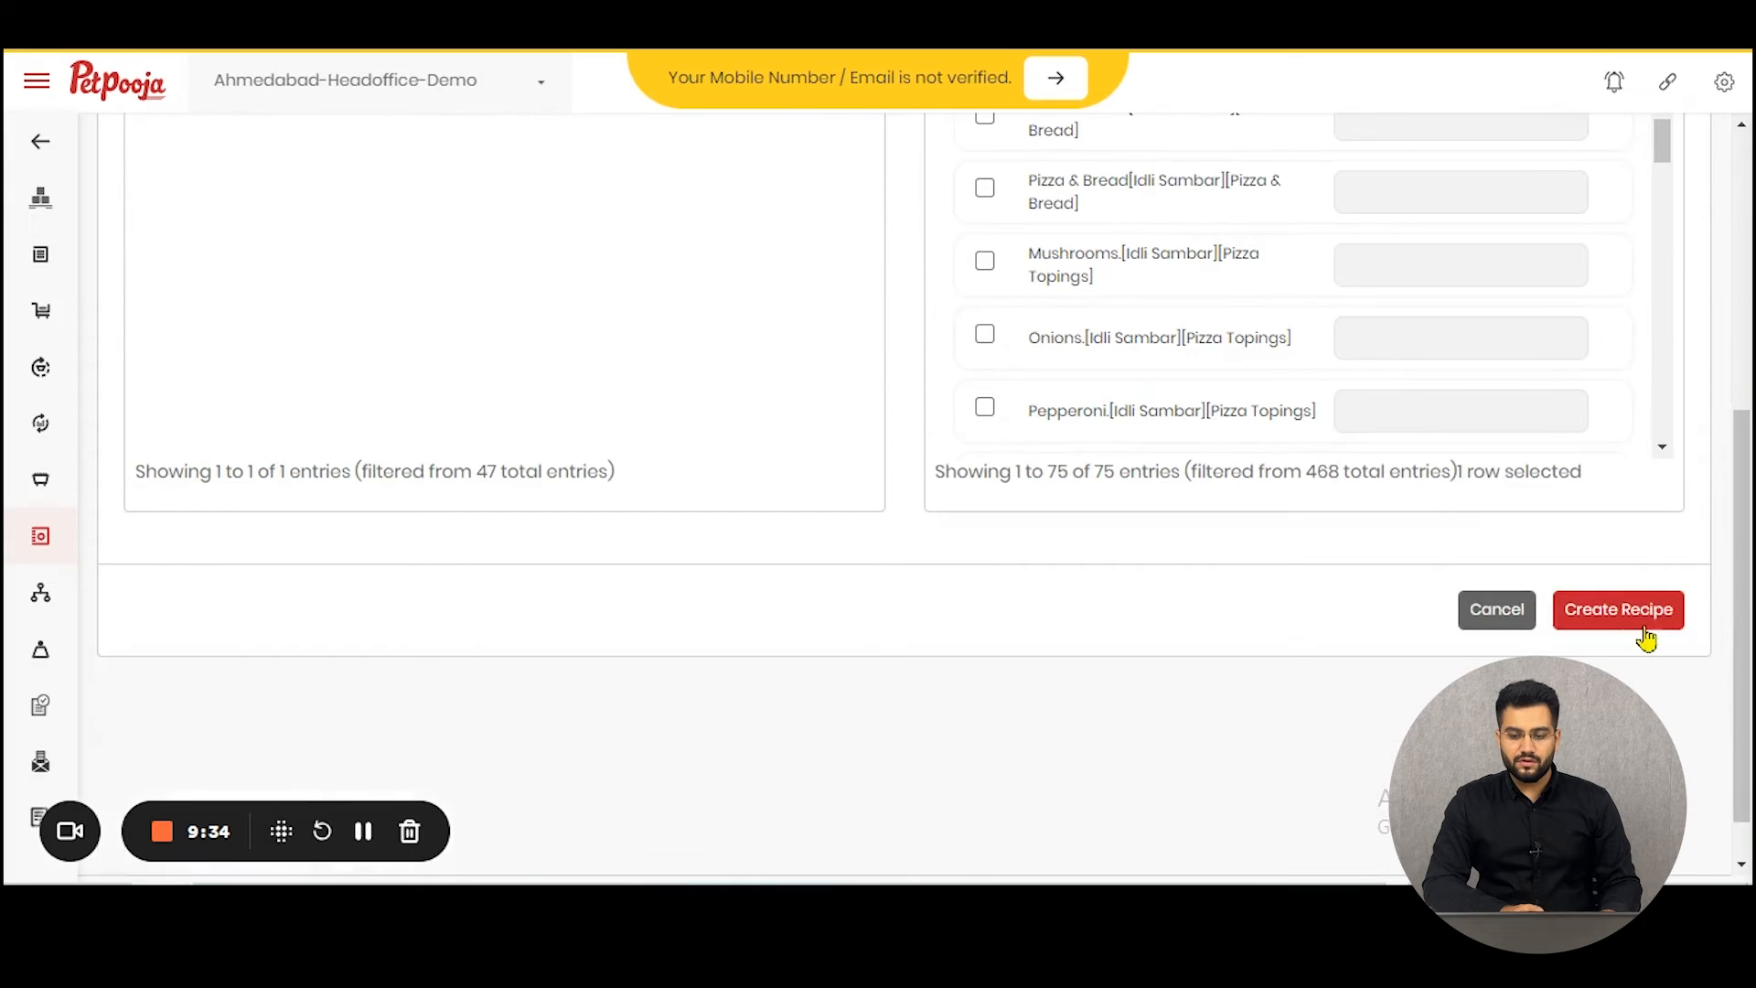
click(1646, 610)
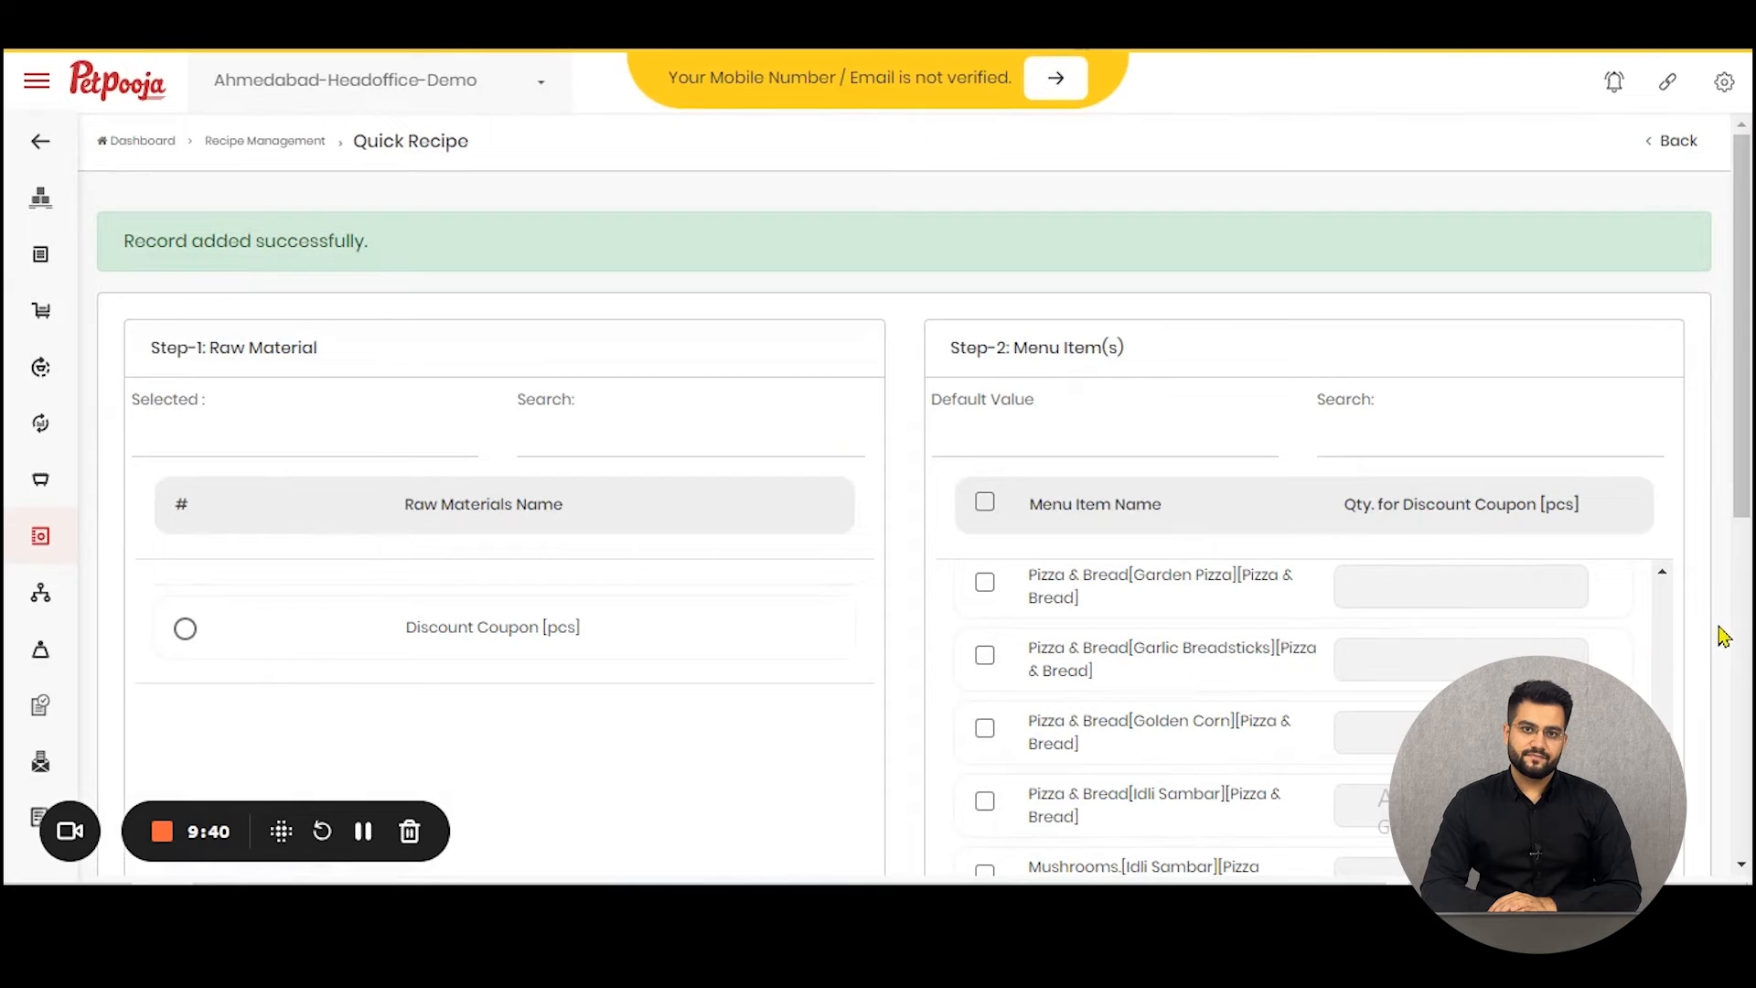
- Return to Recipe Management, open the Area Recipe form and look over its raw materials list
click(1676, 141)
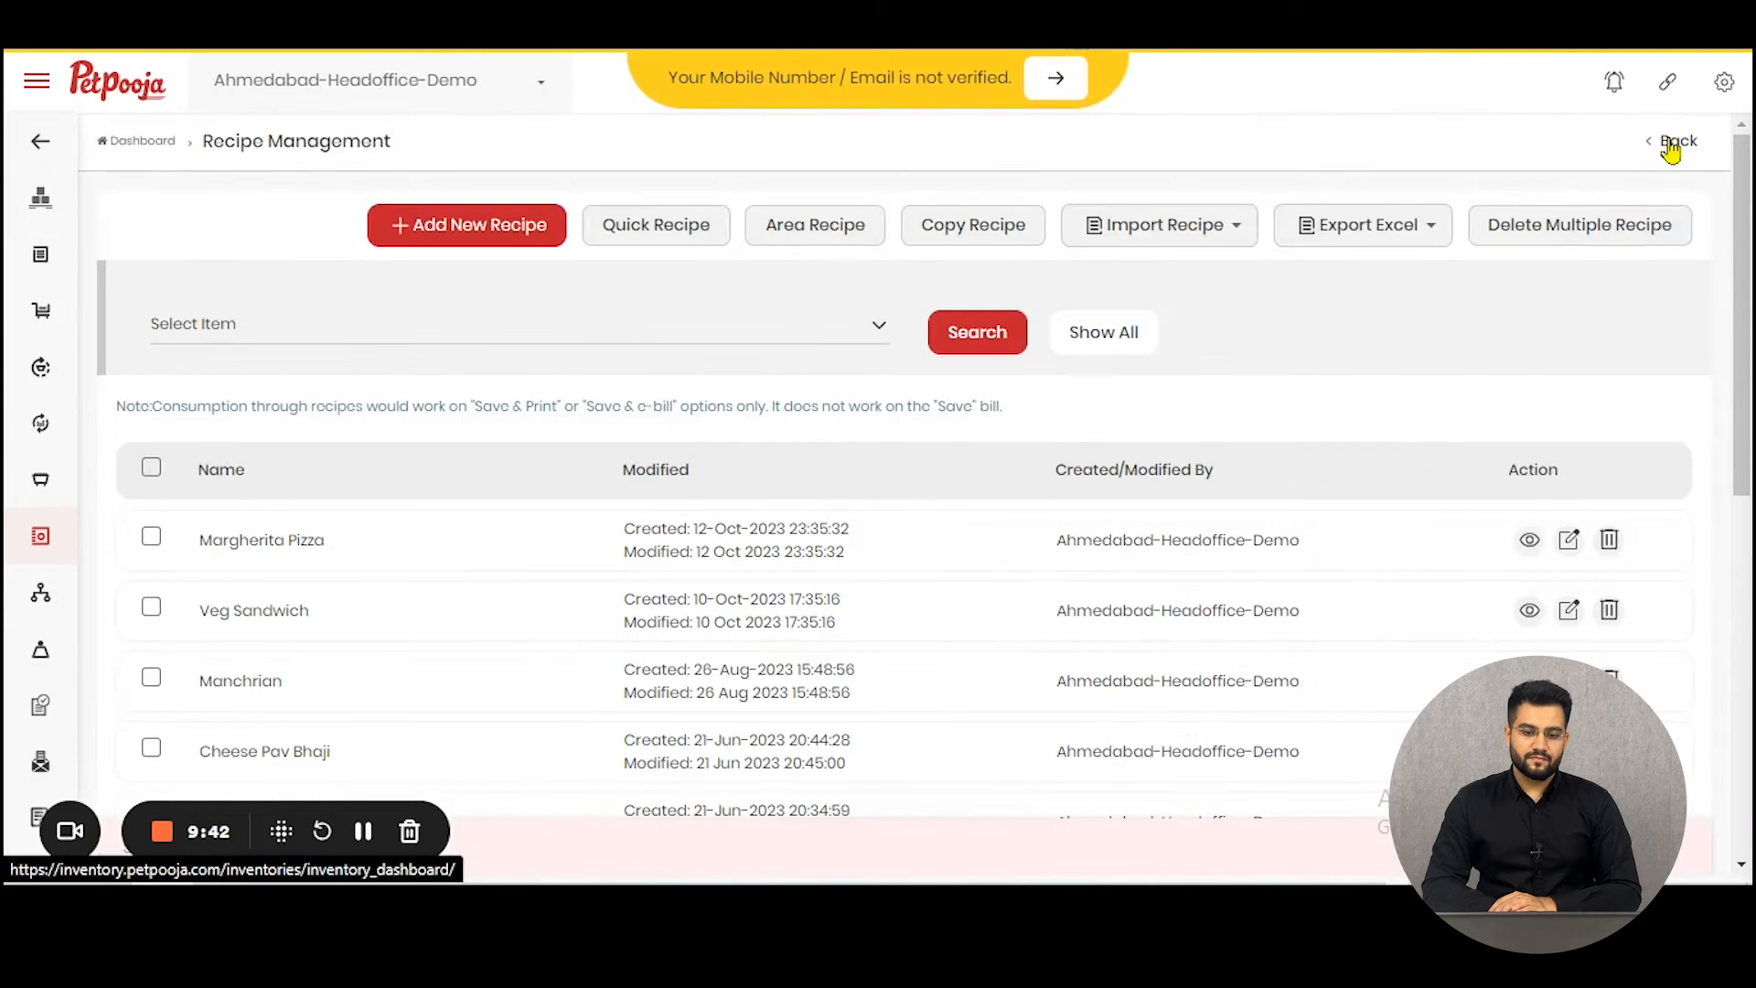
click(834, 242)
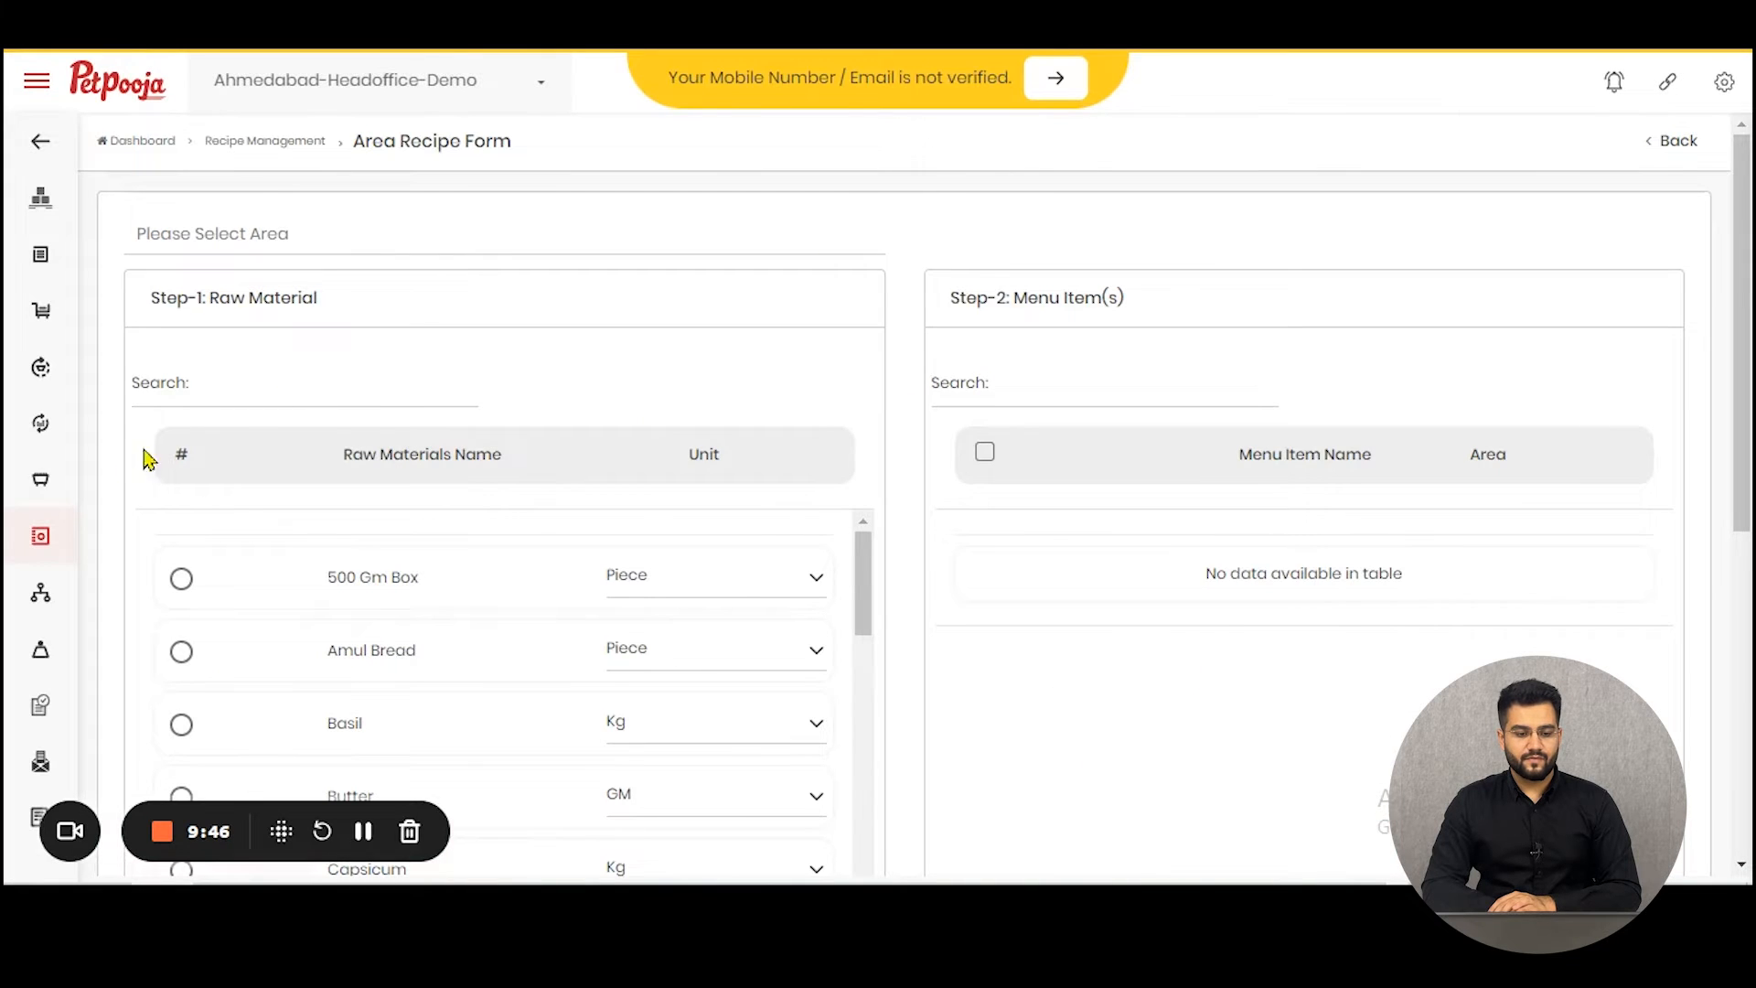
scroll(345, 381, down, 2)
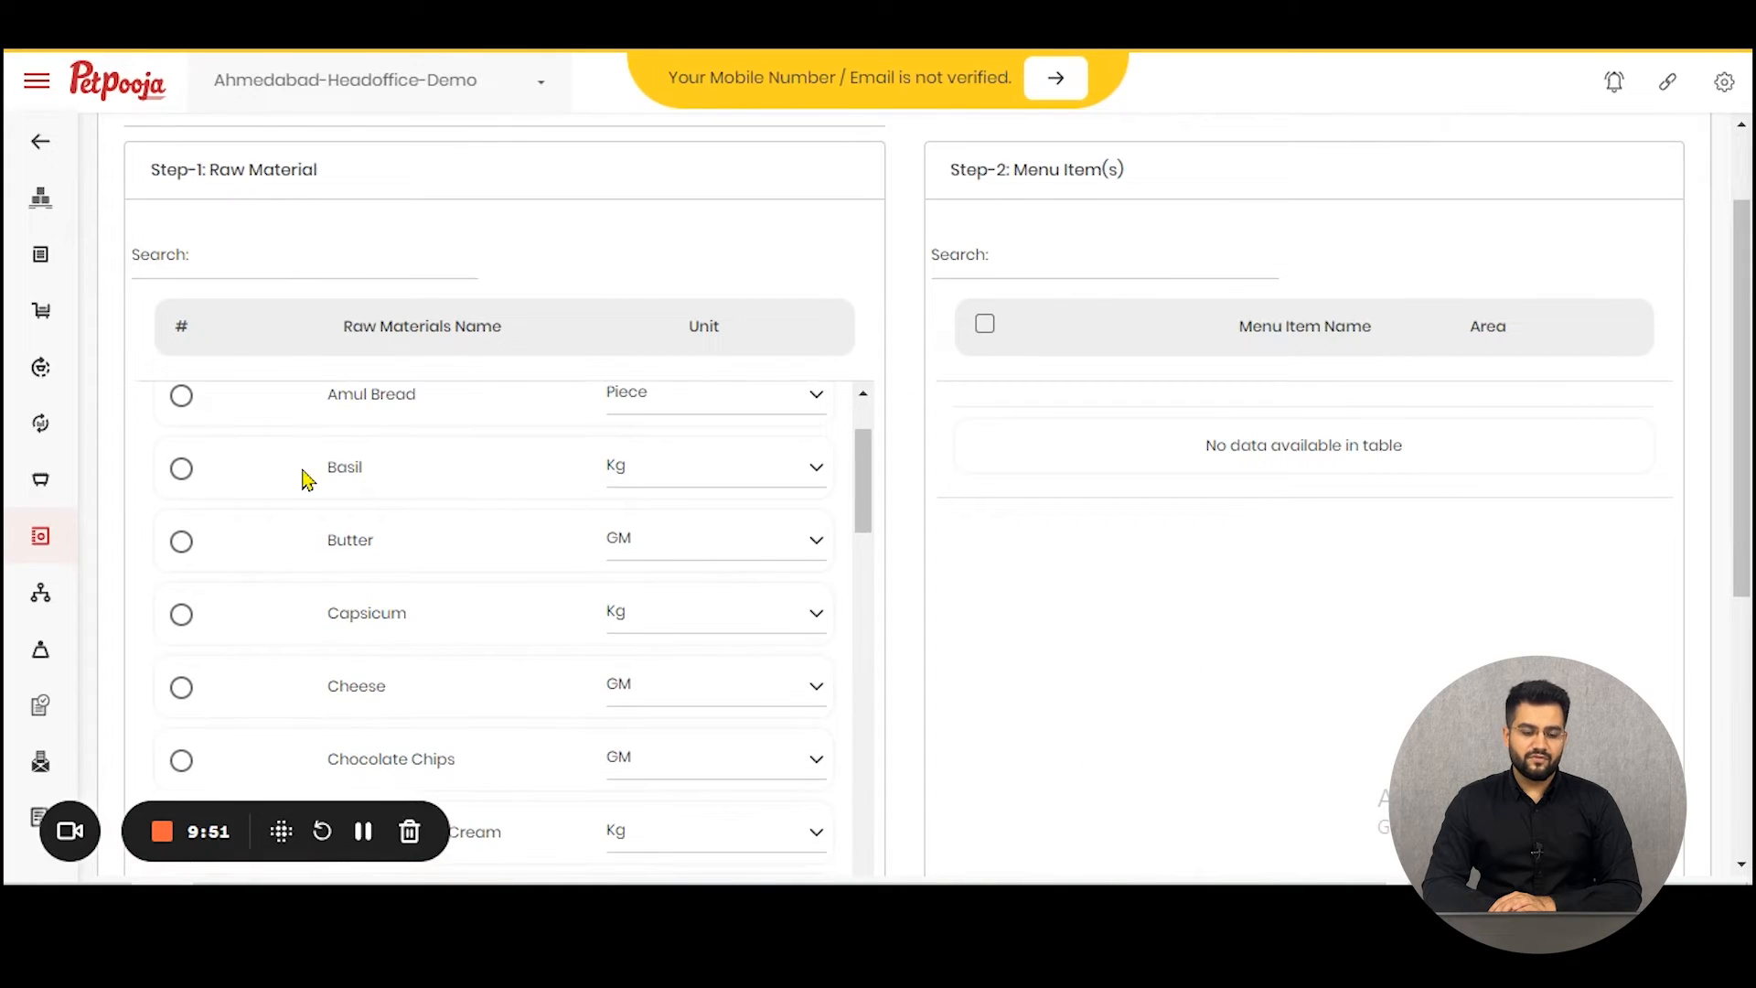
scroll(302, 474, up, 1)
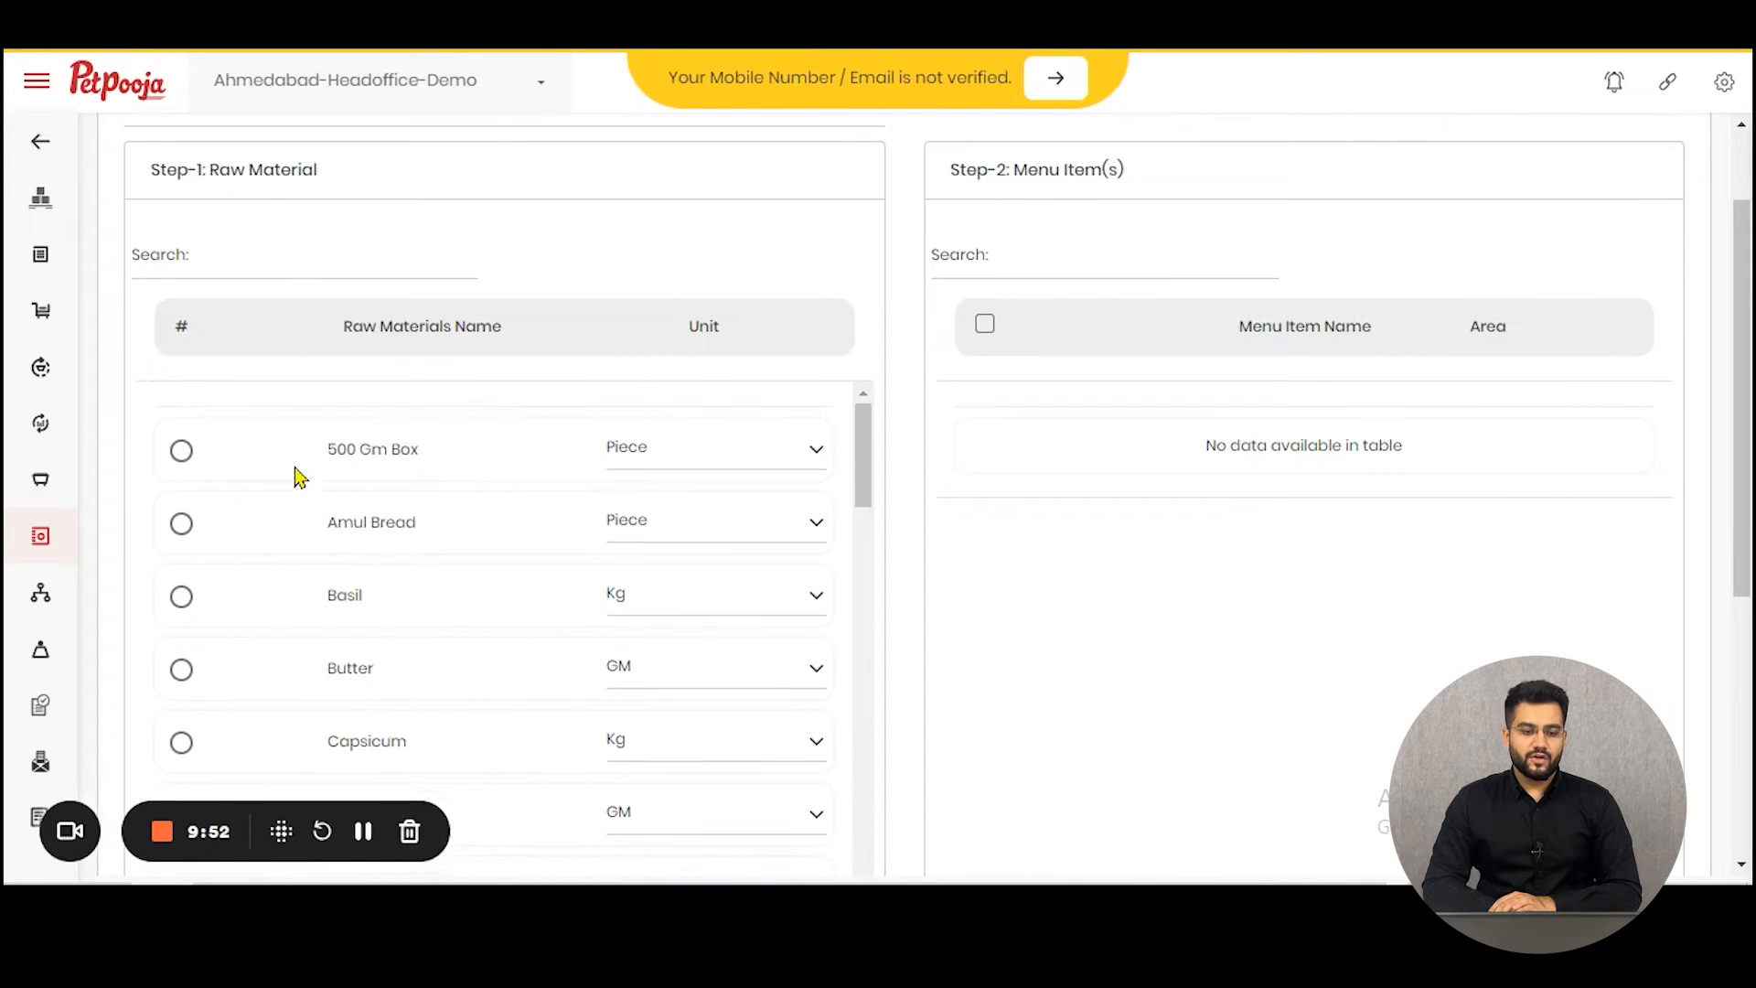
scroll(430, 357, up, 2)
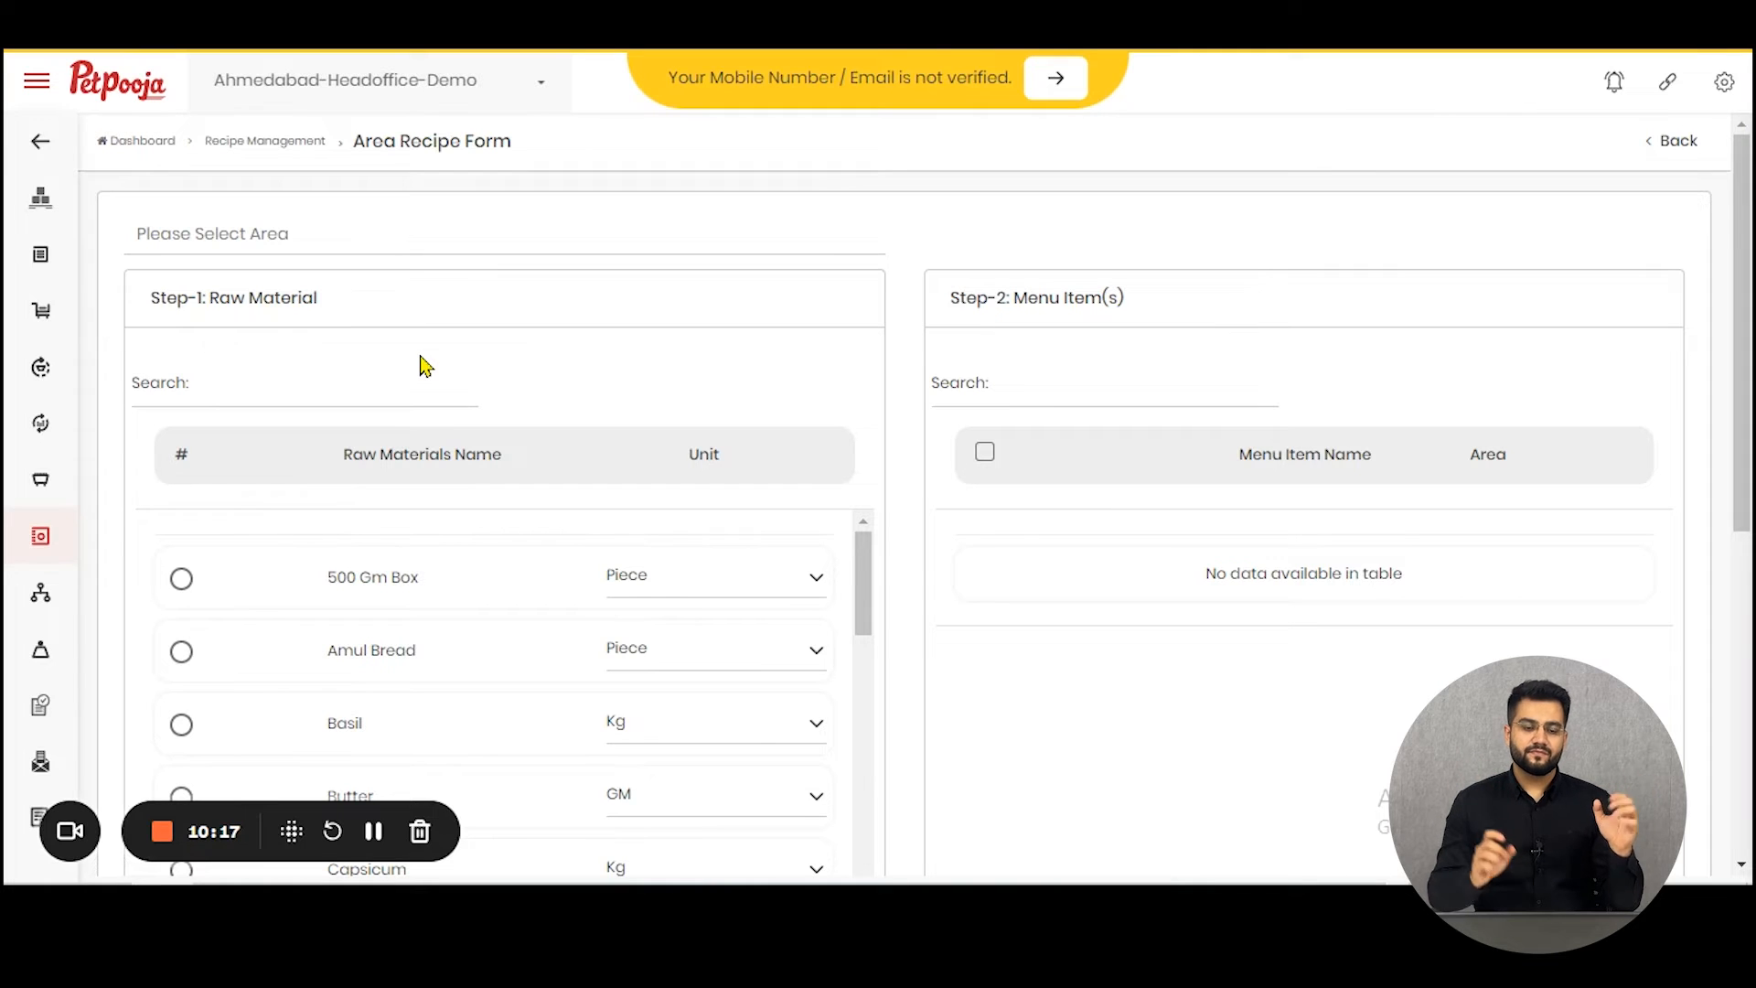
click(384, 238)
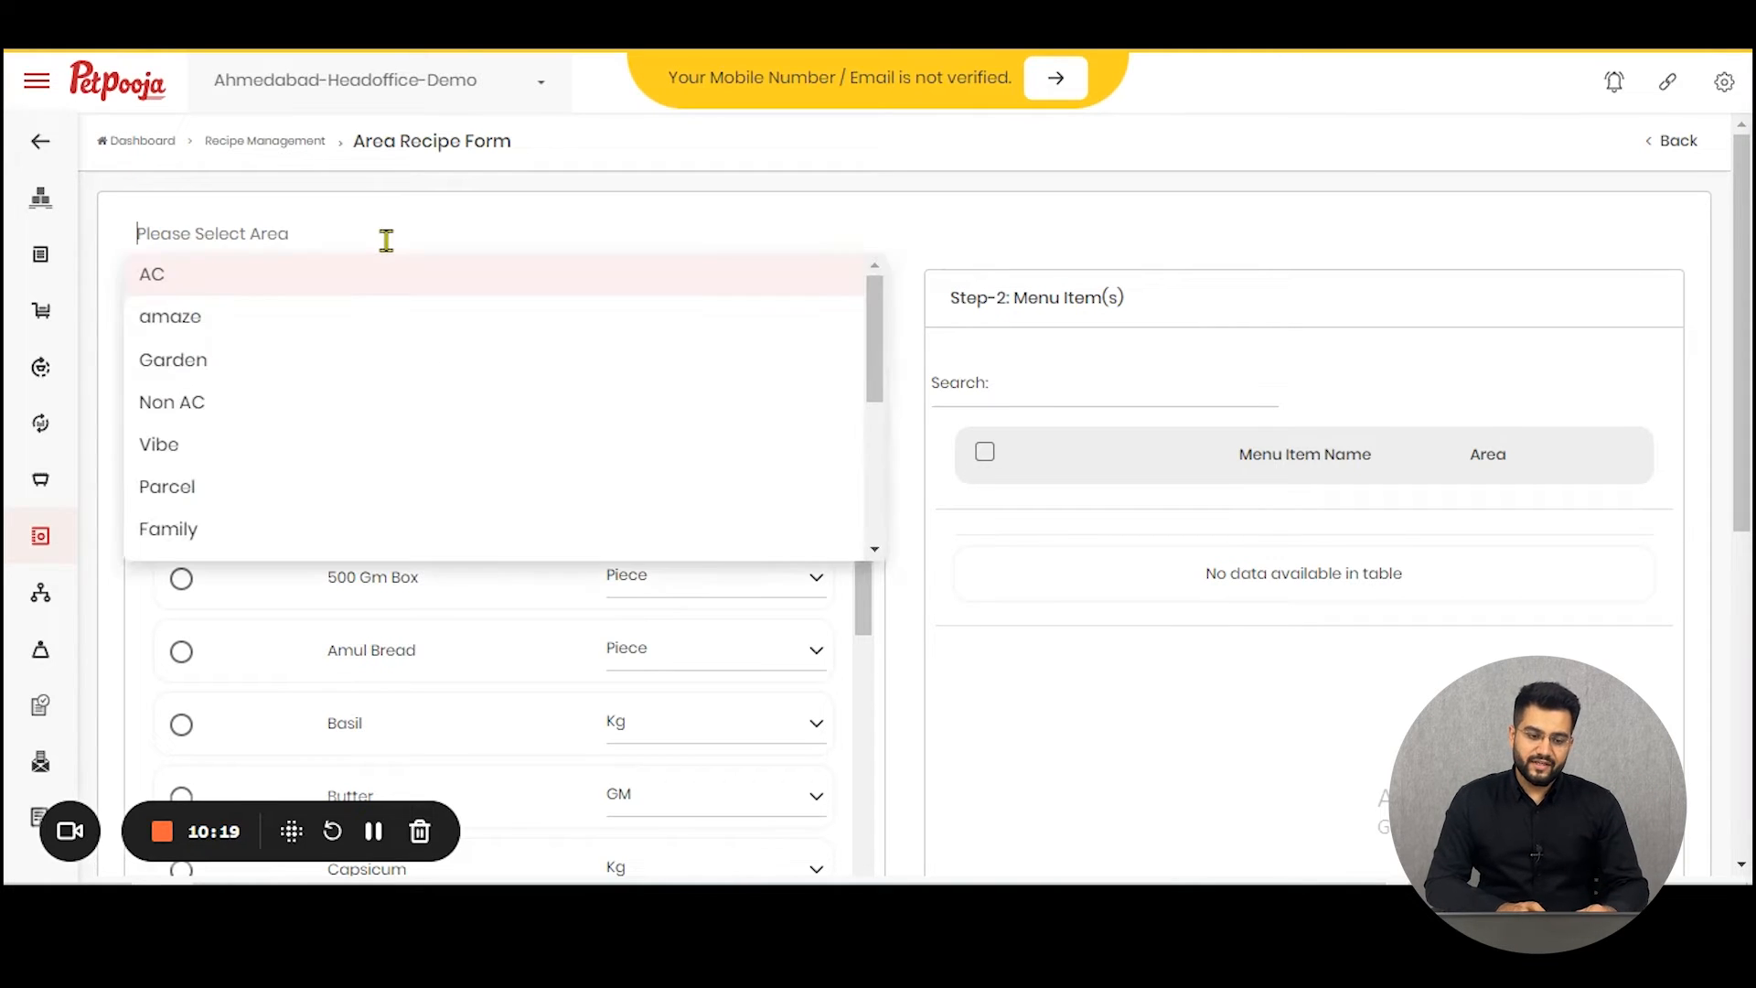
click(361, 279)
click(341, 242)
click(317, 356)
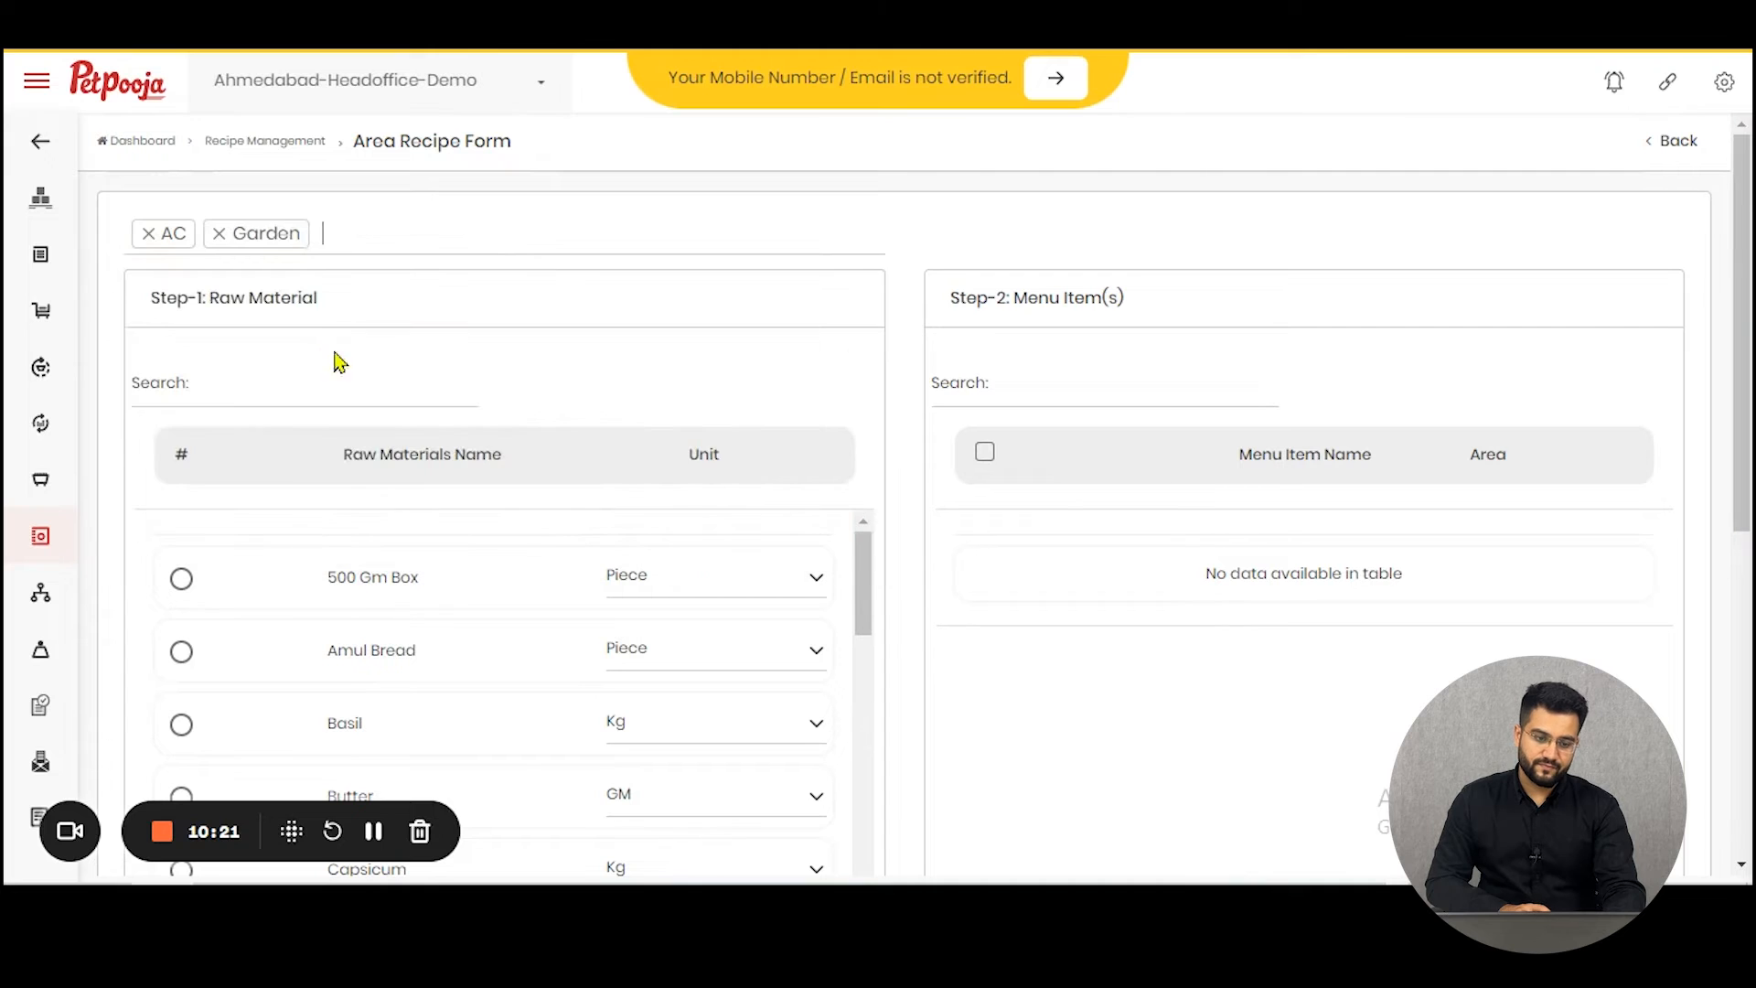
scroll(321, 429, down, 3)
scroll(313, 463, up, 1)
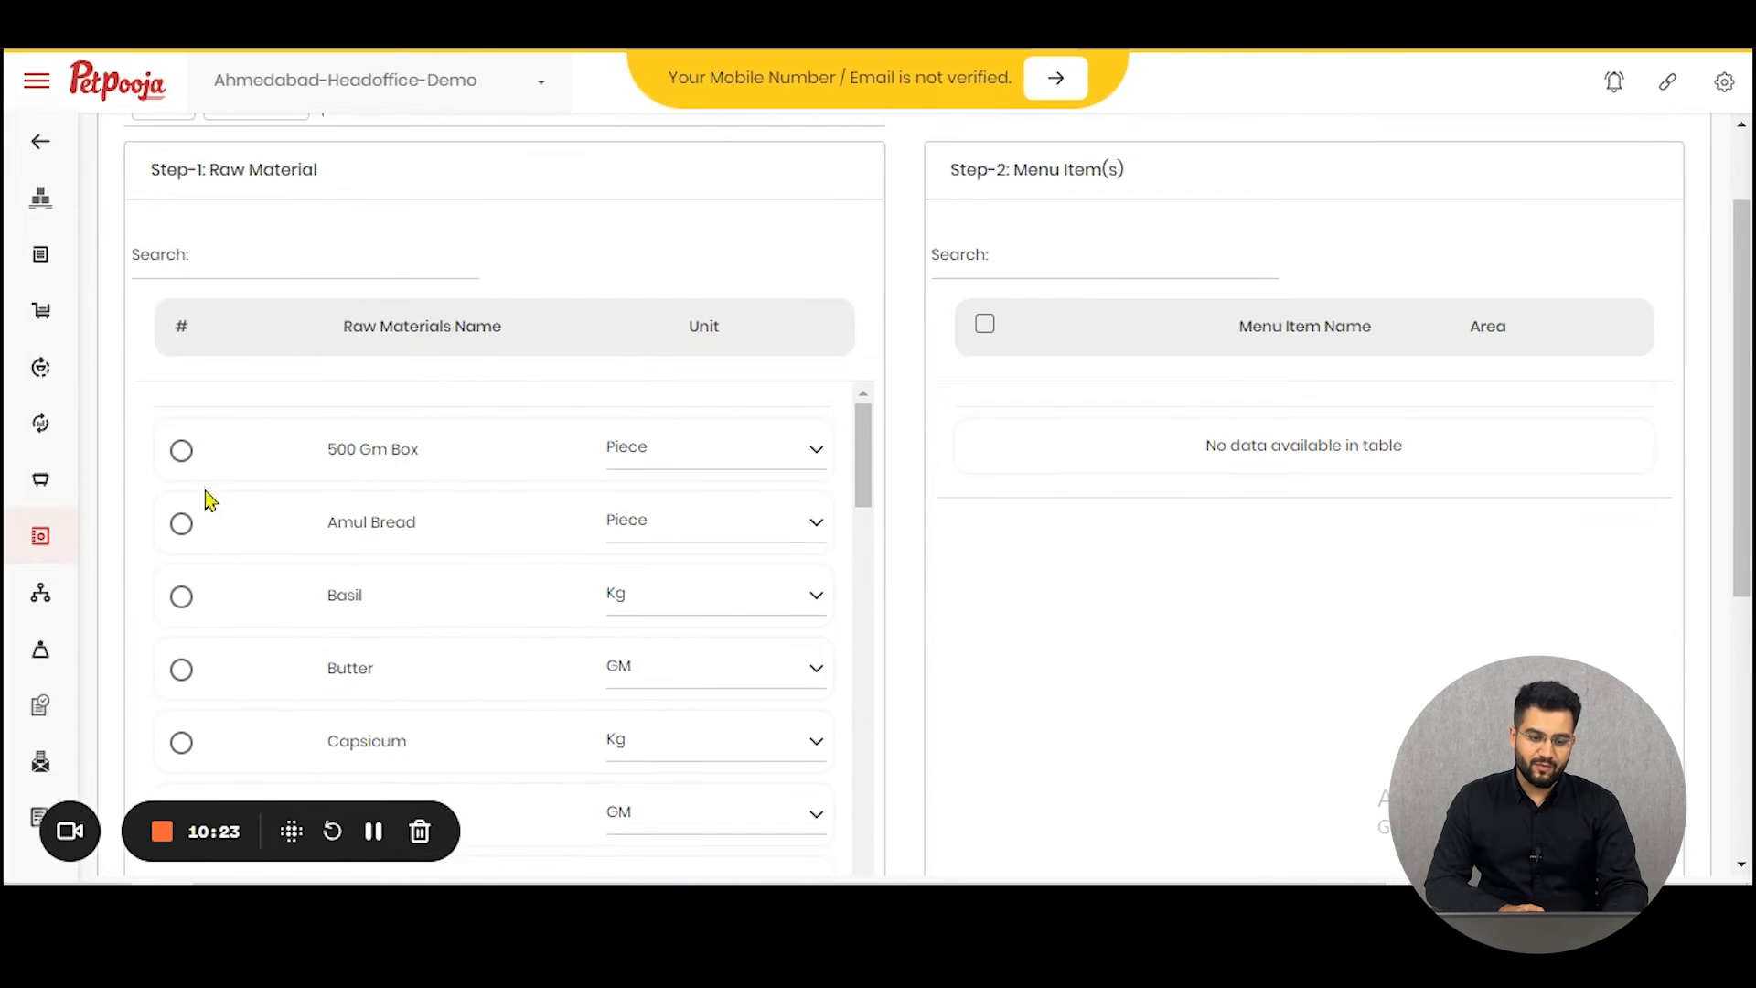
click(340, 242)
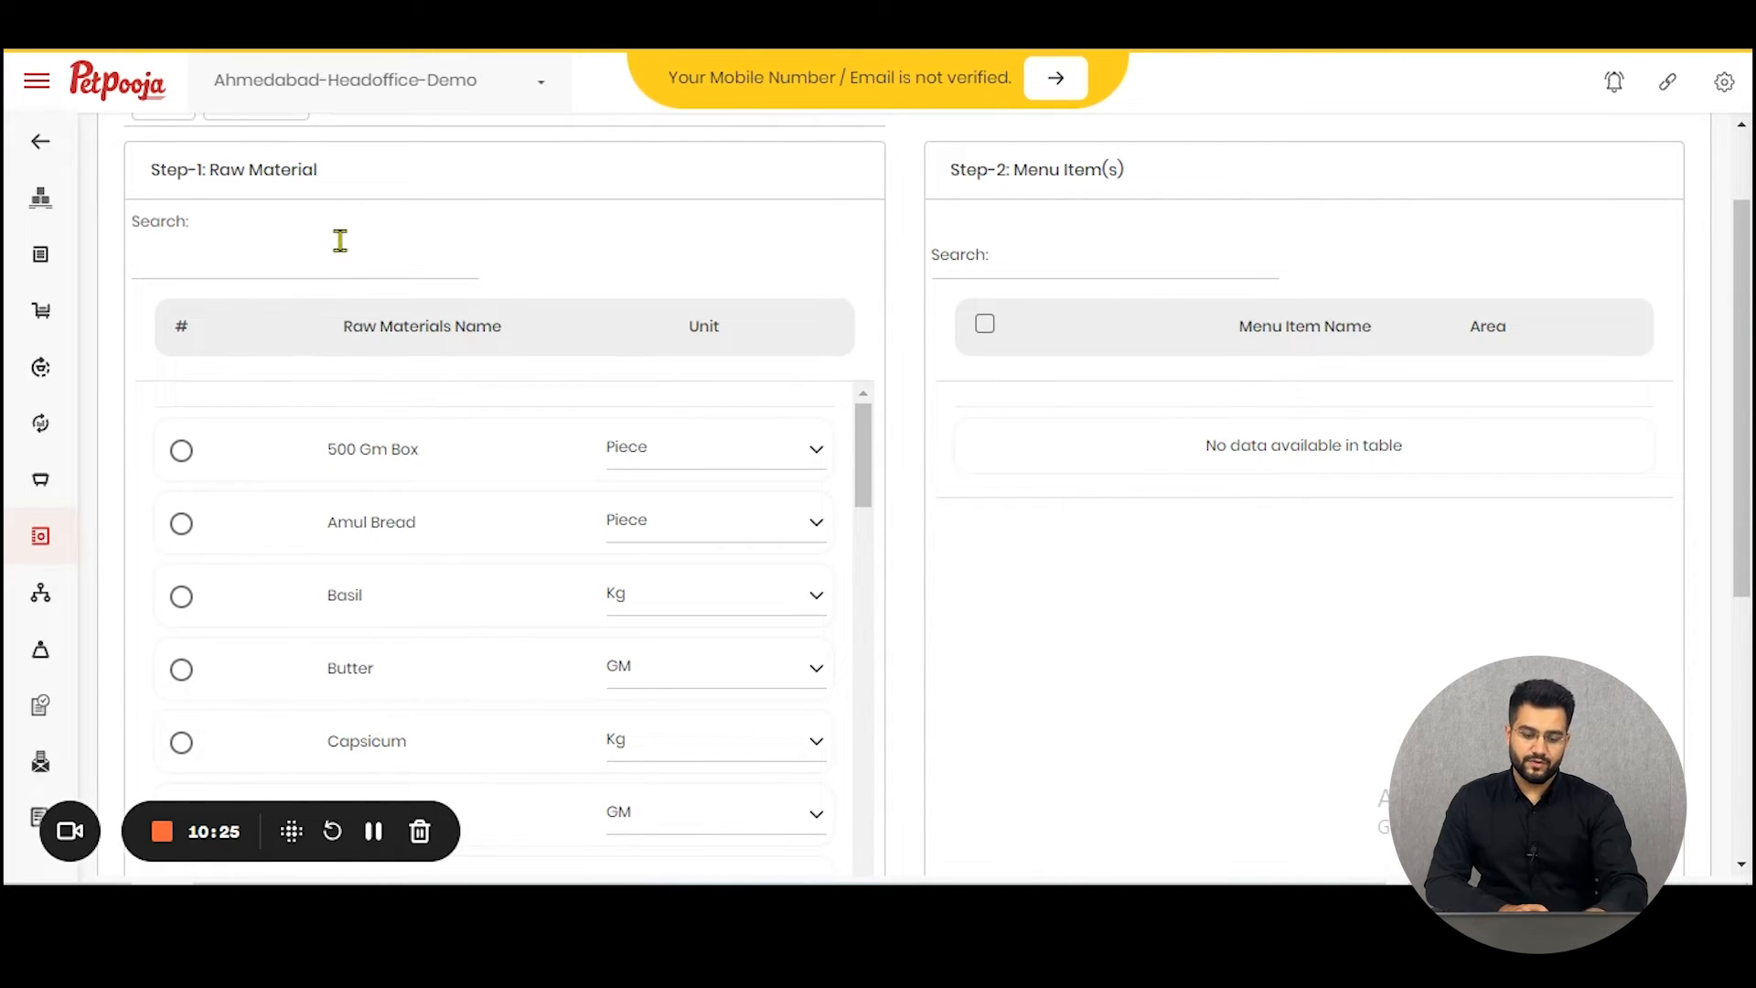
scroll(358, 242, up, 1)
click(231, 236)
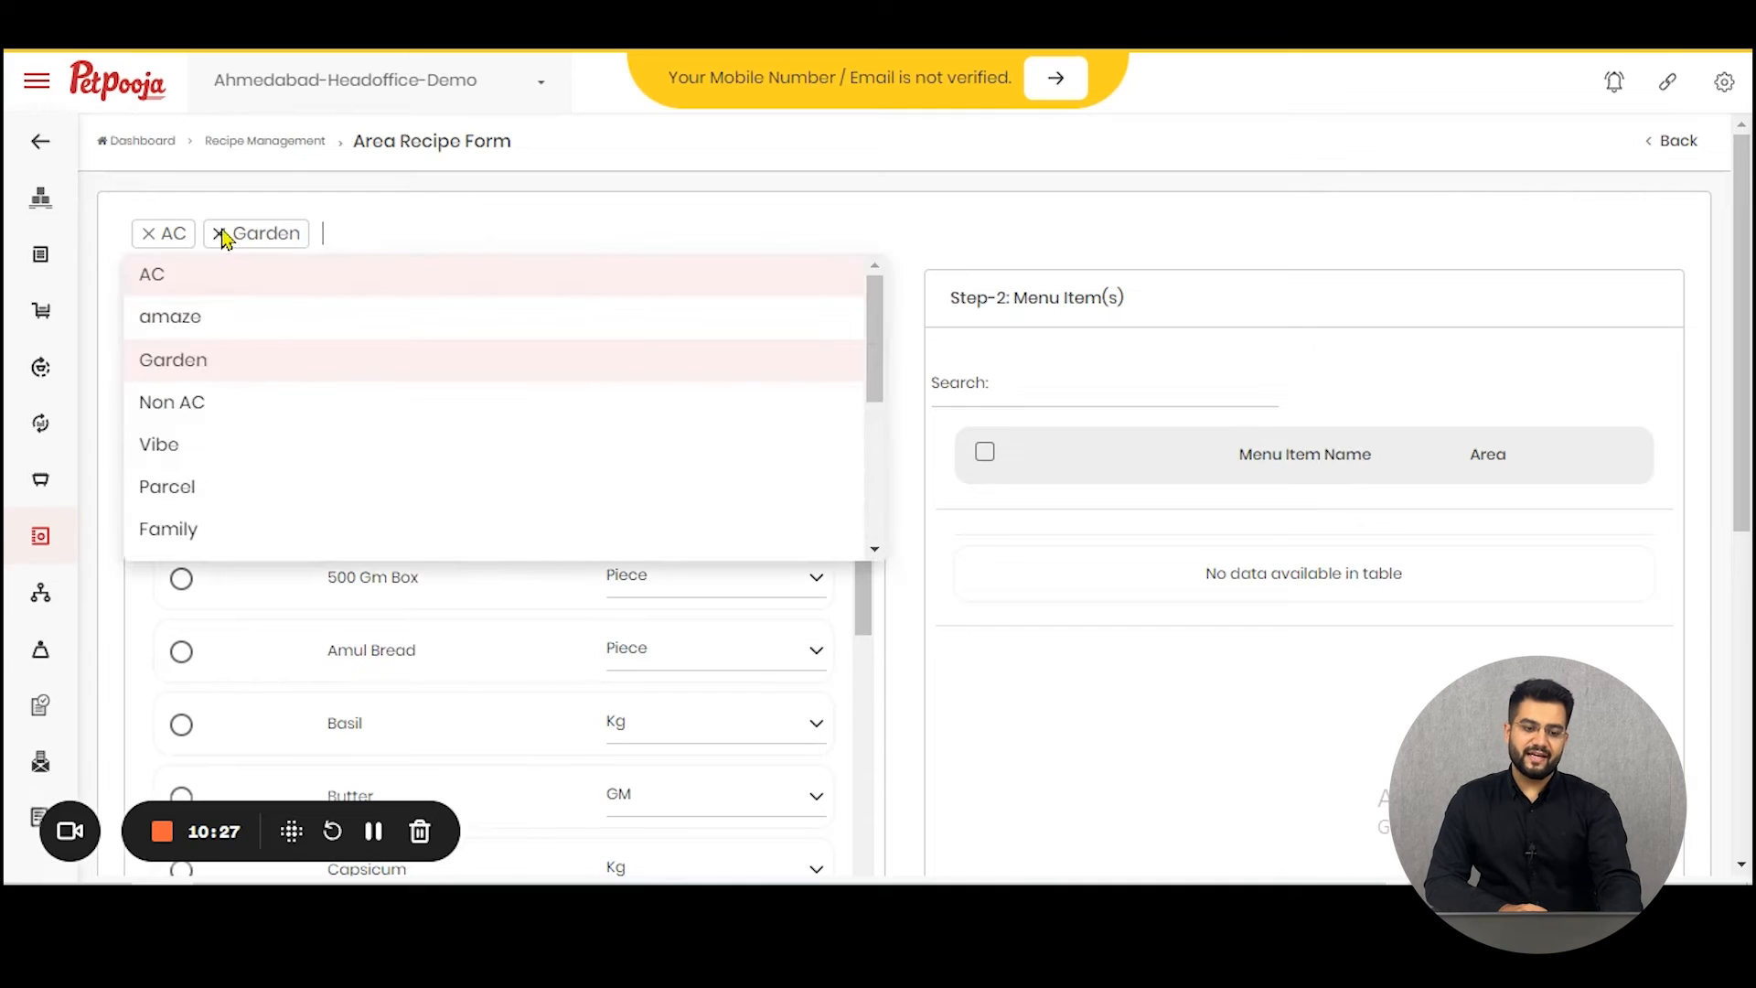
click(213, 233)
click(148, 234)
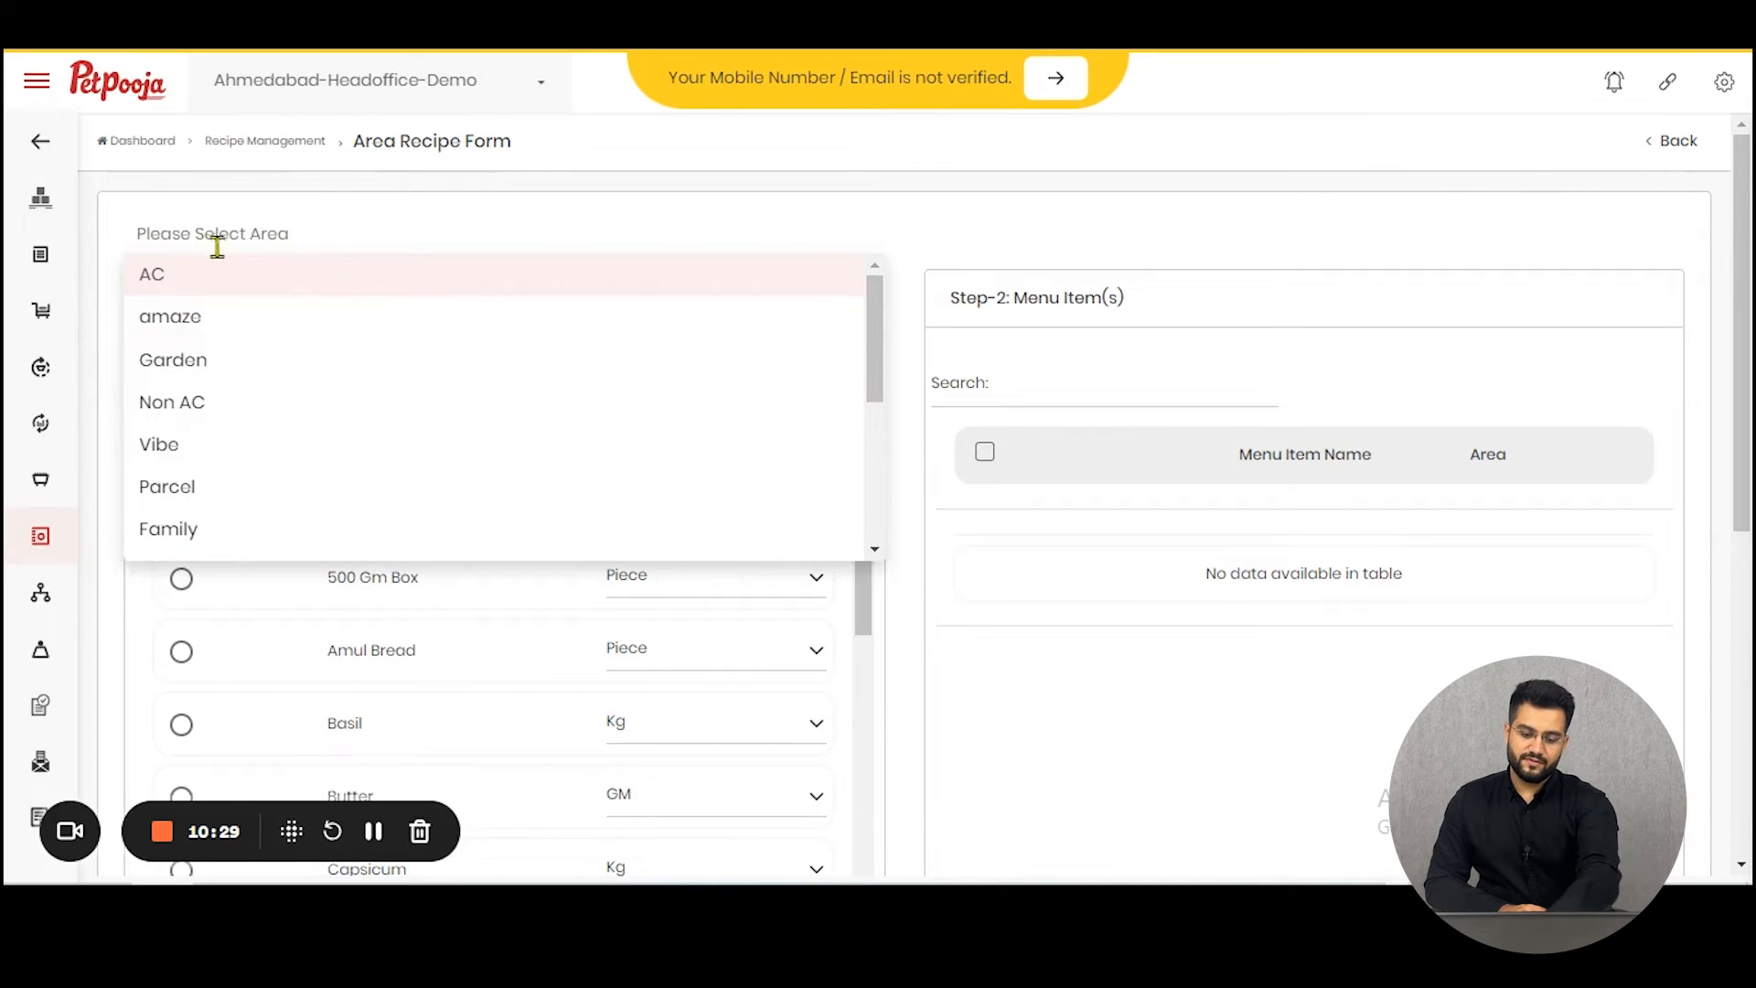
- Search the area choices and set the area for the recipe to Parcel
text(piz)
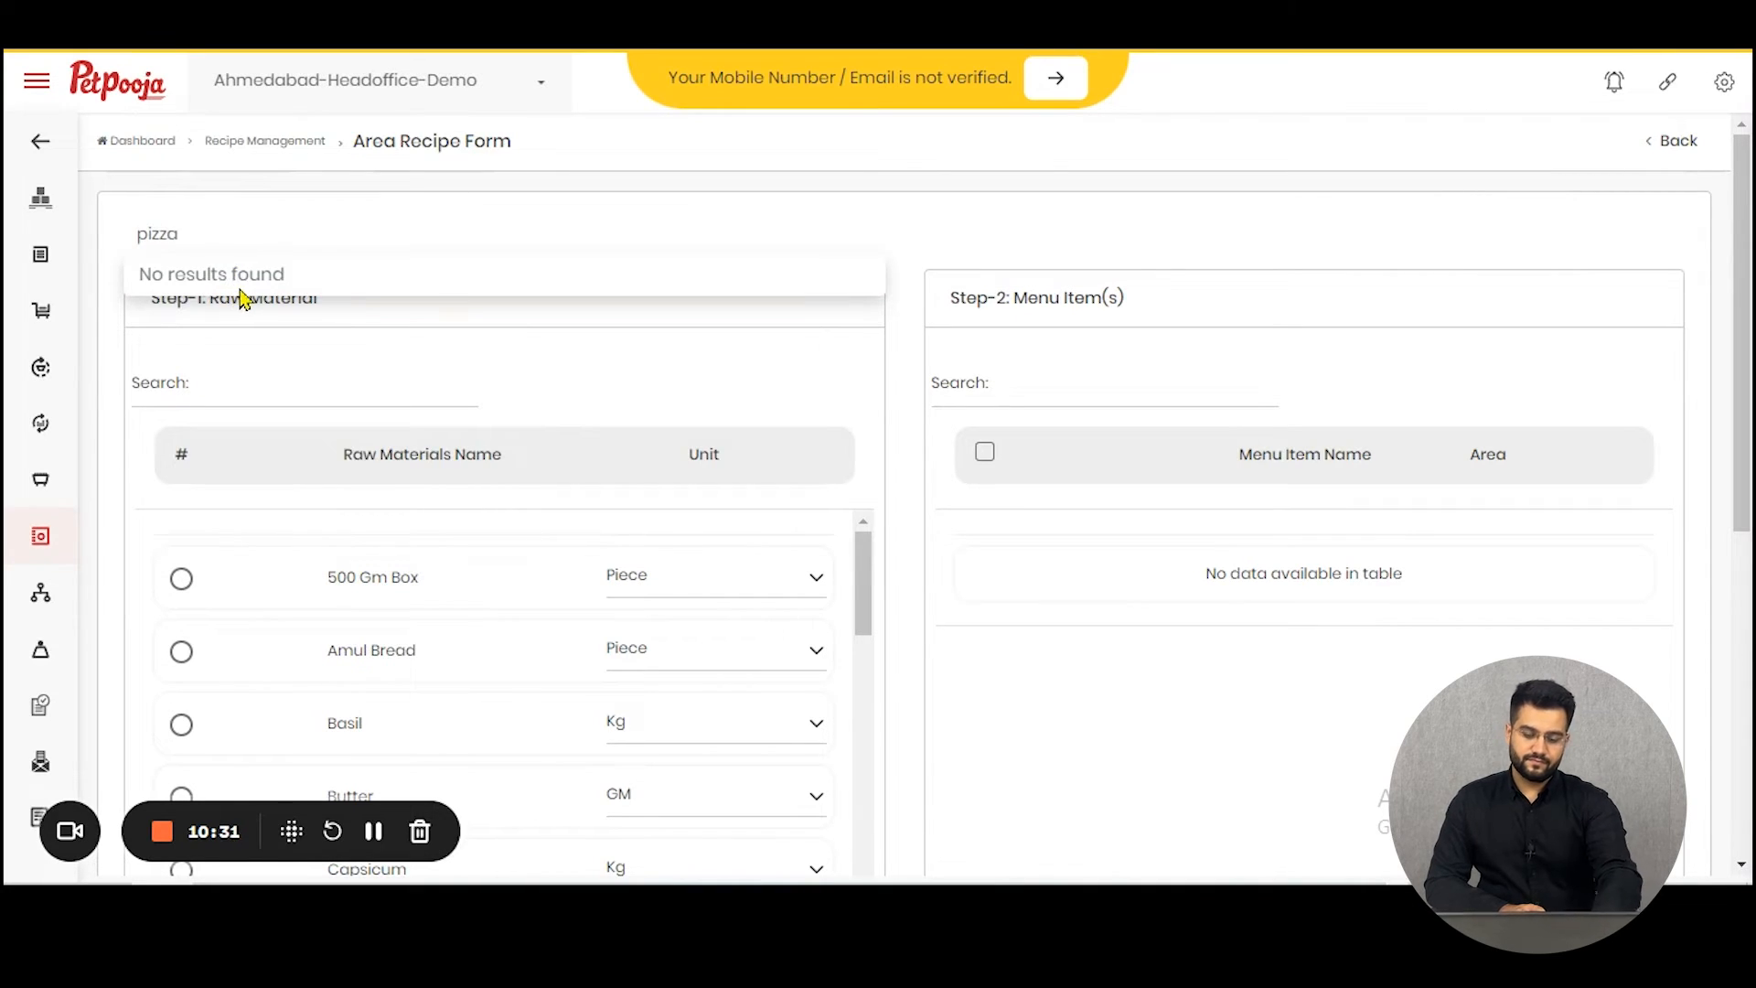
text(za)
key(BackSpace)
key(BackSpace)
key(BackSpace)
key(BackSpace)
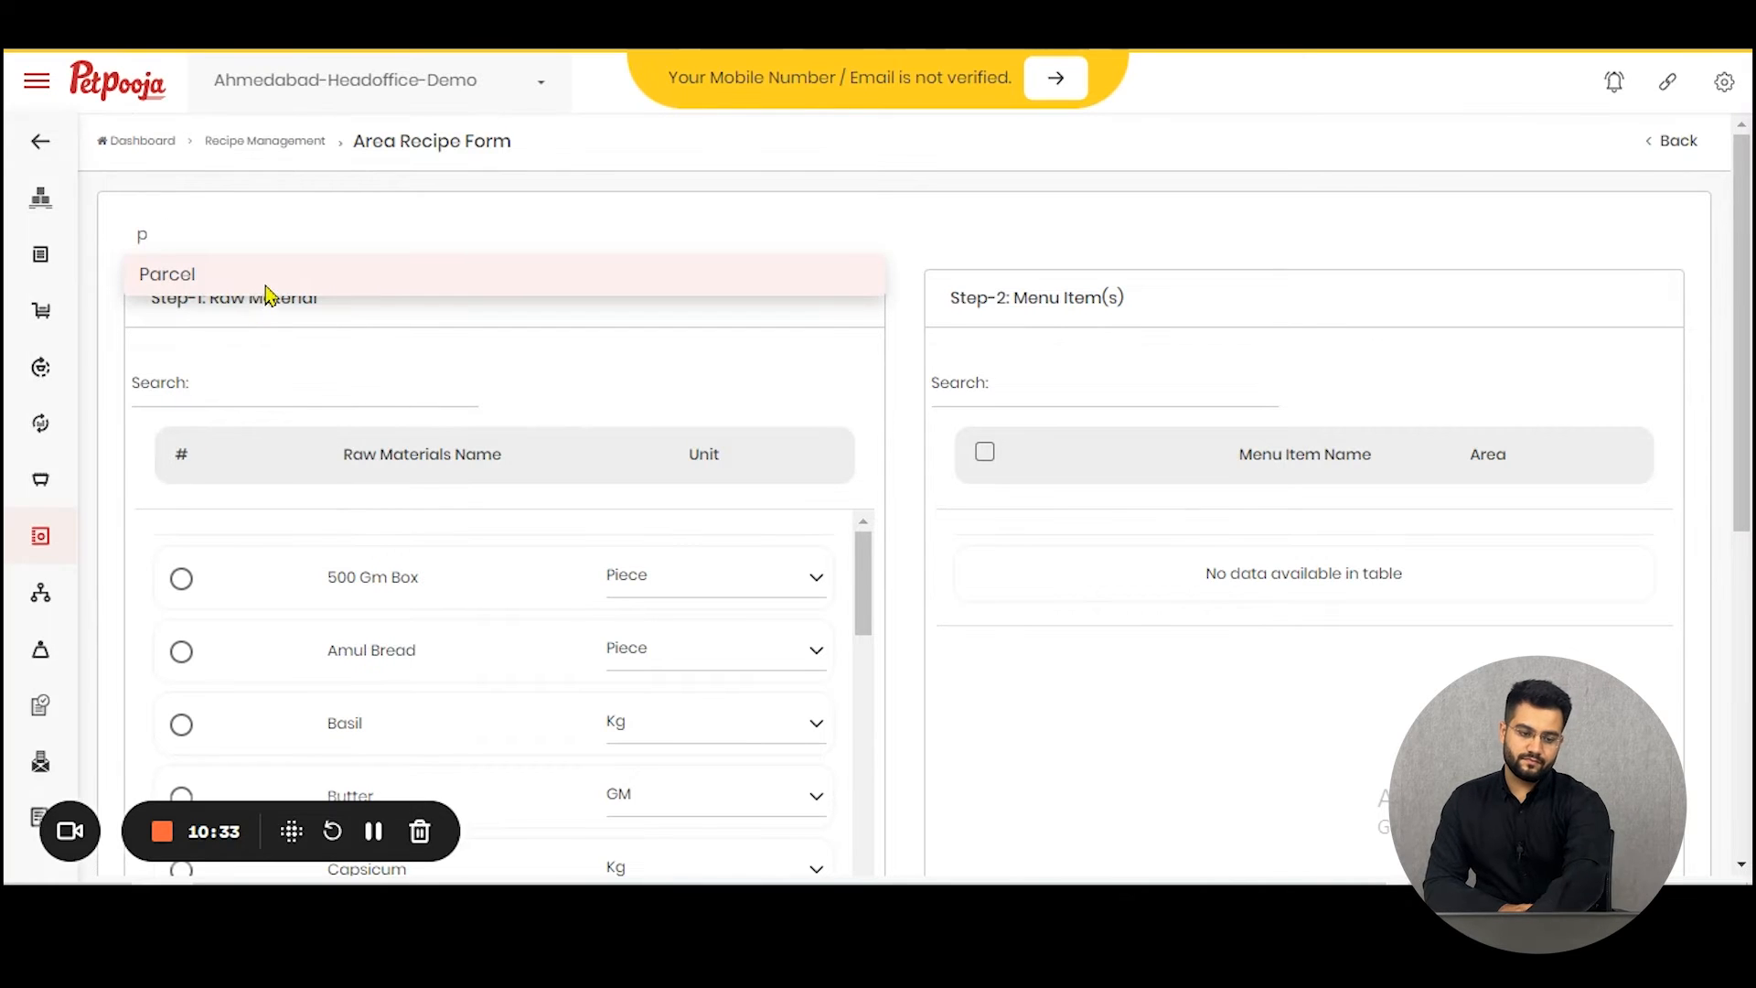
click(268, 274)
- Filter the raw materials by "pizza", choose Pizza Box and include Margherita Pizza[Large] with the Take Away area
click(239, 391)
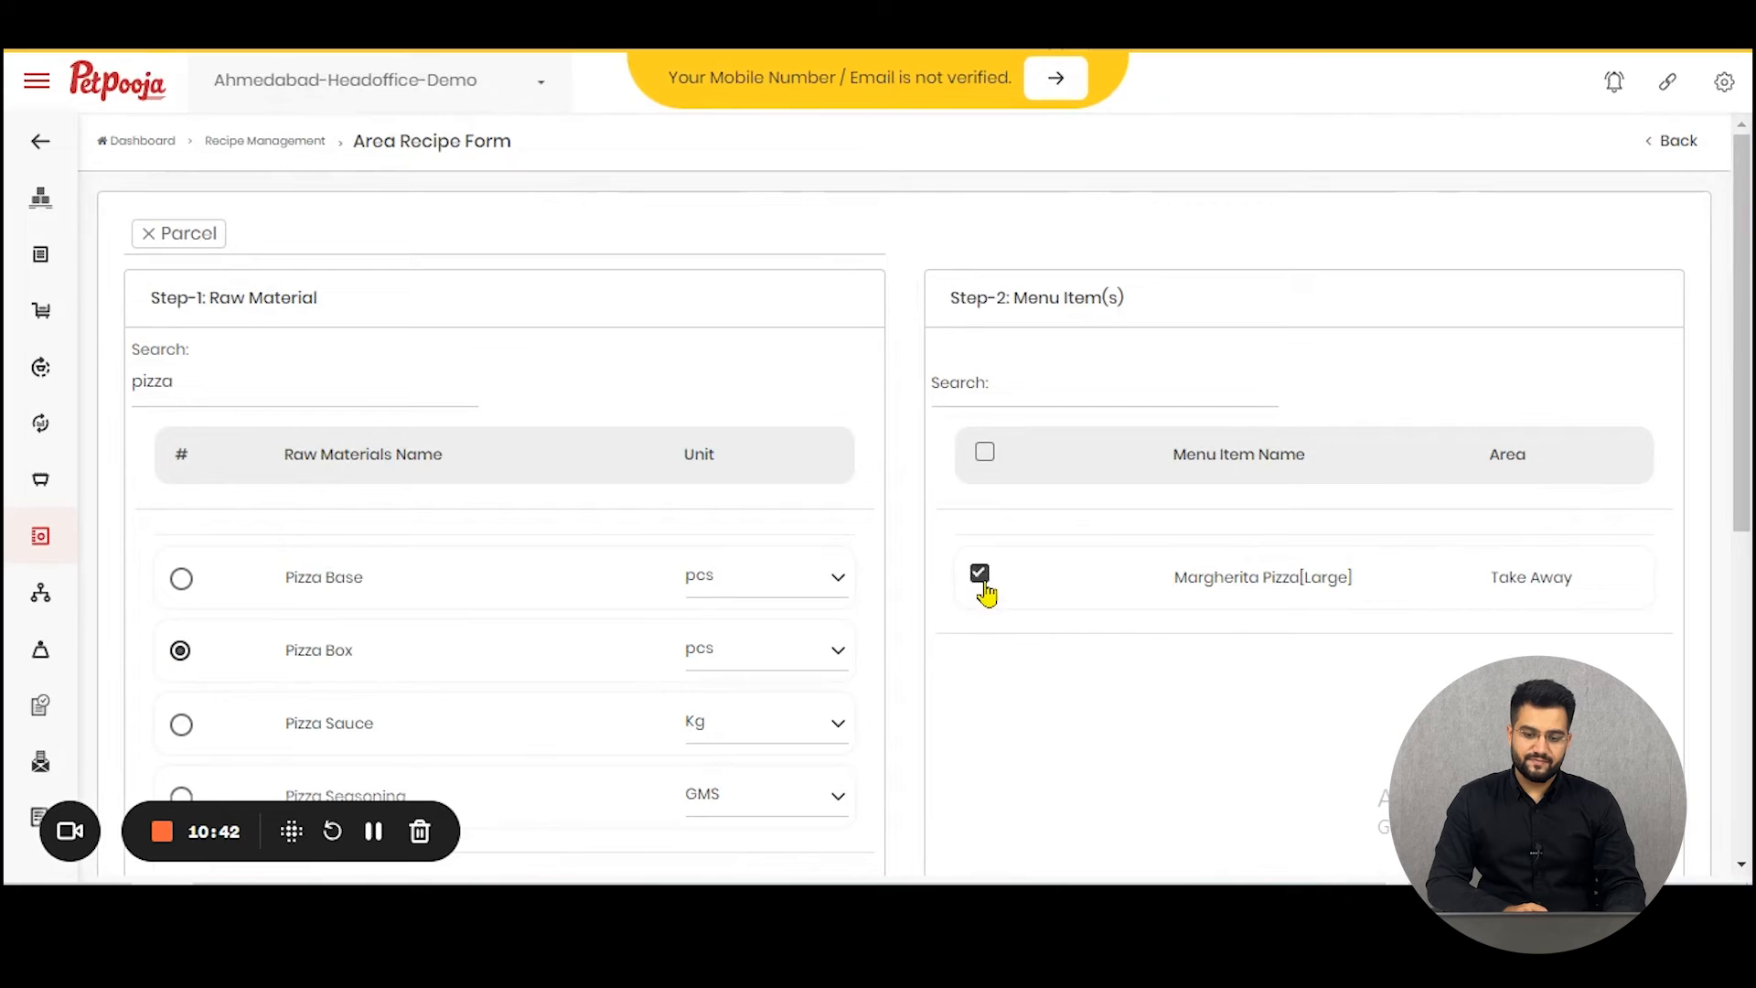
click(979, 575)
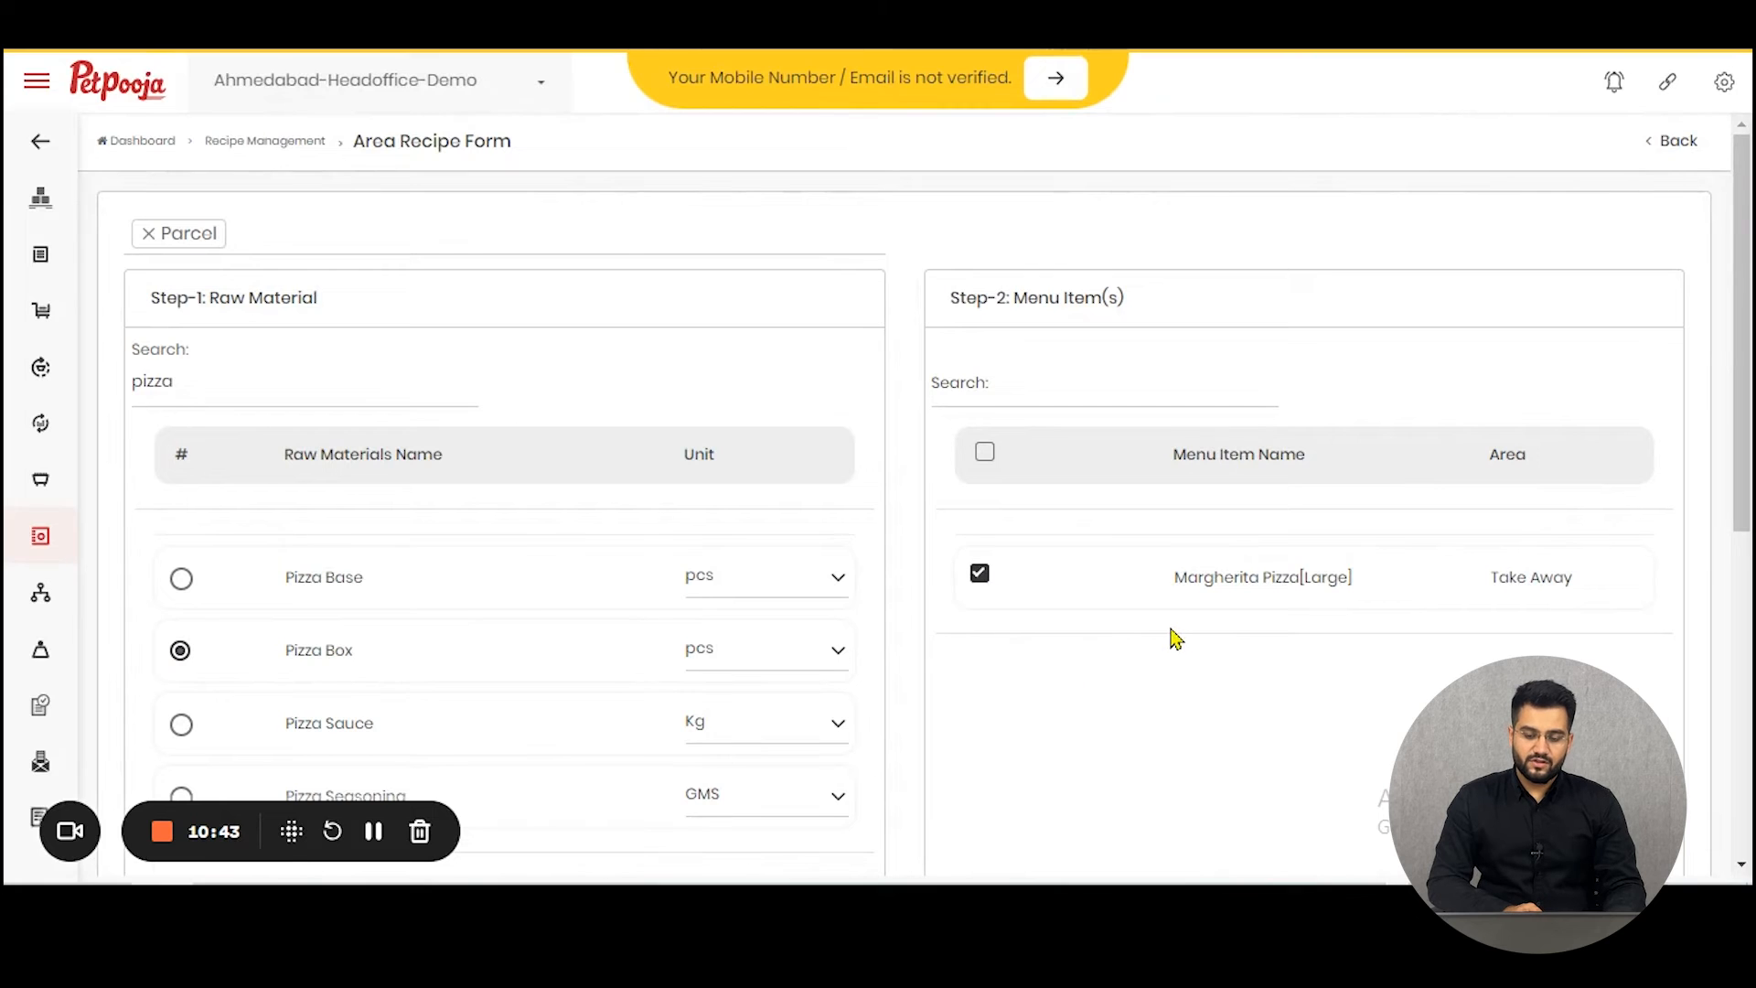
scroll(1272, 512, down, 1)
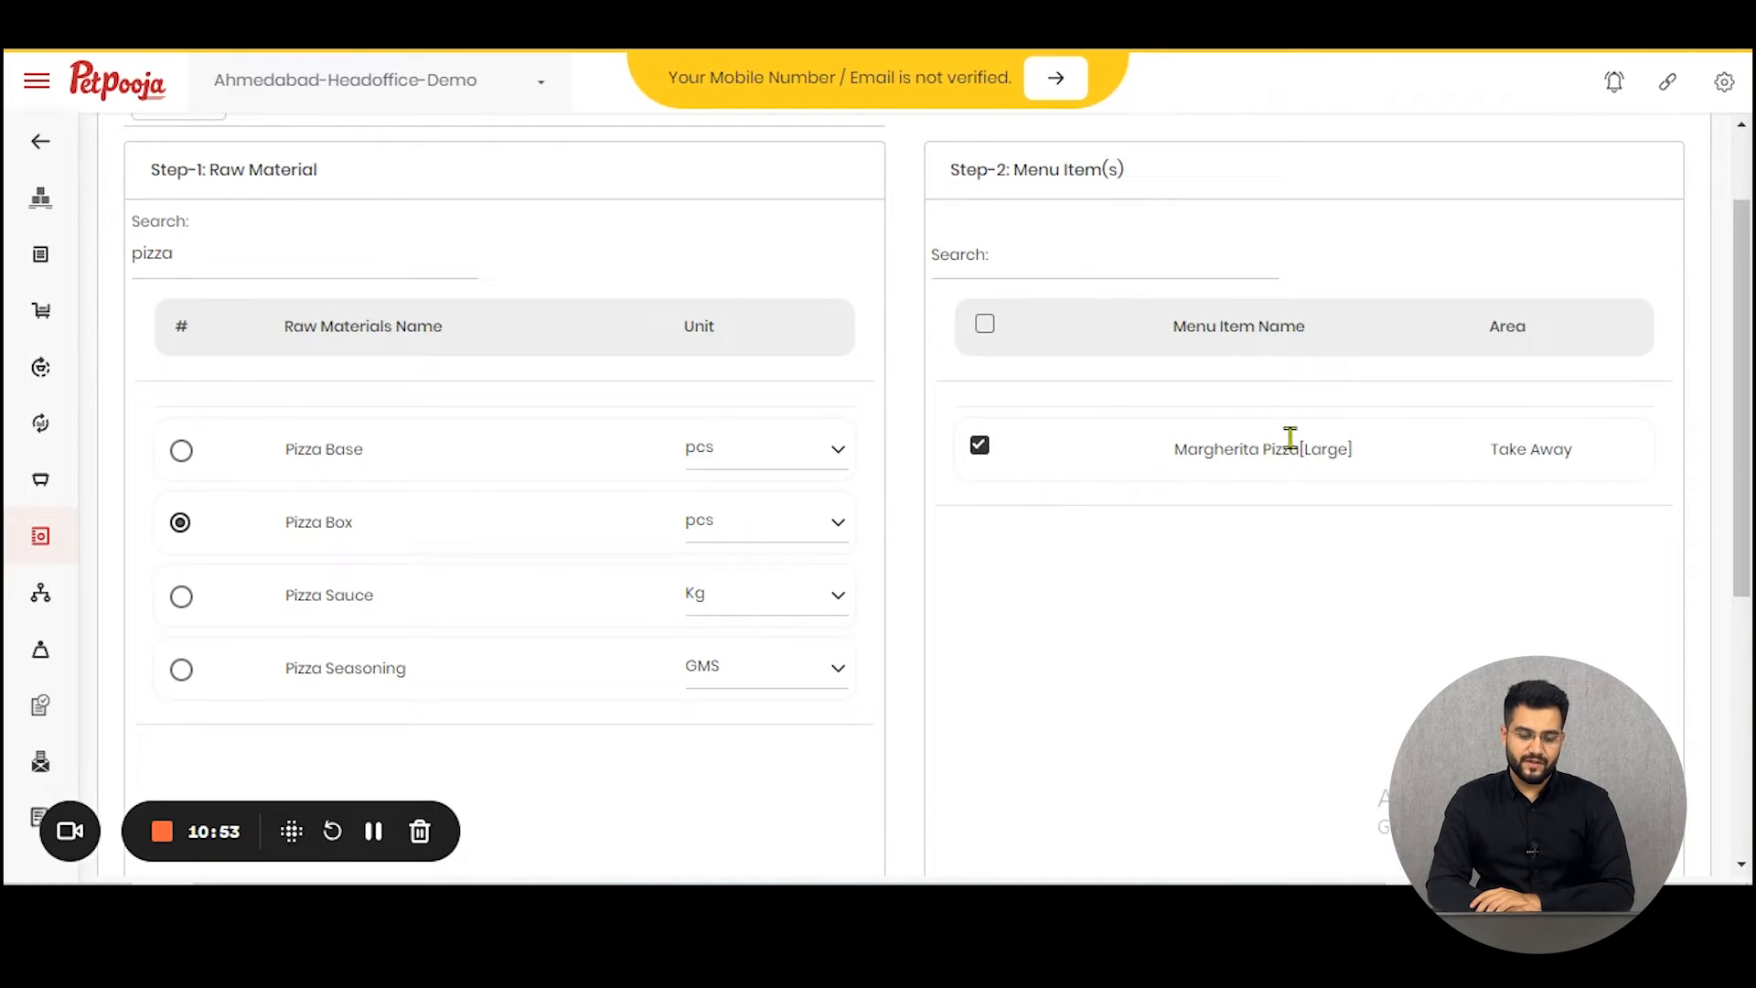
- Check the available units for Pizza Box and save the area recipe
click(697, 525)
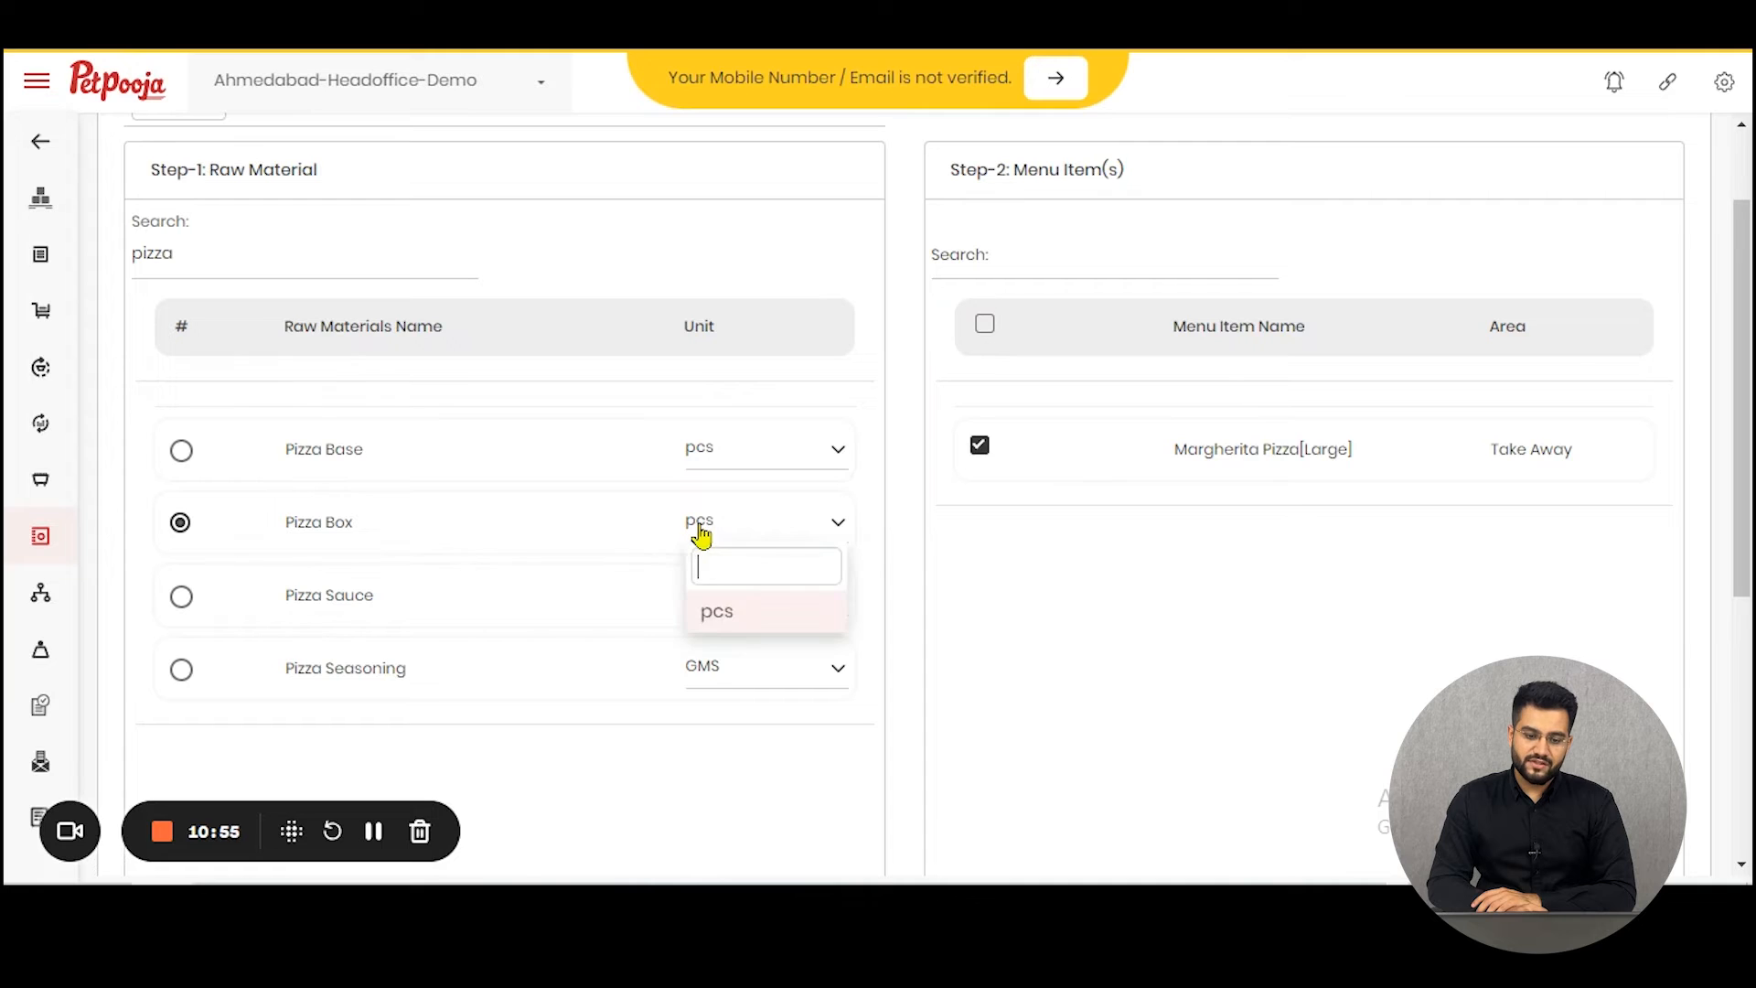
click(932, 542)
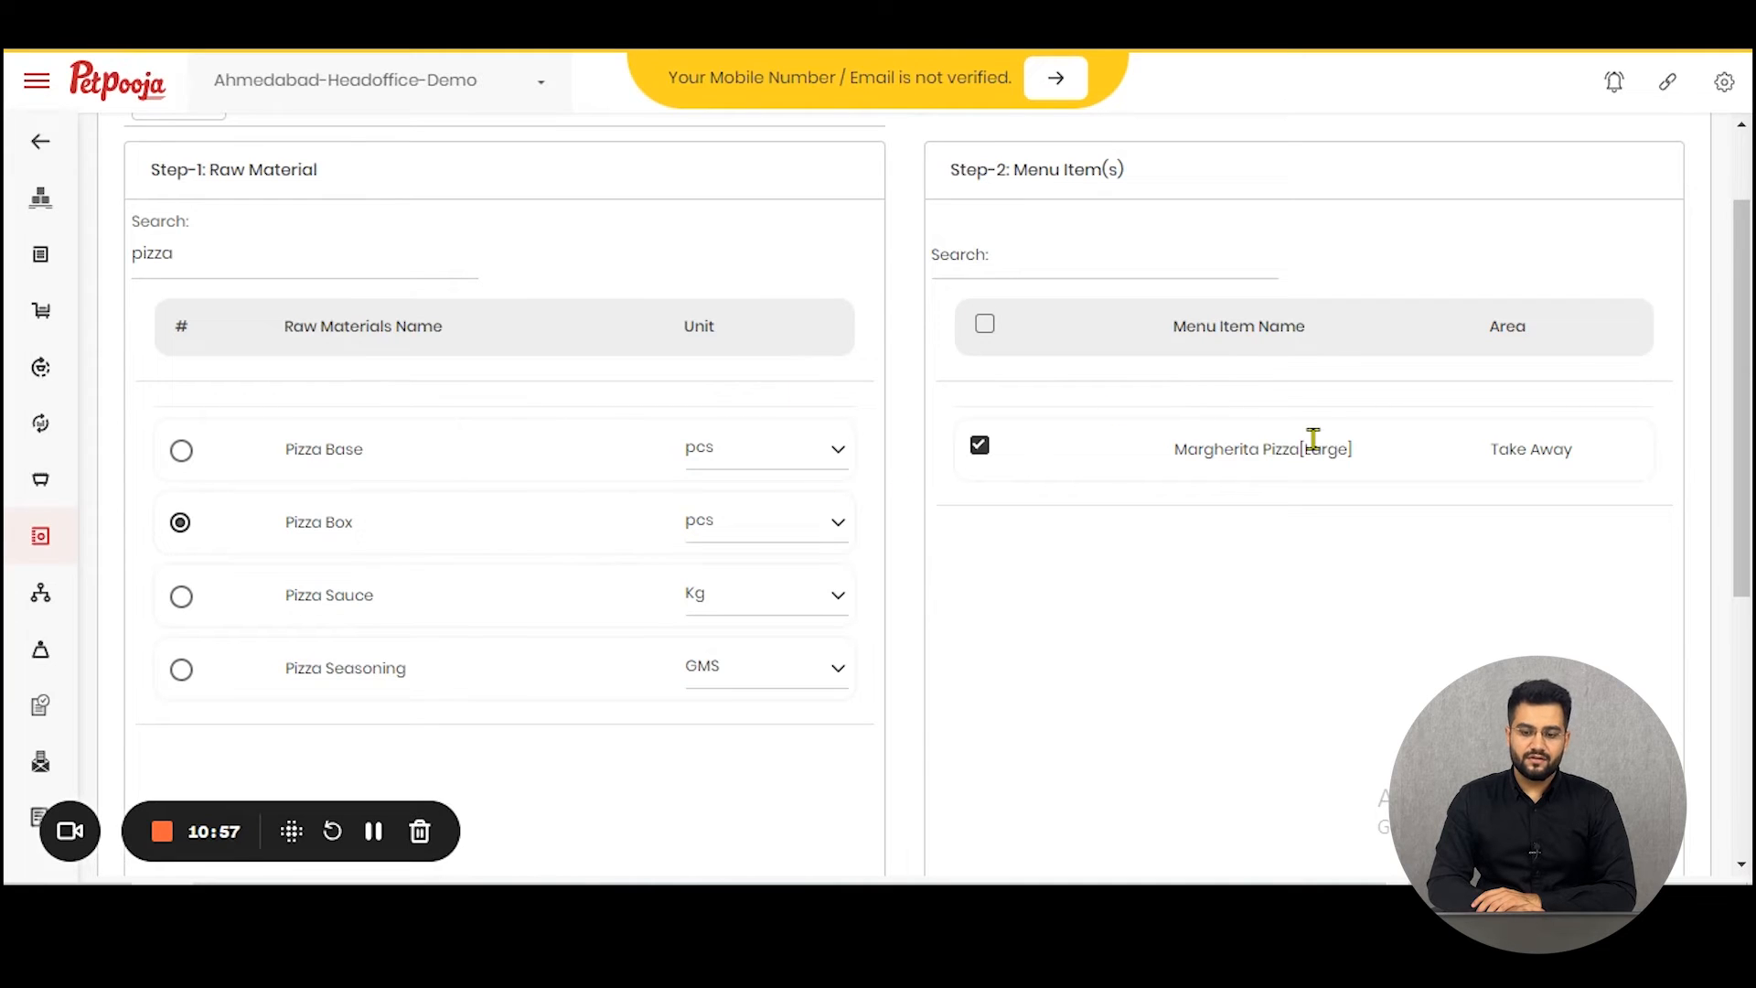
scroll(1313, 443, up, 1)
scroll(1314, 505, down, 2)
scroll(1313, 524, down, 3)
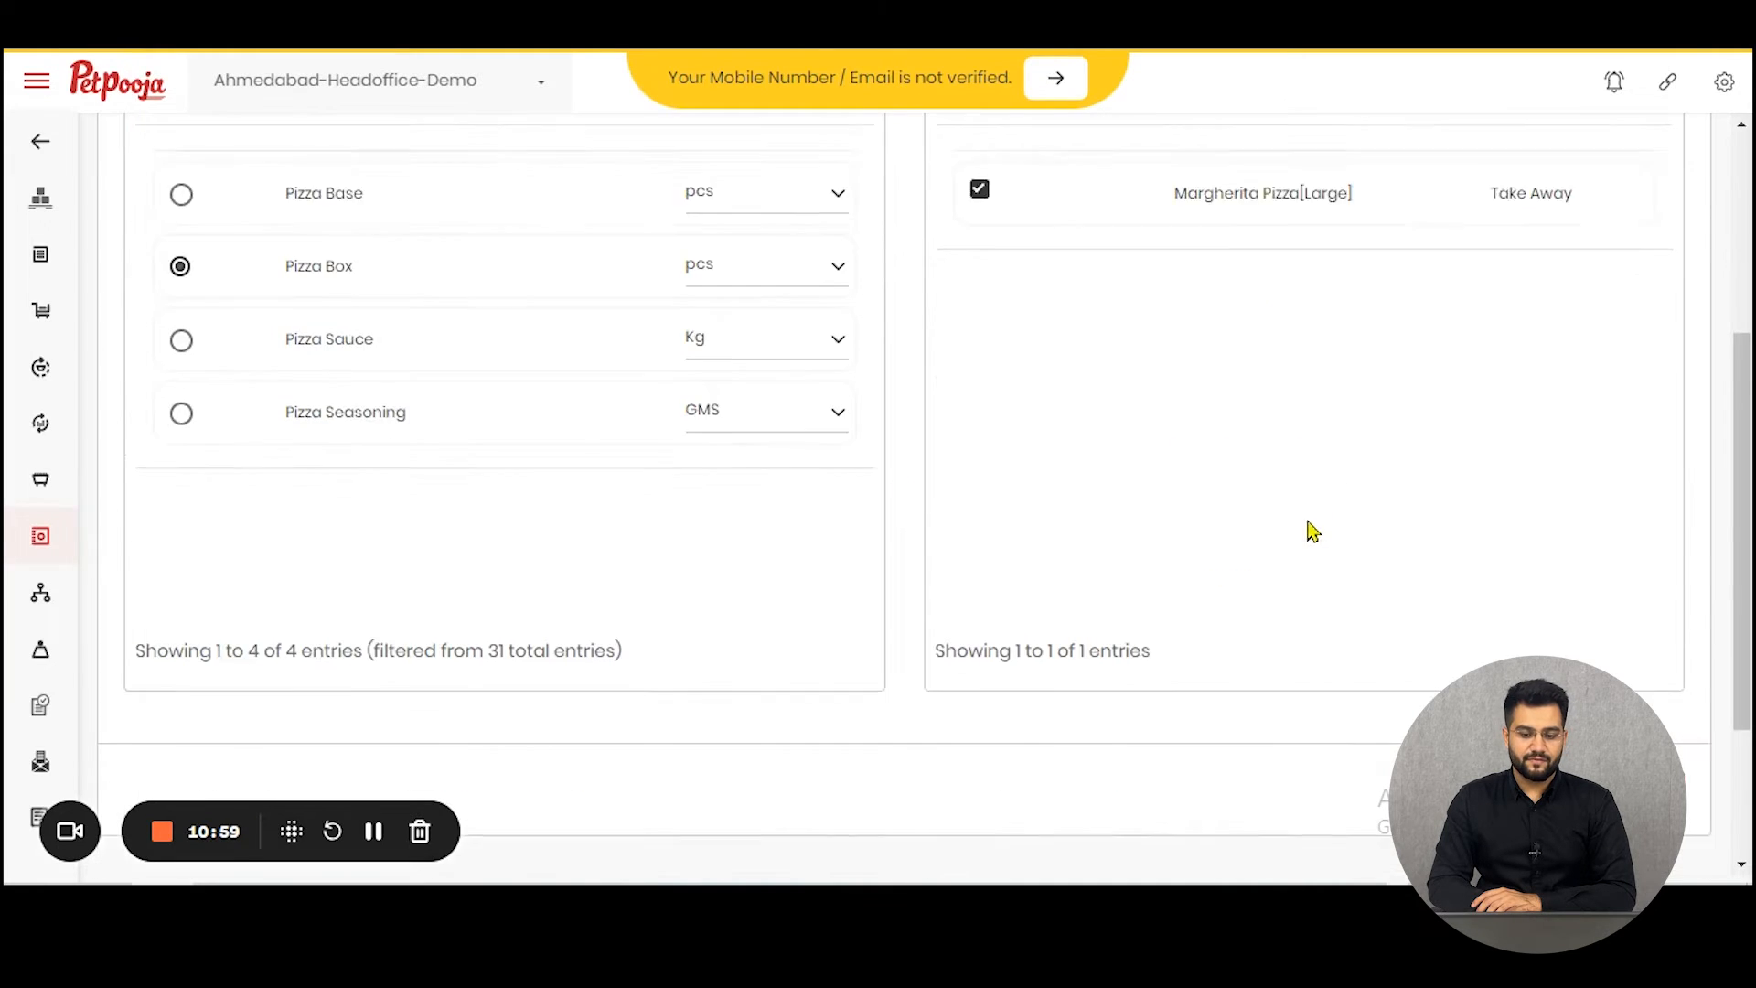
click(1580, 658)
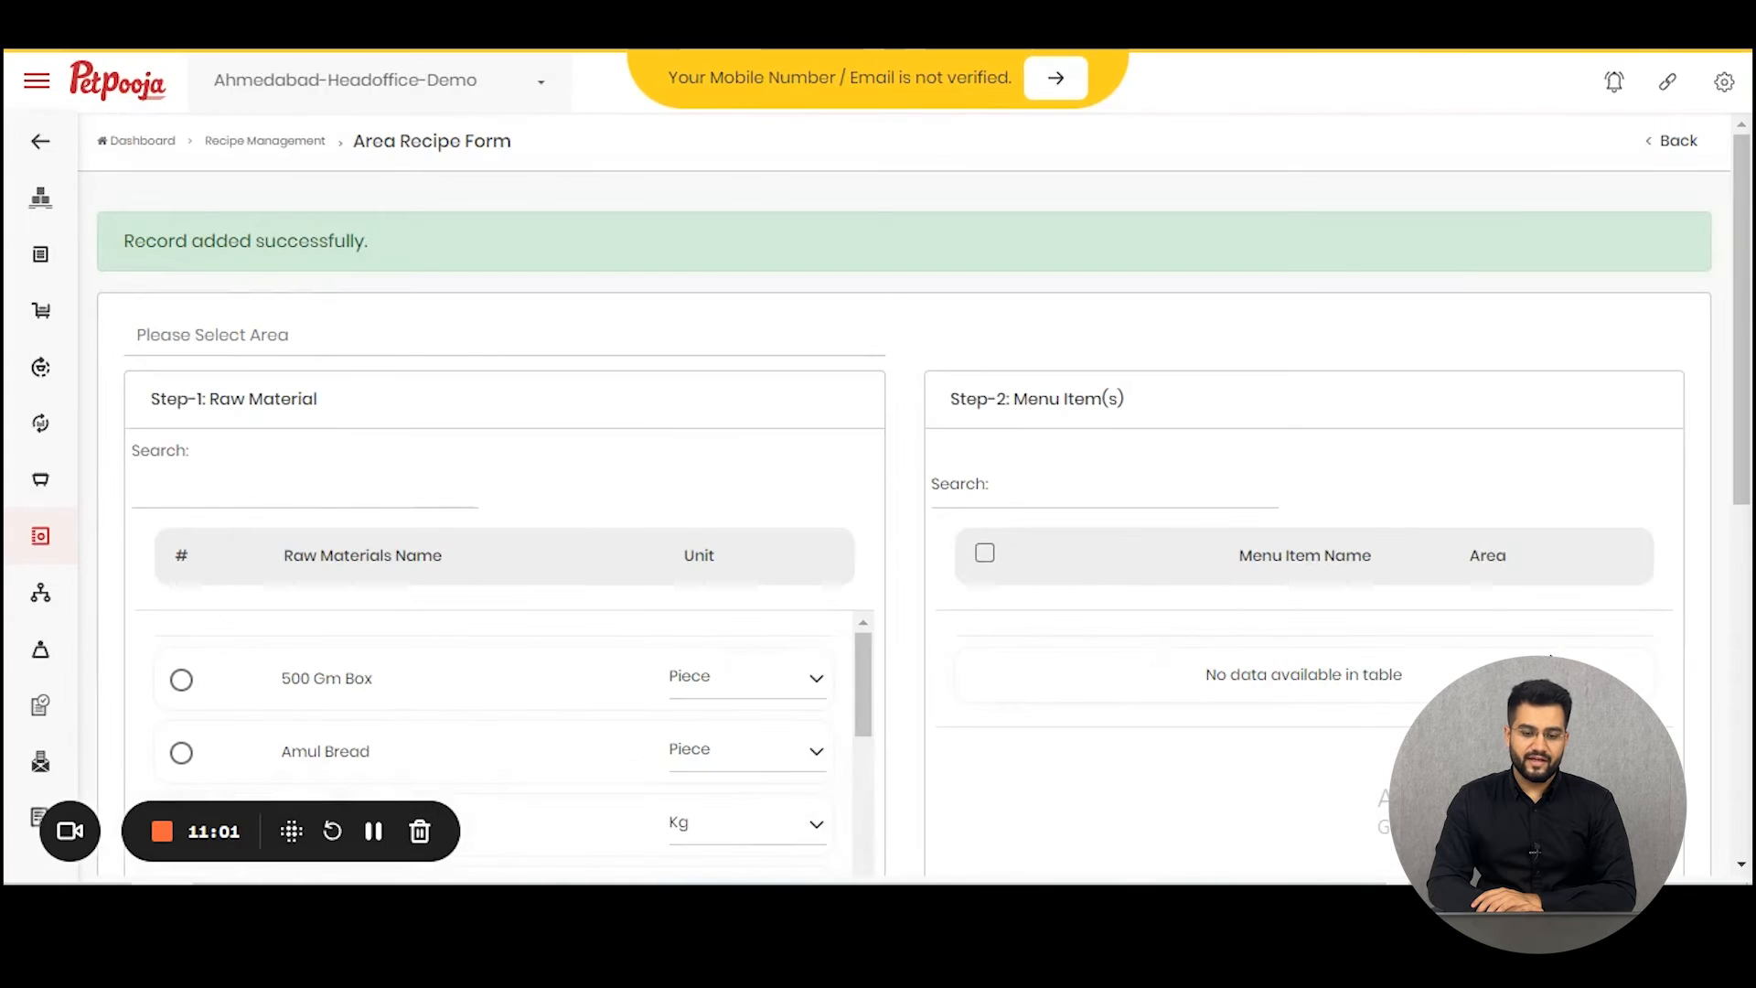
- Return to Recipe Management and view the Margherita Pizza recipe to check the areas assigned to Pizza Box
click(1652, 155)
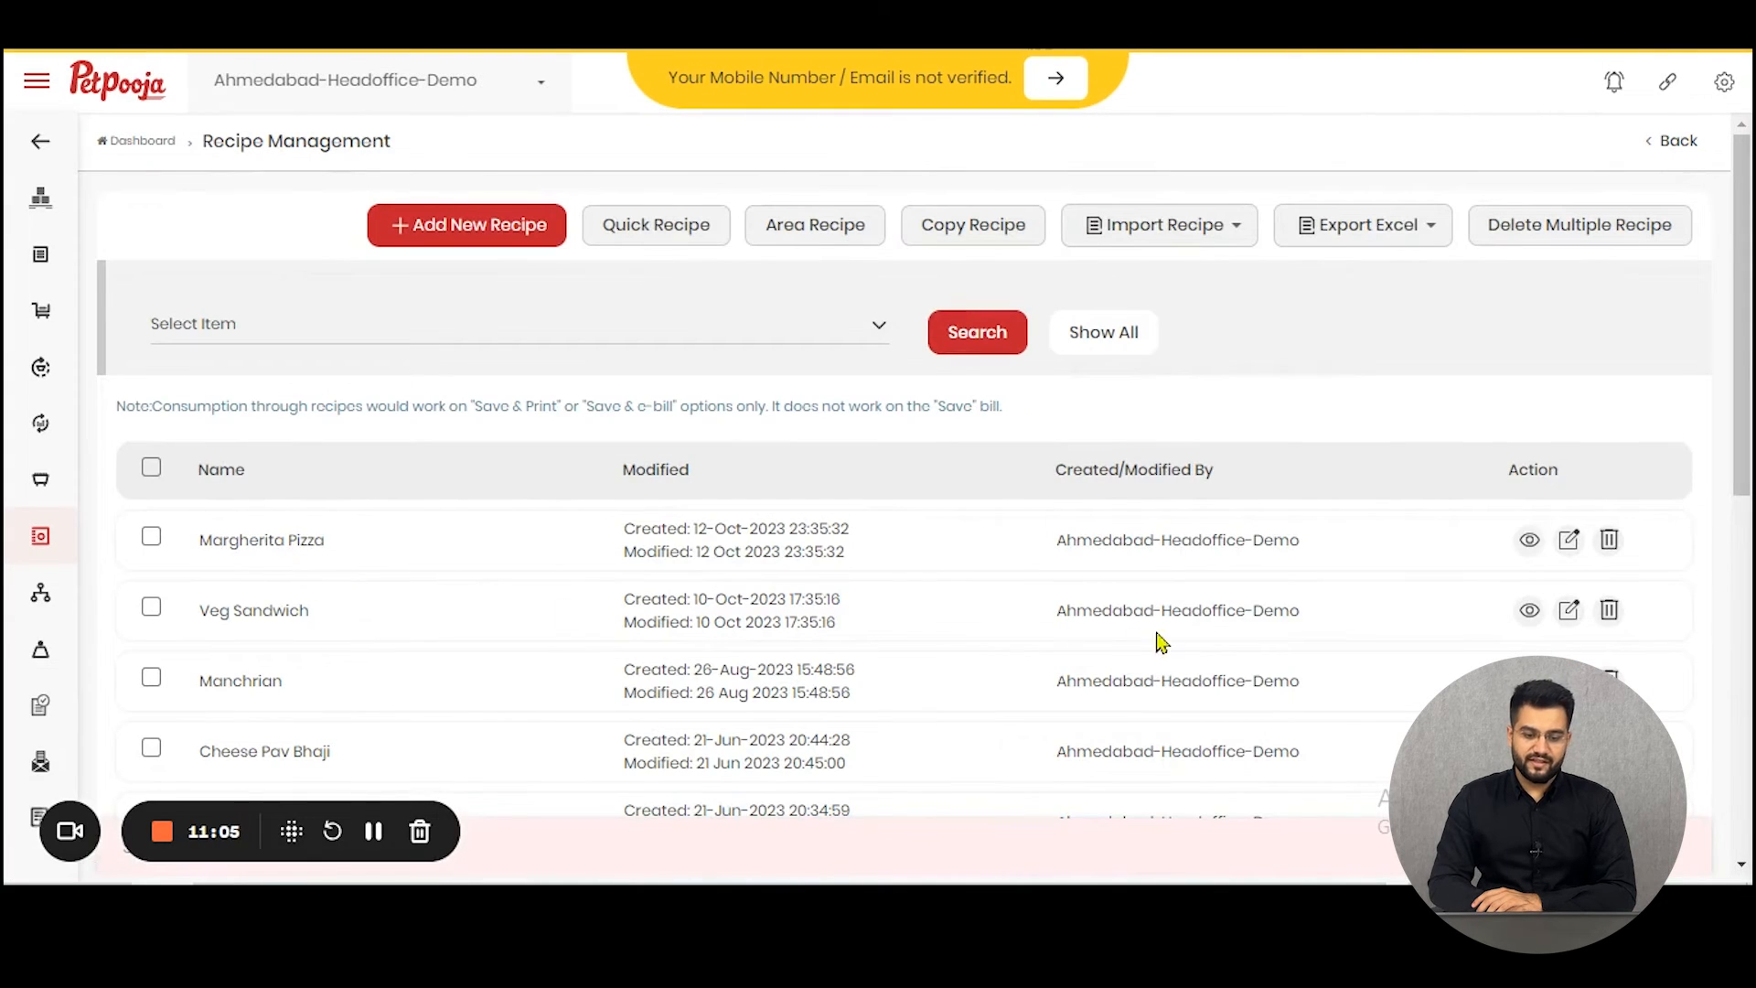
click(1528, 540)
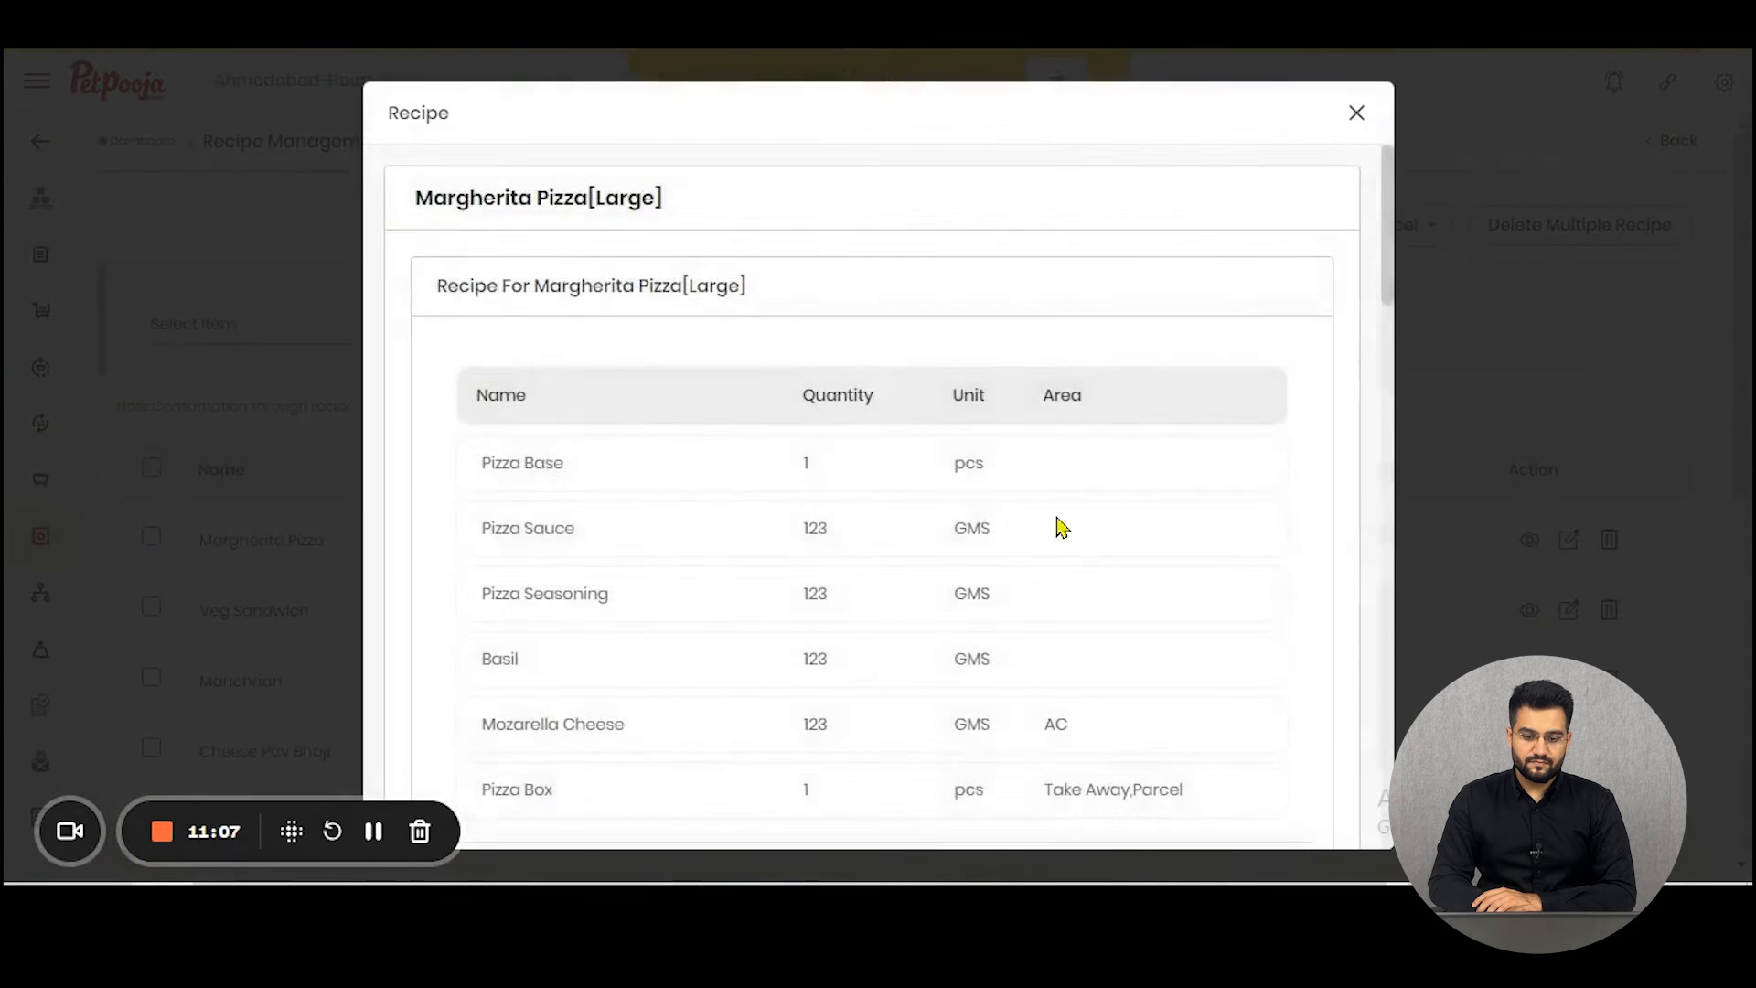
scroll(1061, 528, down, 6)
scroll(1054, 506, up, 1)
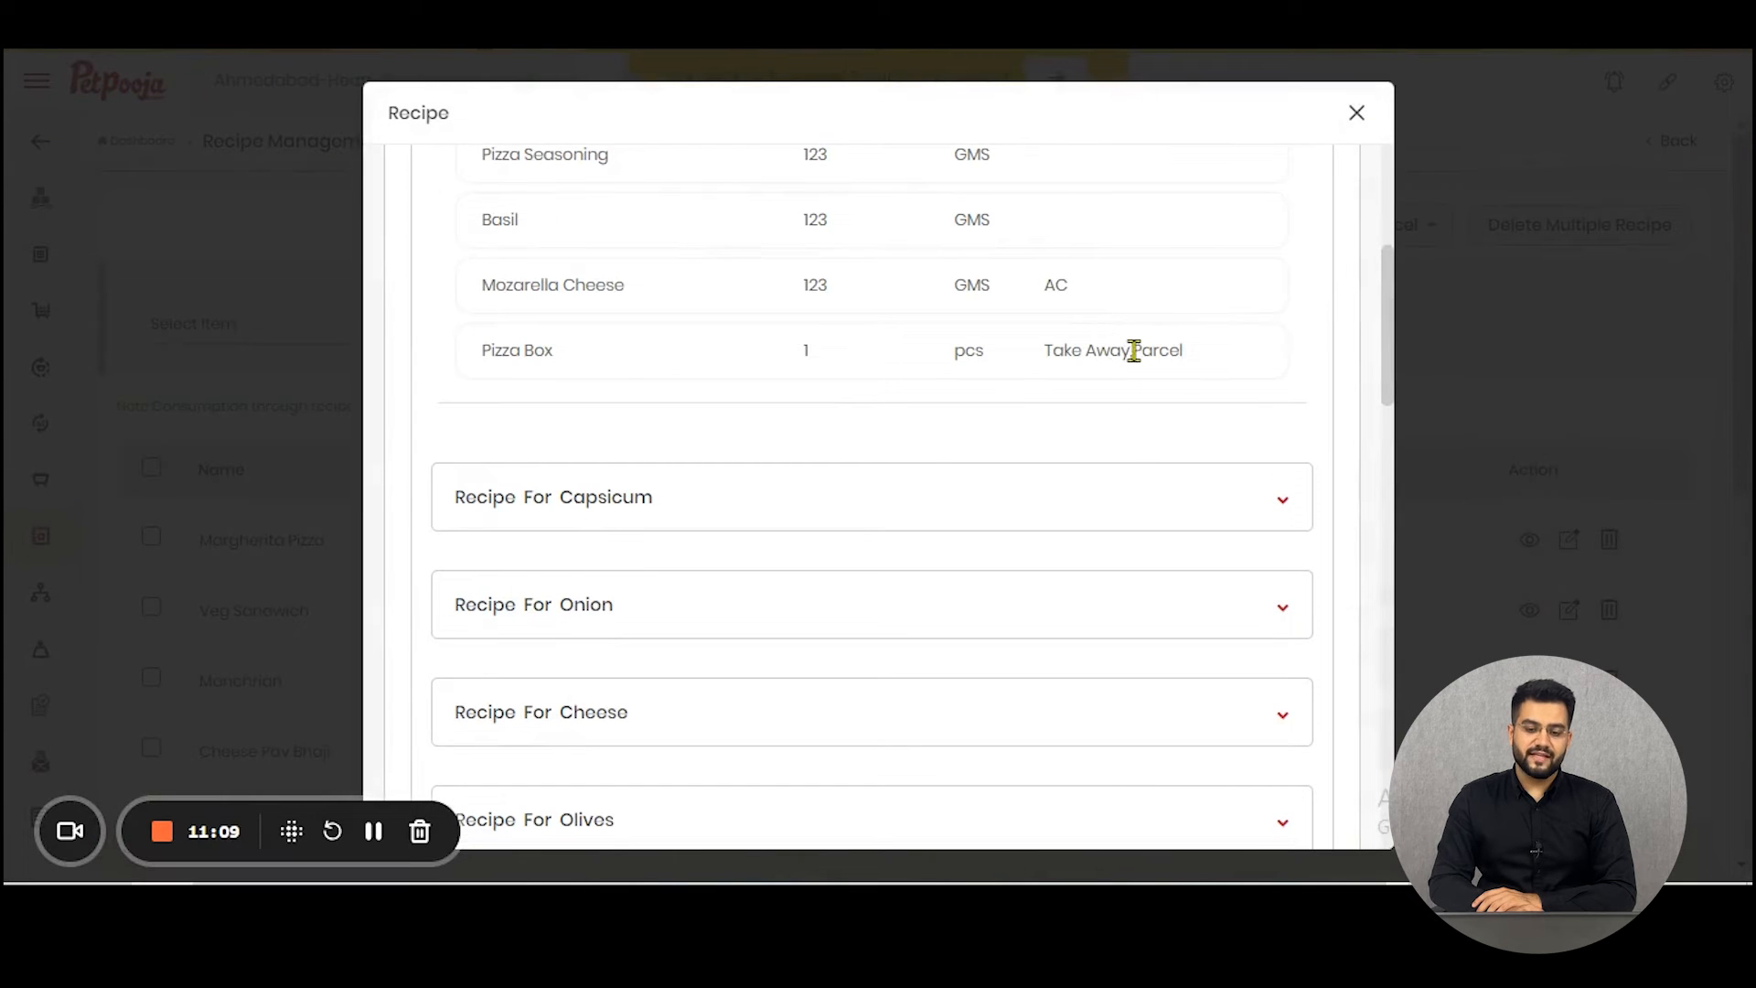
click(1355, 115)
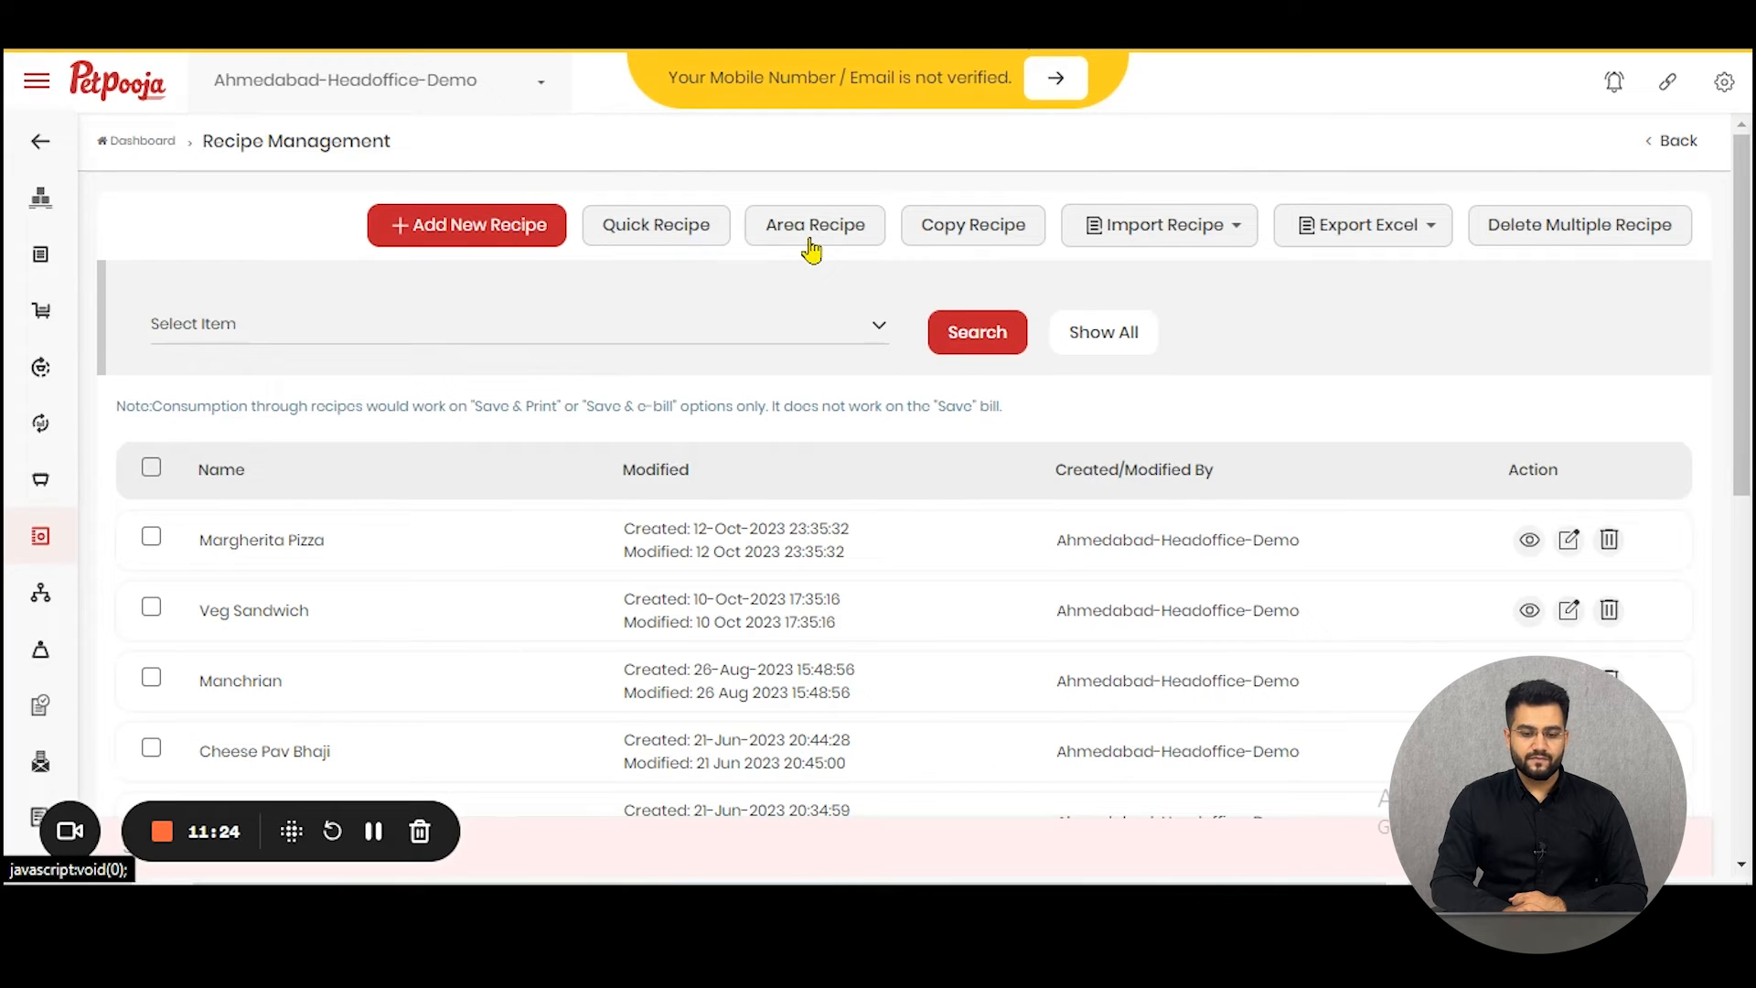
- Open the Copy Recipe form, filter the source items by "MARGHE" and choose Margherita Pizza [Large]
click(918, 237)
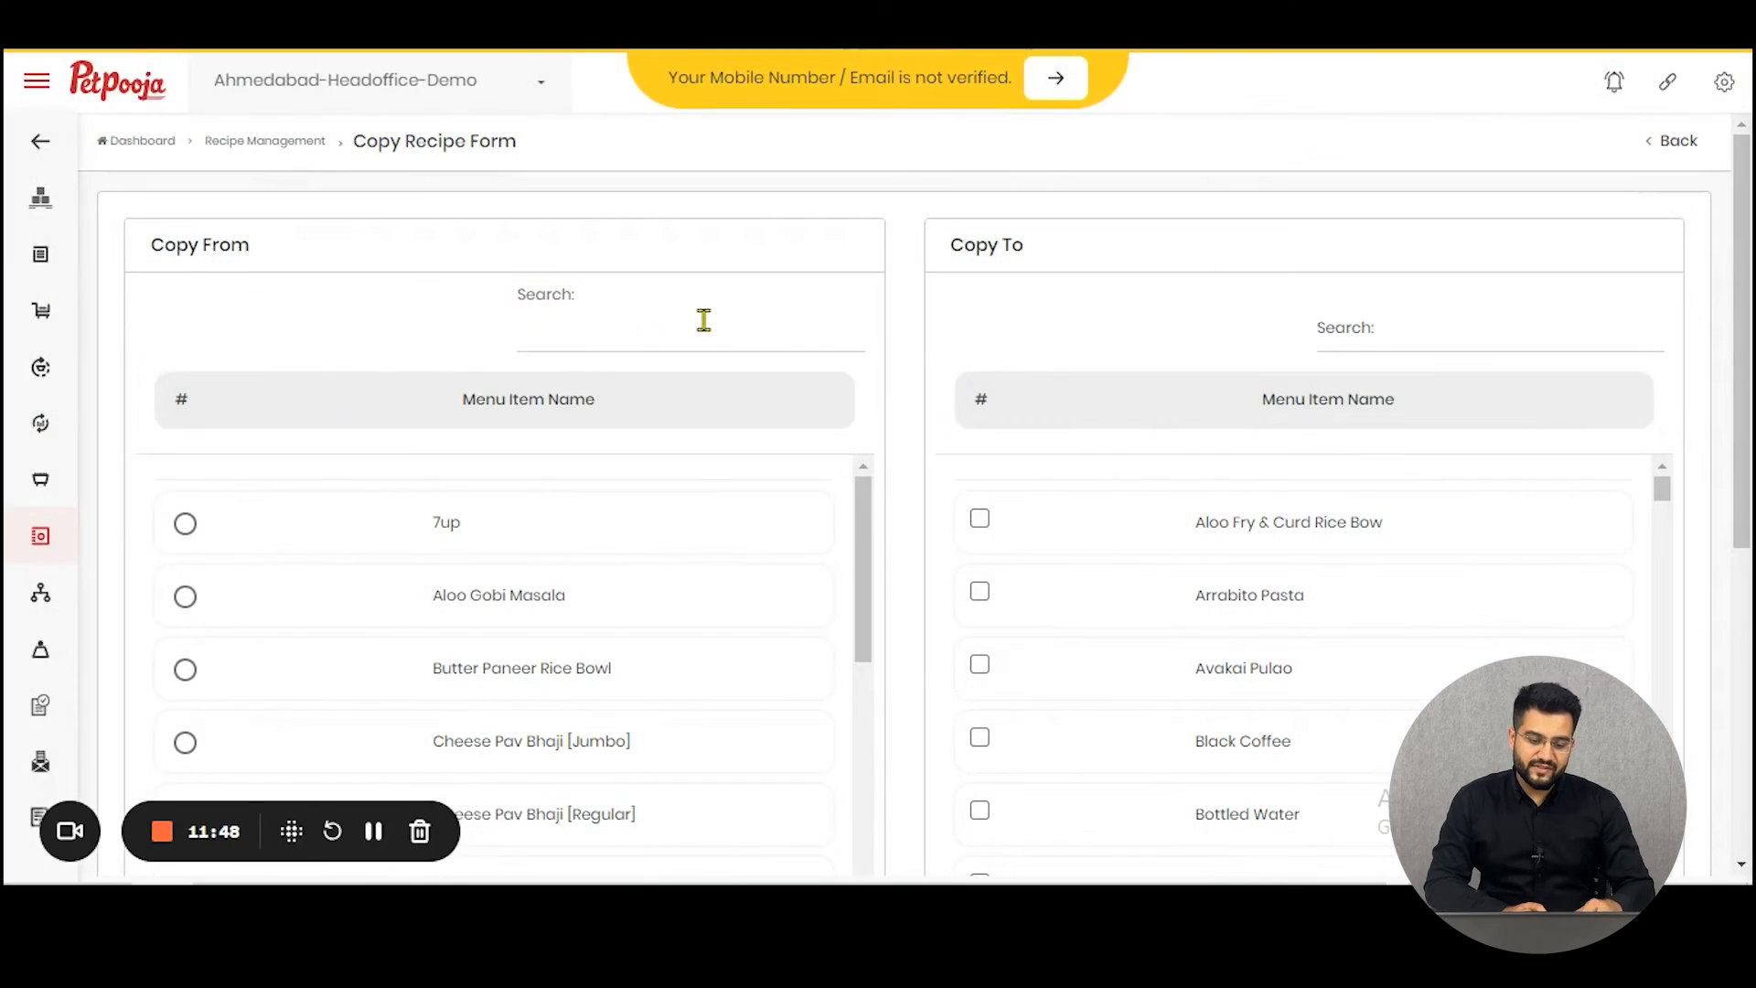
text(MARGHE)
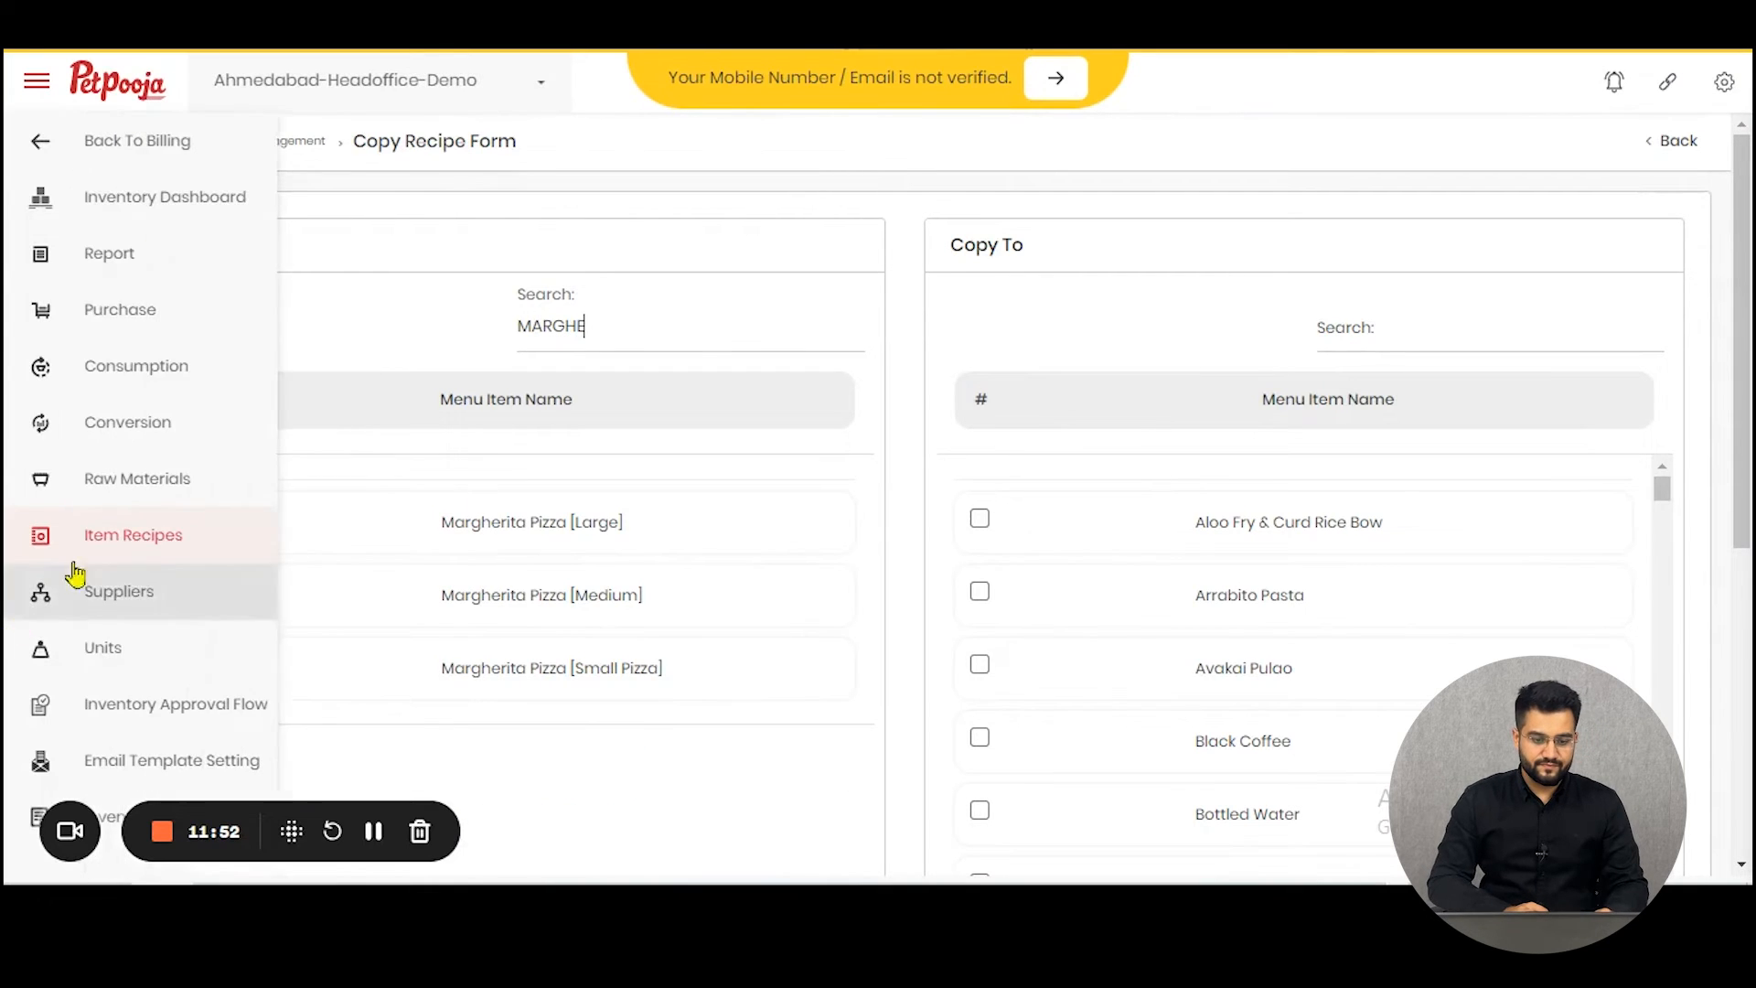
click(184, 524)
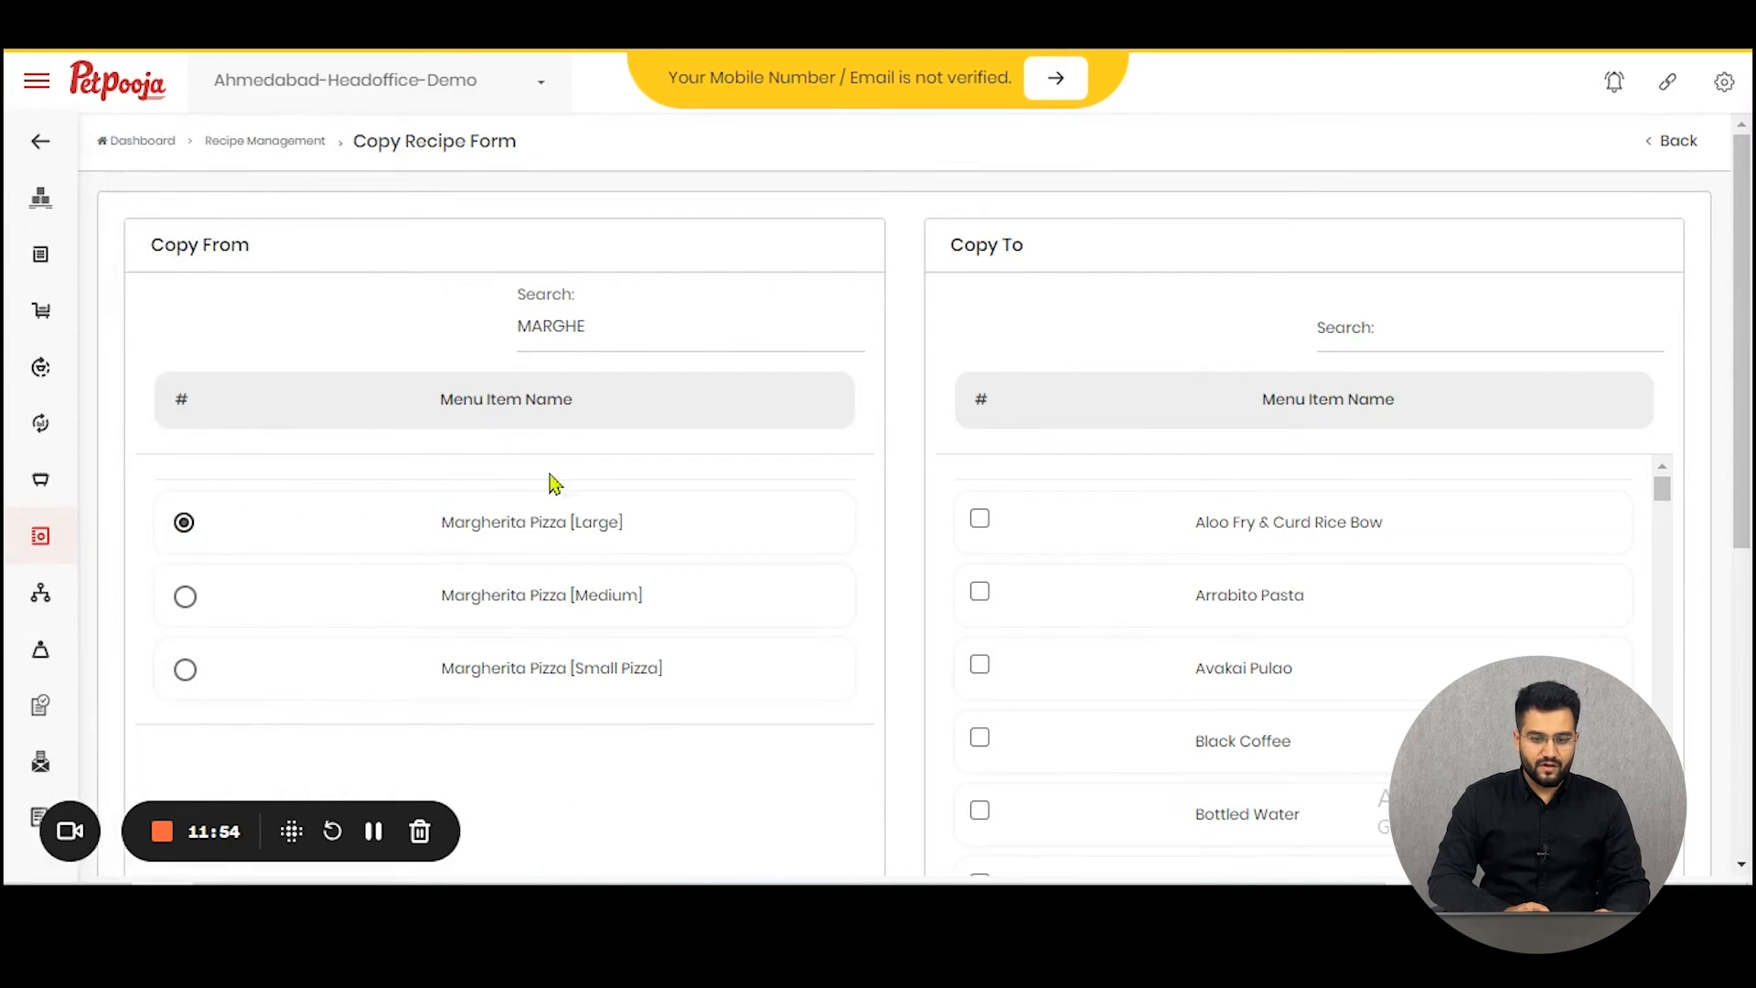
- Filter the copy targets by "CHEESE PIZ", then choose Margherita Pizza [Small Pizza] as source and Cheese Pizza [Small Pizza] as target
click(1400, 335)
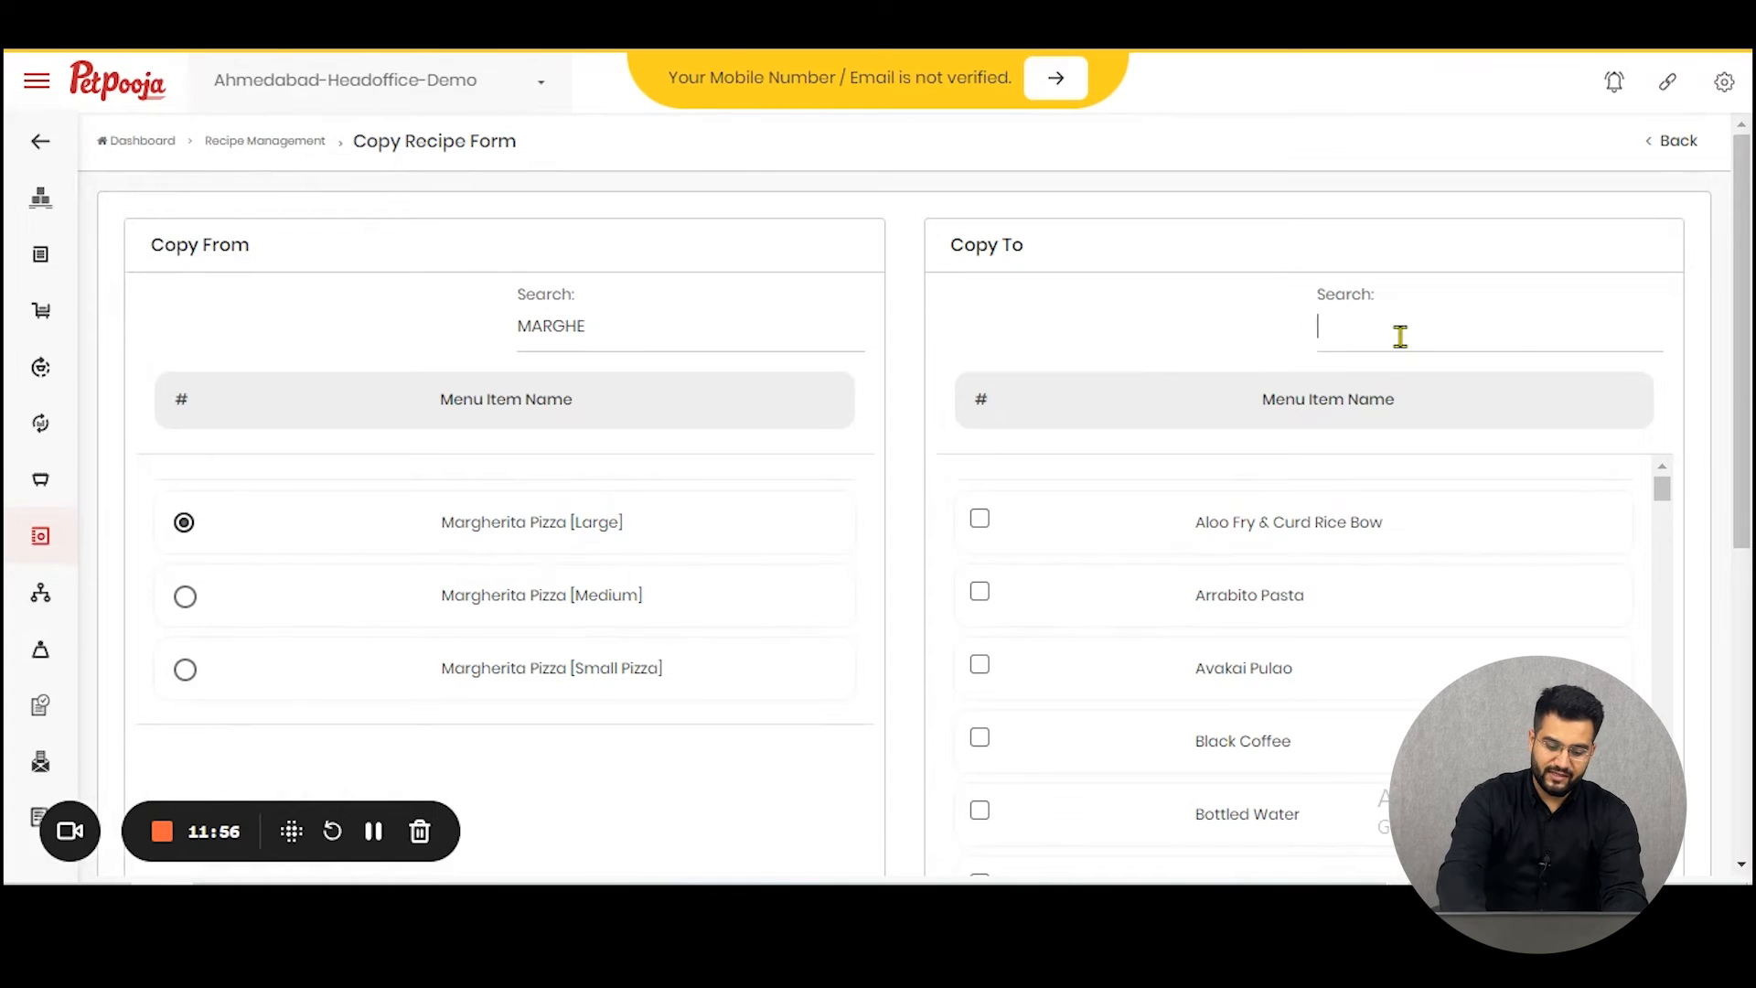
text(CHEESE)
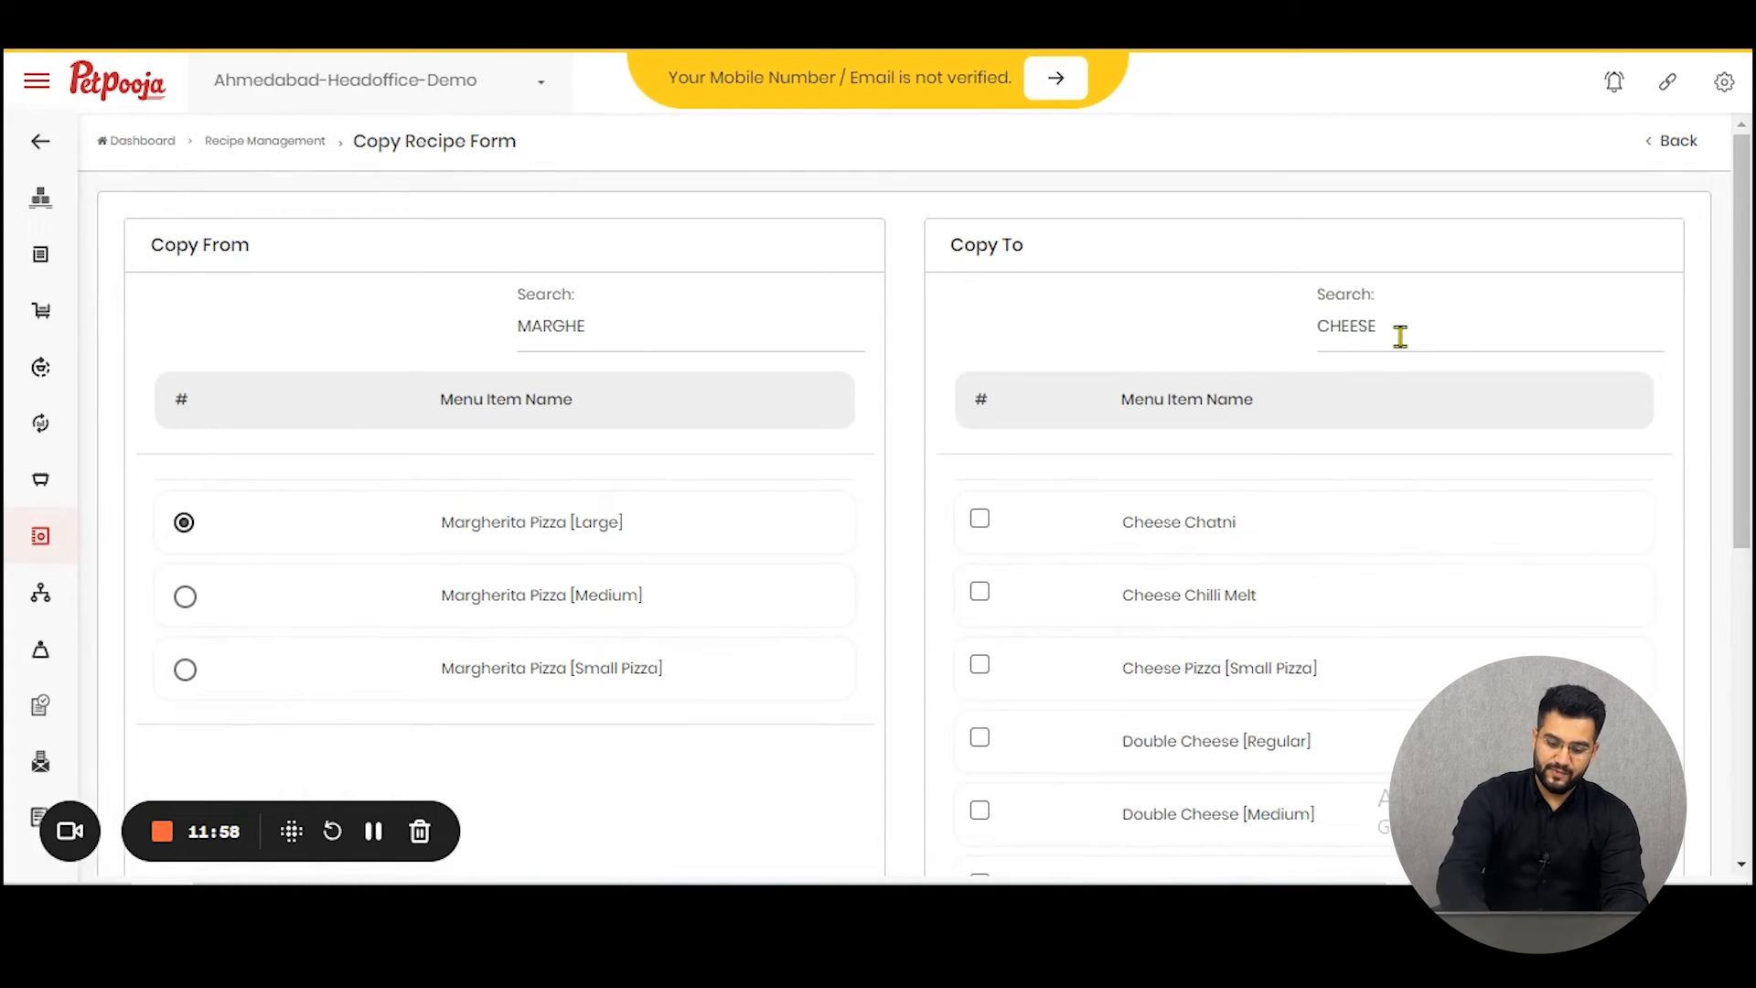
text( PIZ)
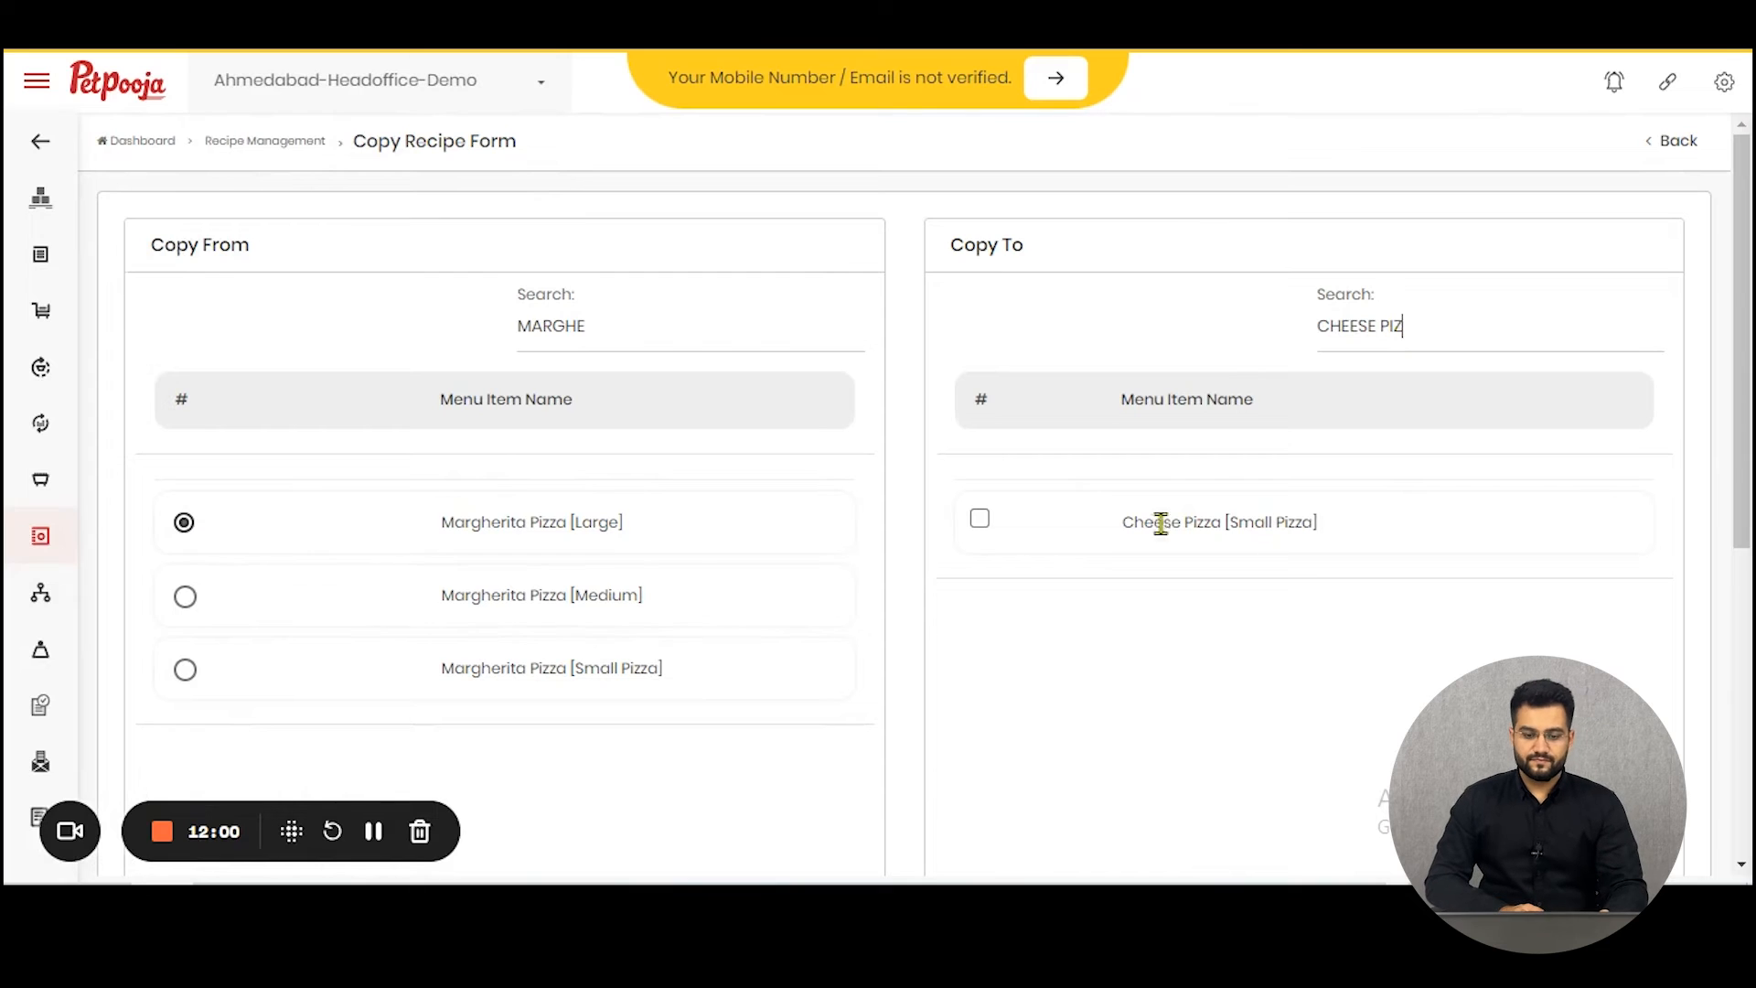
click(186, 670)
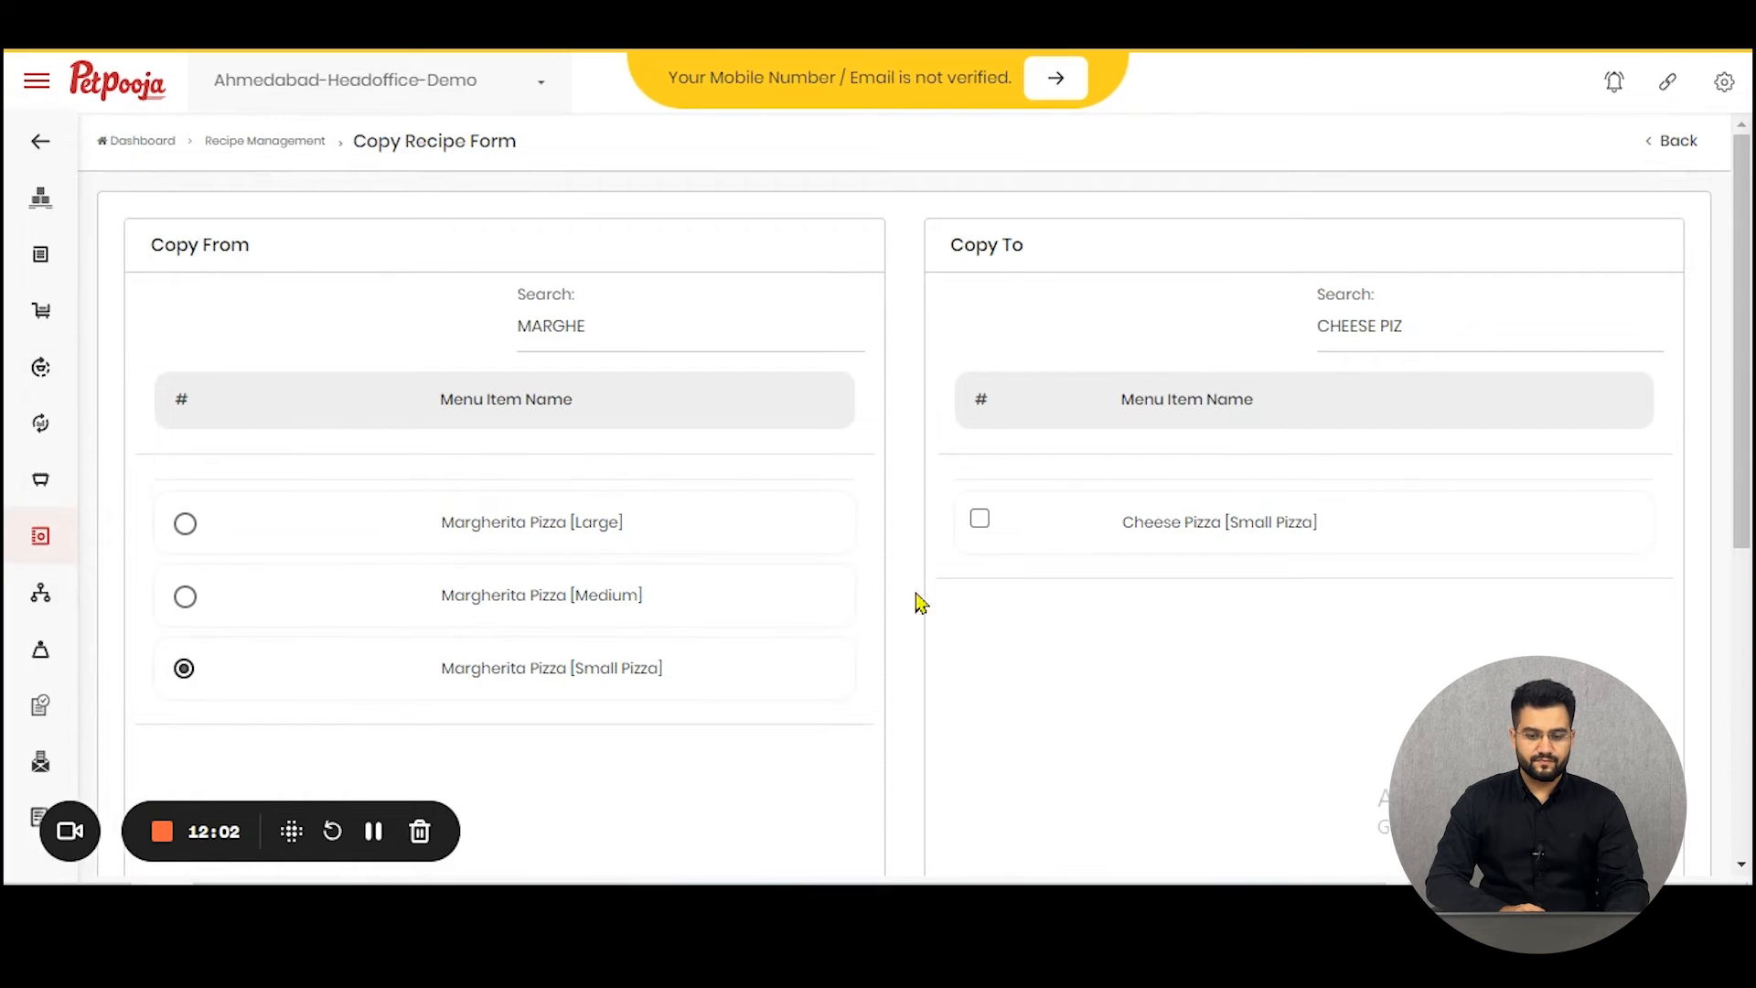
click(980, 521)
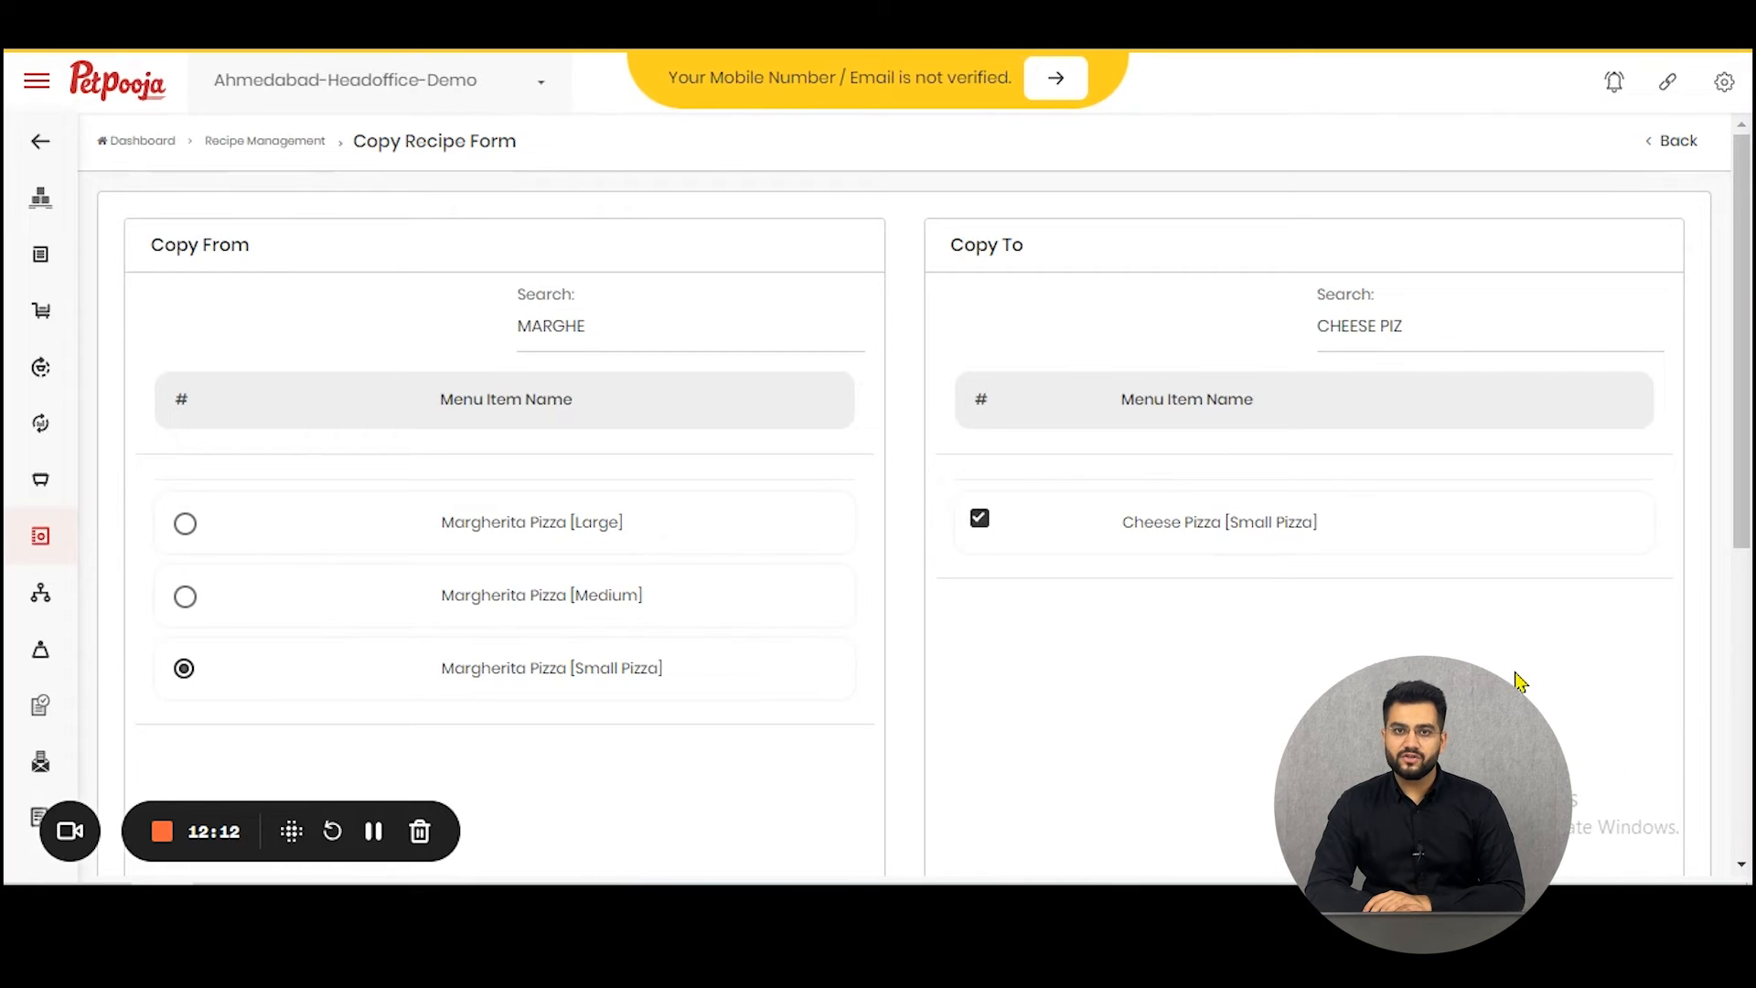
scroll(1623, 656, down, 4)
scroll(1623, 656, up, 1)
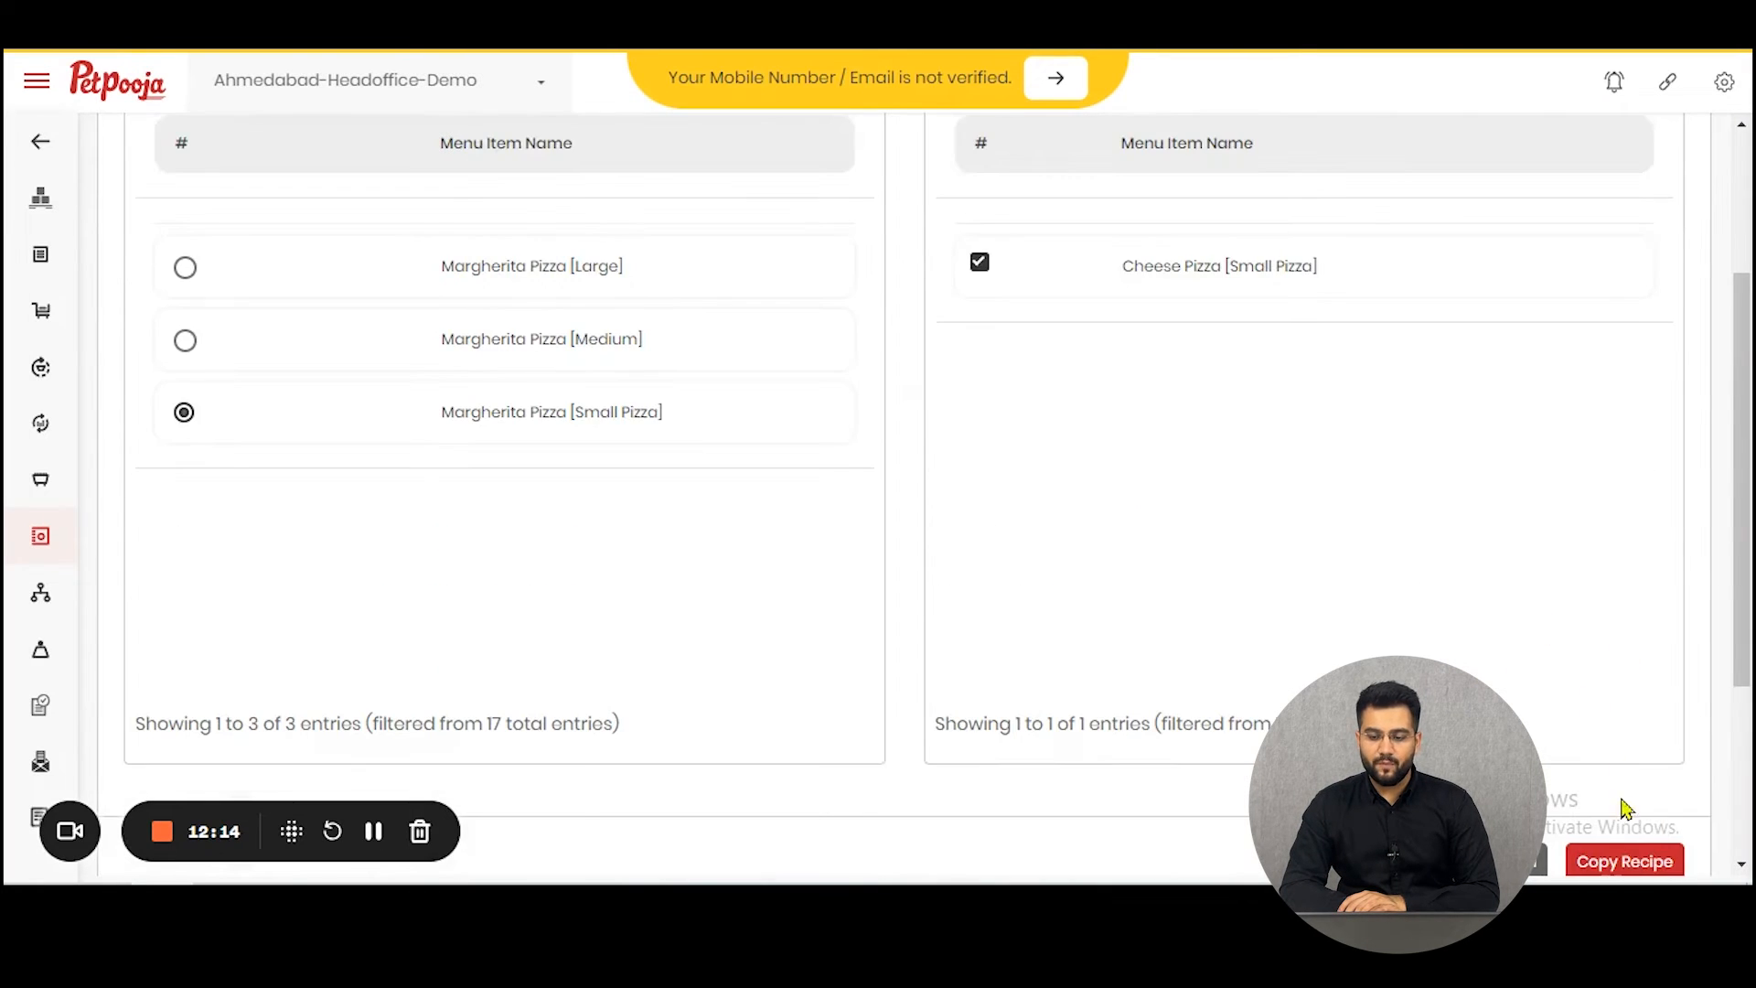
click(1637, 858)
scroll(980, 400, down, 1)
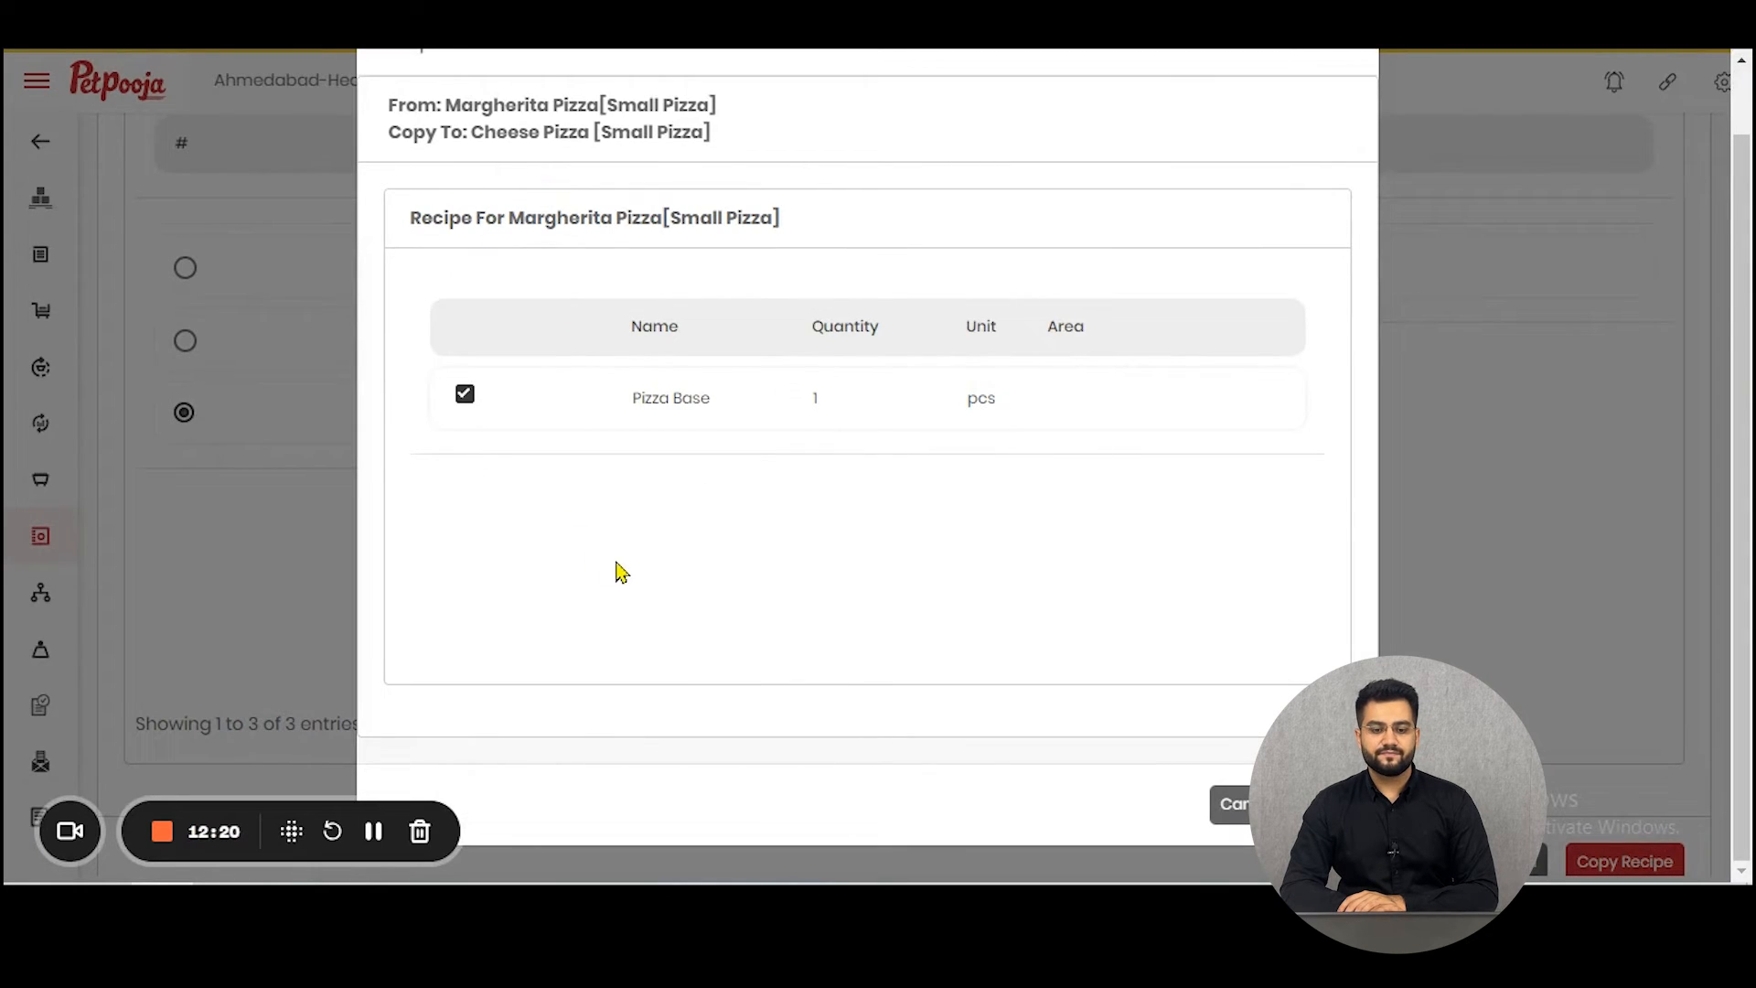
click(1234, 818)
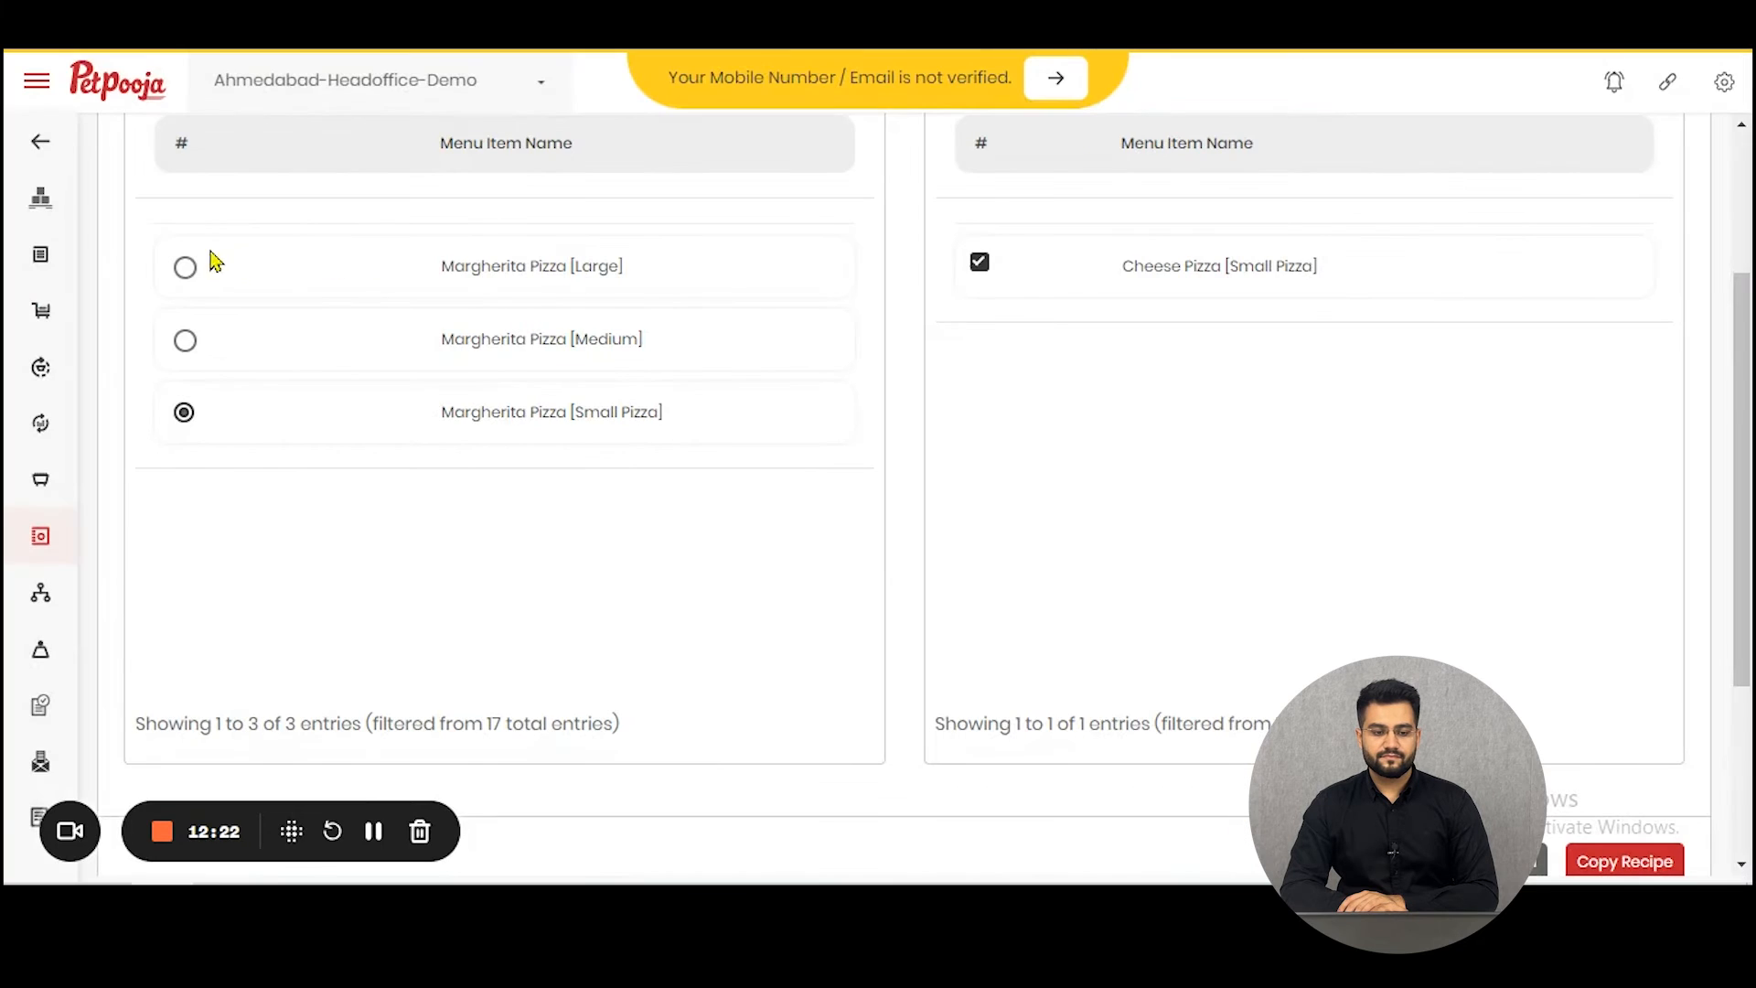
- Switch the copy source to Margherita Pizza [Large] and review the ingredients to copy to Cheese Pizza [Small Pizza]
click(185, 271)
click(1652, 873)
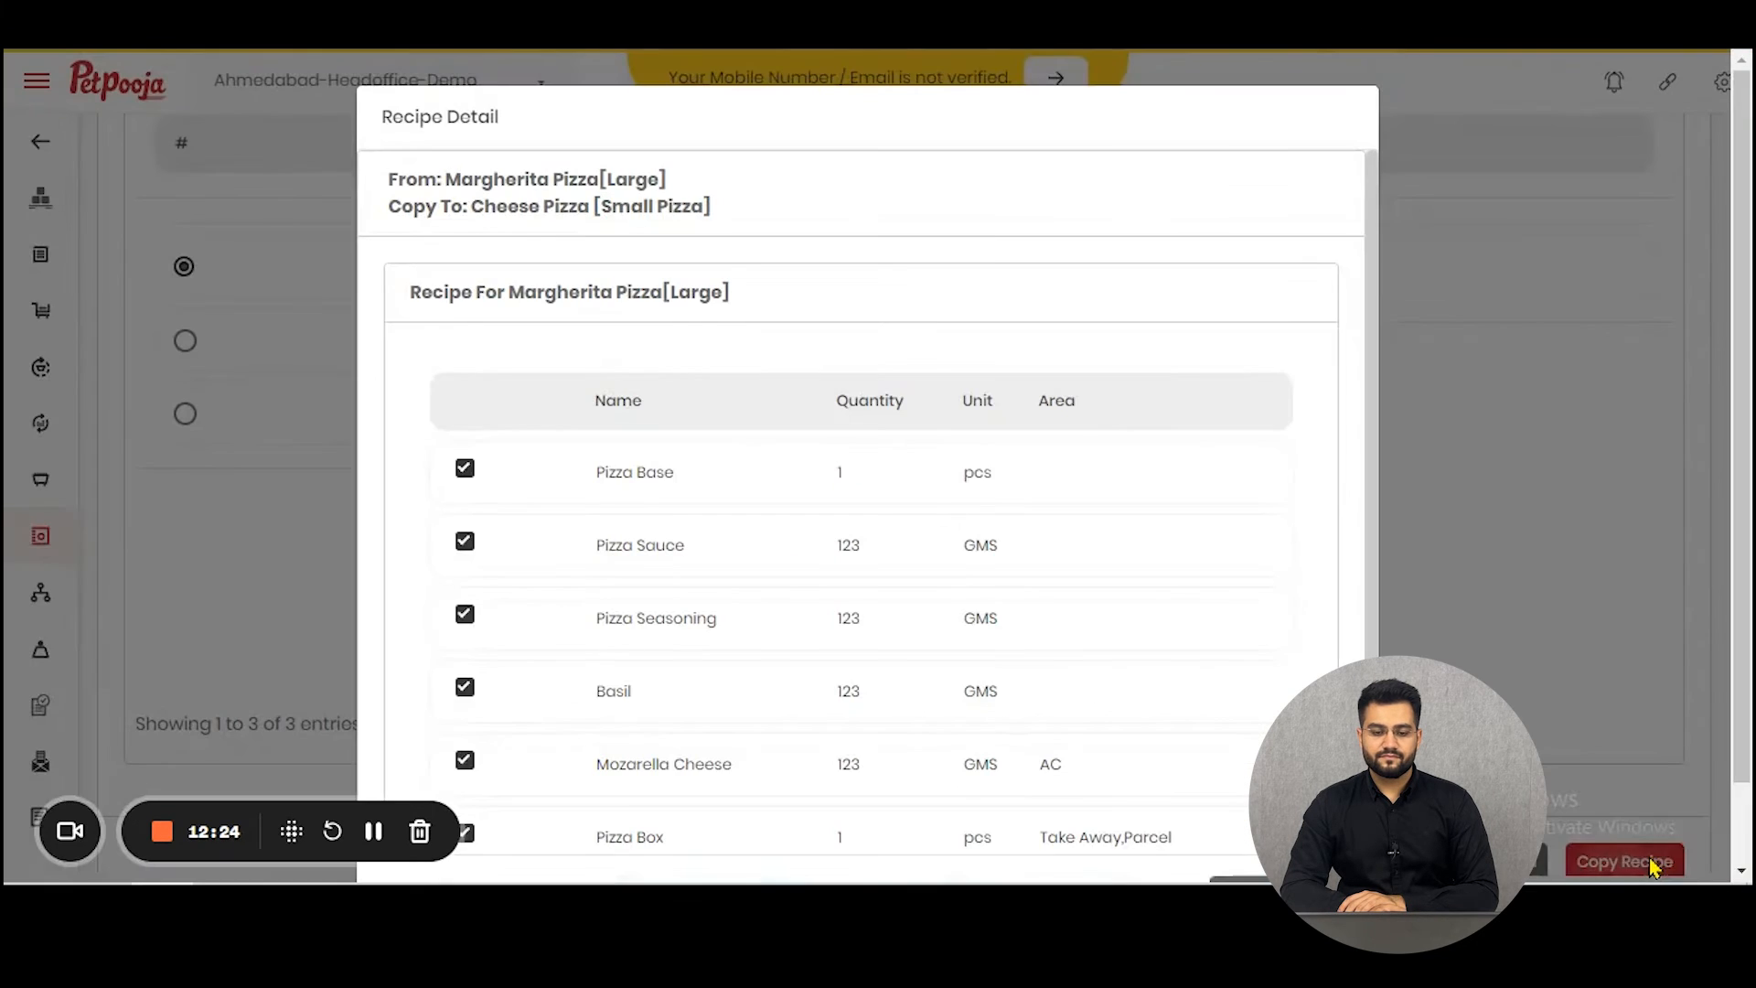
scroll(948, 543, down, 2)
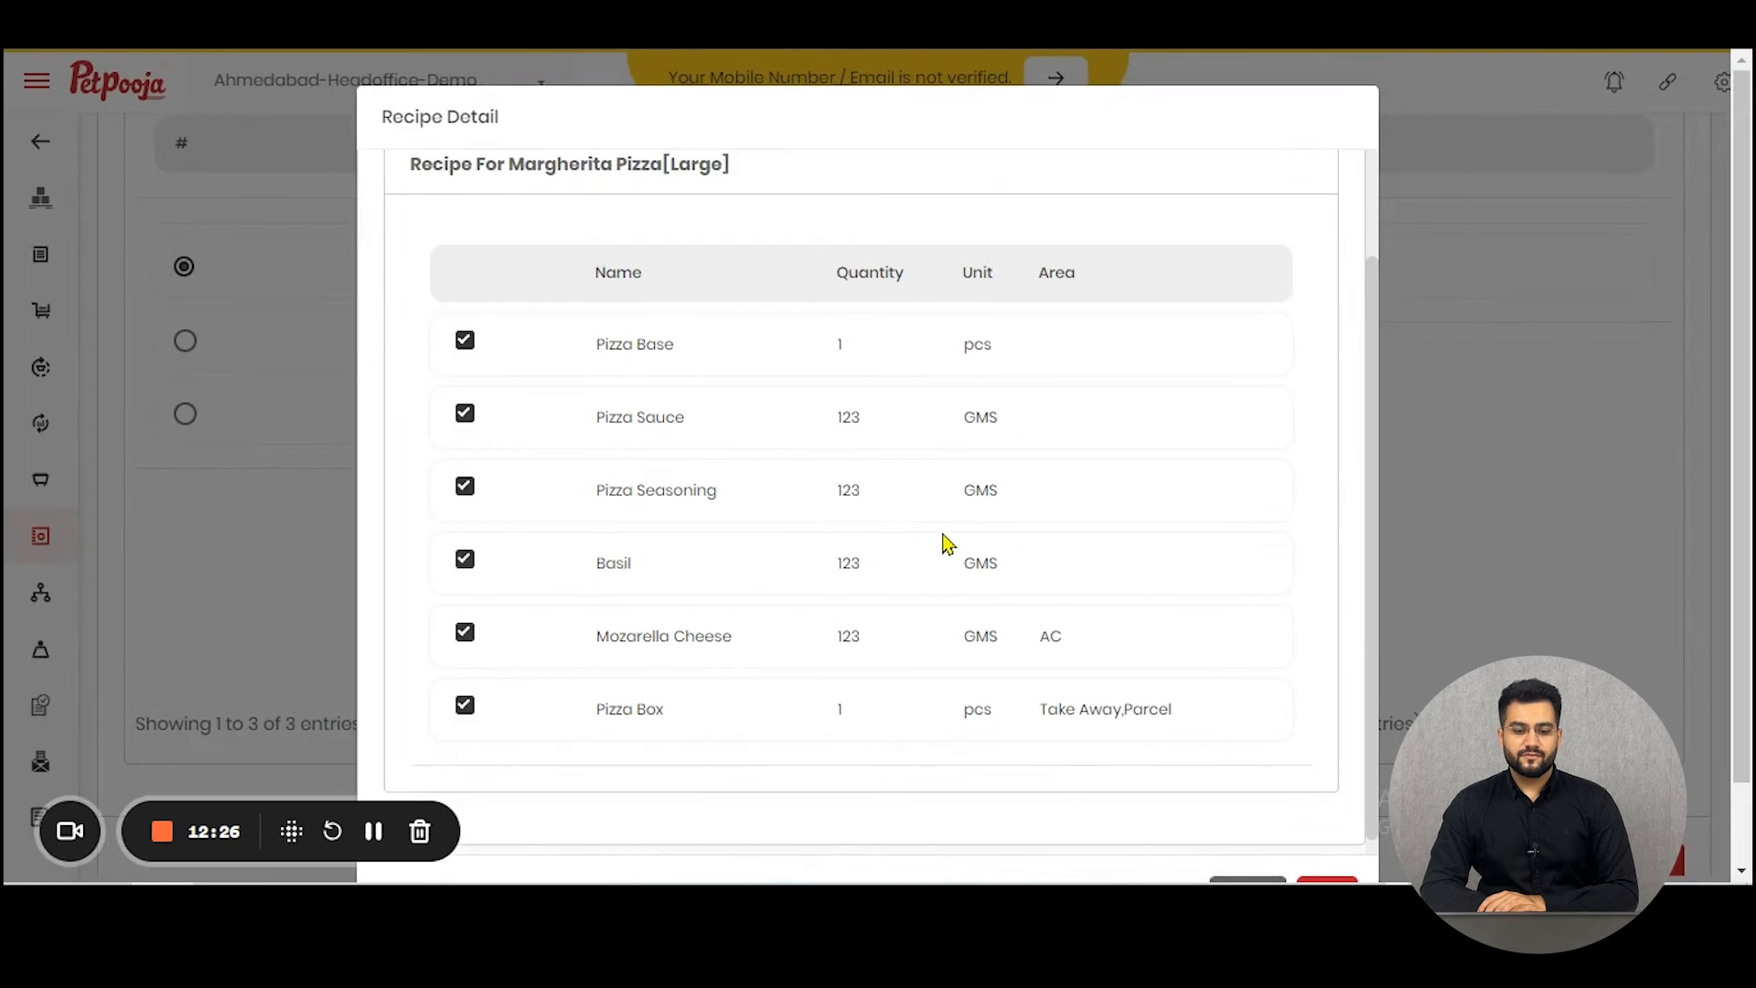
scroll(948, 544, down, 1)
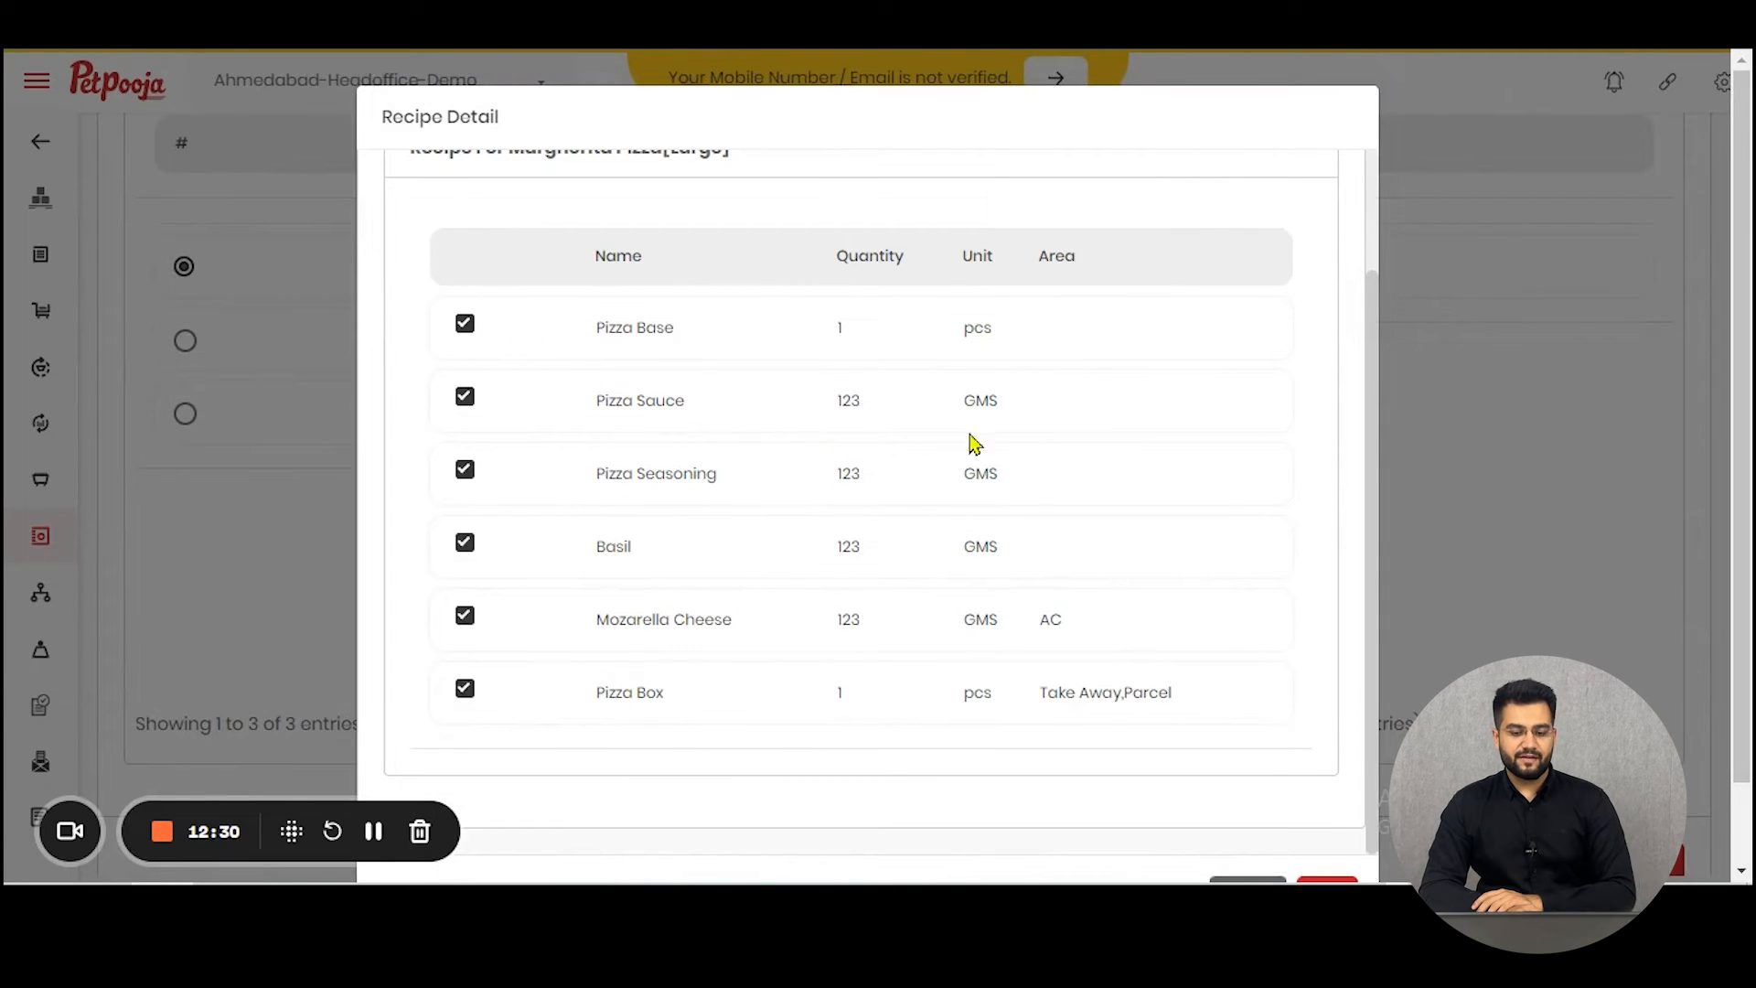
scroll(974, 444, down, 1)
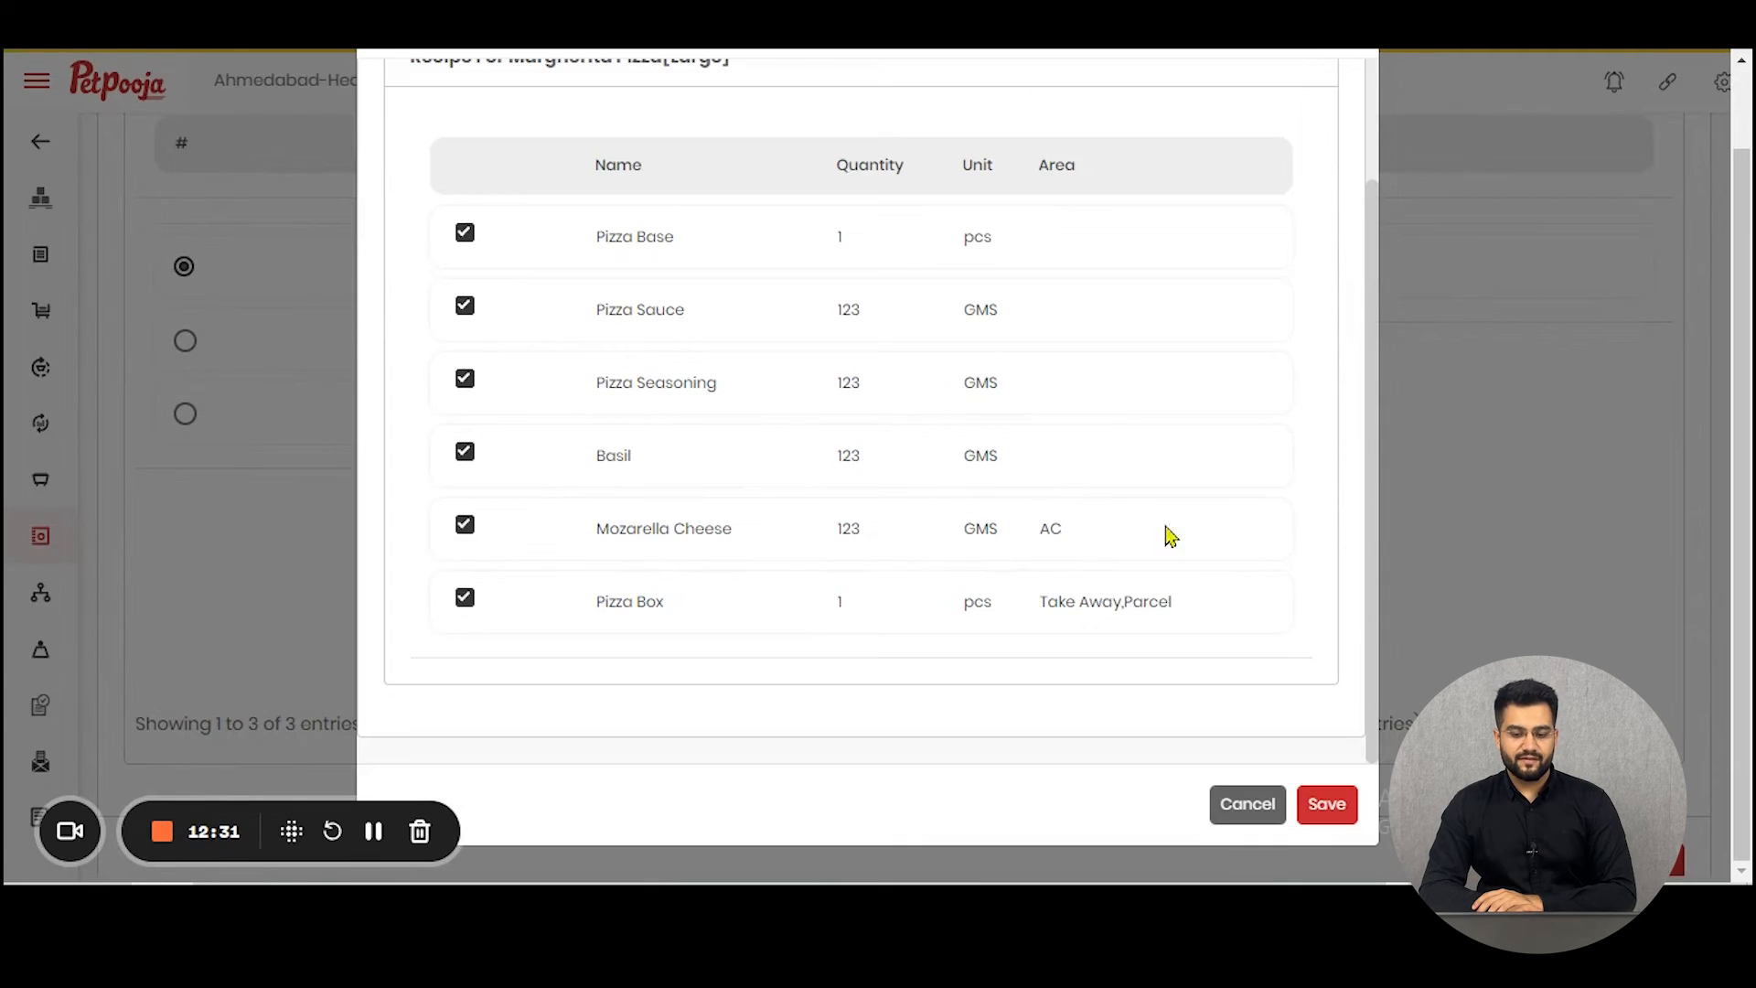
- Exclude and re-include Mozarella Cheese and Basil, and save the copied recipe with all ingredients
click(465, 524)
click(464, 452)
click(465, 524)
click(464, 452)
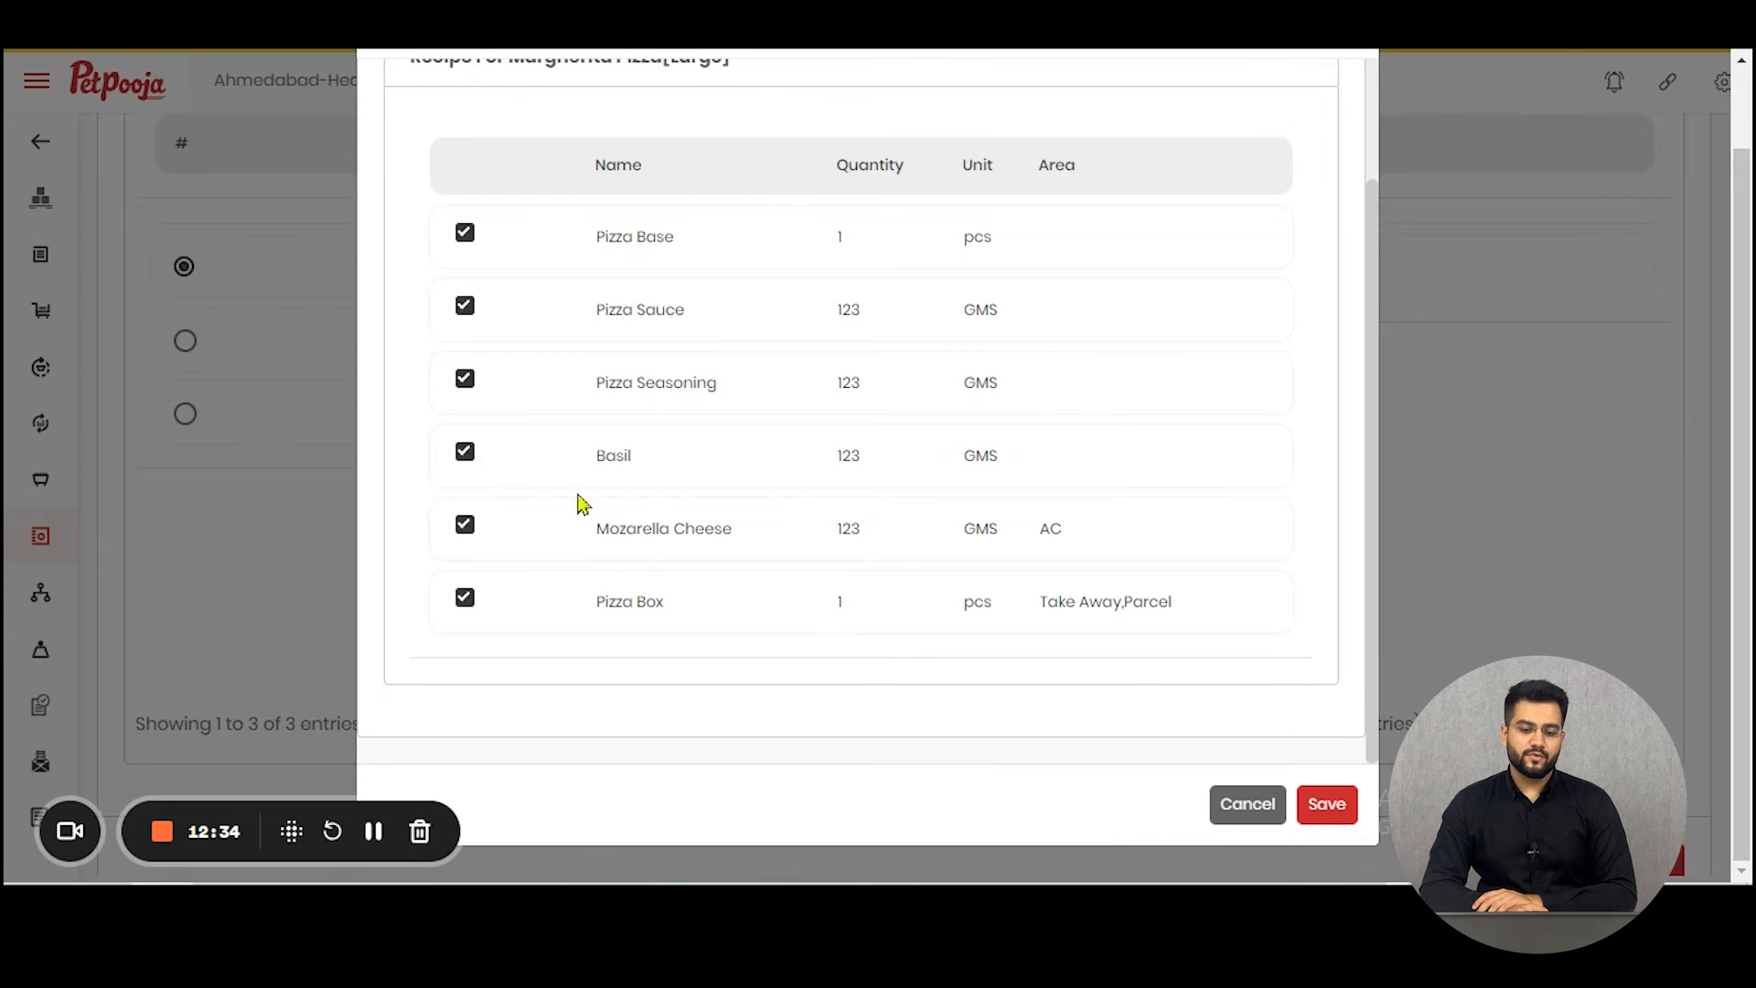
click(1326, 804)
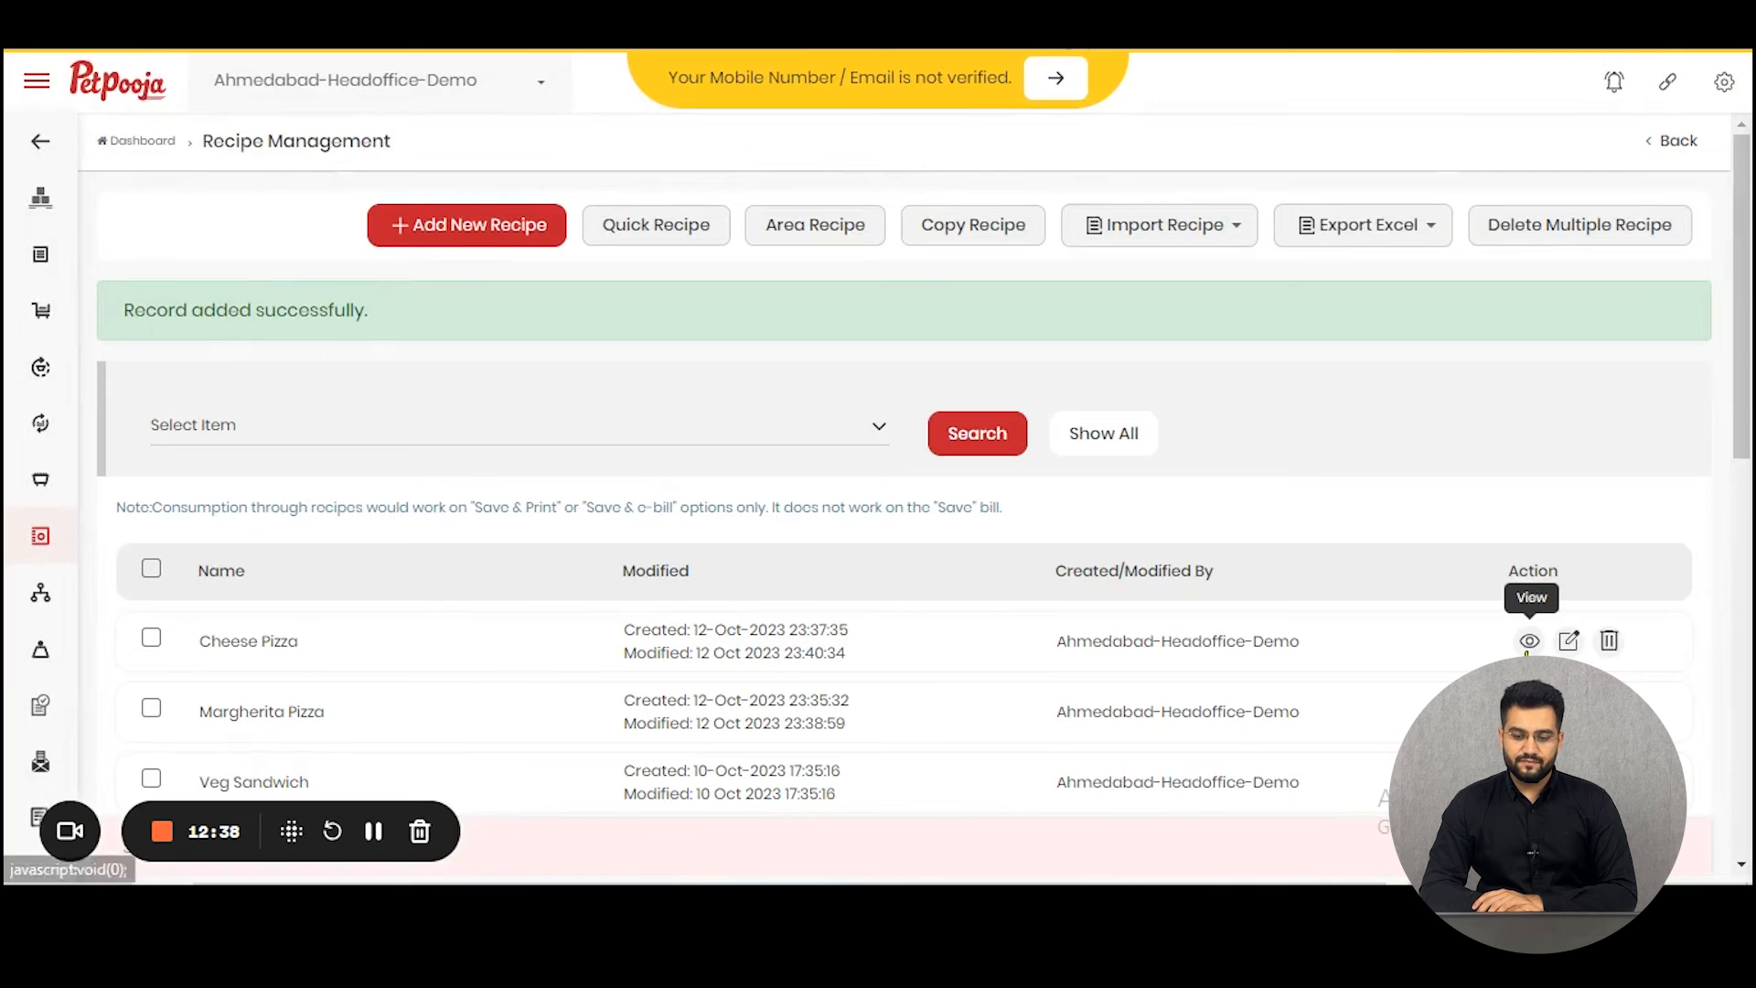
- View the Cheese Pizza recipe and check the ingredients copied to its Small Pizza variation
click(1528, 641)
scroll(933, 556, down, 4)
scroll(913, 553, up, 4)
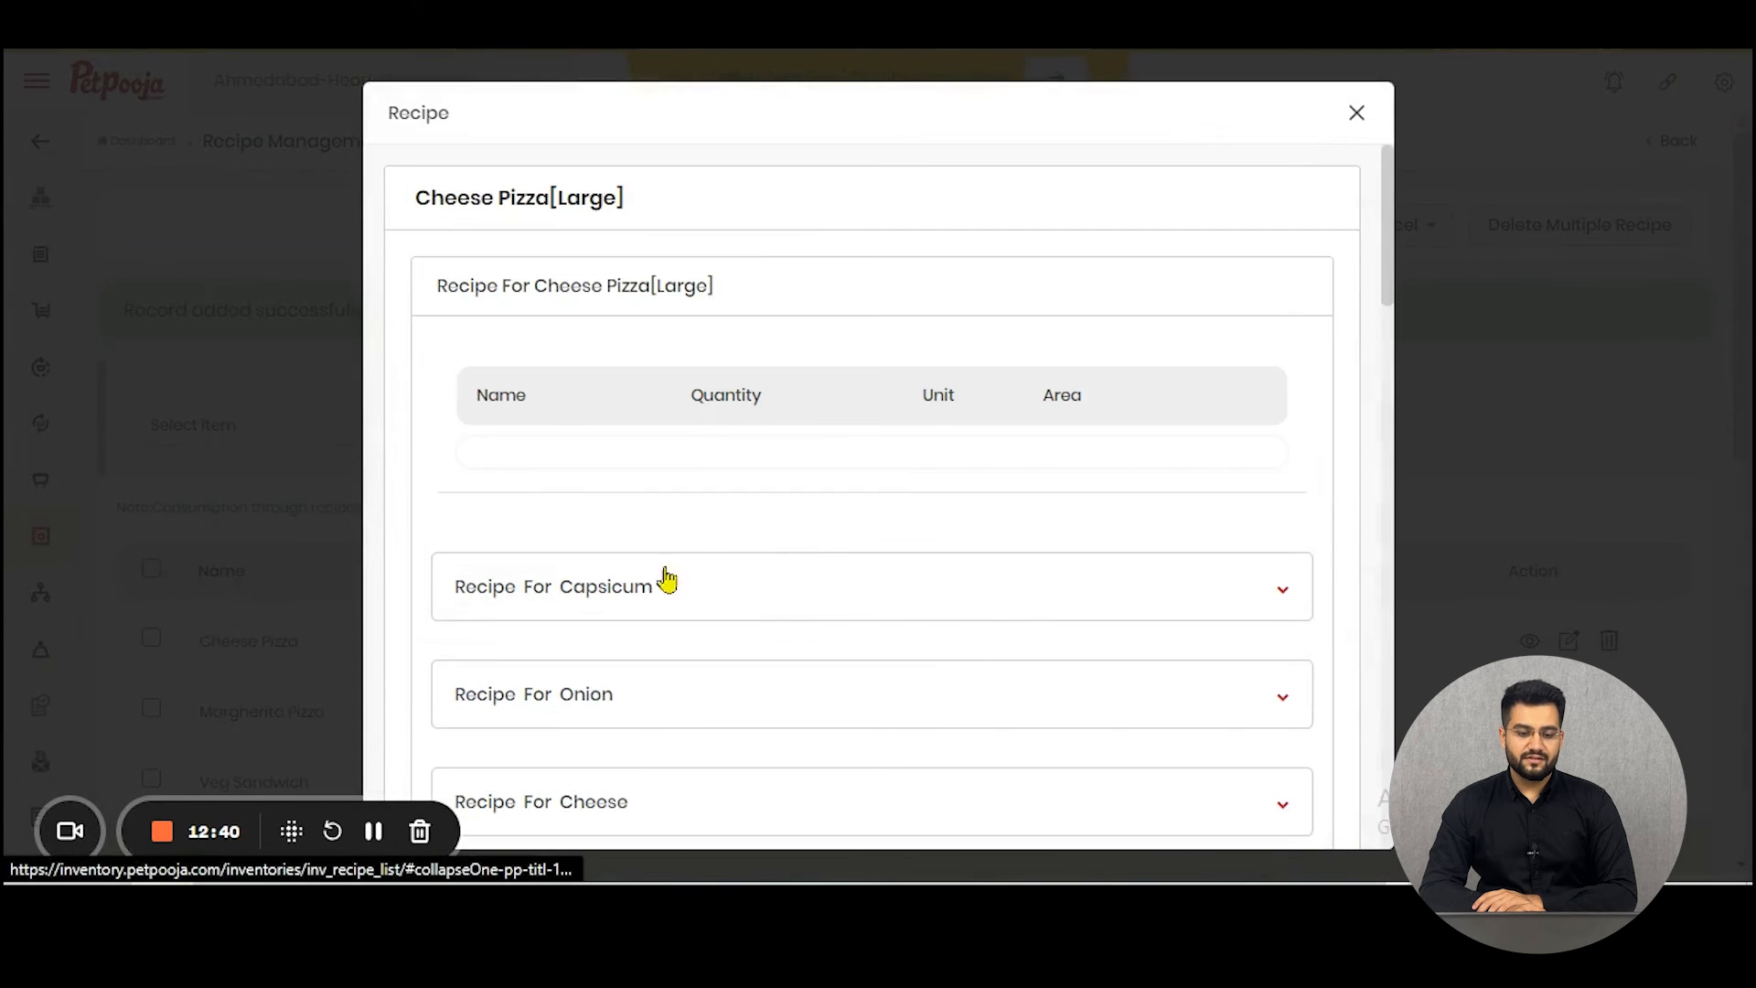
click(665, 582)
scroll(658, 549, down, 15)
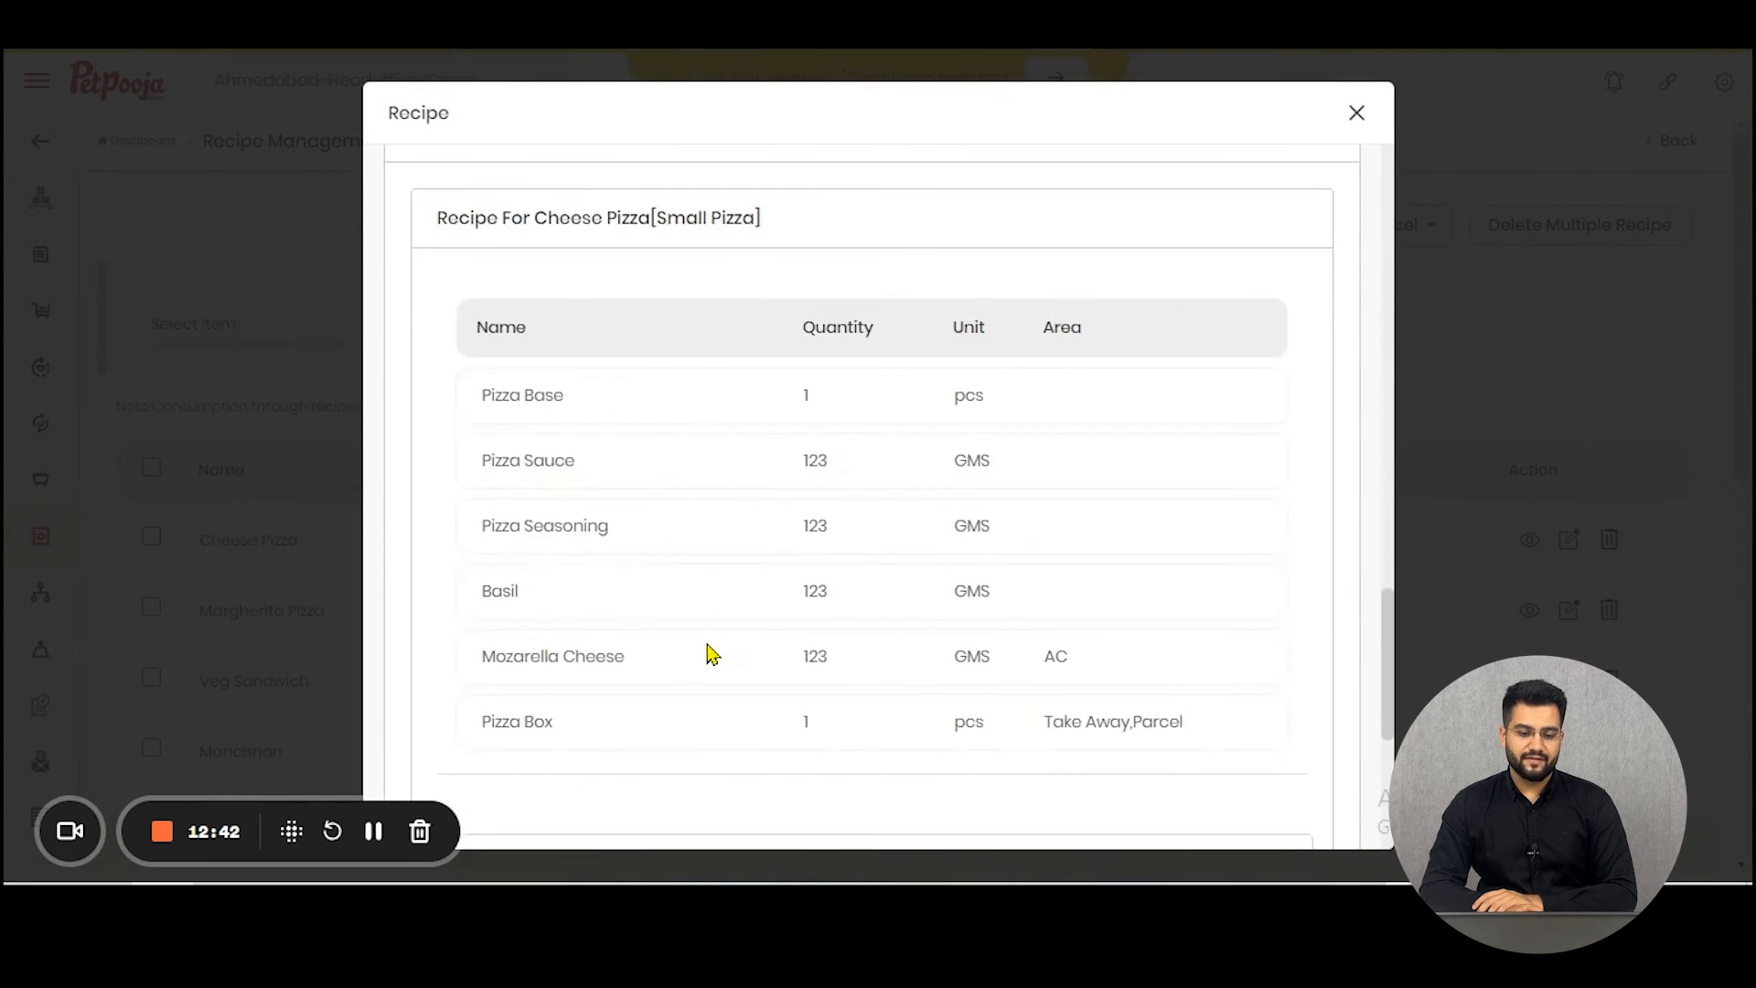
scroll(731, 594, down, 3)
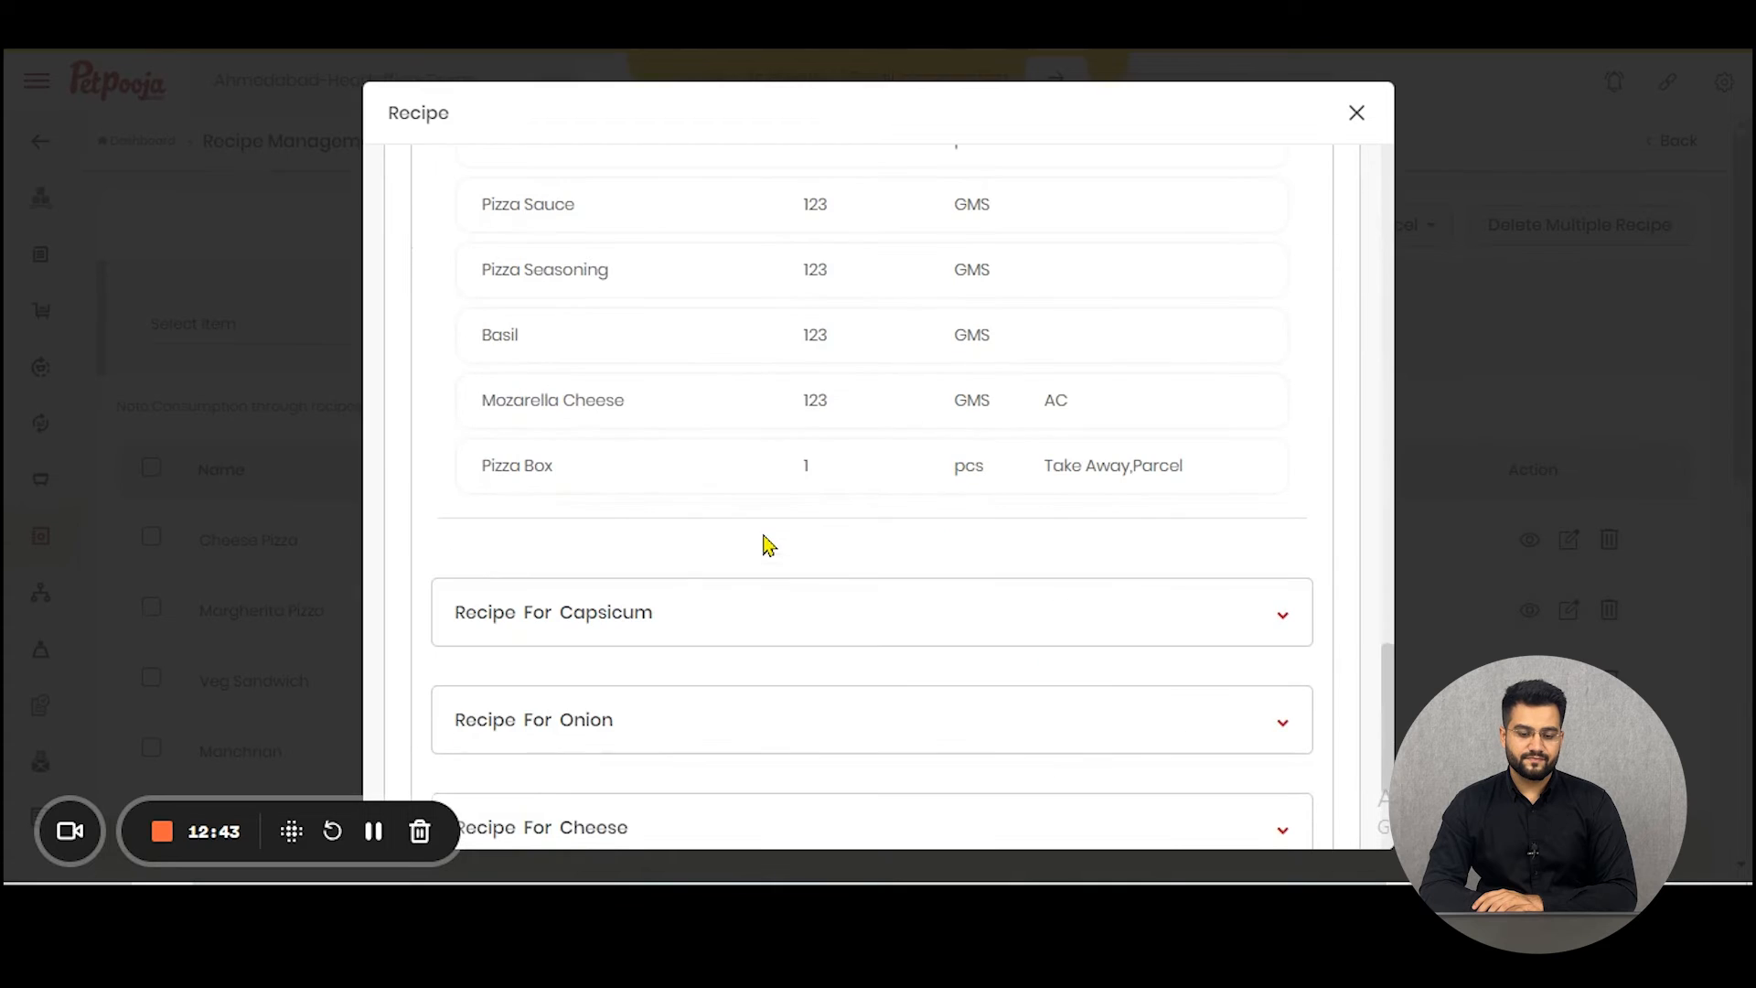
click(1356, 115)
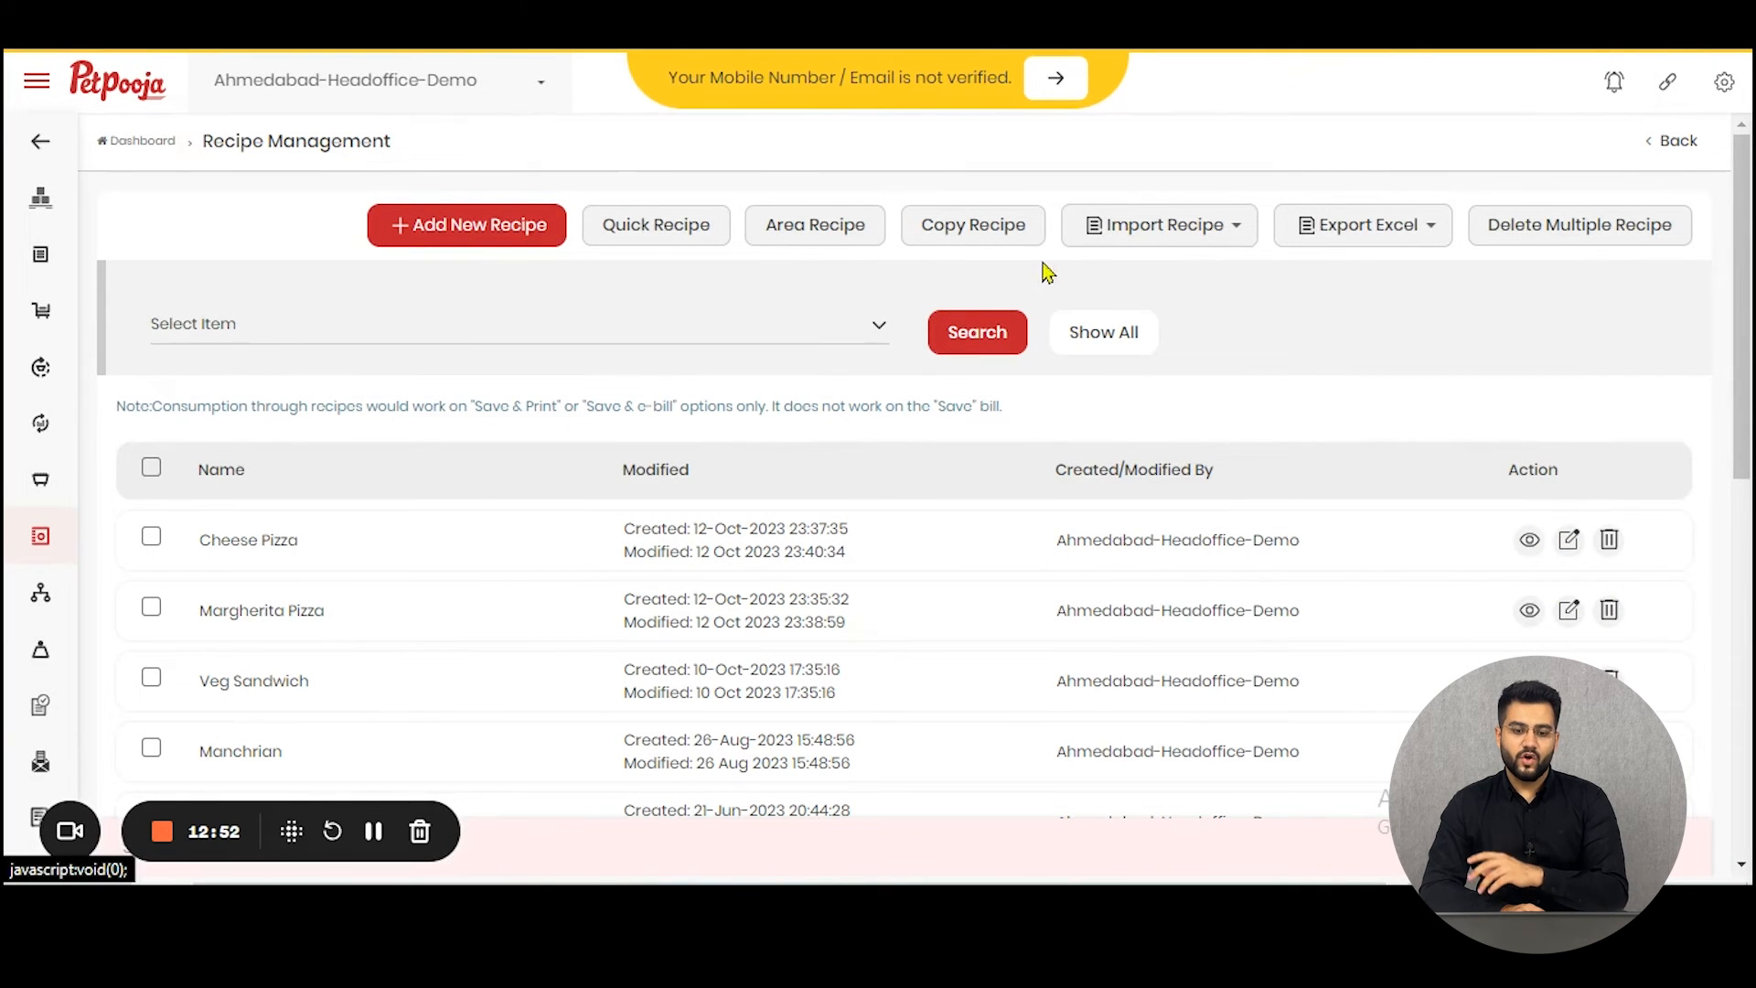
- Open the Quick Recipe form, filter the raw materials by "CHED" and choose Cheddar Cheese [GMS]
click(693, 228)
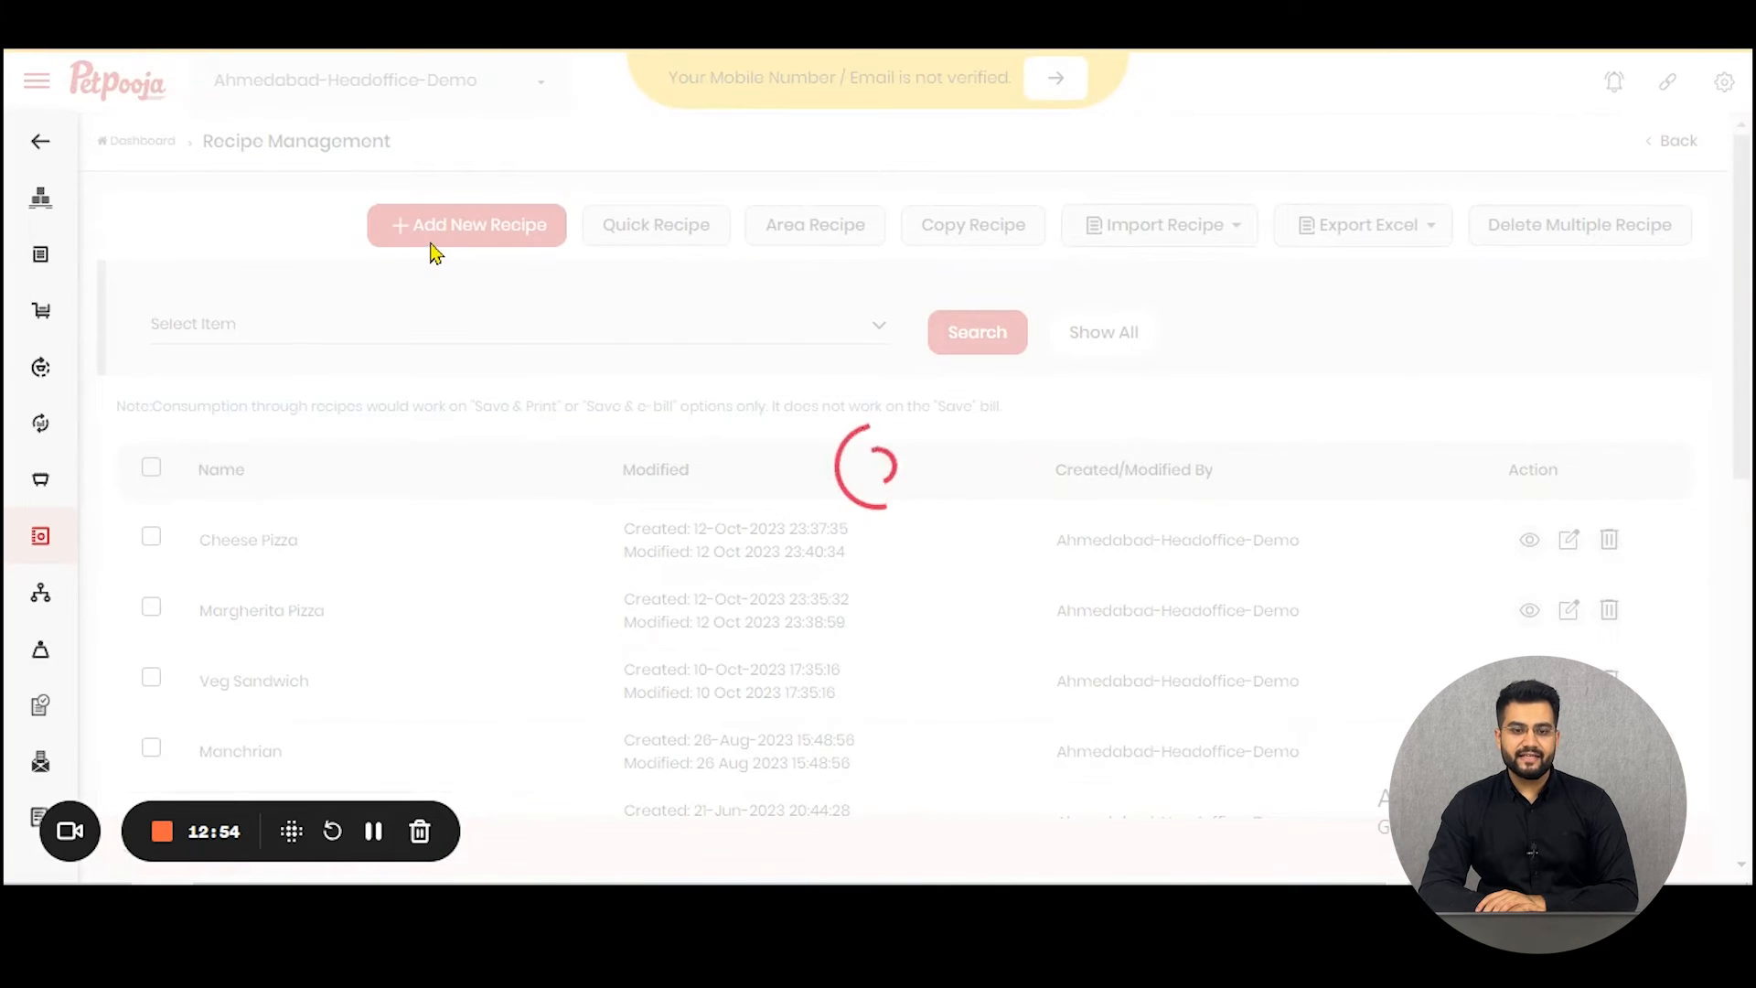
click(614, 327)
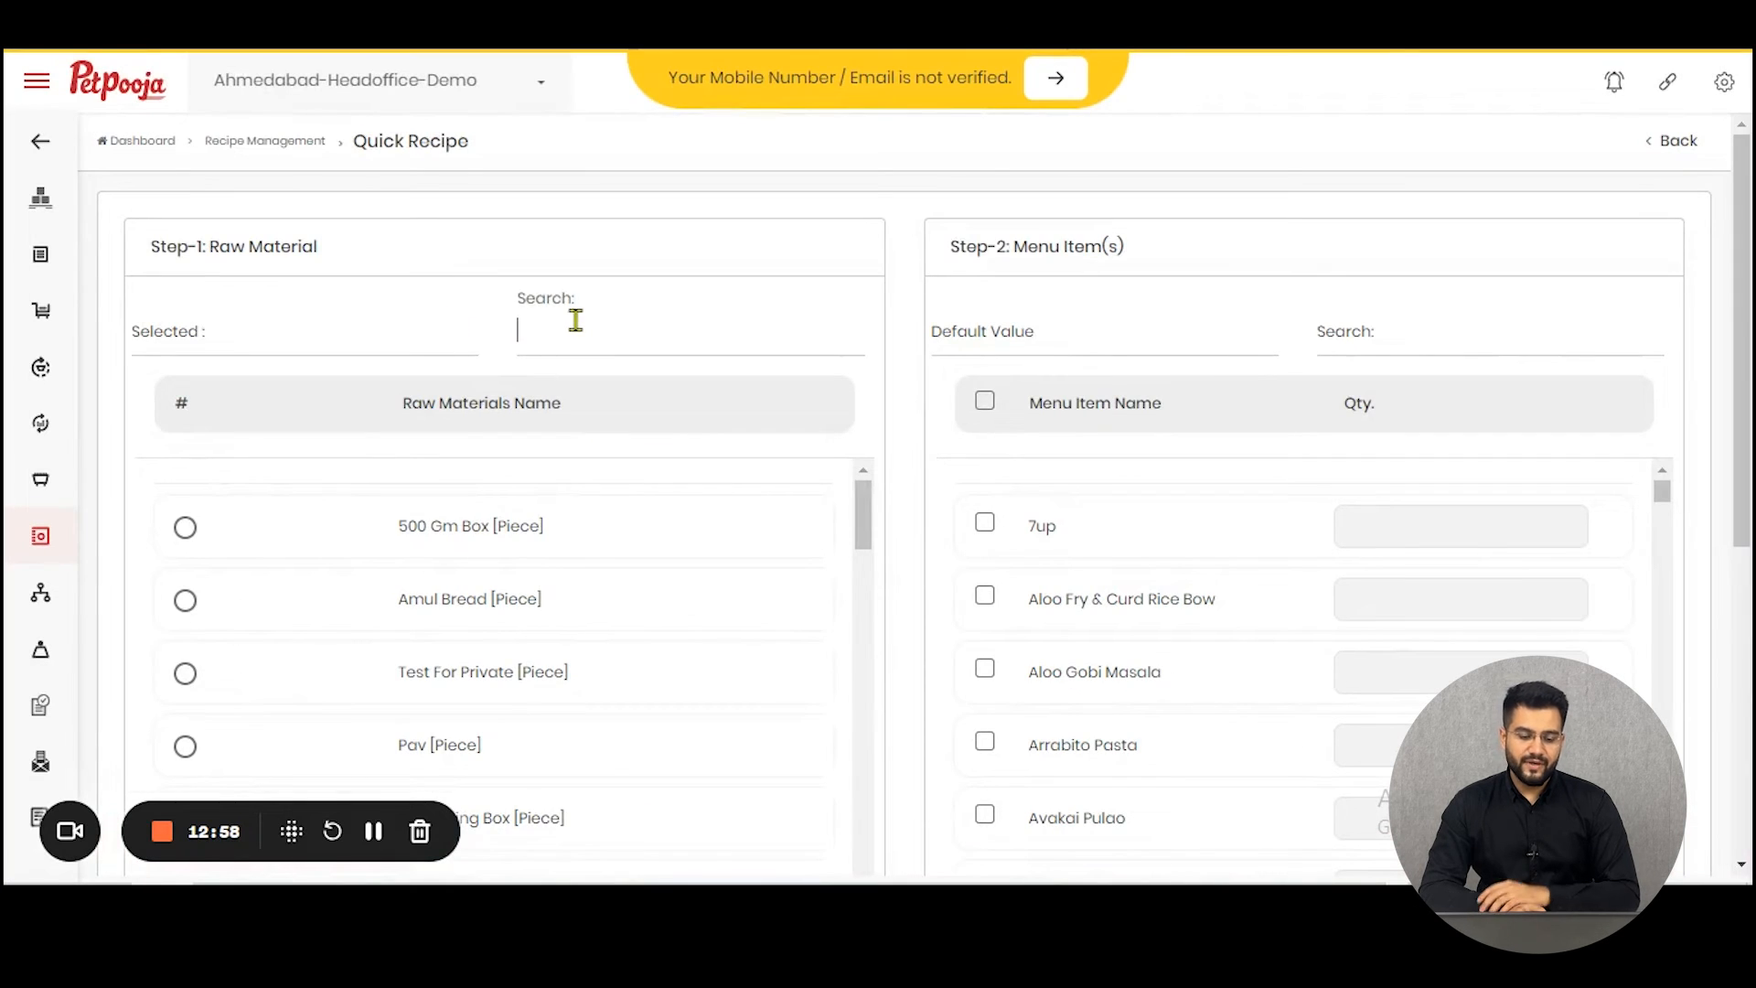
text(Che)
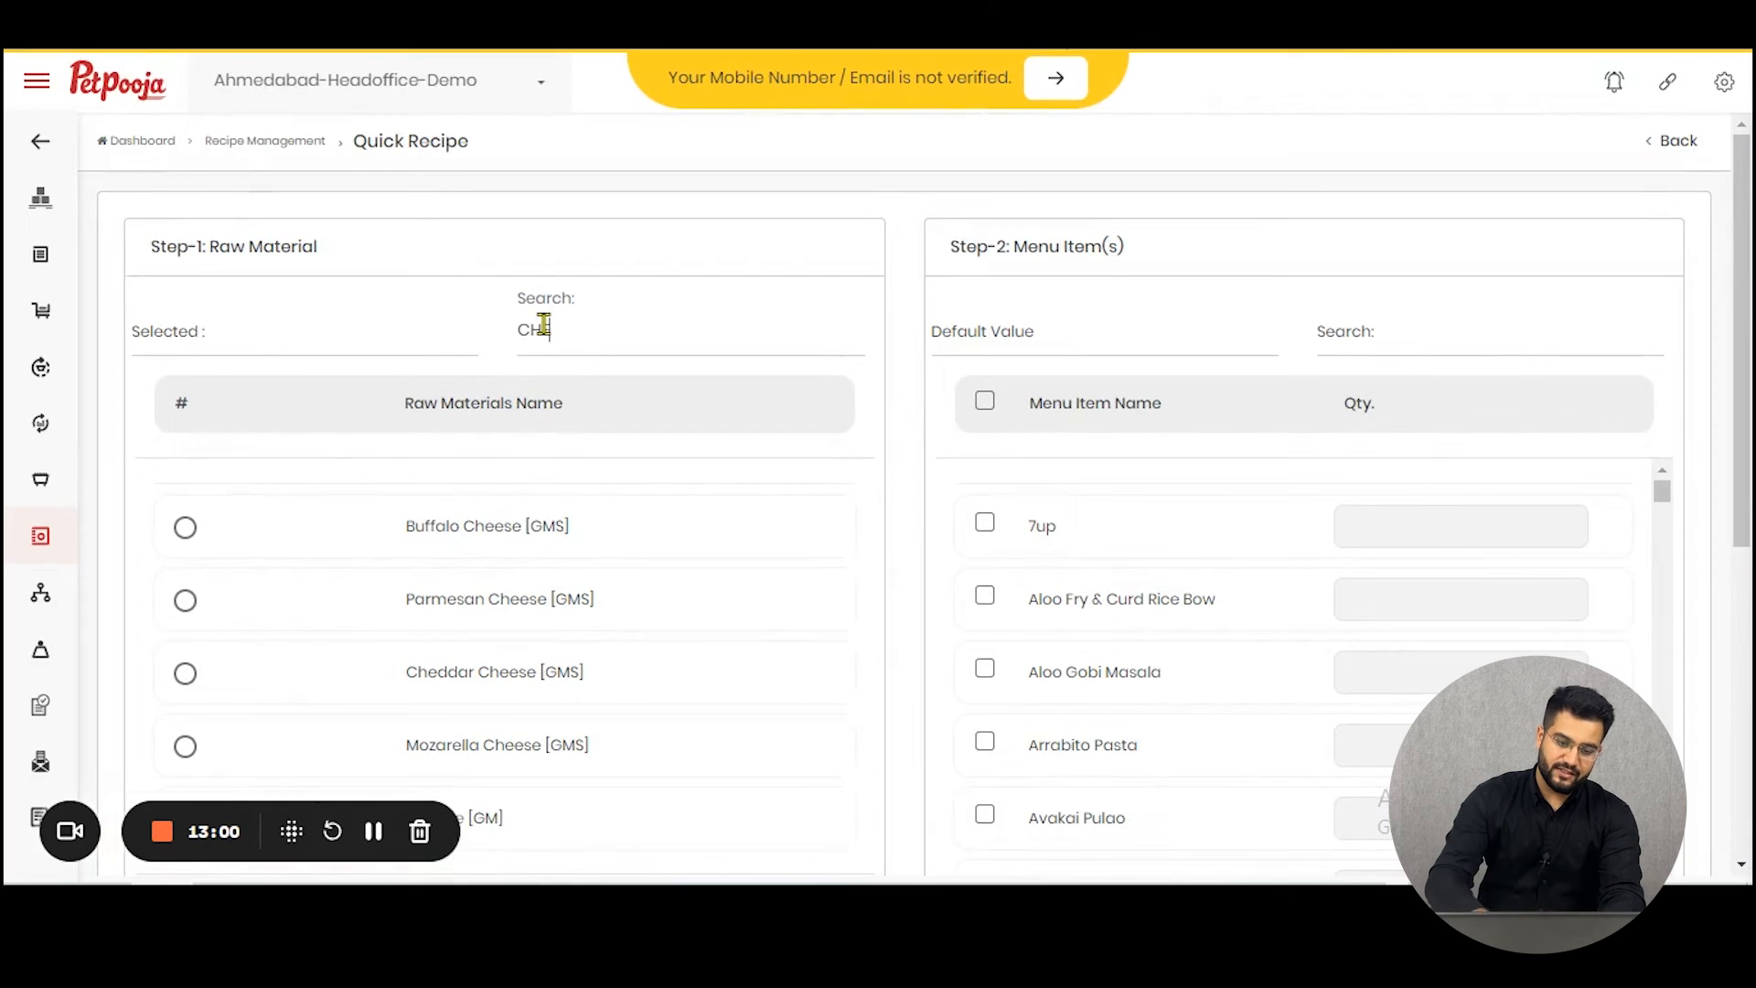
text(D)
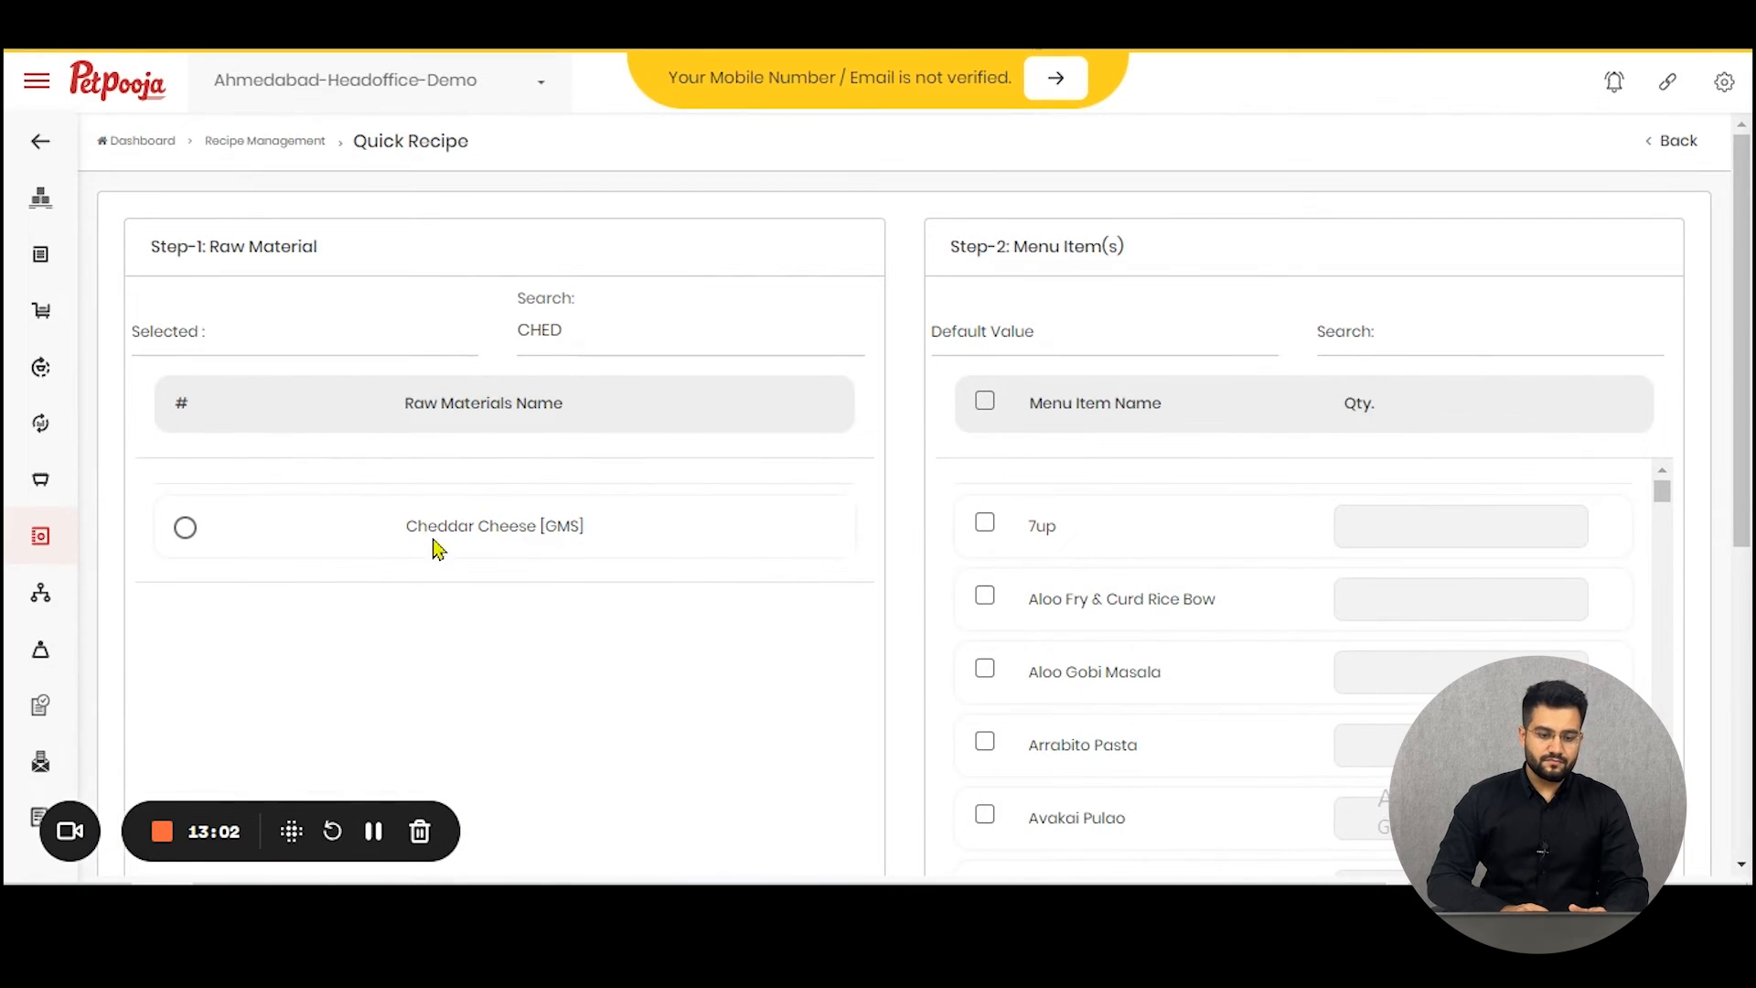
click(185, 528)
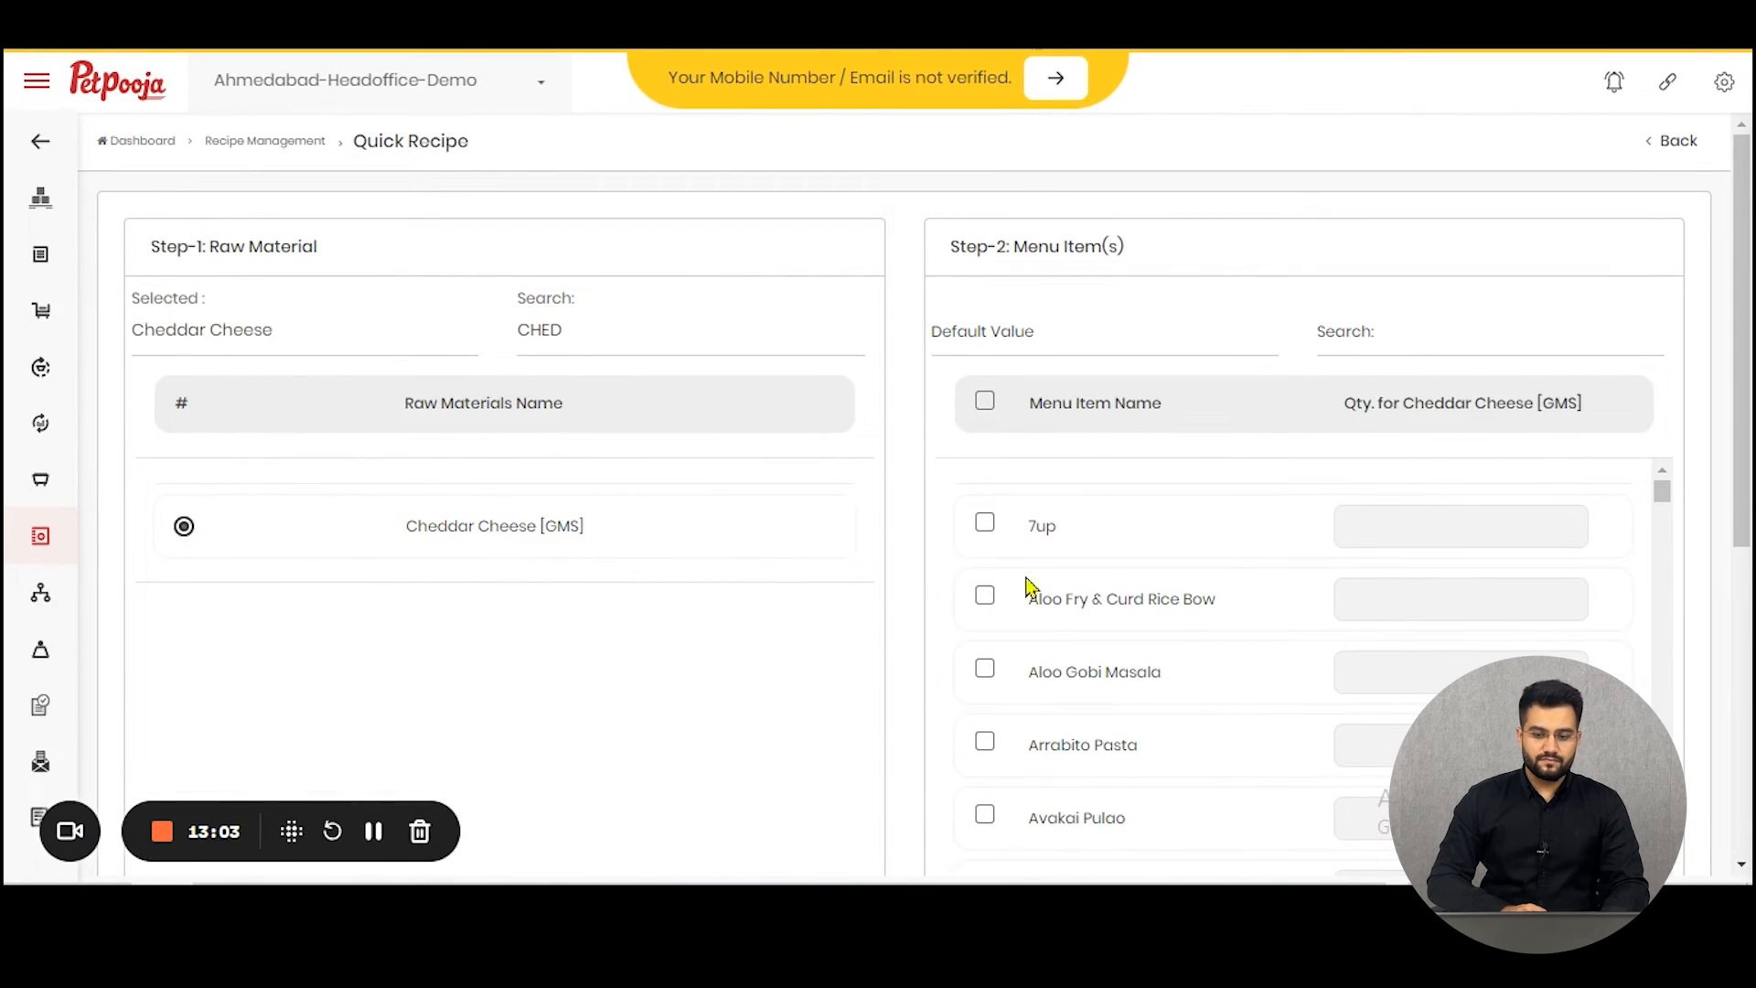
- Filter the menu items by "CHEESE PIZZA" and select Cheese Pizza [Large] for the Cheddar Cheese quick recipe
click(1413, 336)
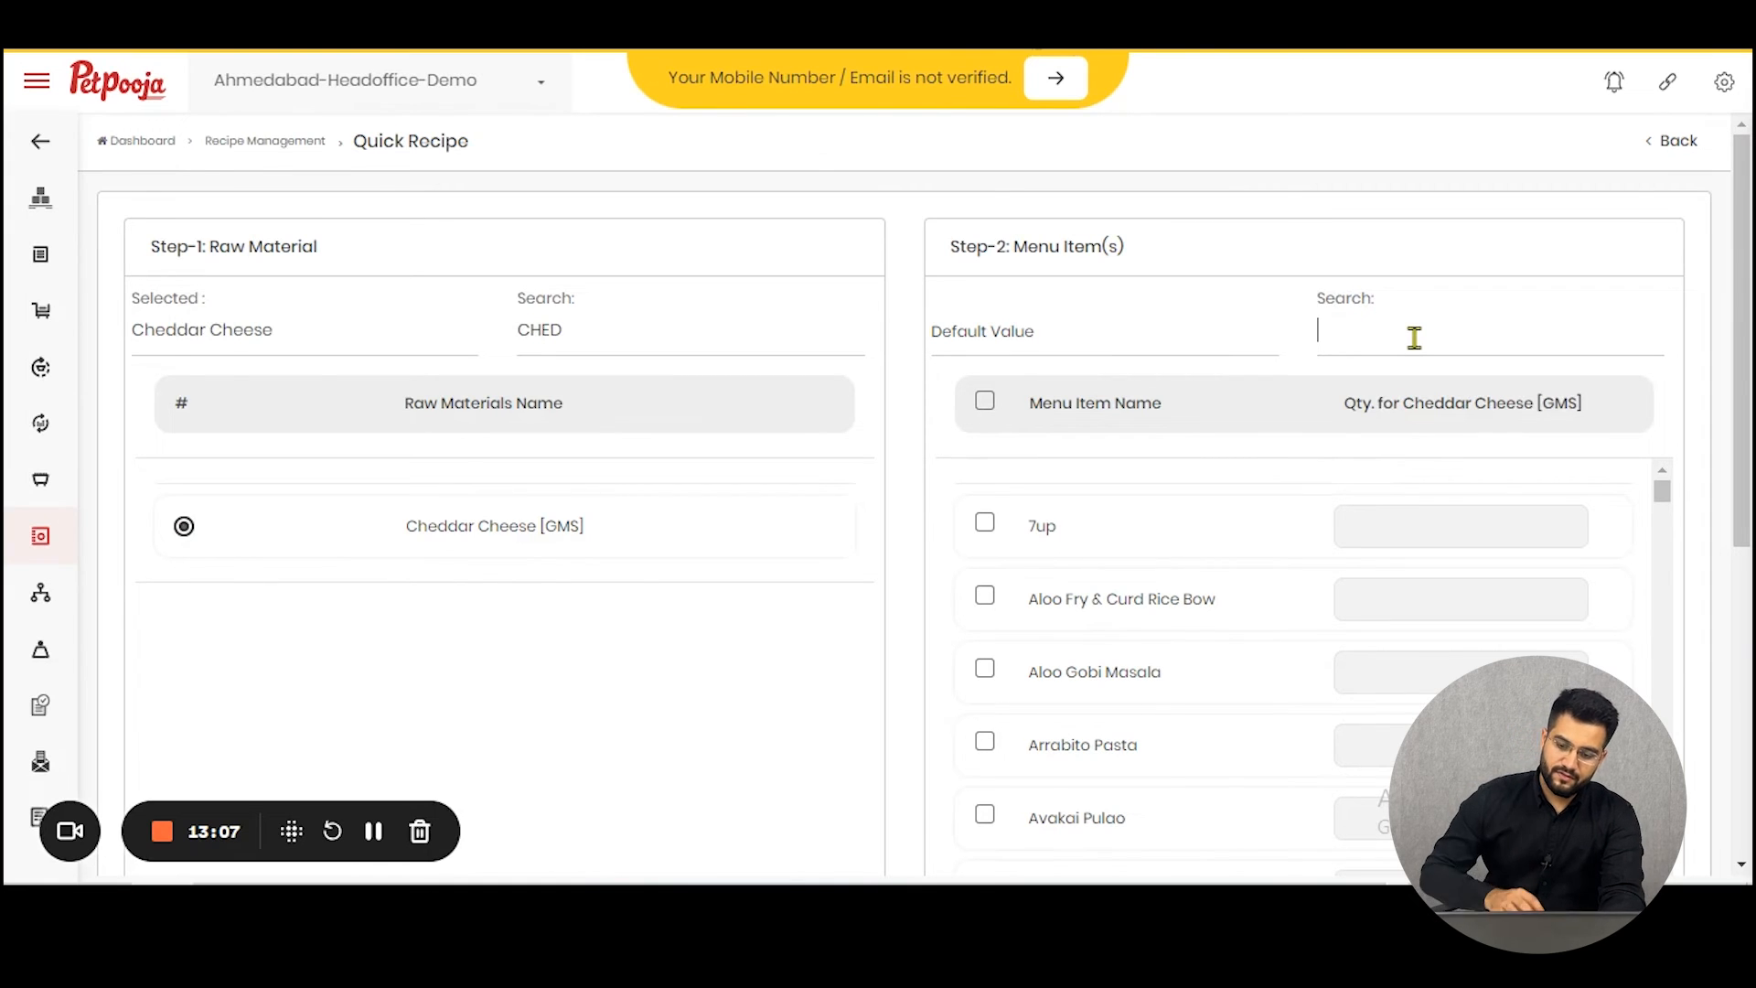
text(CHEE)
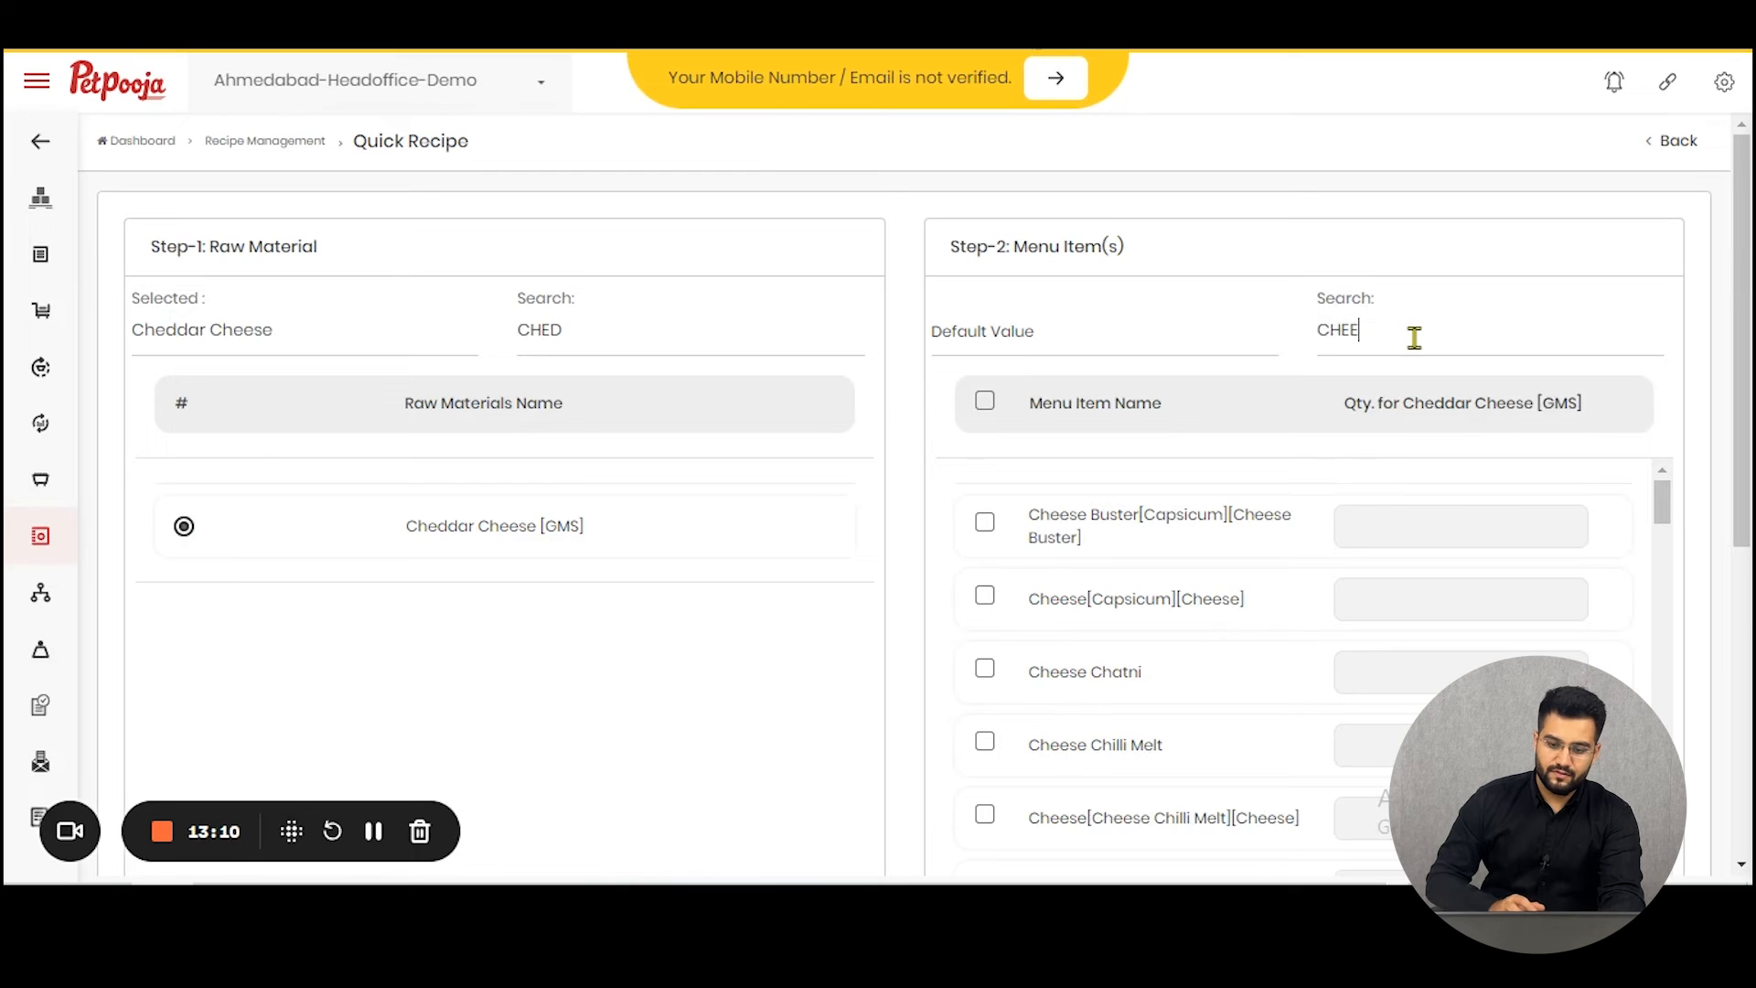
text(SE PIZZA)
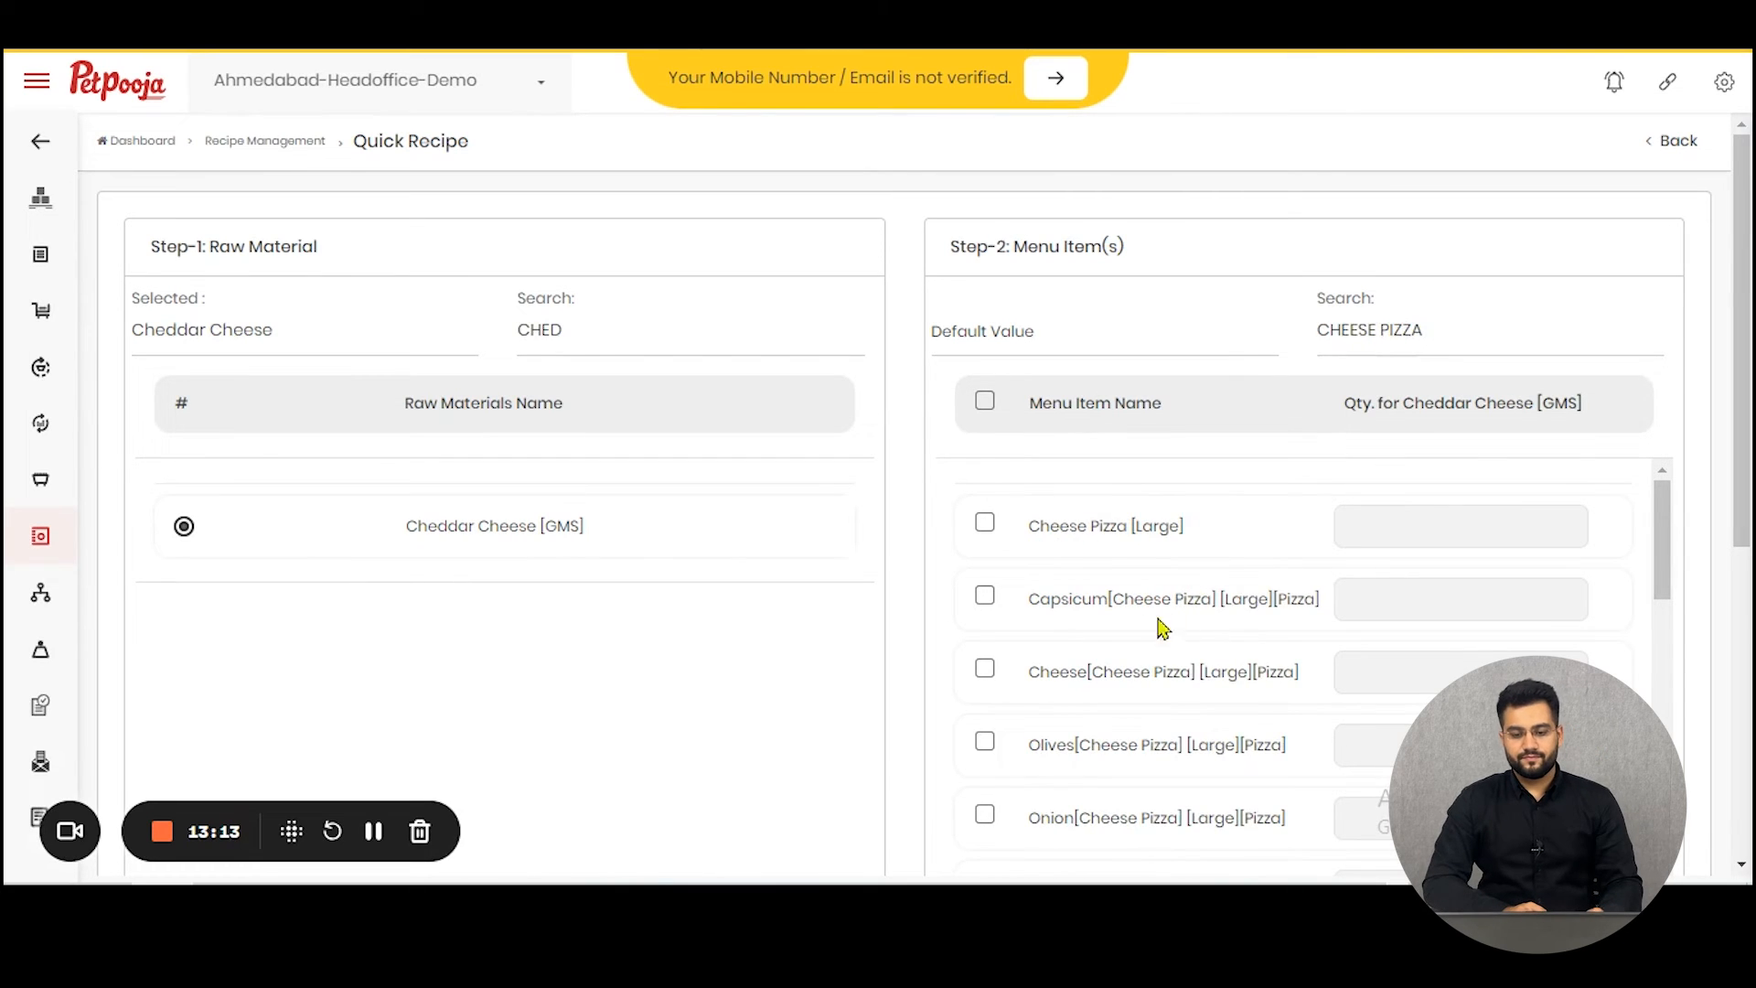
click(985, 524)
scroll(1352, 614, down, 10)
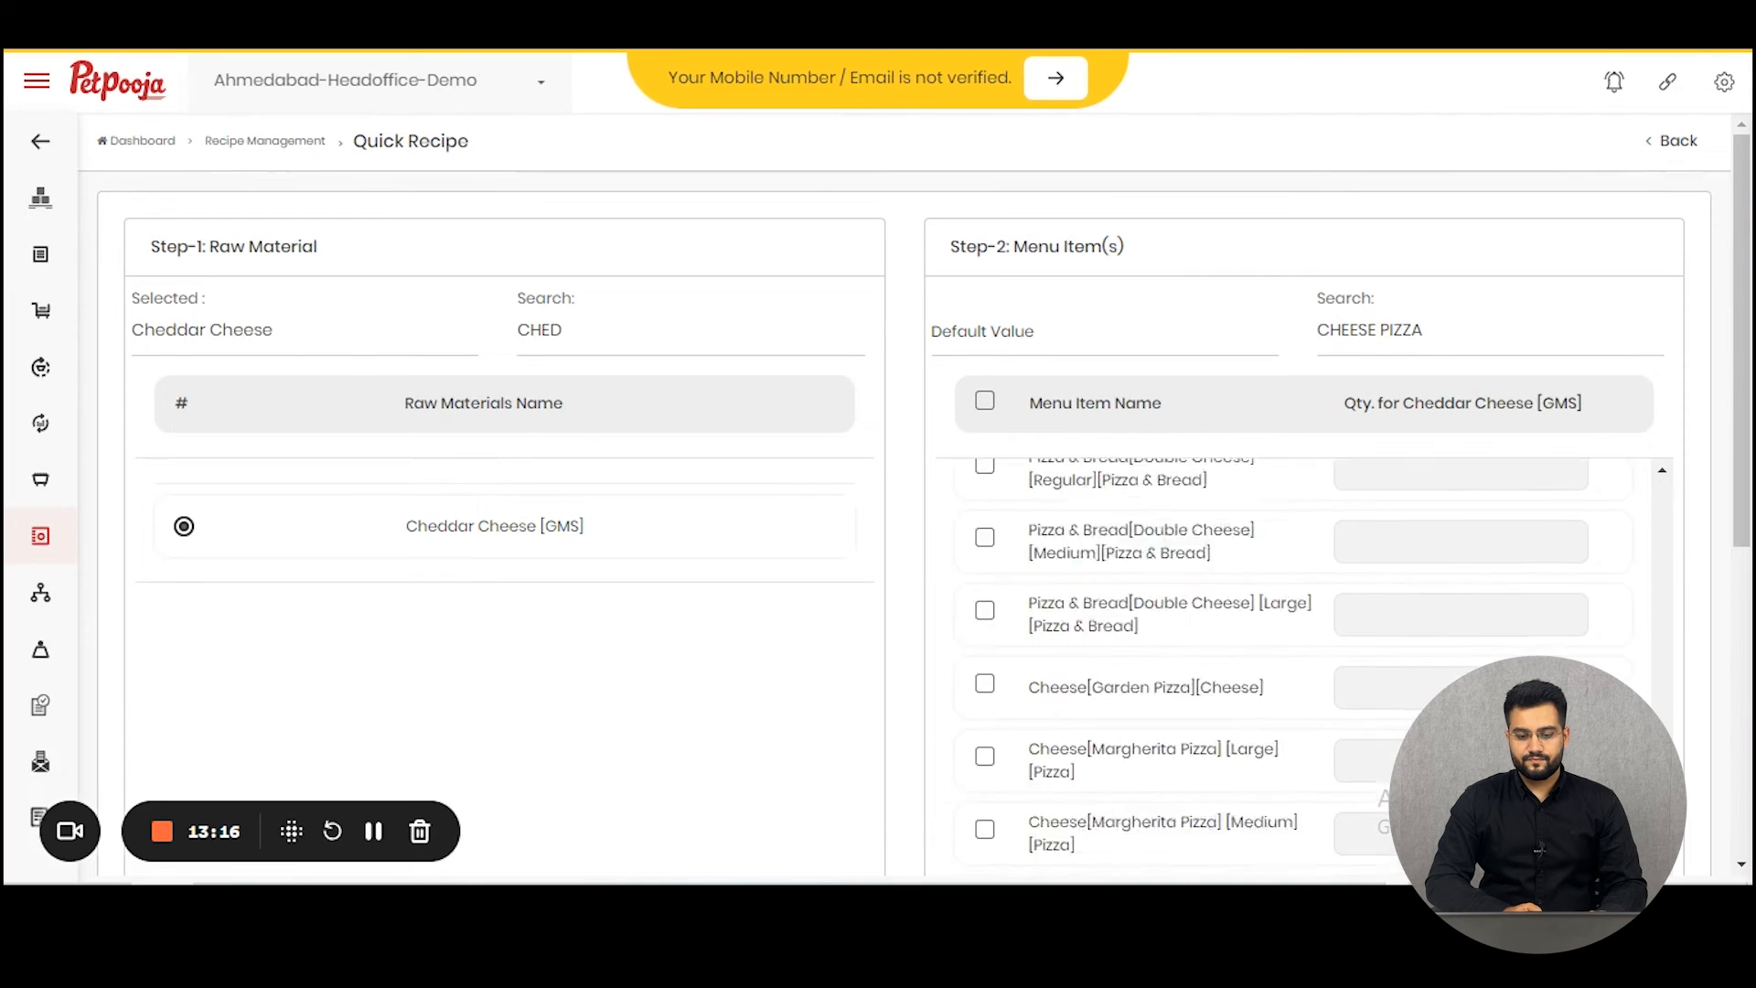
scroll(1222, 764, up, 8)
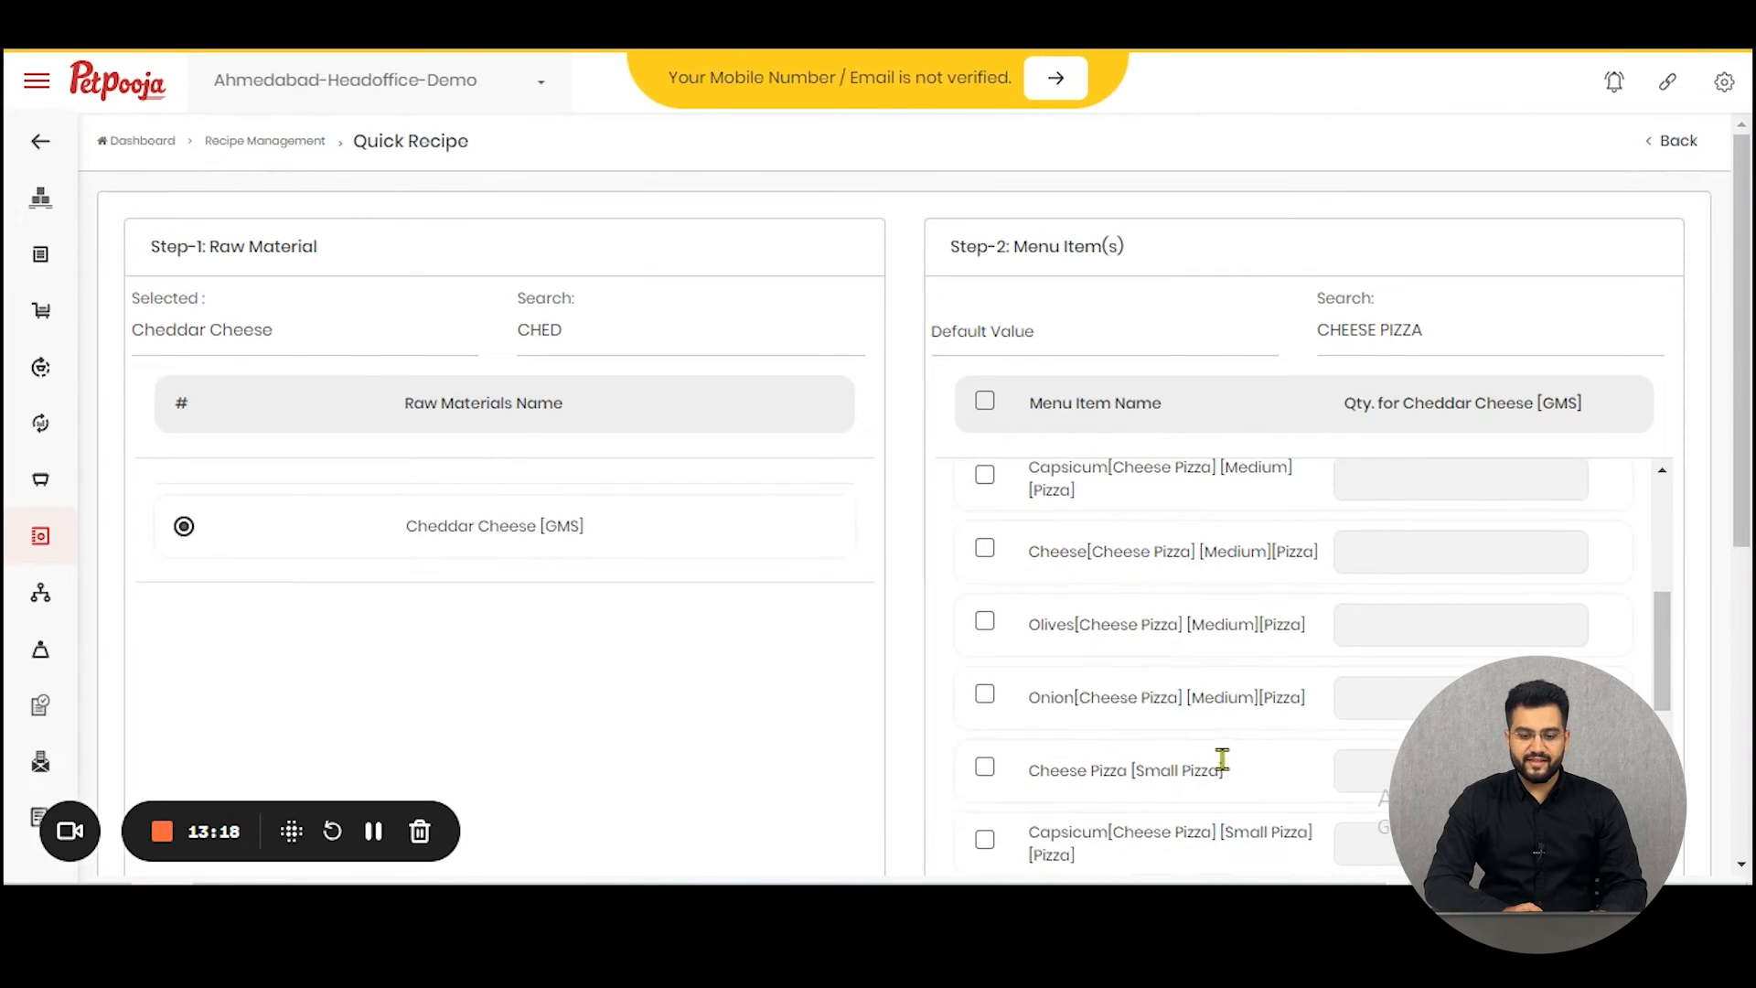
scroll(1152, 631, up, 3)
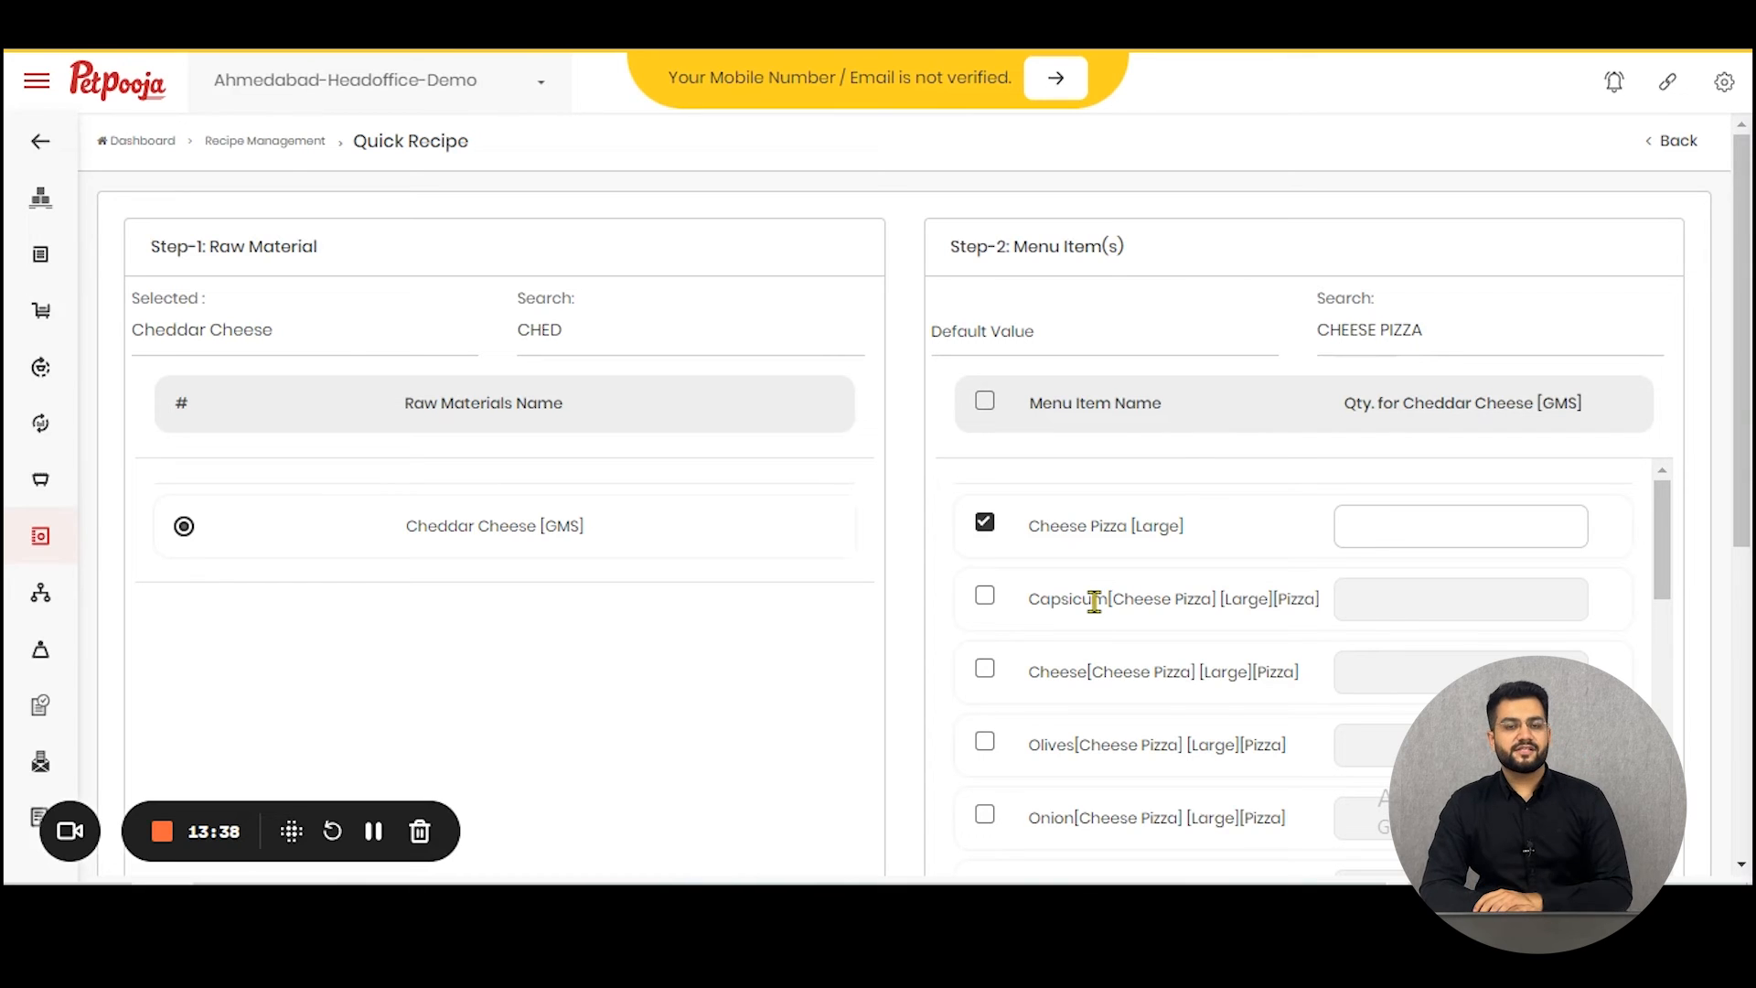
- Set the Cheddar Cheese quantity for Cheese Pizza [Large] to 1, save the quick recipe and return to Recipe Management
click(1387, 518)
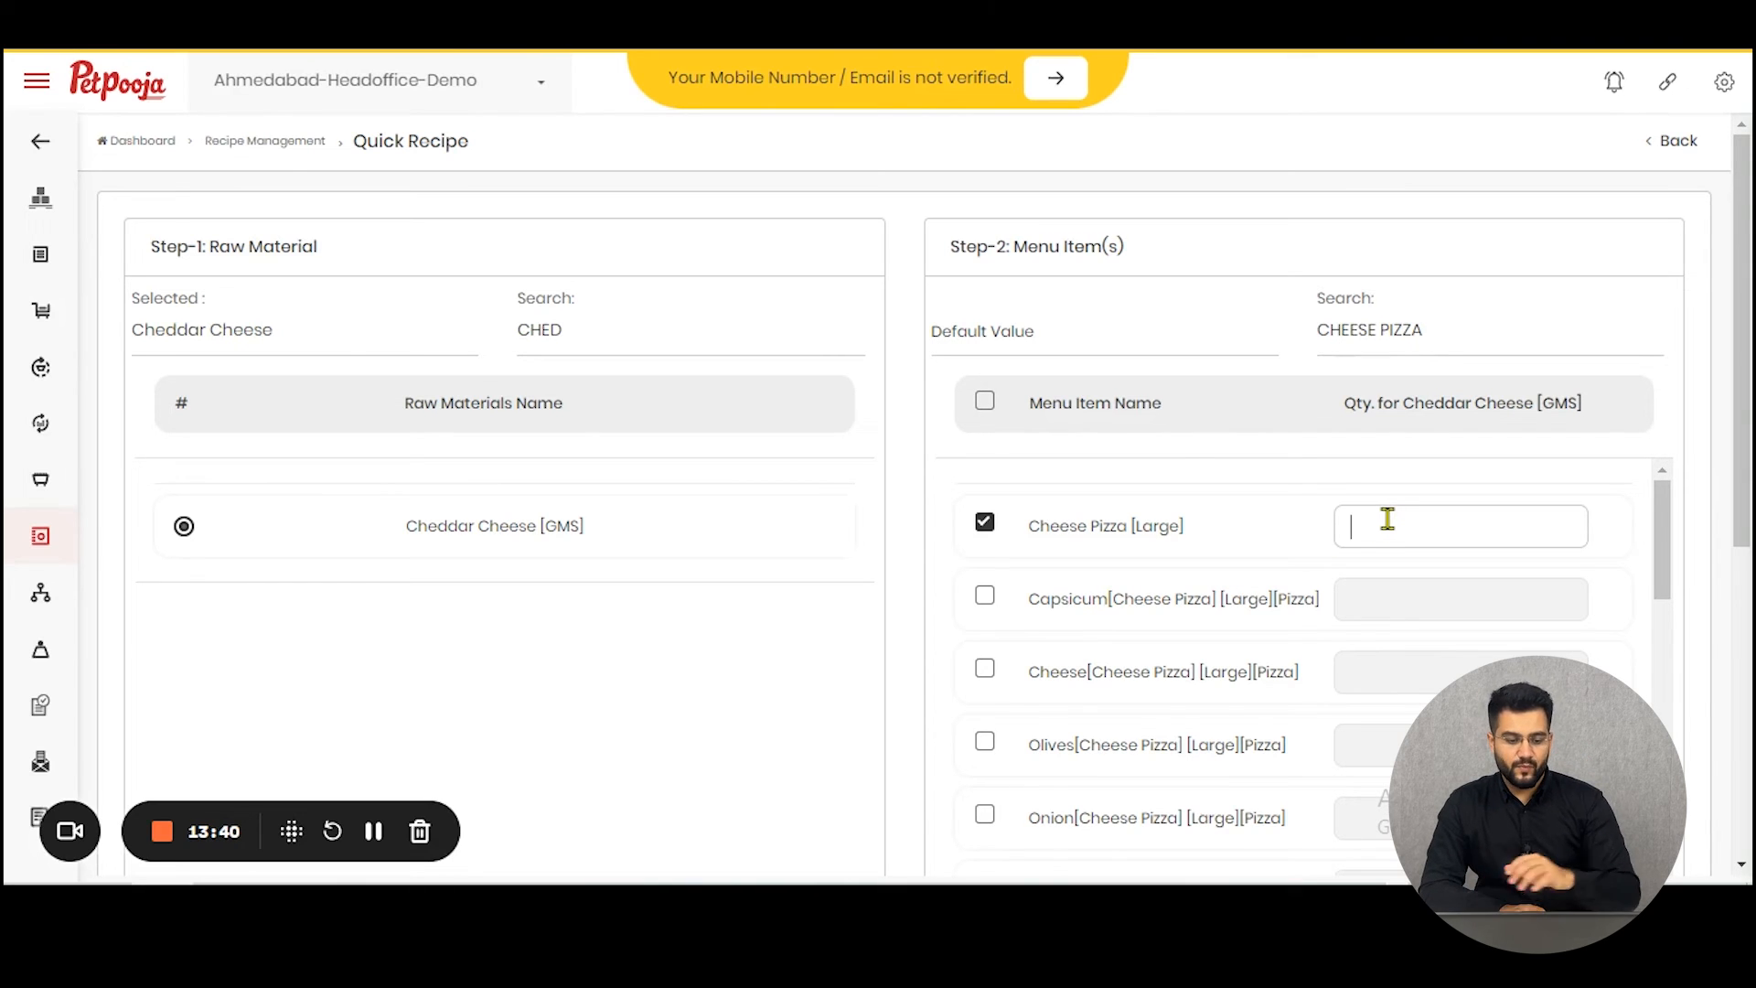
text(1)
scroll(1355, 576, down, 6)
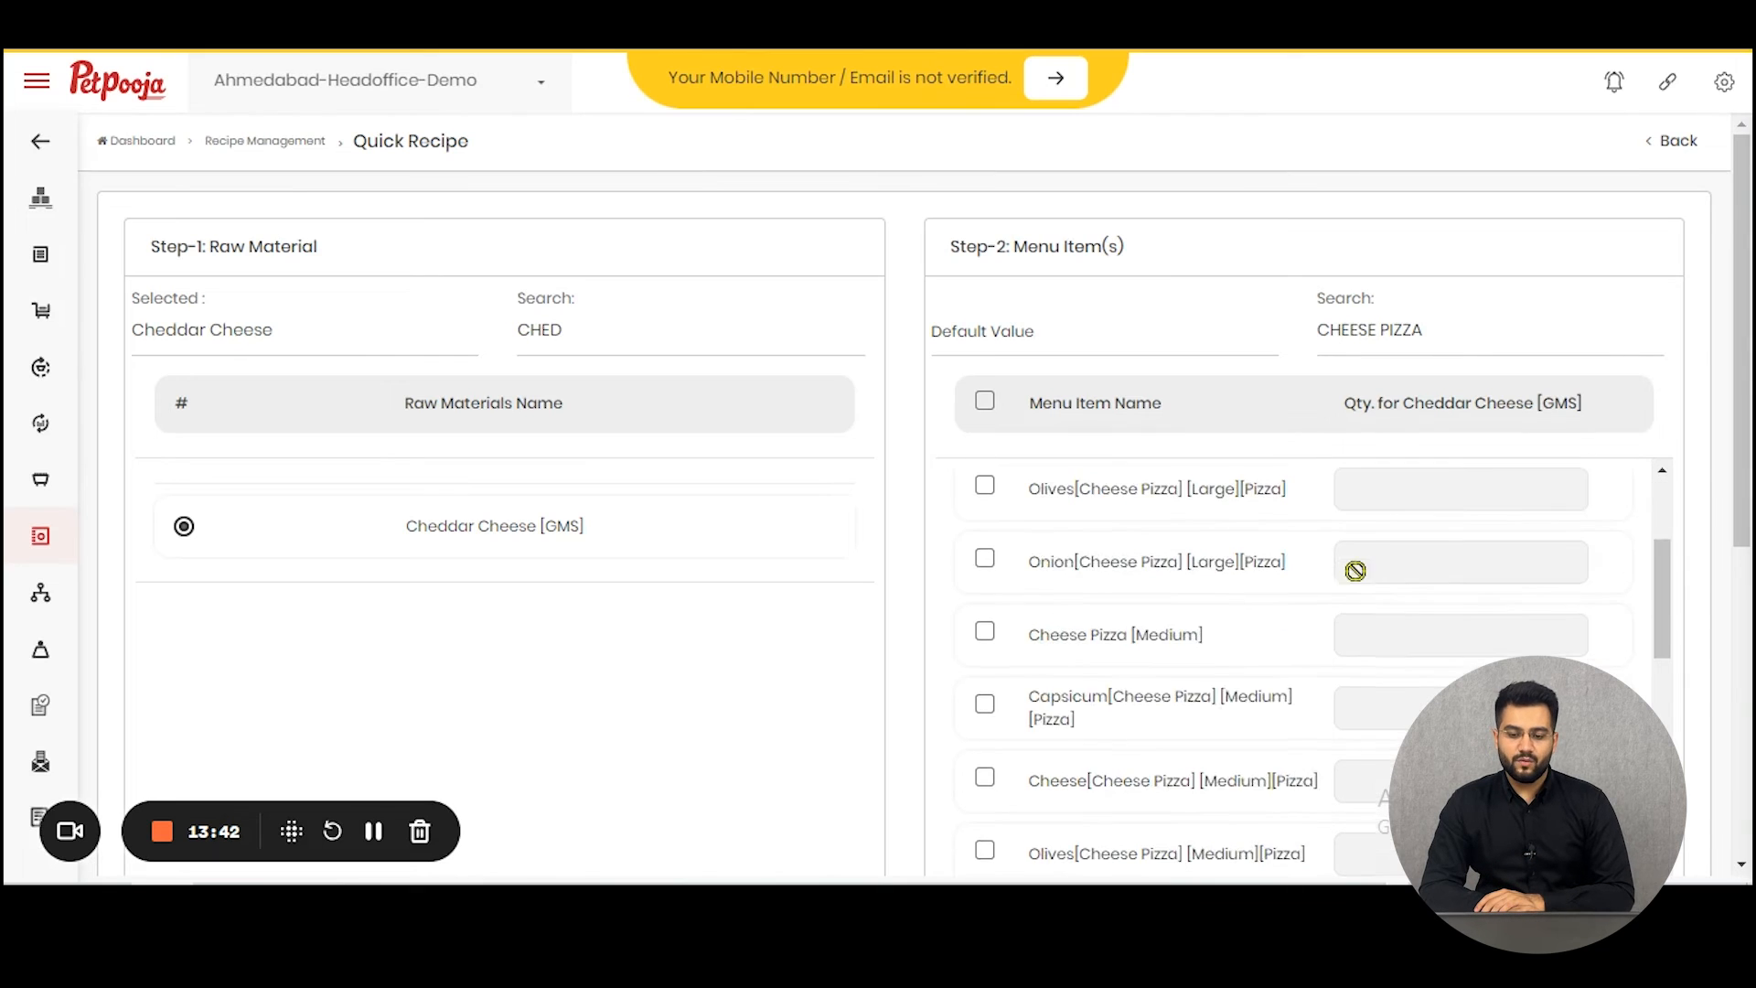
scroll(1704, 585, down, 5)
click(1630, 560)
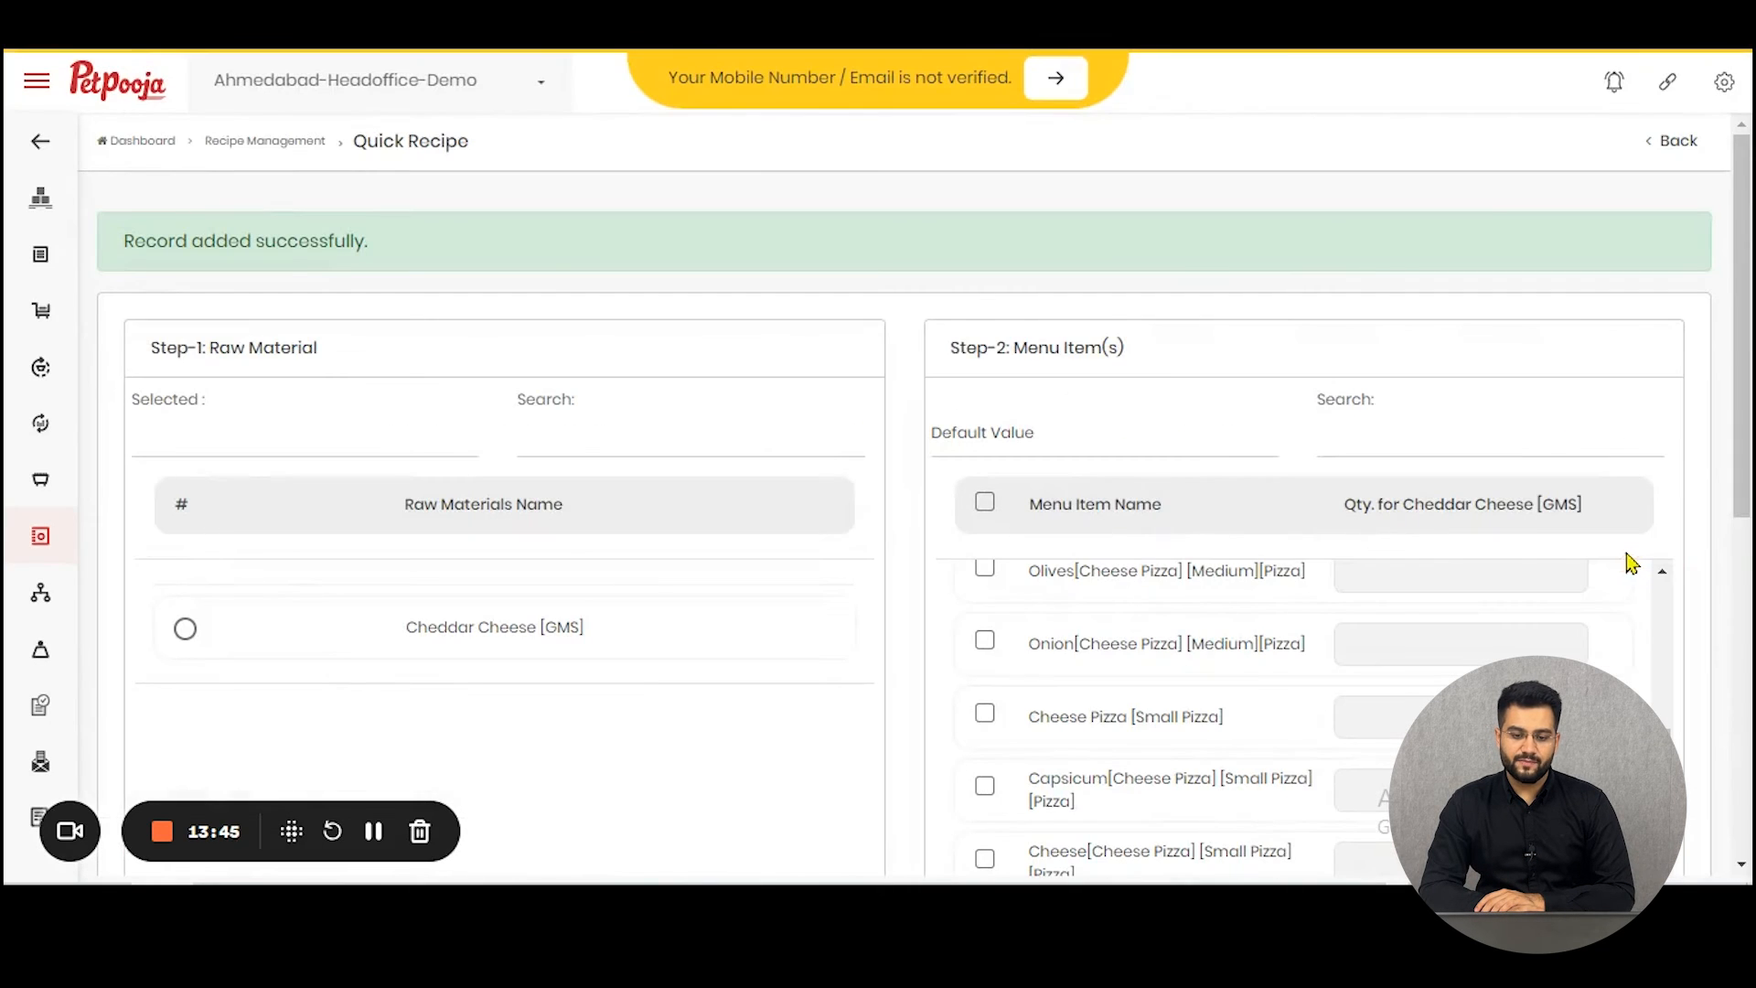
click(1669, 143)
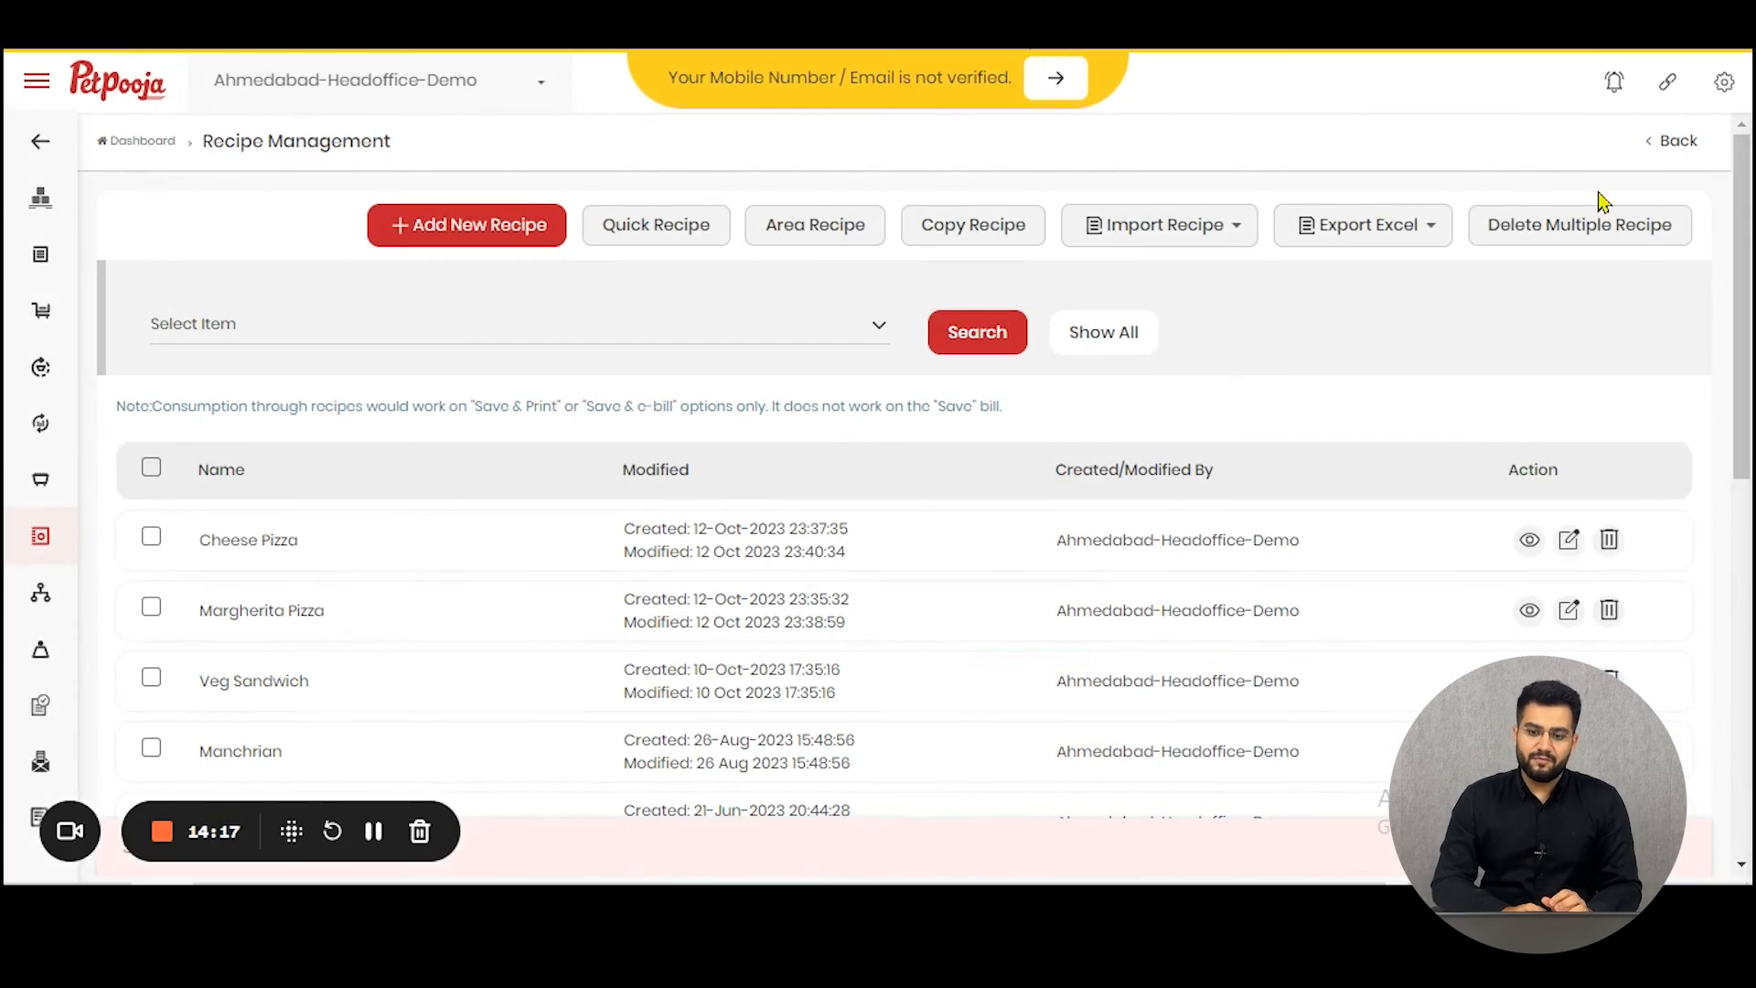
- Export the recipes for branch upload and save the file as Recipe_For_Branch_27349.csv
click(1438, 244)
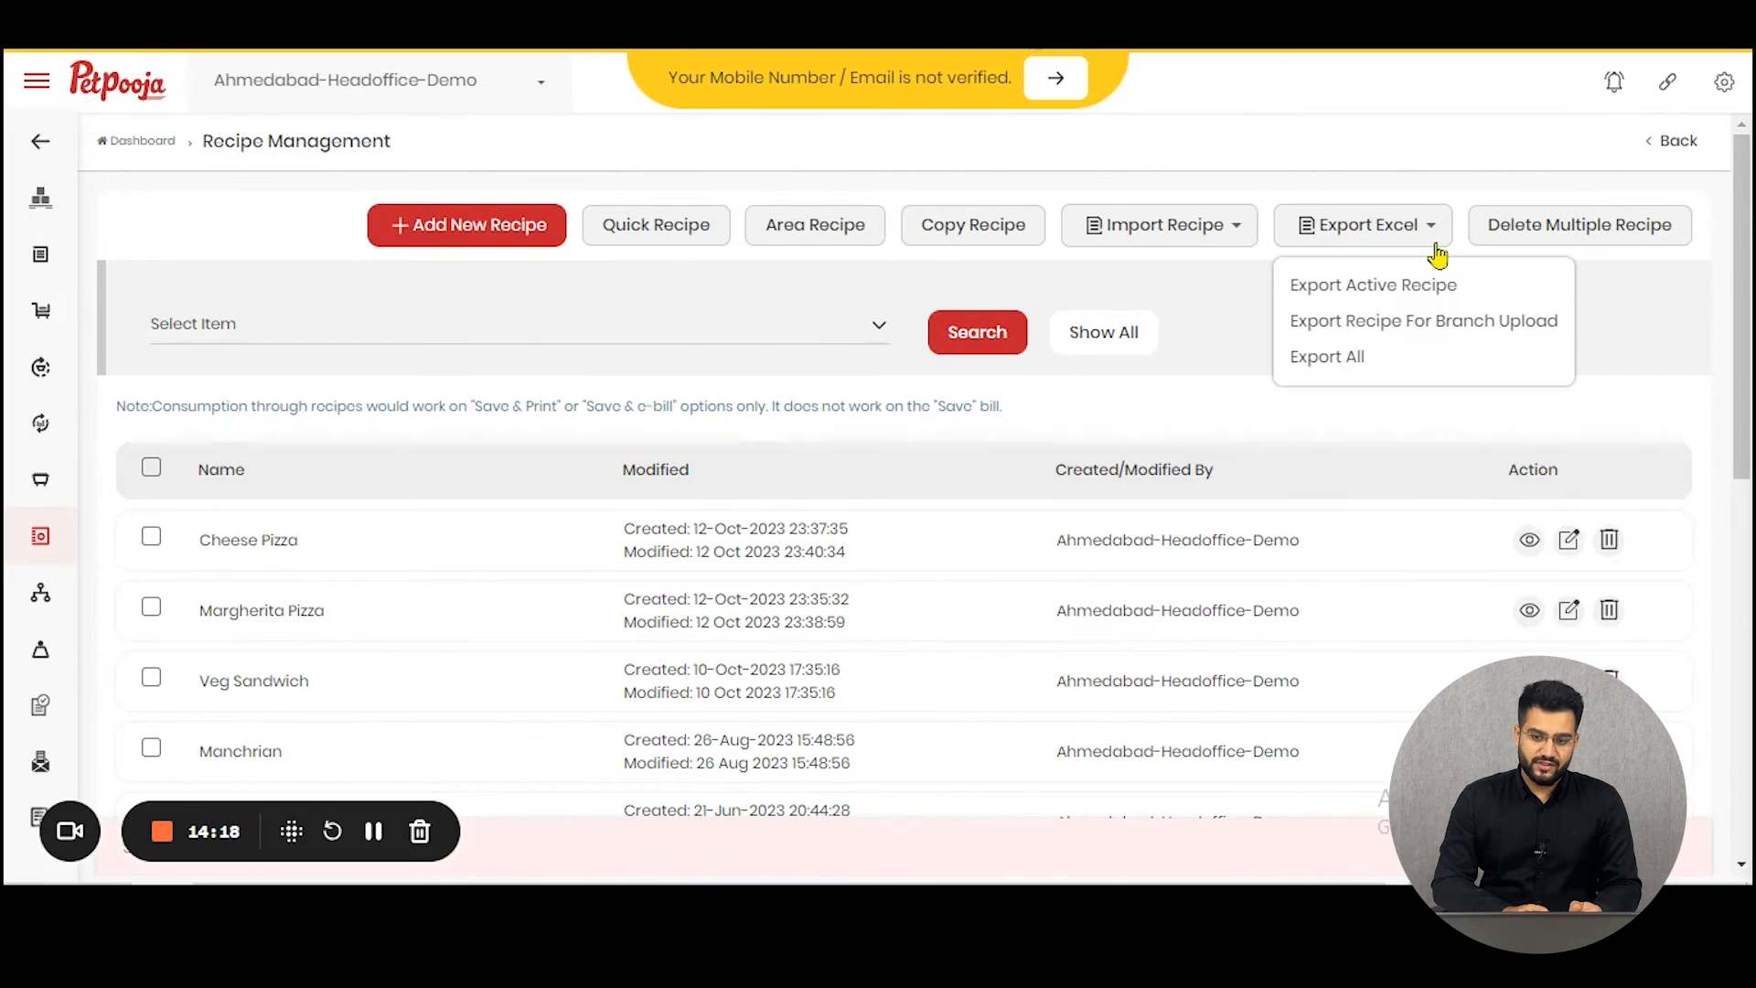
click(1448, 322)
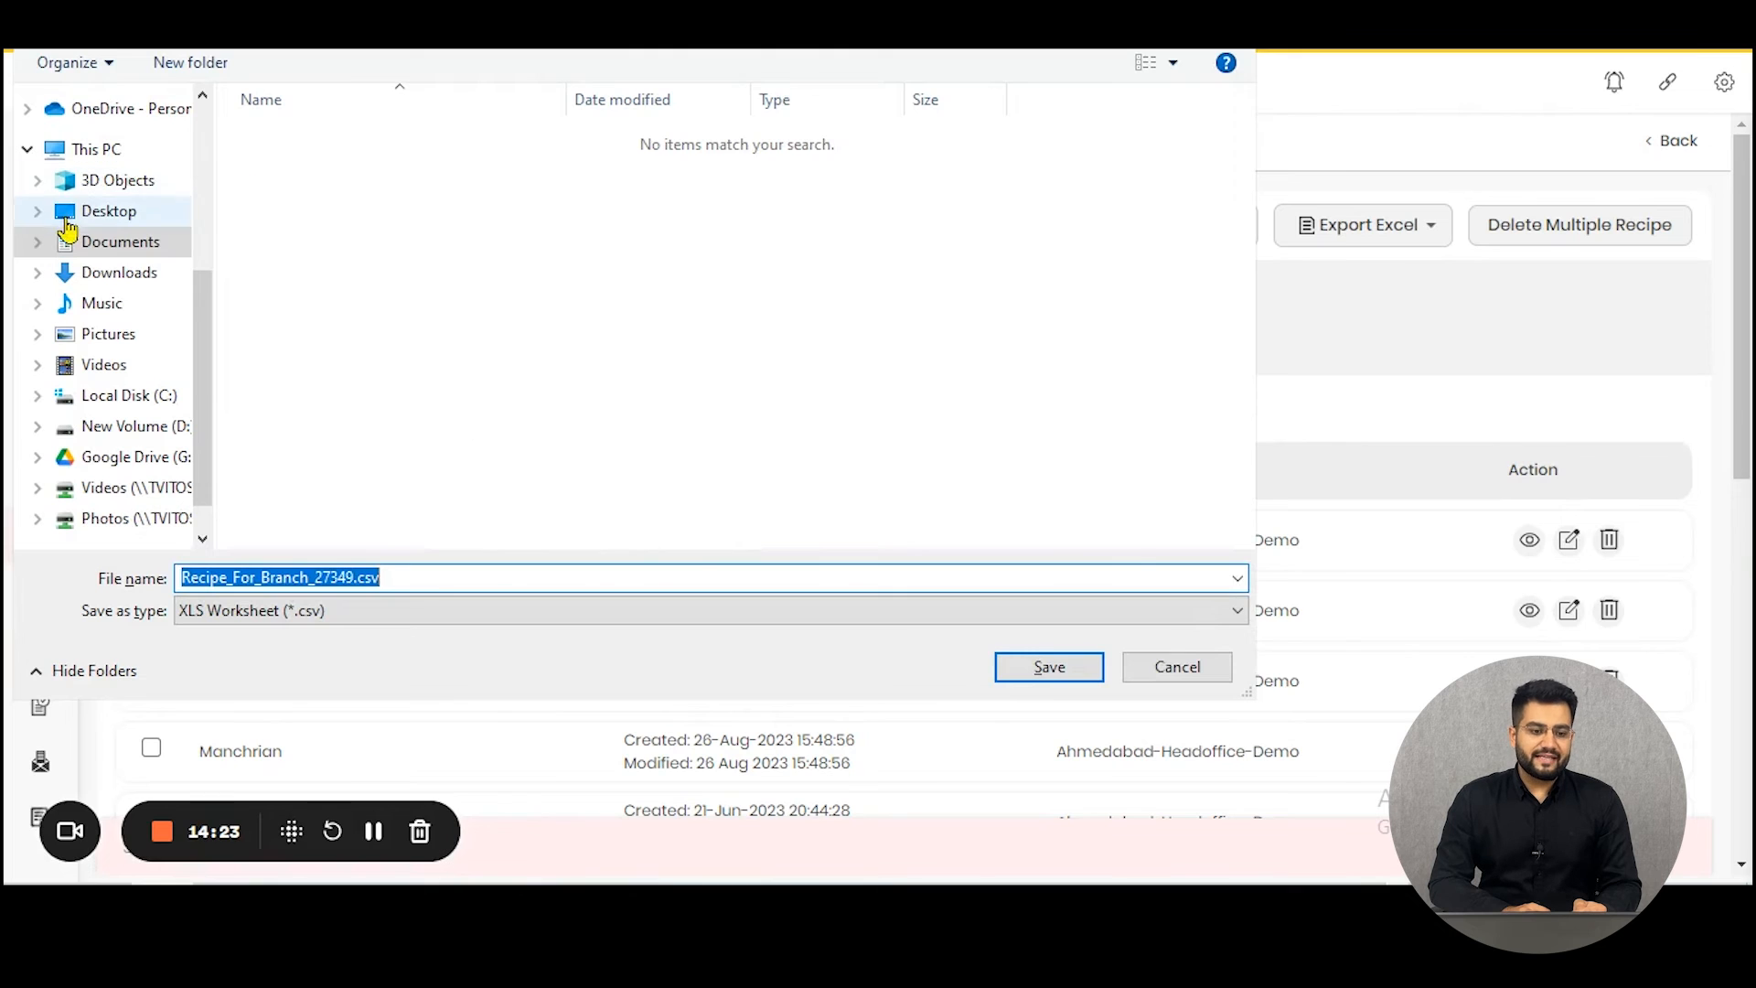
click(67, 228)
click(1087, 667)
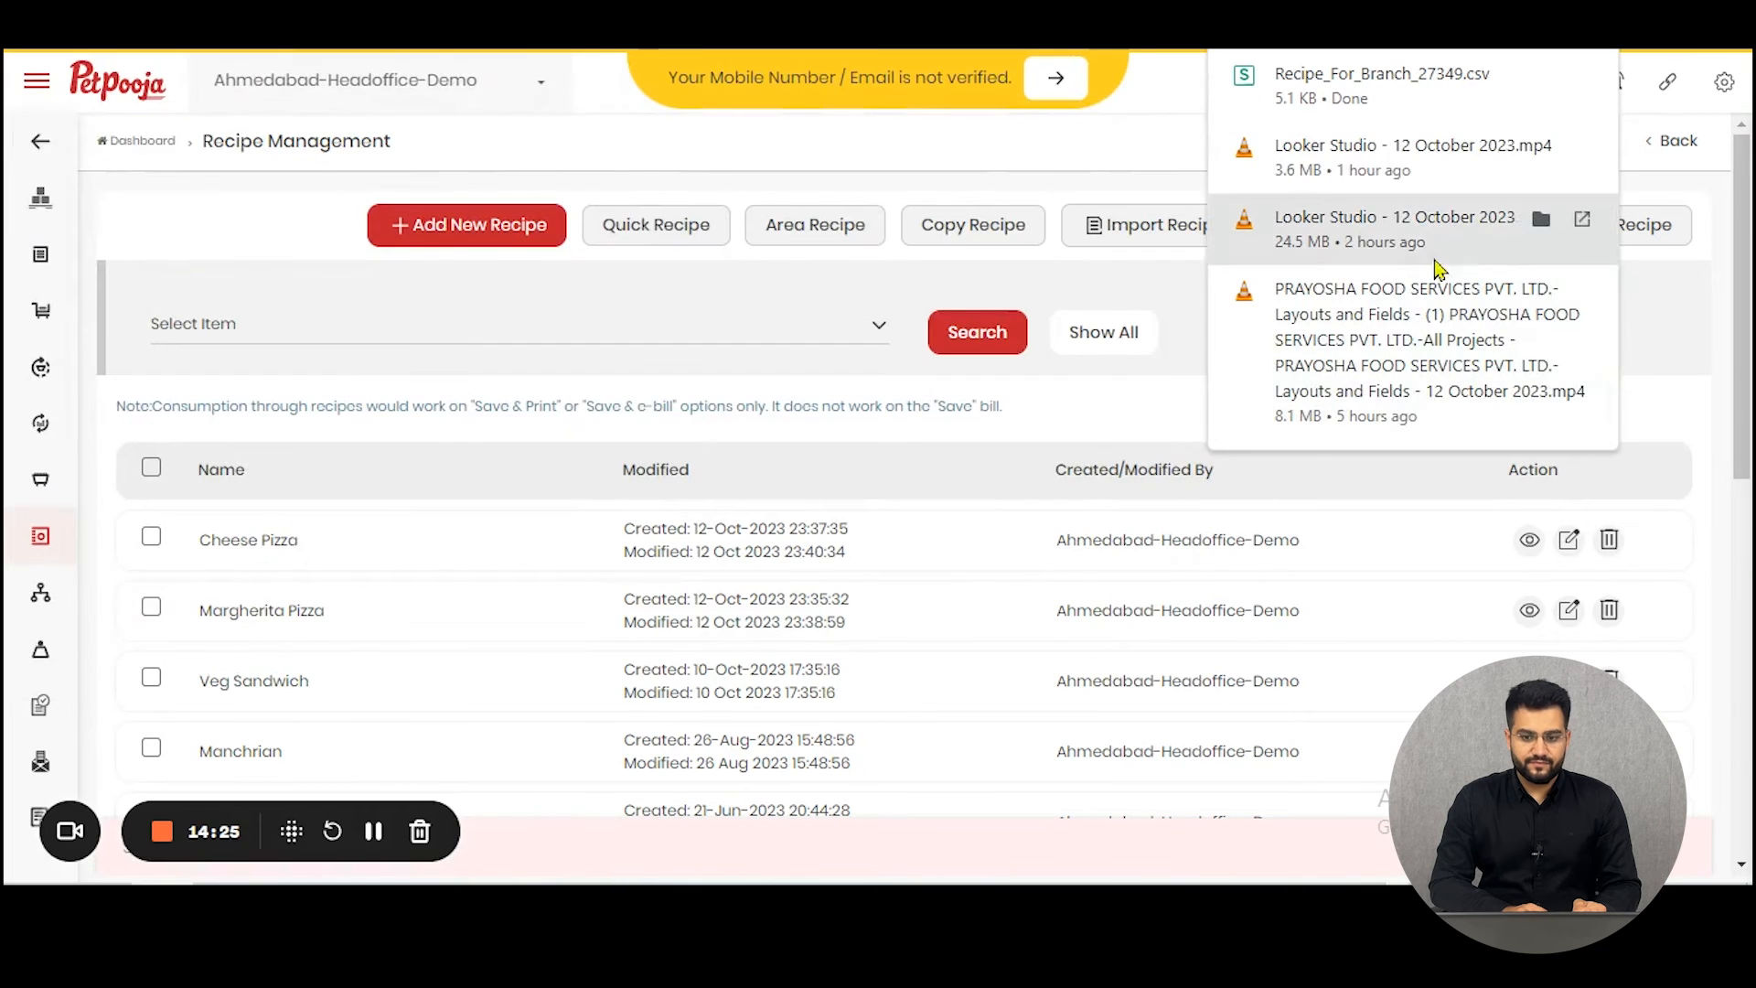
- Open the exported branch recipe file and review its items, raw materials, quantities and units
click(1464, 120)
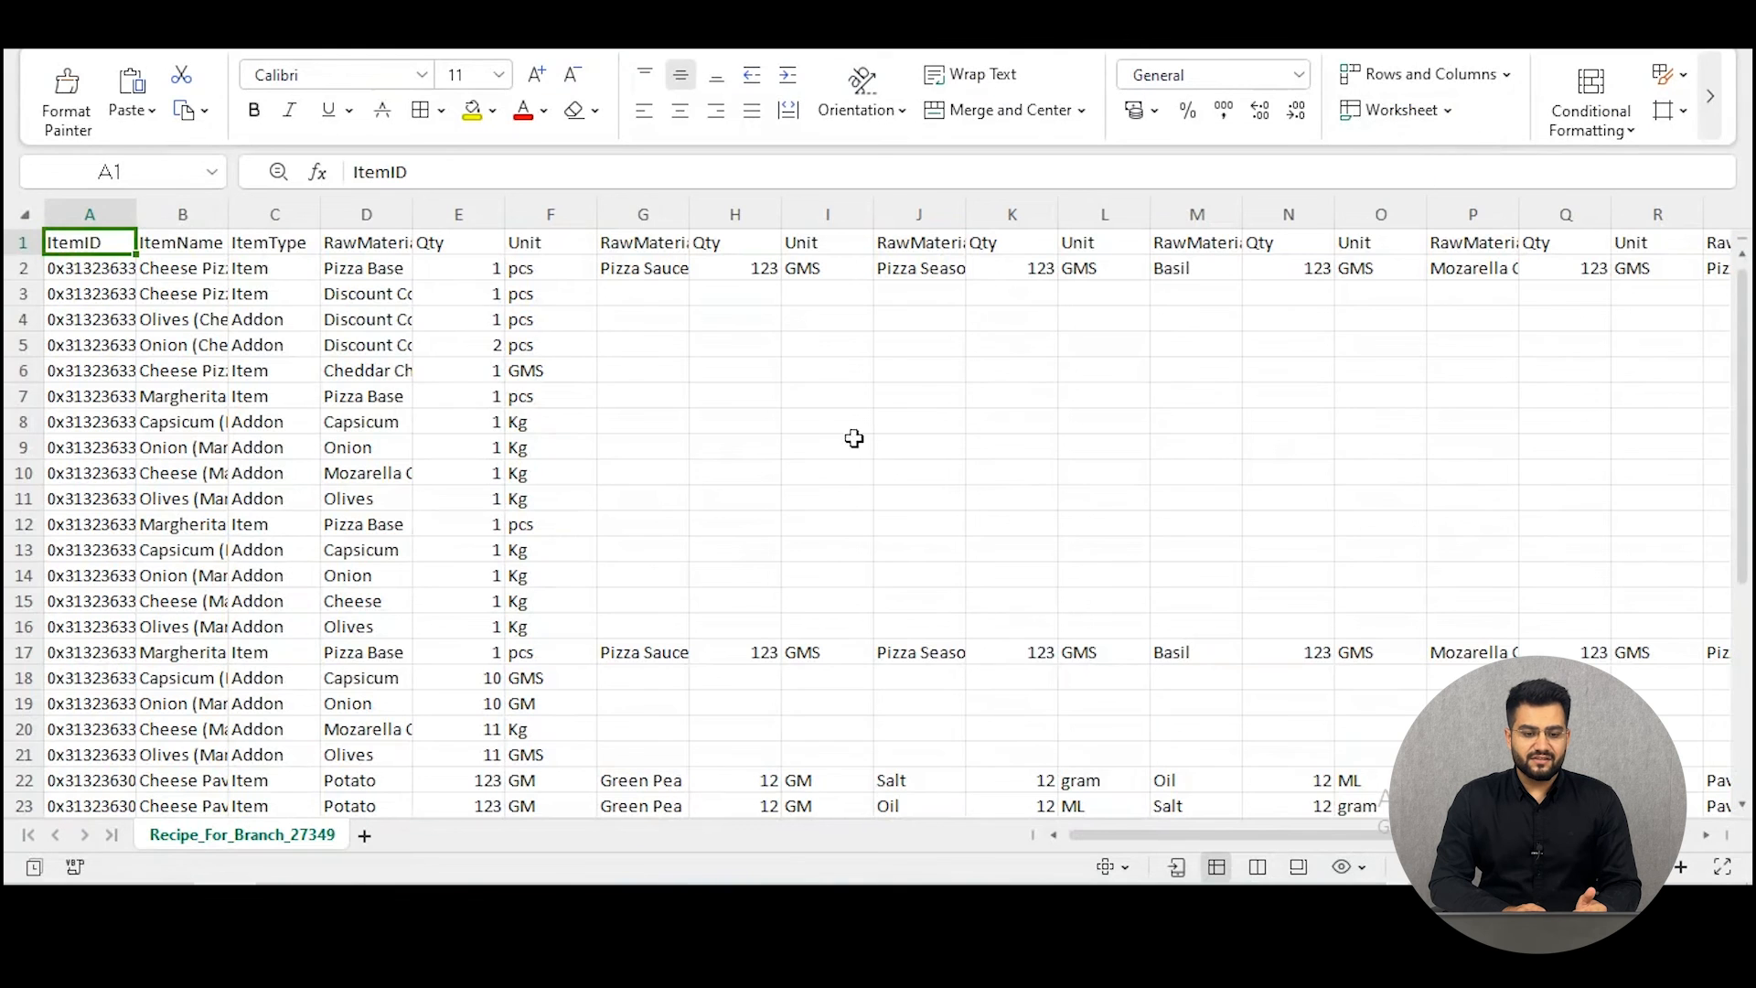
scroll(458, 381, down, 4)
scroll(453, 407, up, 4)
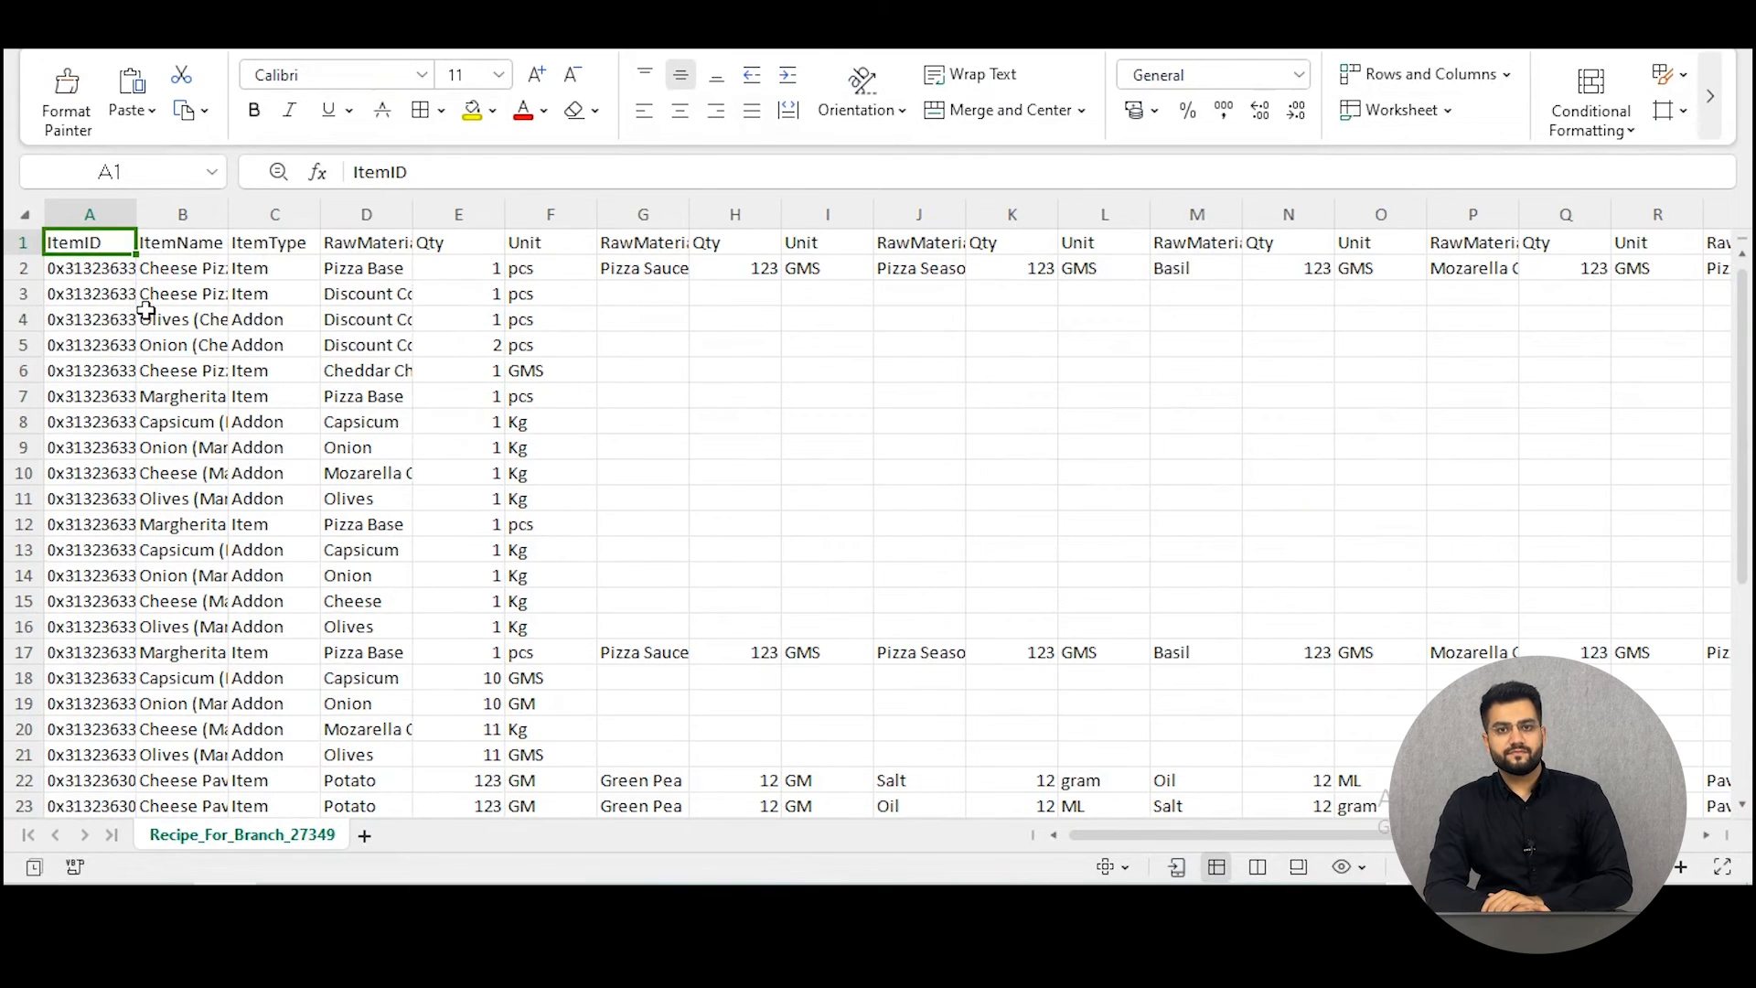
scroll(188, 329, down, 3)
scroll(188, 329, down, 6)
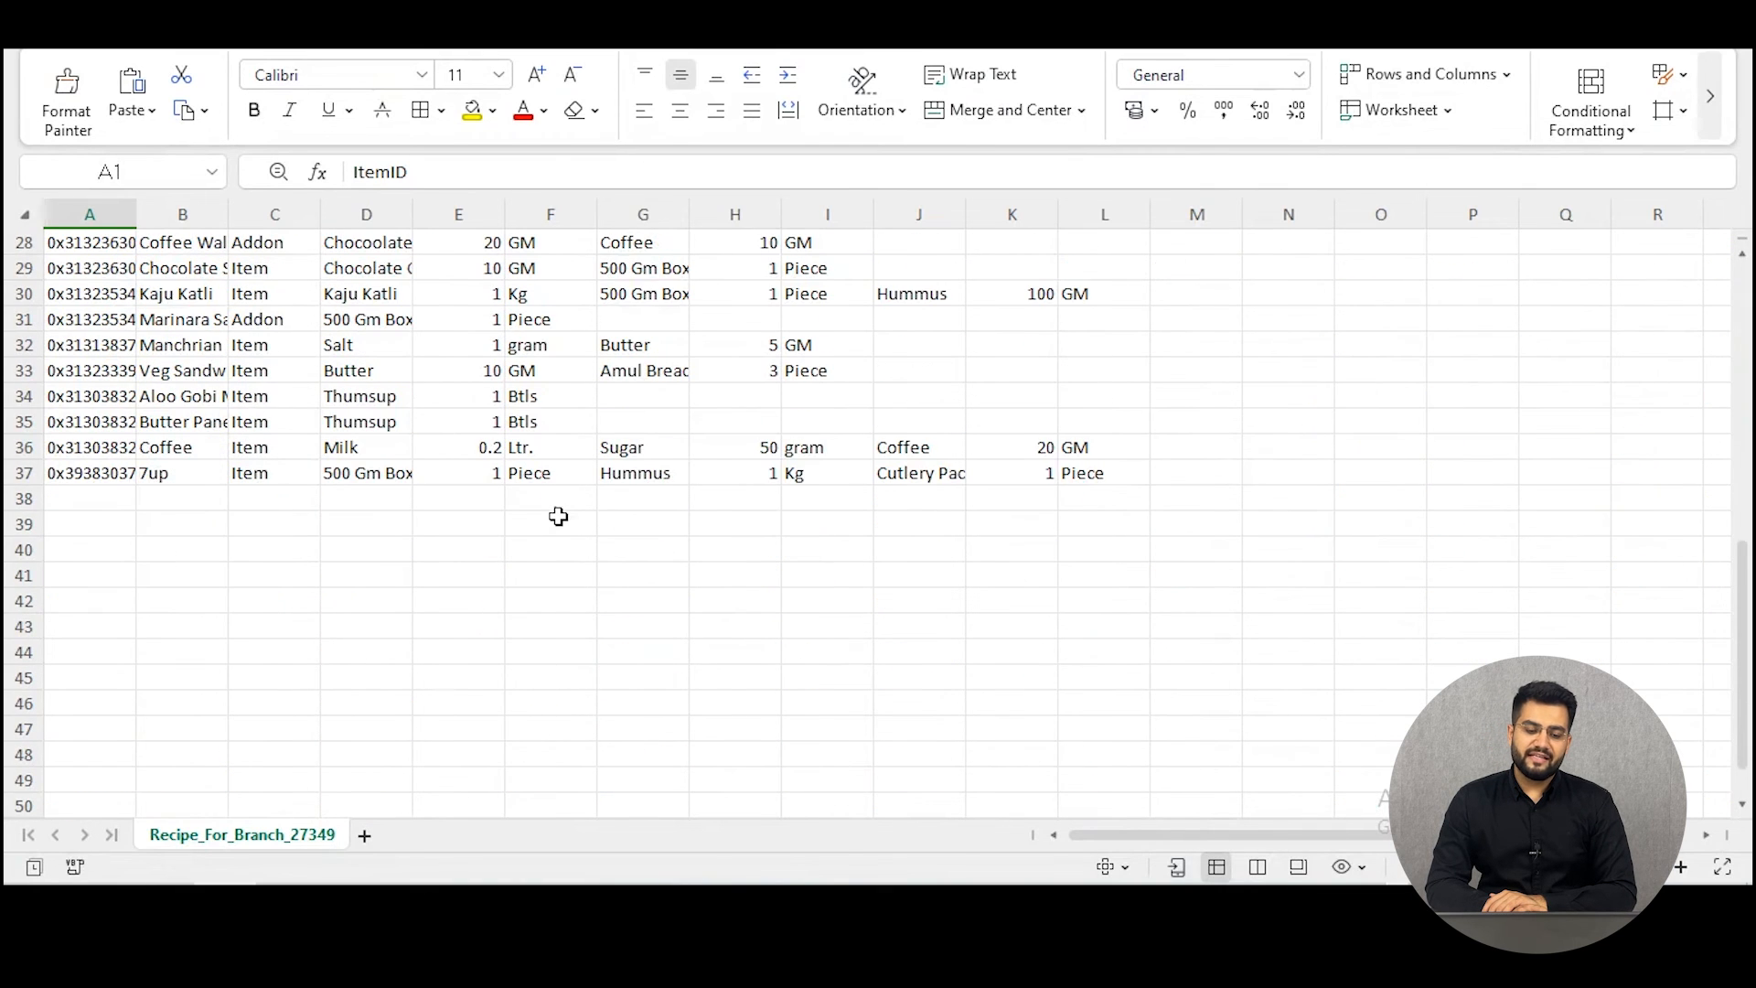
scroll(558, 516, up, 9)
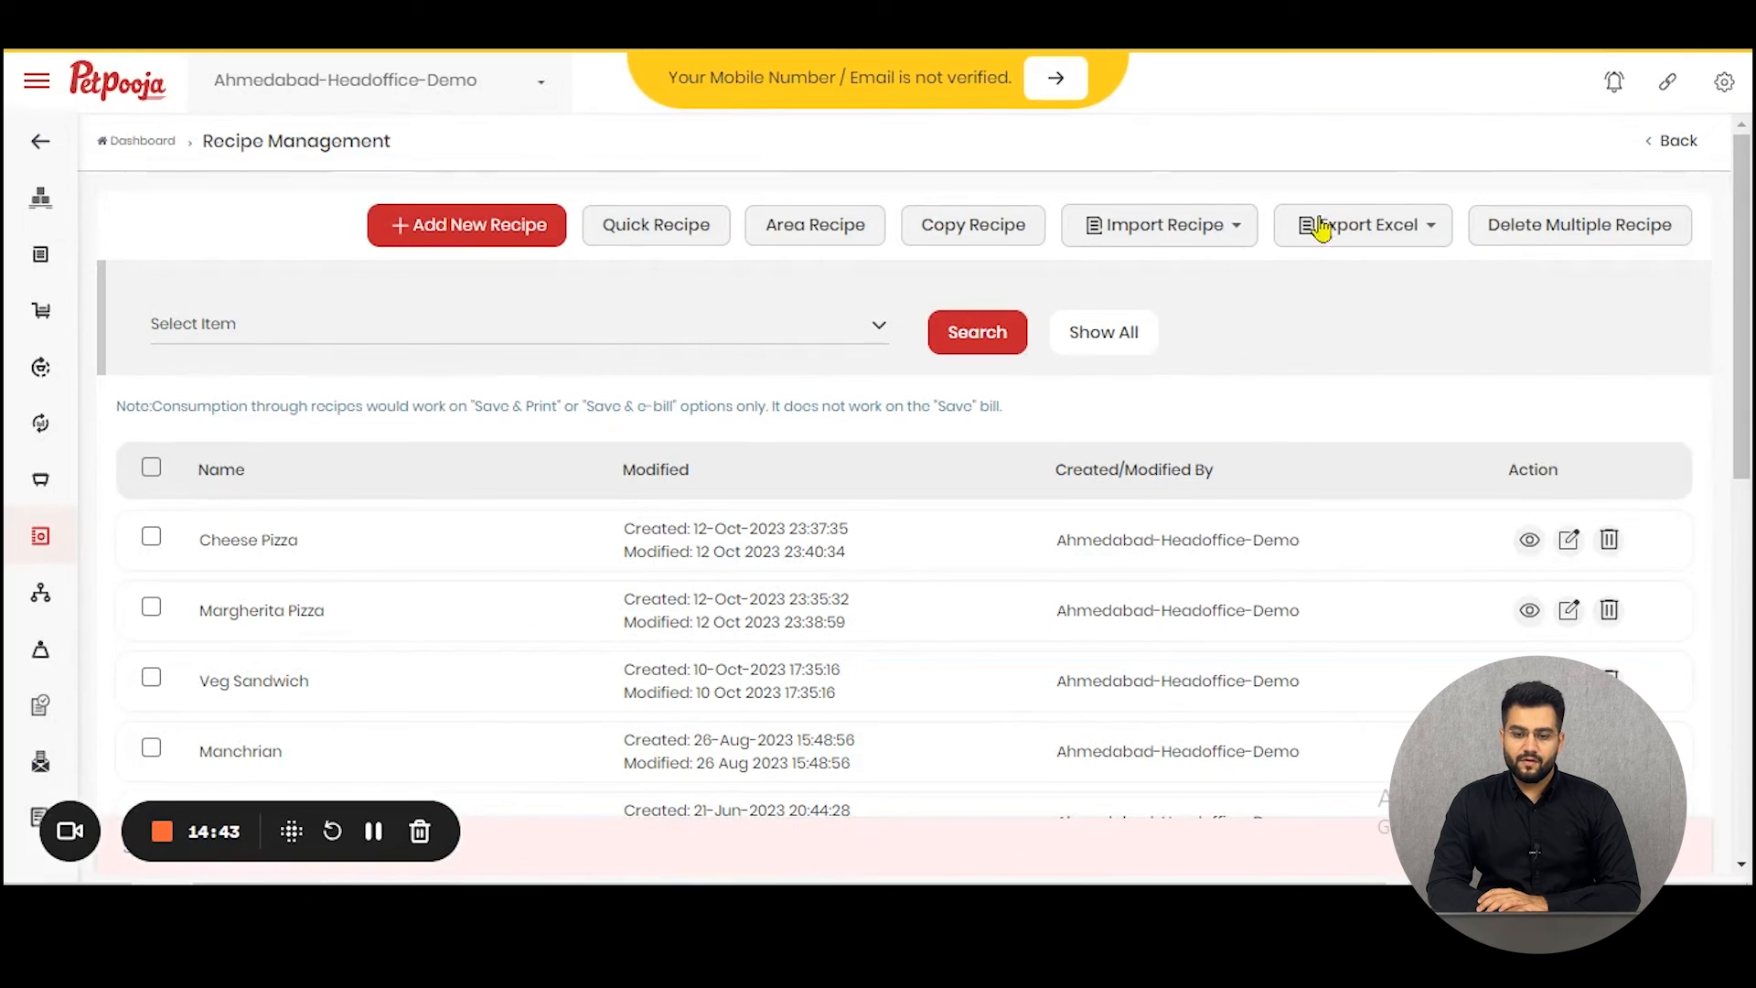
- Export all recipes from Recipe Management and save the report as Recipe_Report_2023_10_12_11_42_53.xls
click(1386, 221)
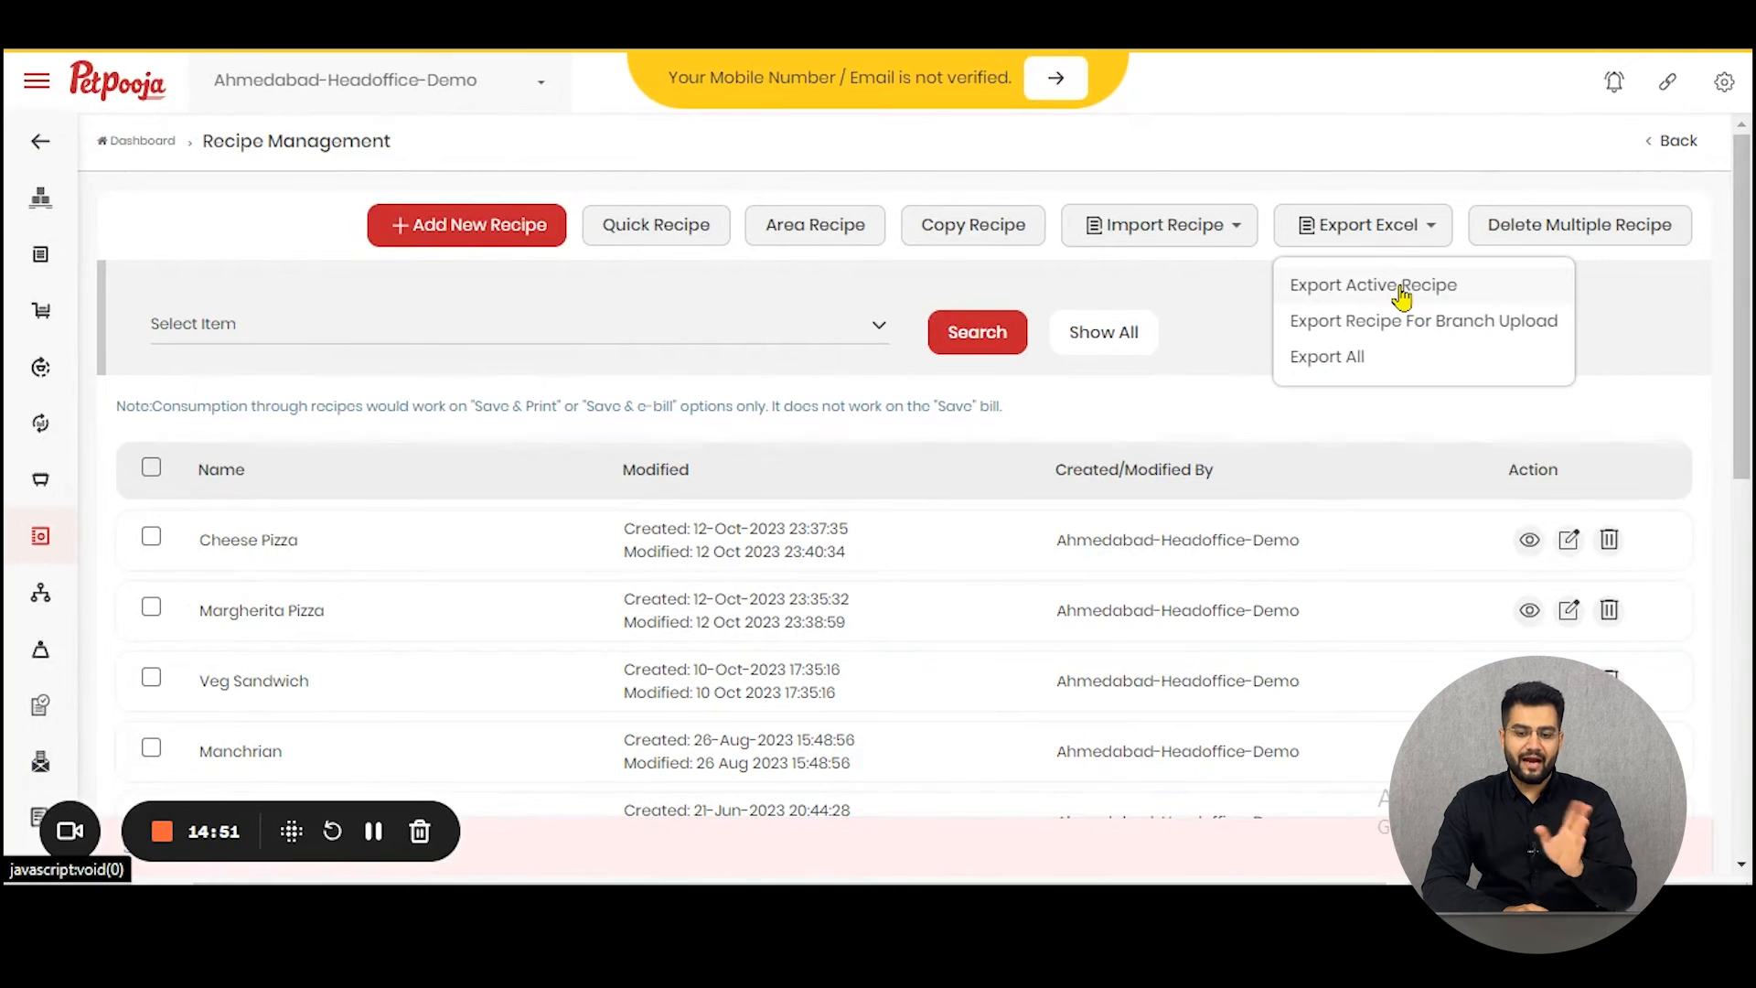
click(1439, 359)
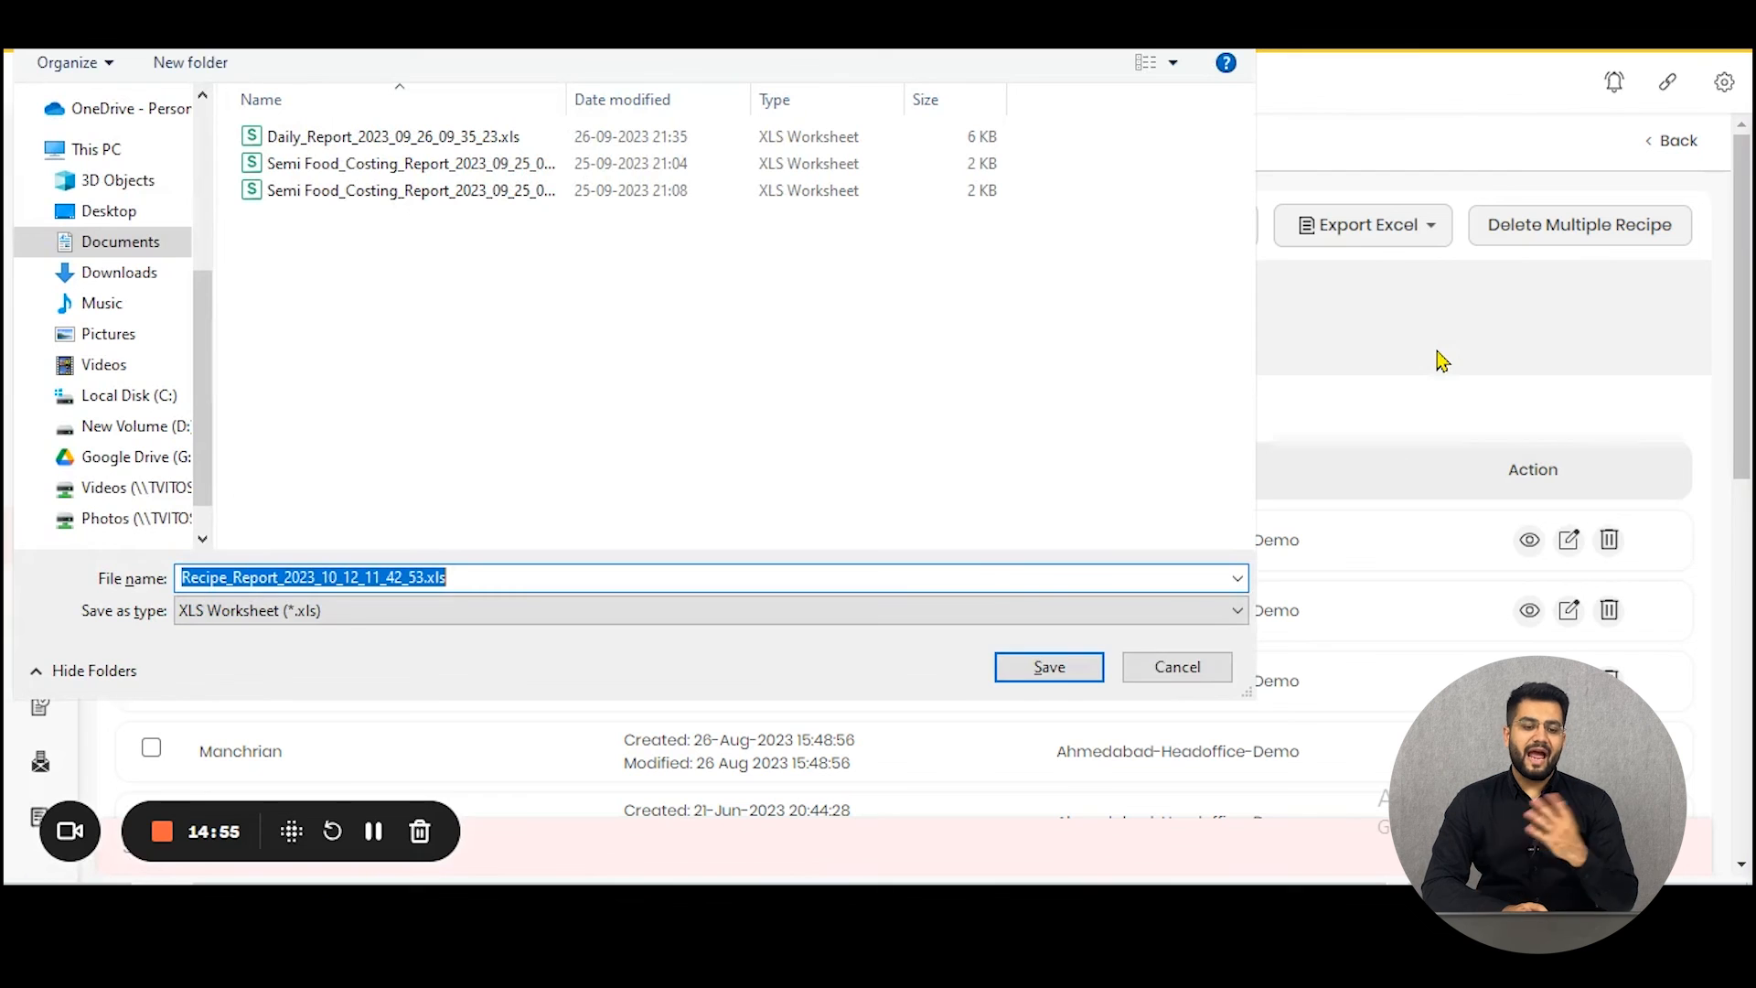
click(1066, 667)
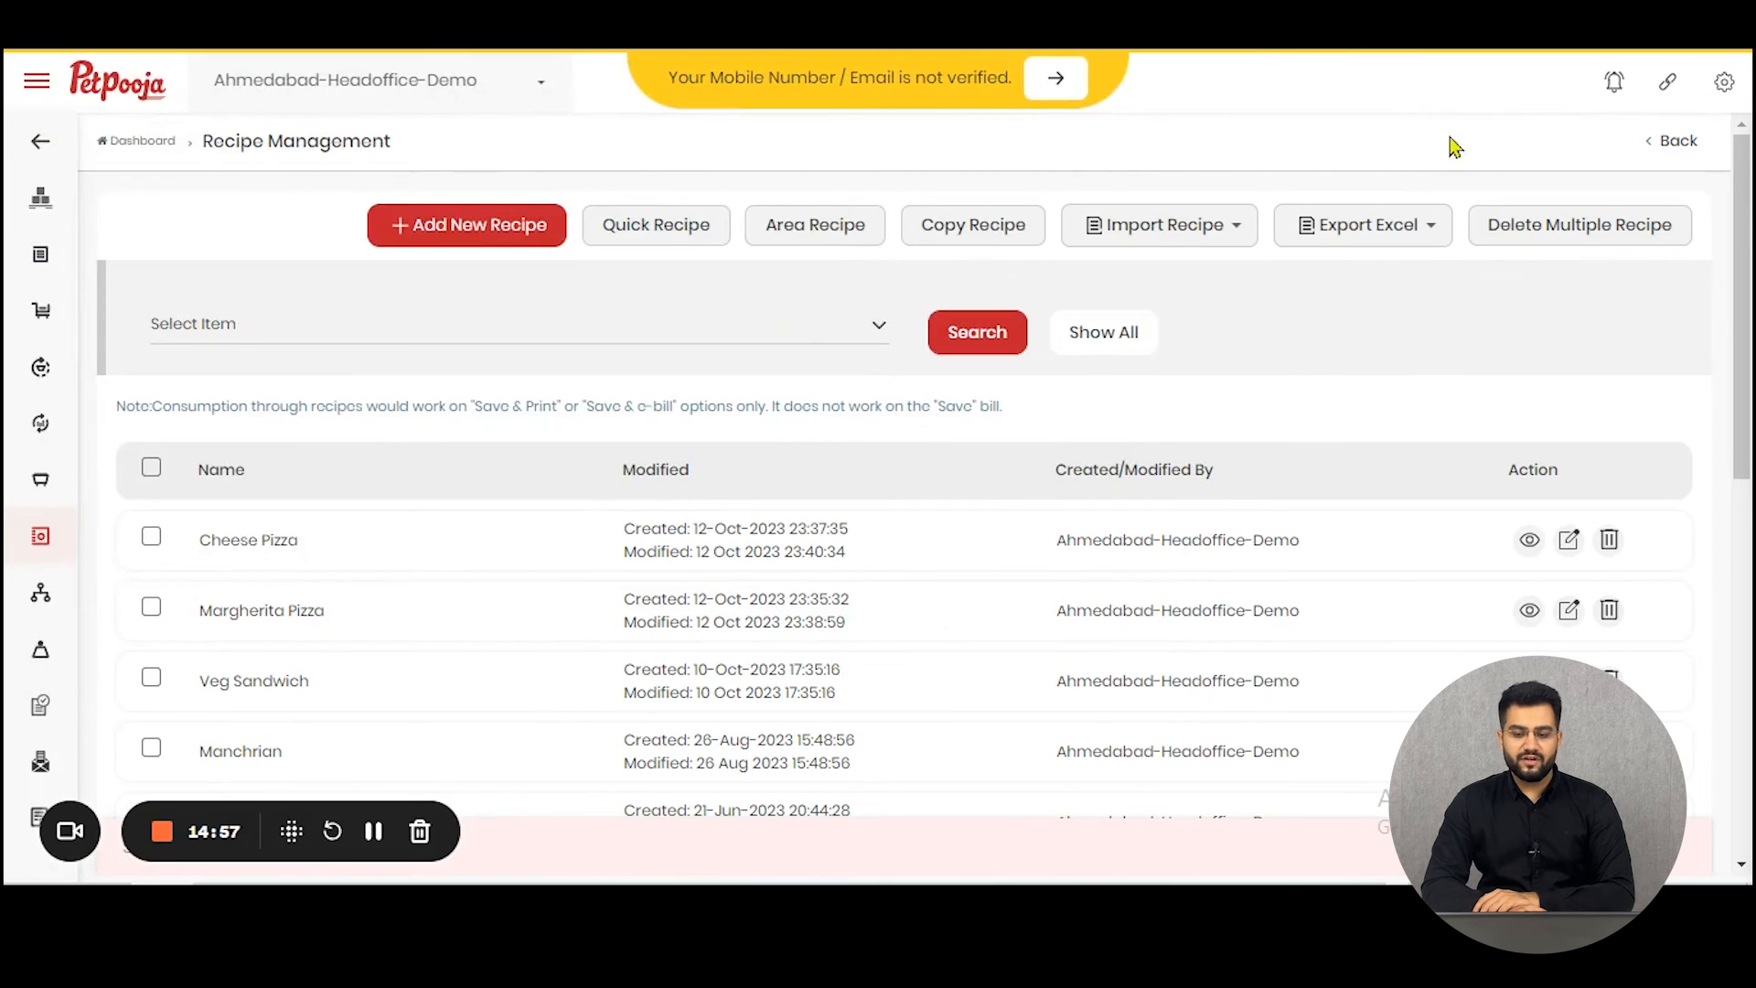
- Open the exported Recipe Report and review its item, status, raw material and area columns
click(1391, 108)
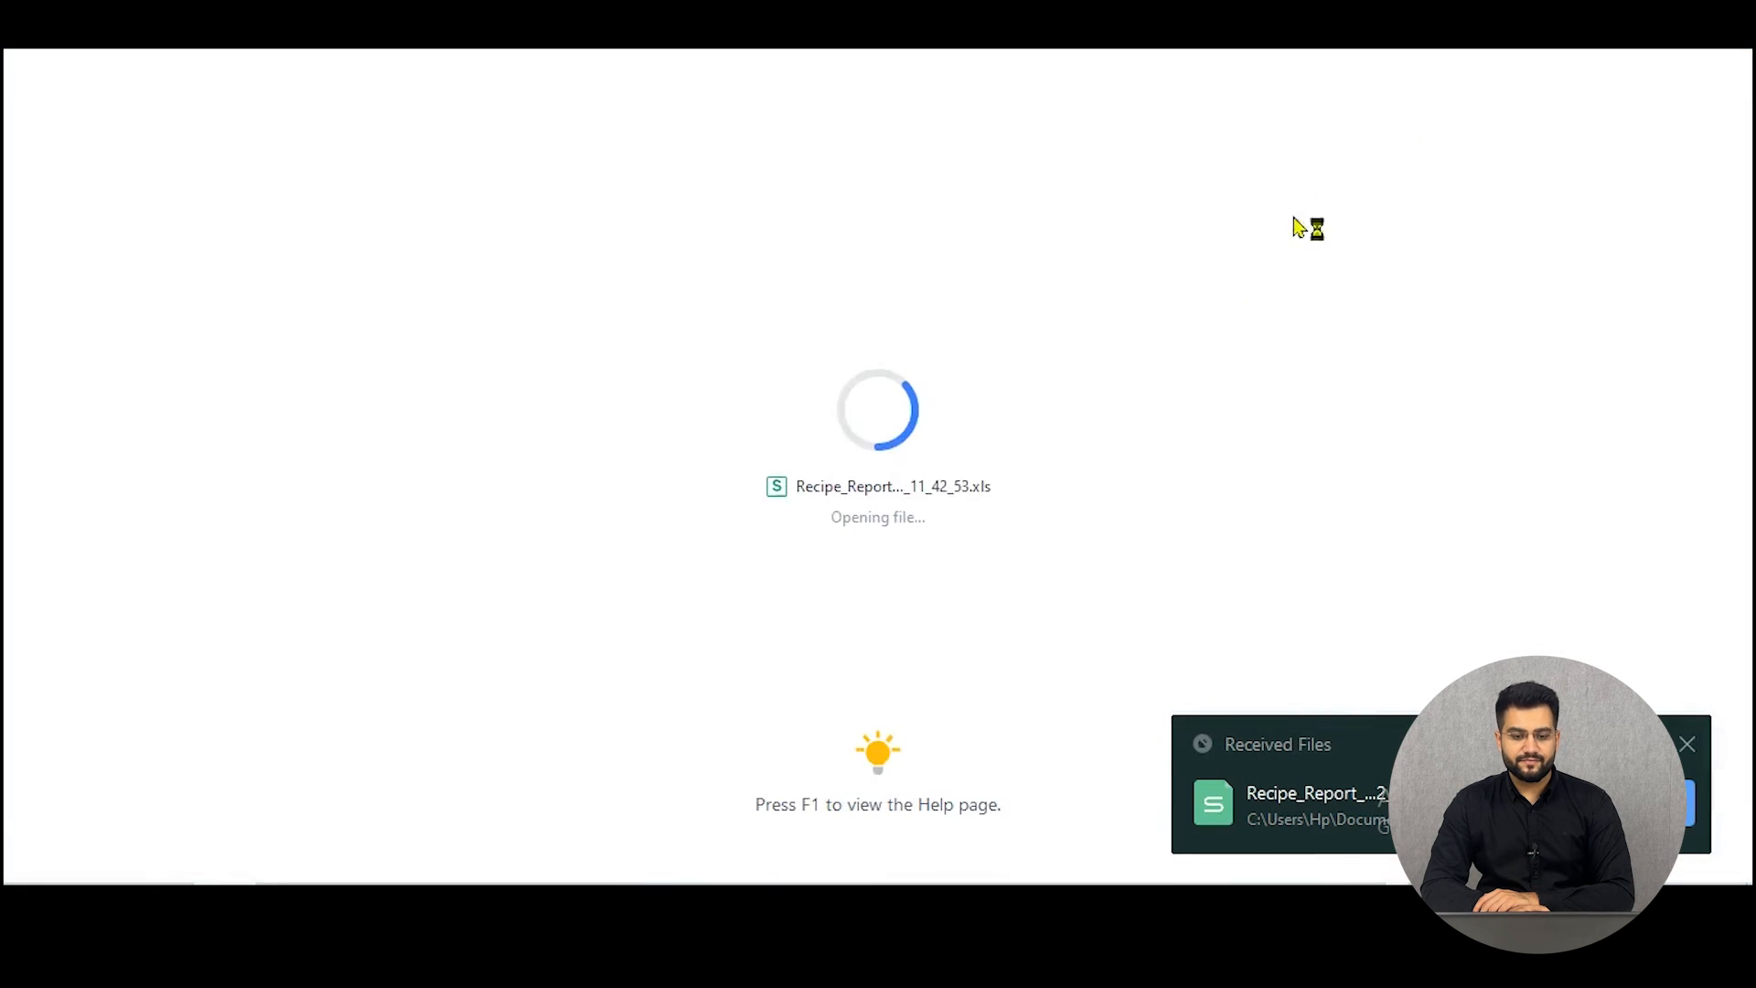
scroll(684, 528, down, 3)
scroll(722, 525, down, 3)
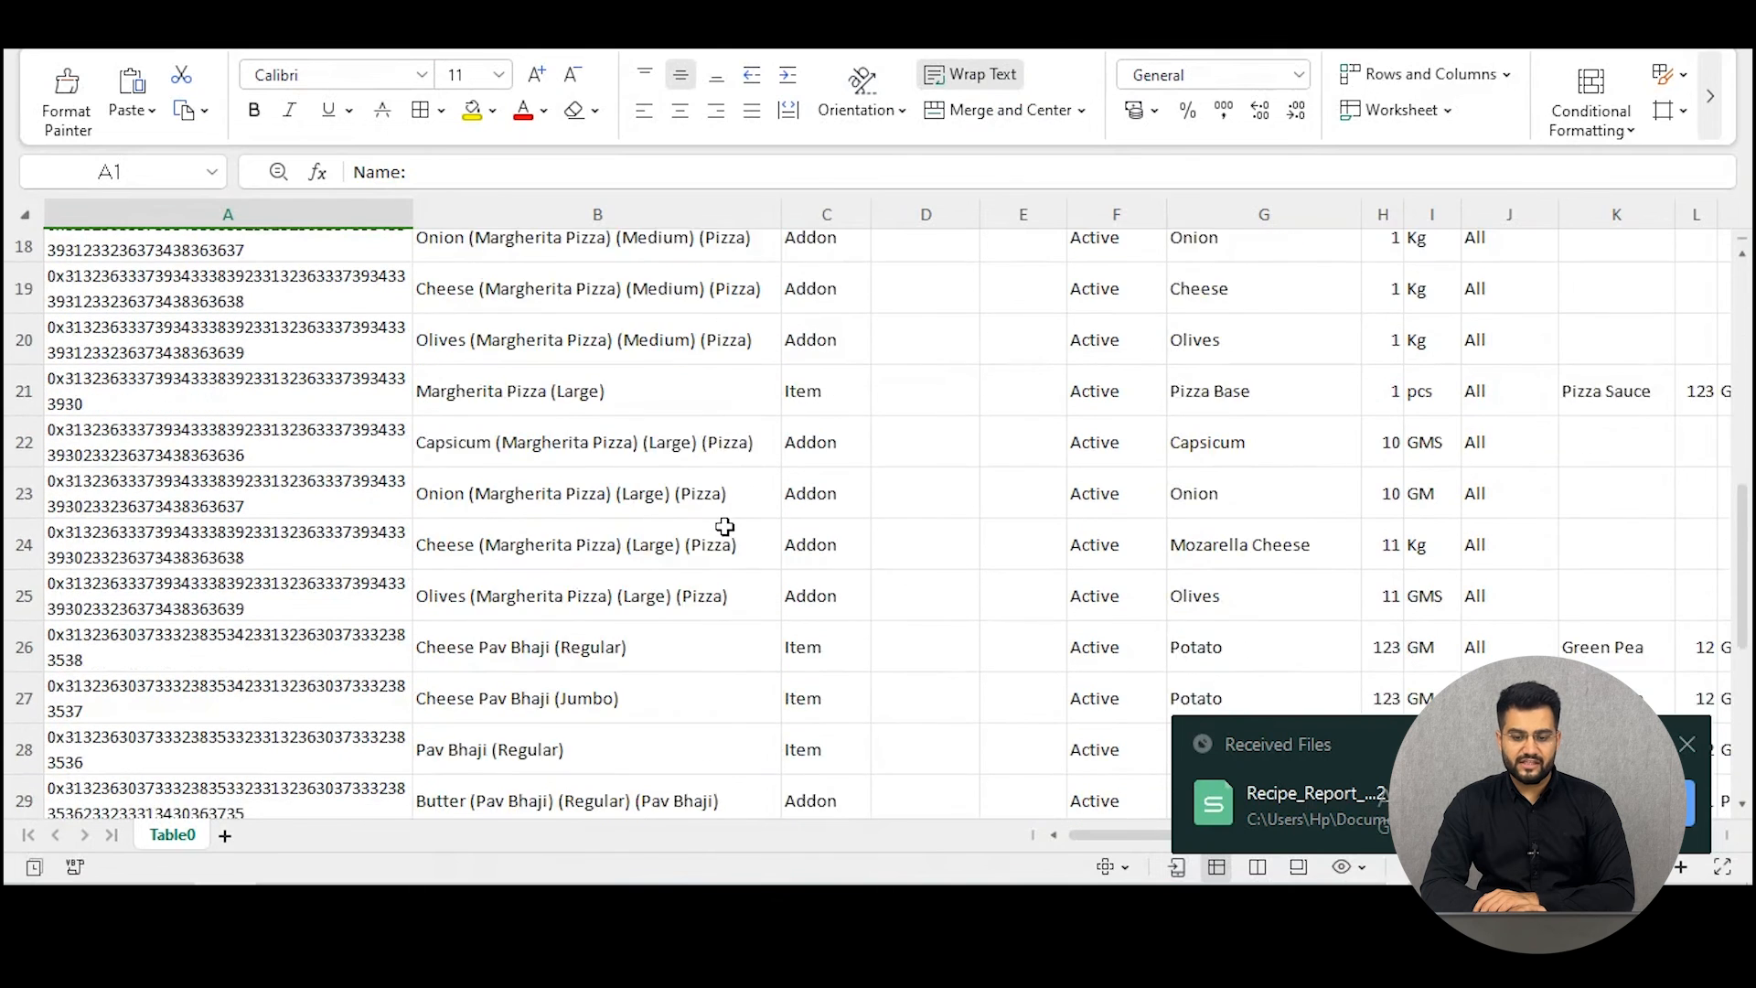
scroll(722, 526, up, 6)
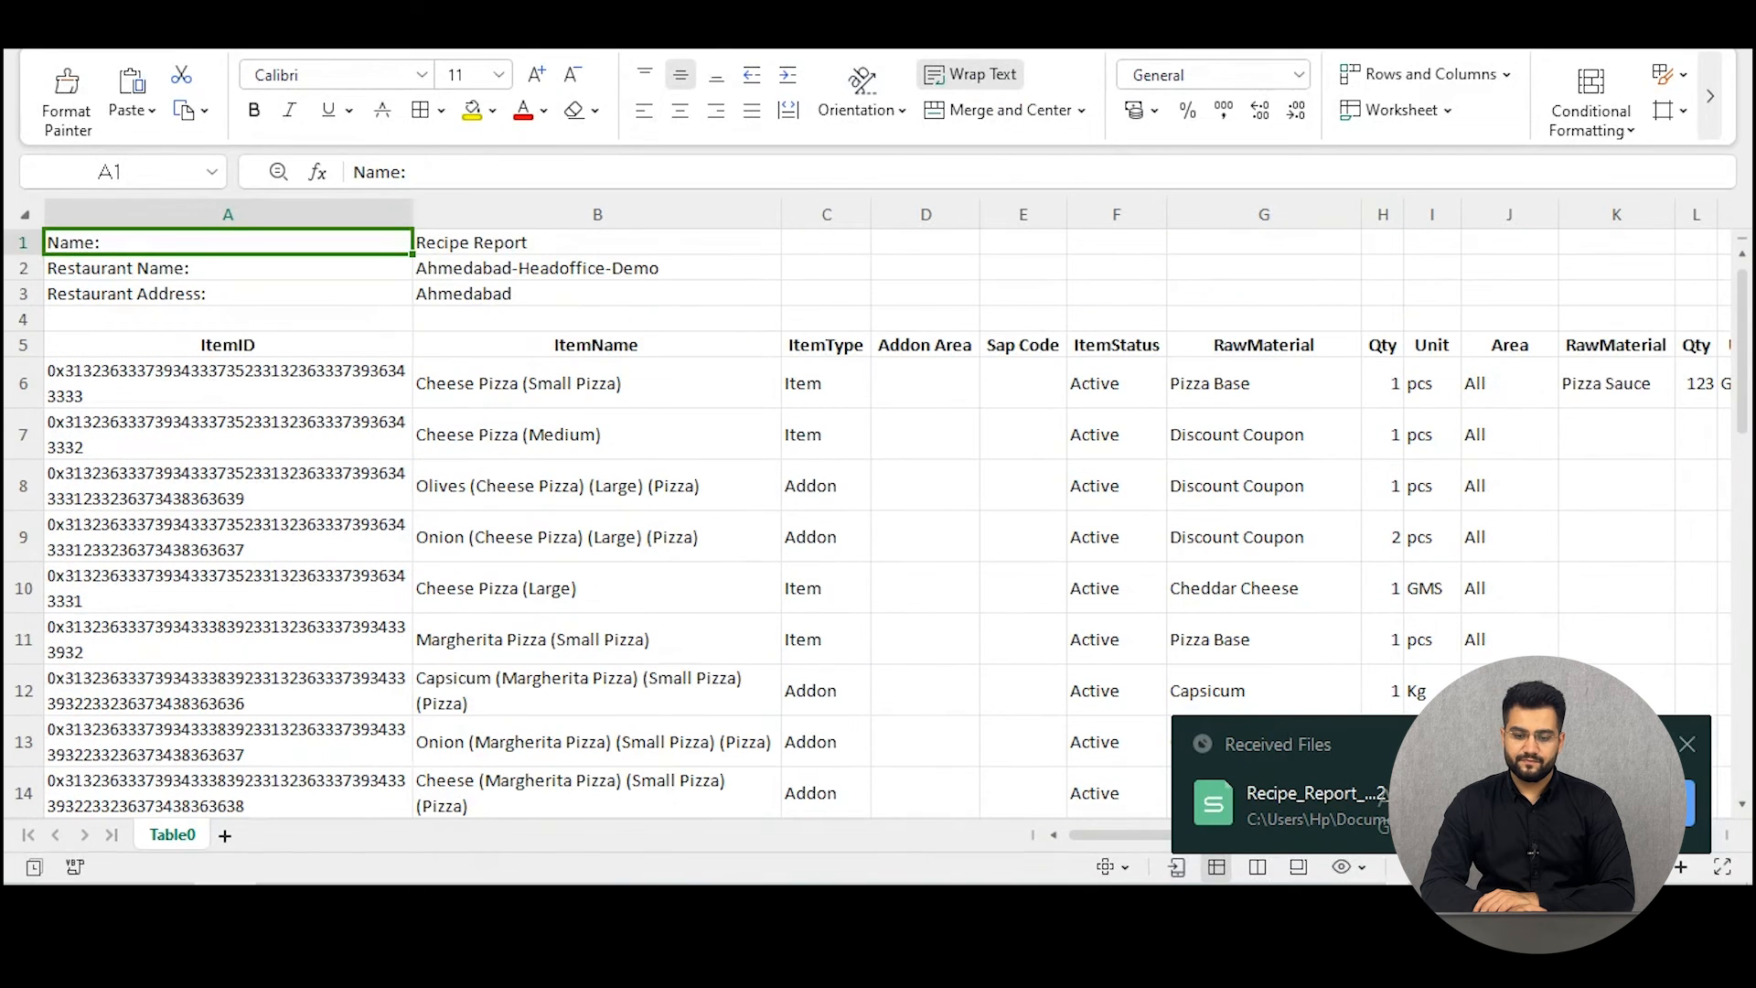
click(1688, 759)
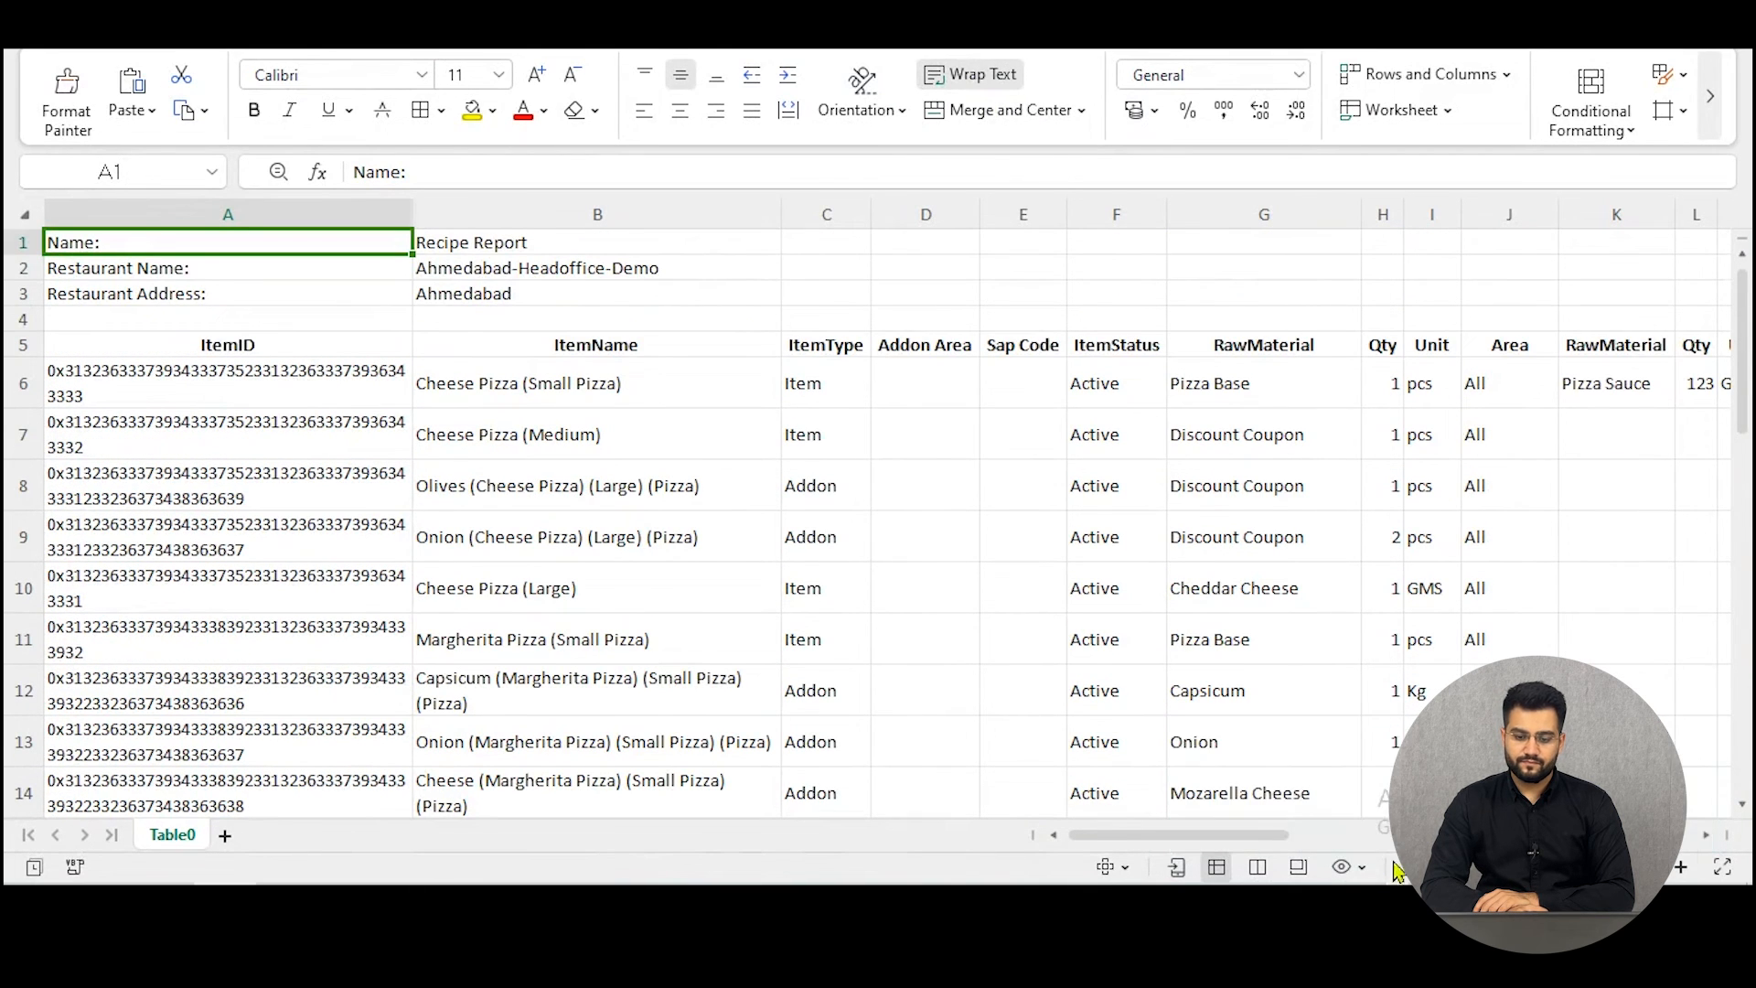
drag(1216, 836, 1214, 777)
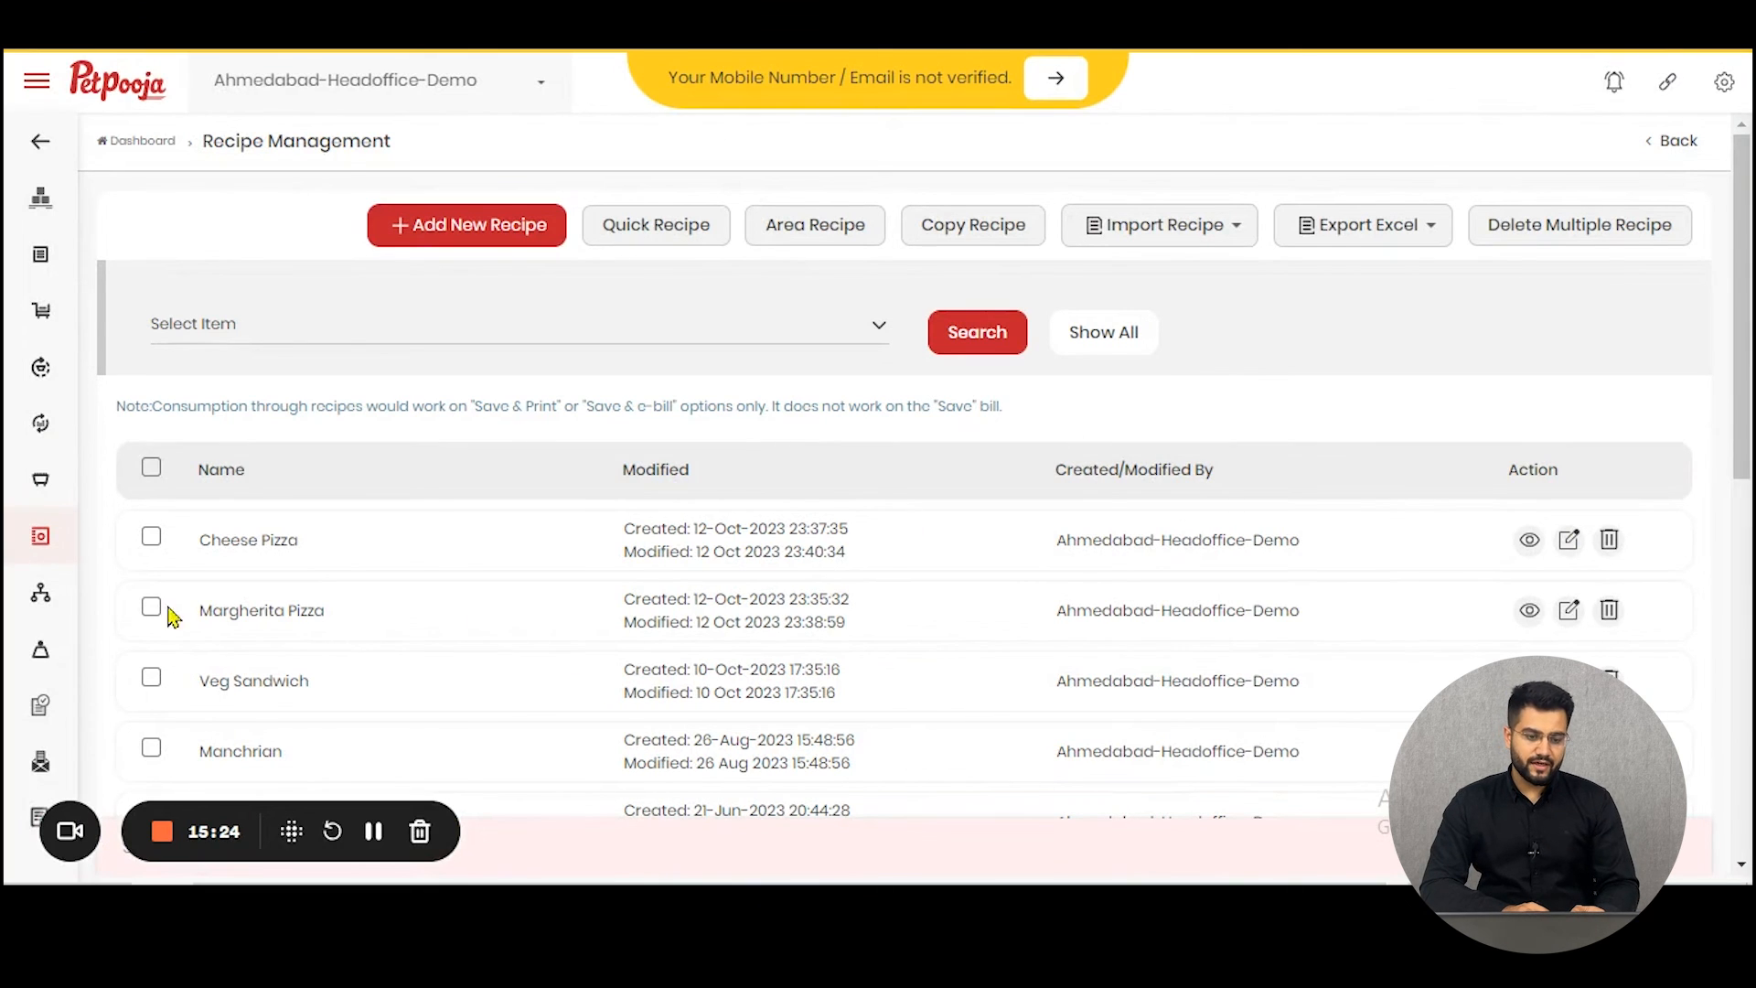
- Delete the Cheese Pizza, Margherita Pizza, Veg Sandwich and Manchrian recipes together from the recipe list
click(153, 538)
click(151, 607)
click(153, 678)
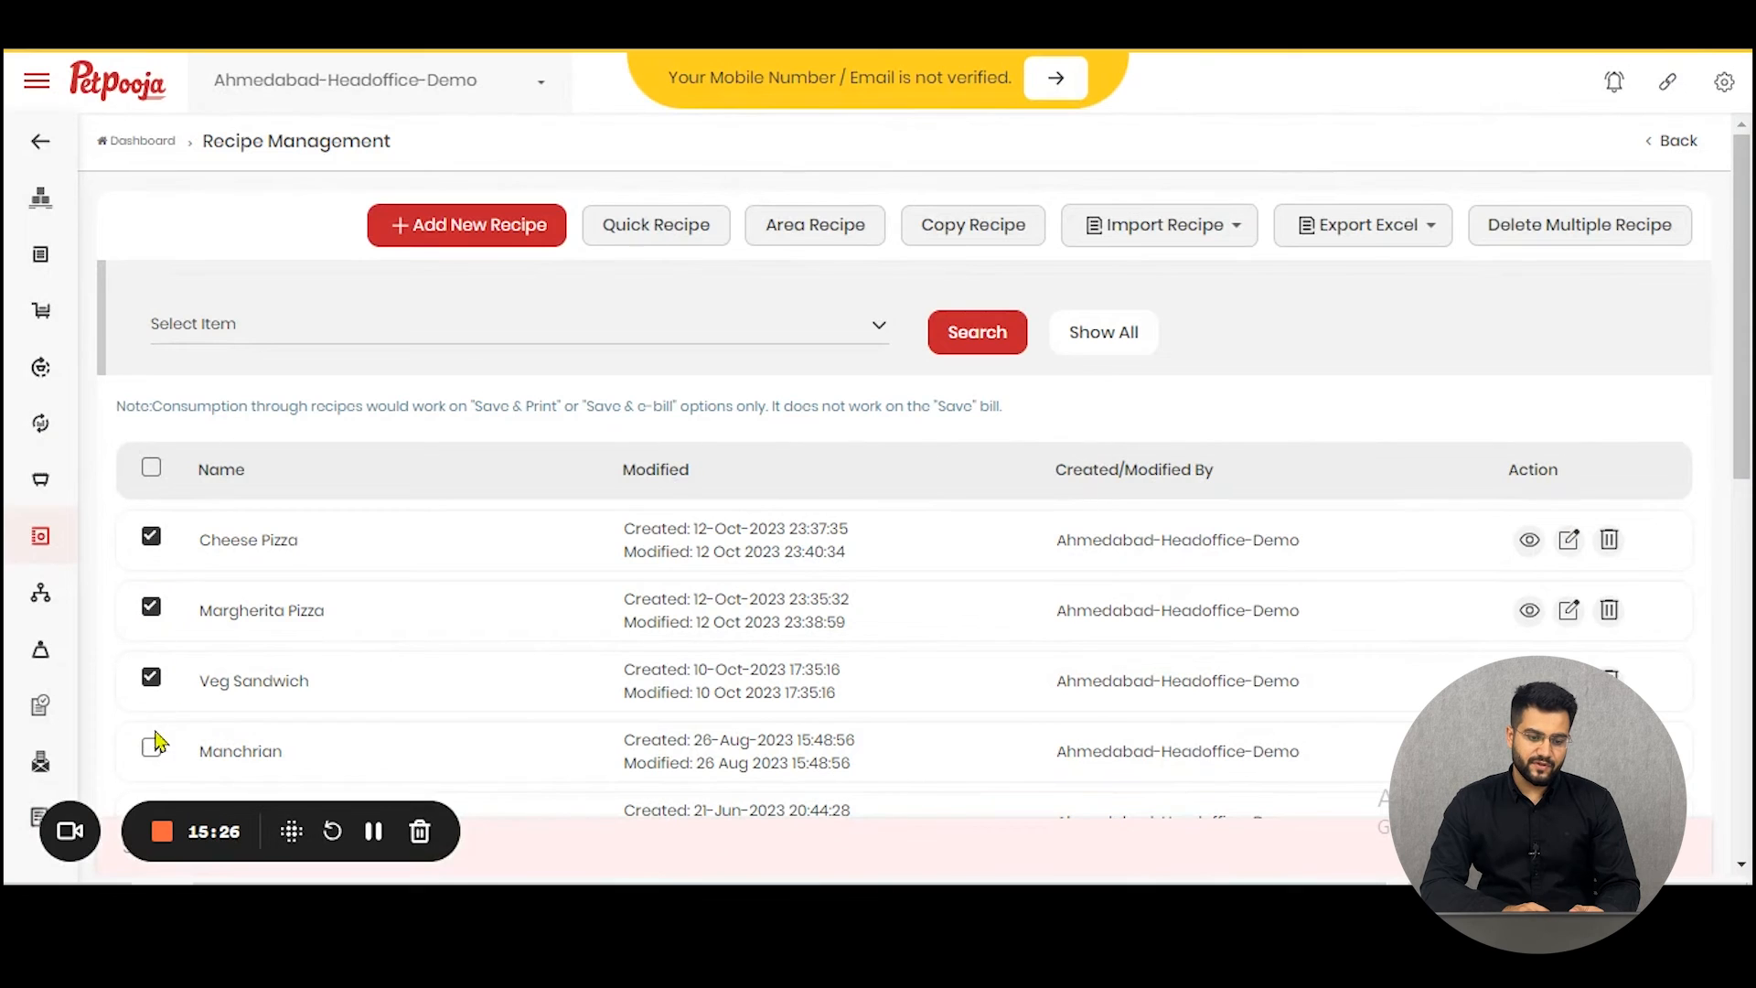
click(152, 746)
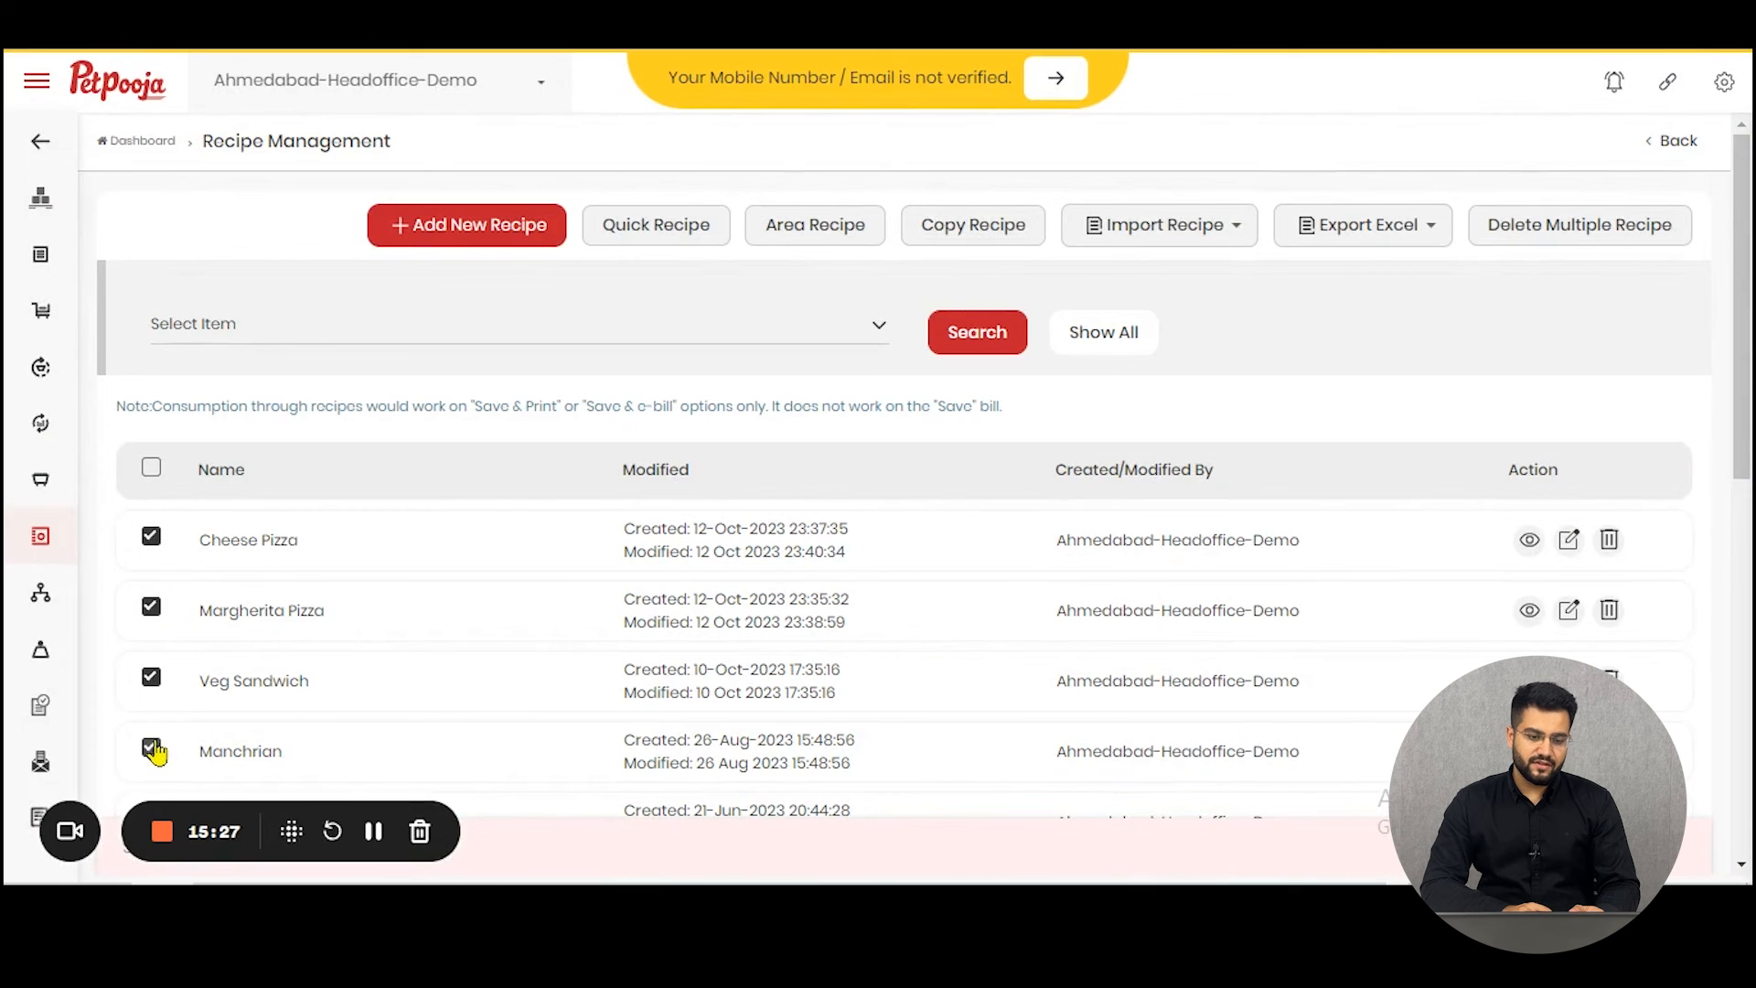
click(1589, 238)
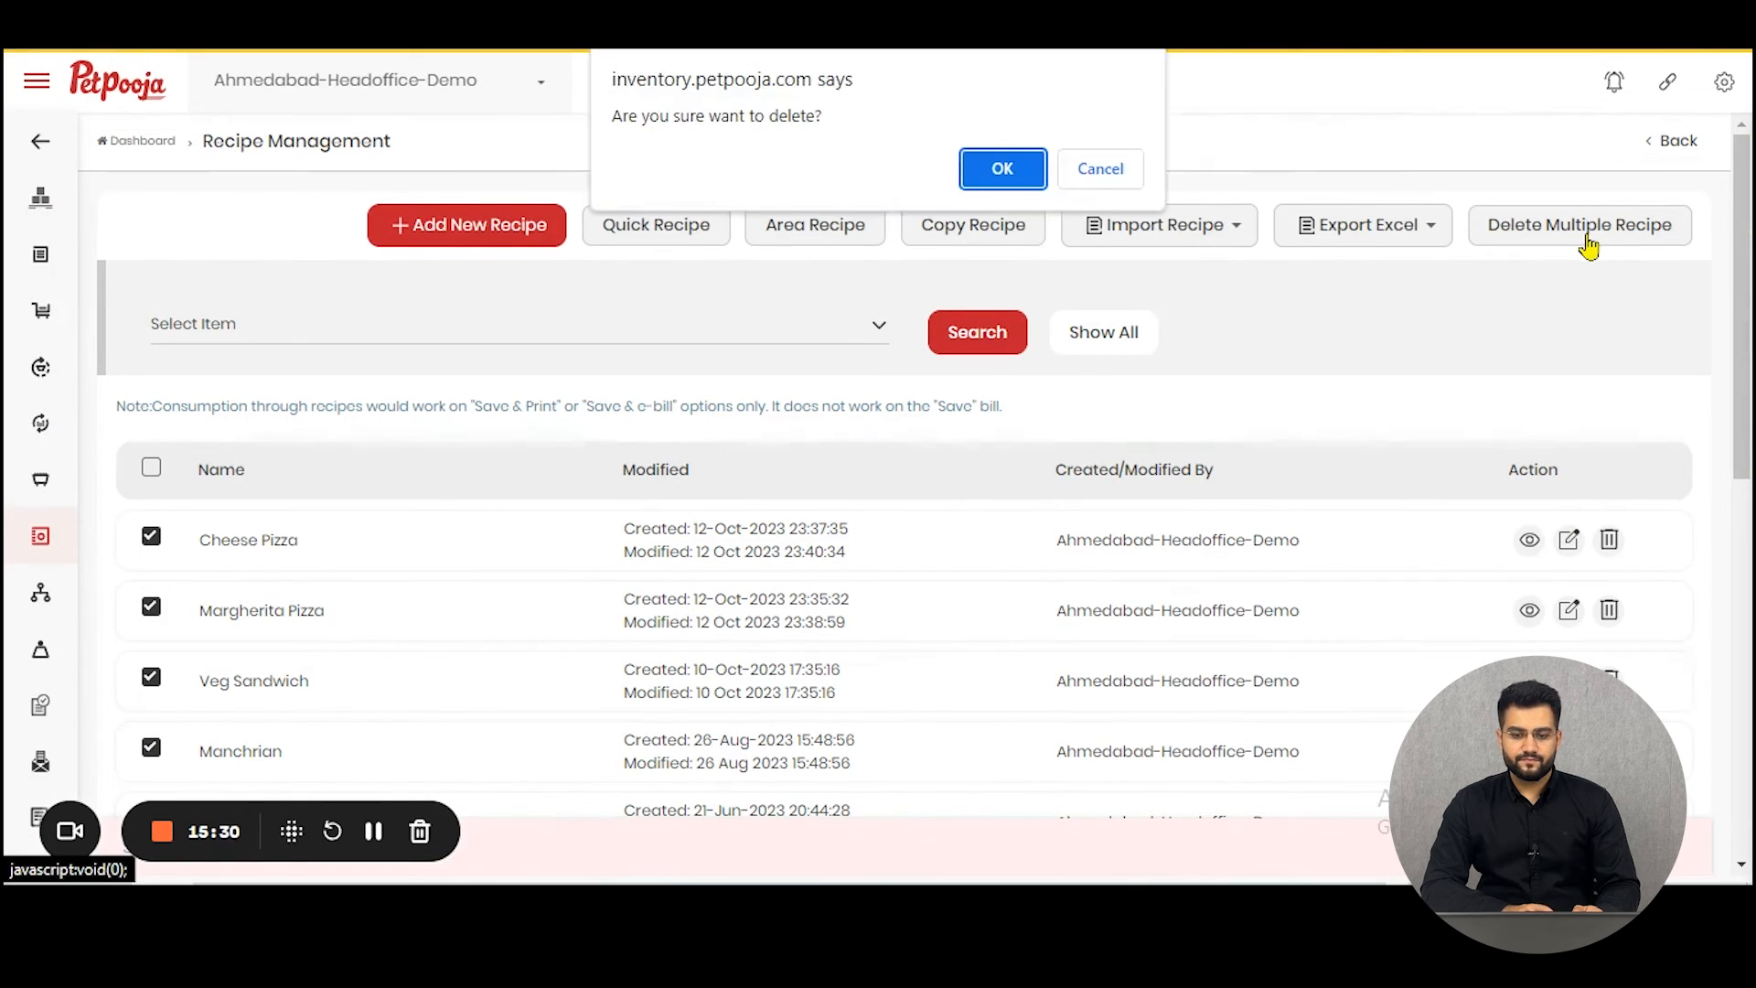
click(1025, 174)
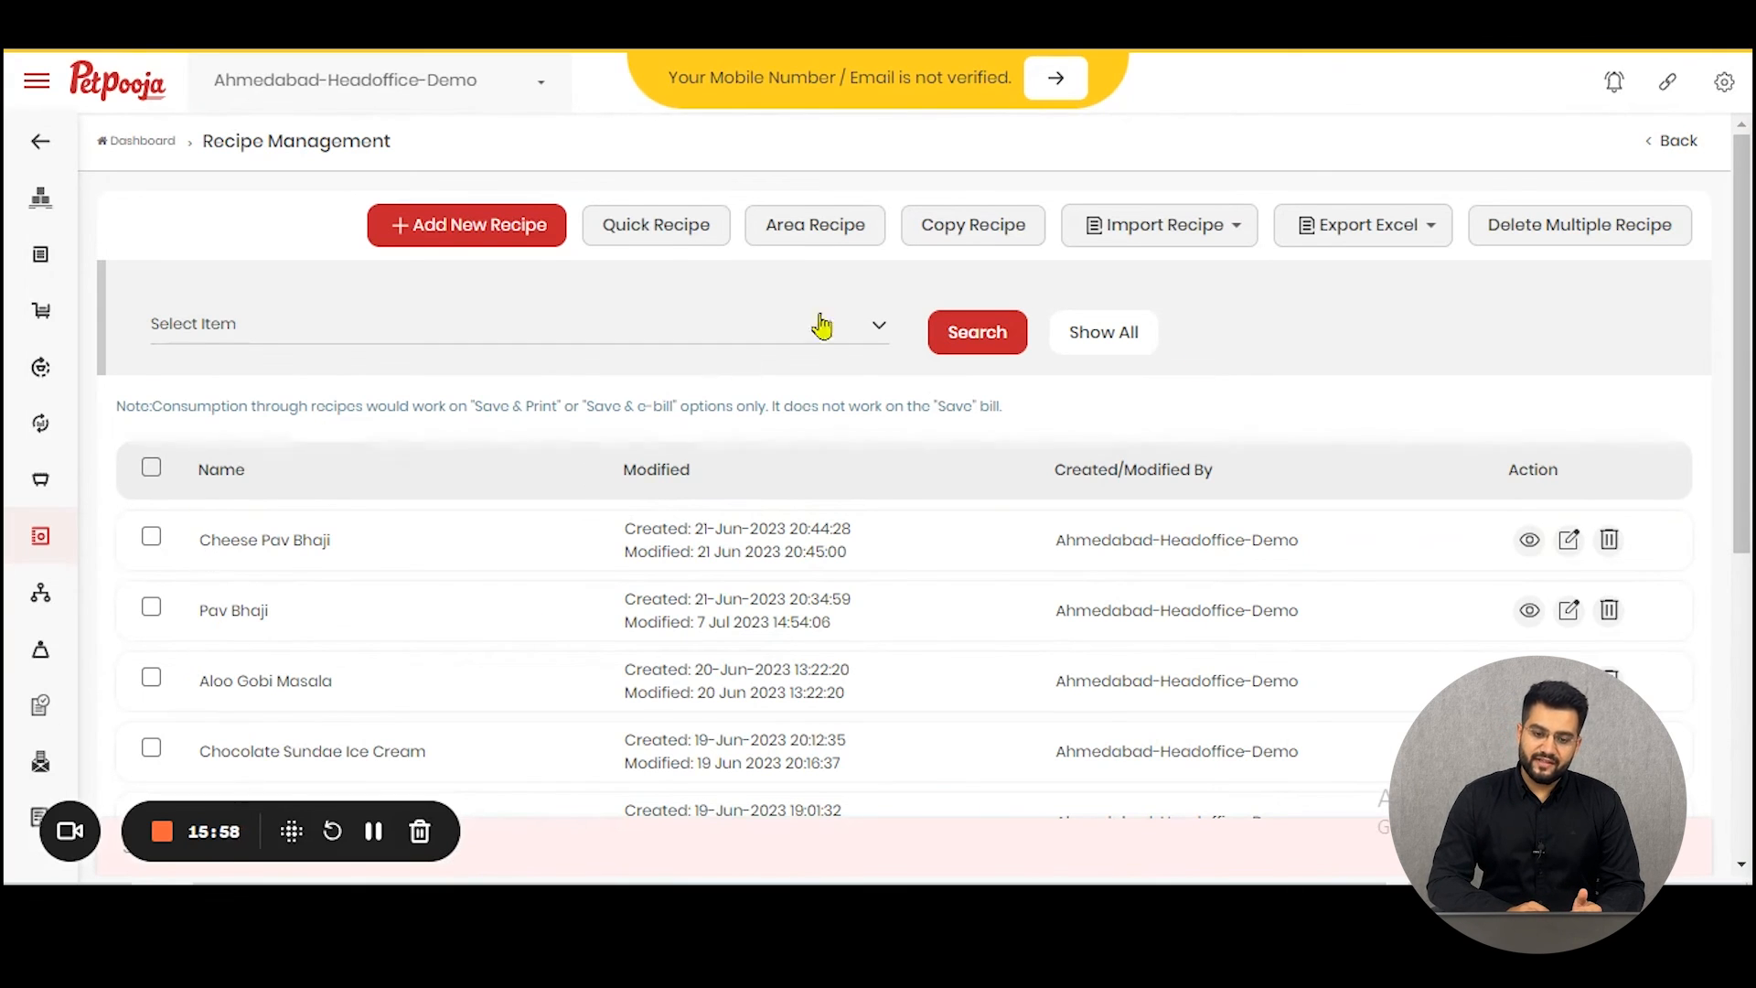
- Open the Copy Recipe form and filter the items to copy to by "PIZZA"
click(957, 245)
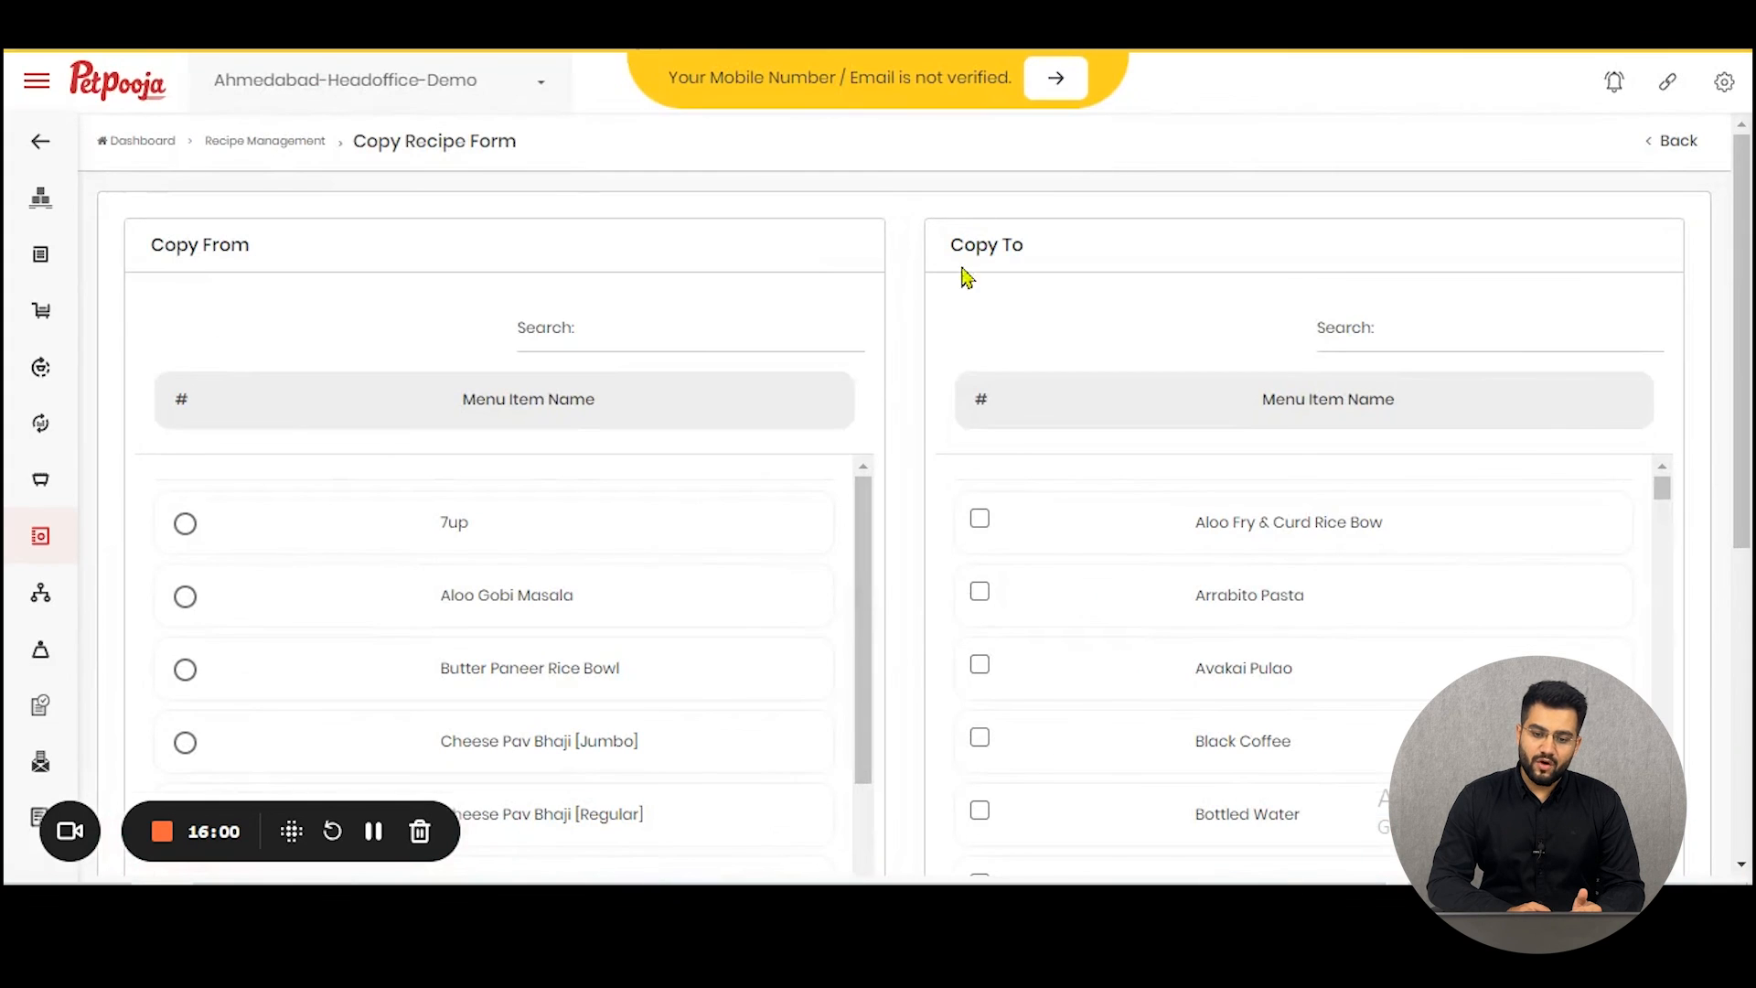
click(1341, 321)
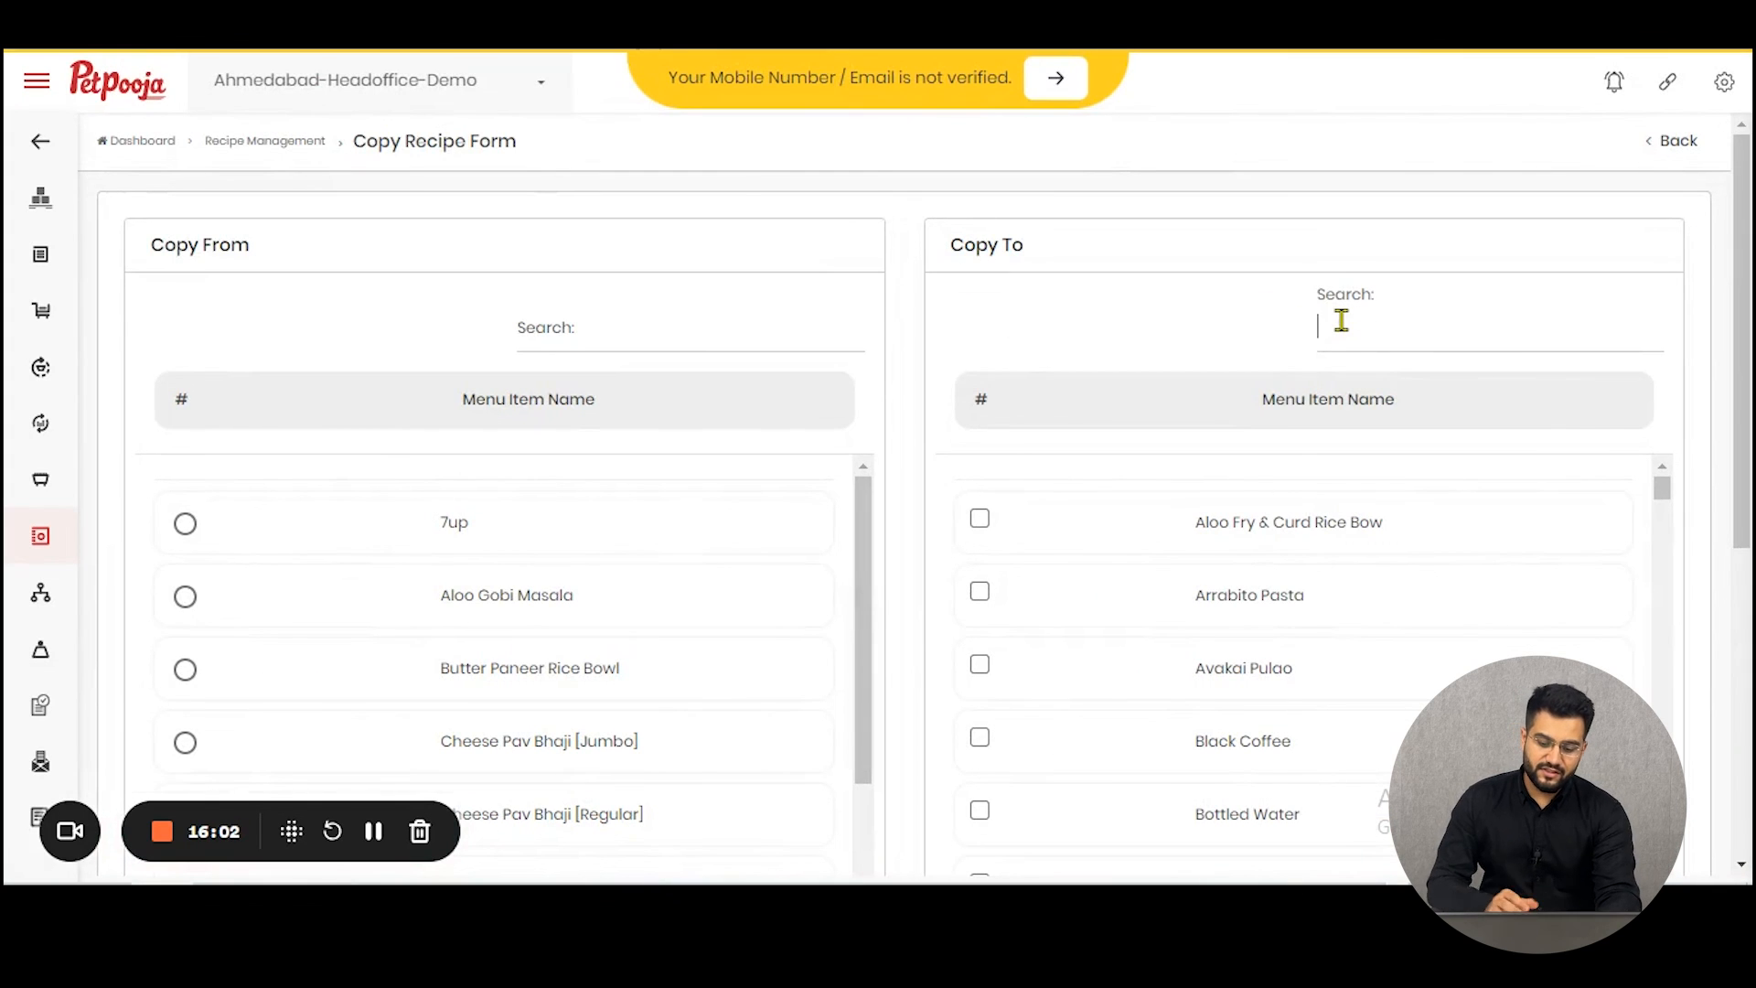
text(PIZZA)
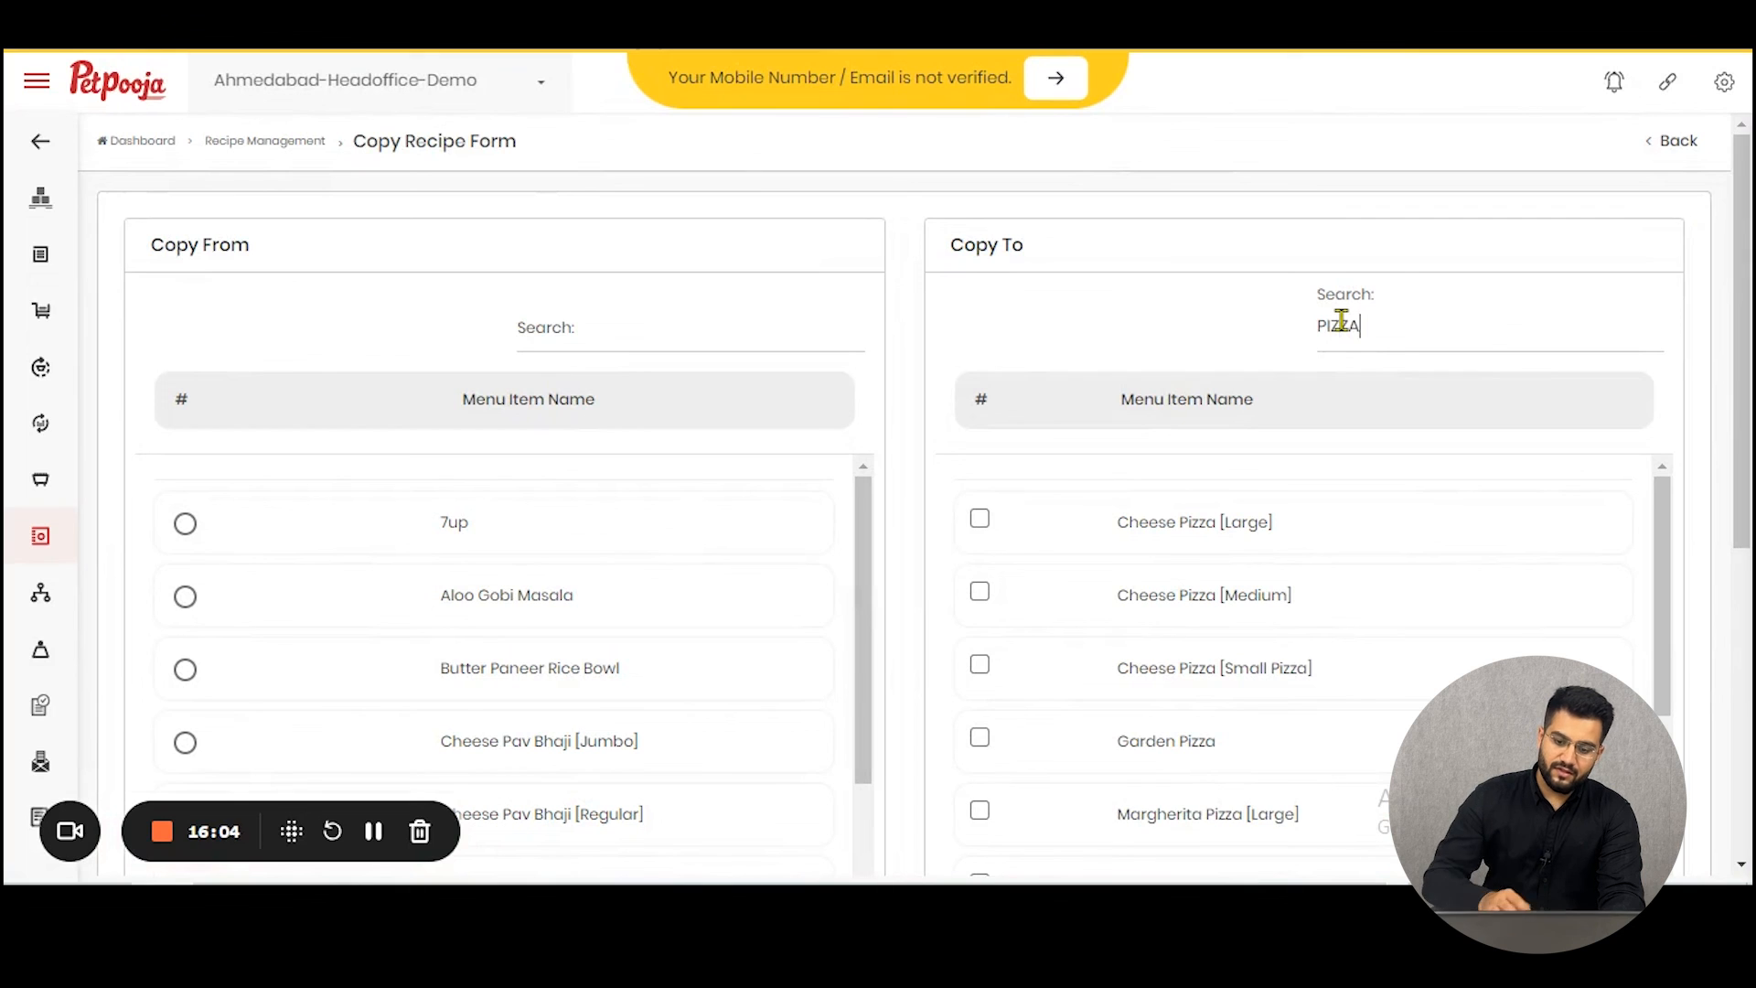
scroll(1340, 620, down, 3)
scroll(1223, 761, up, 4)
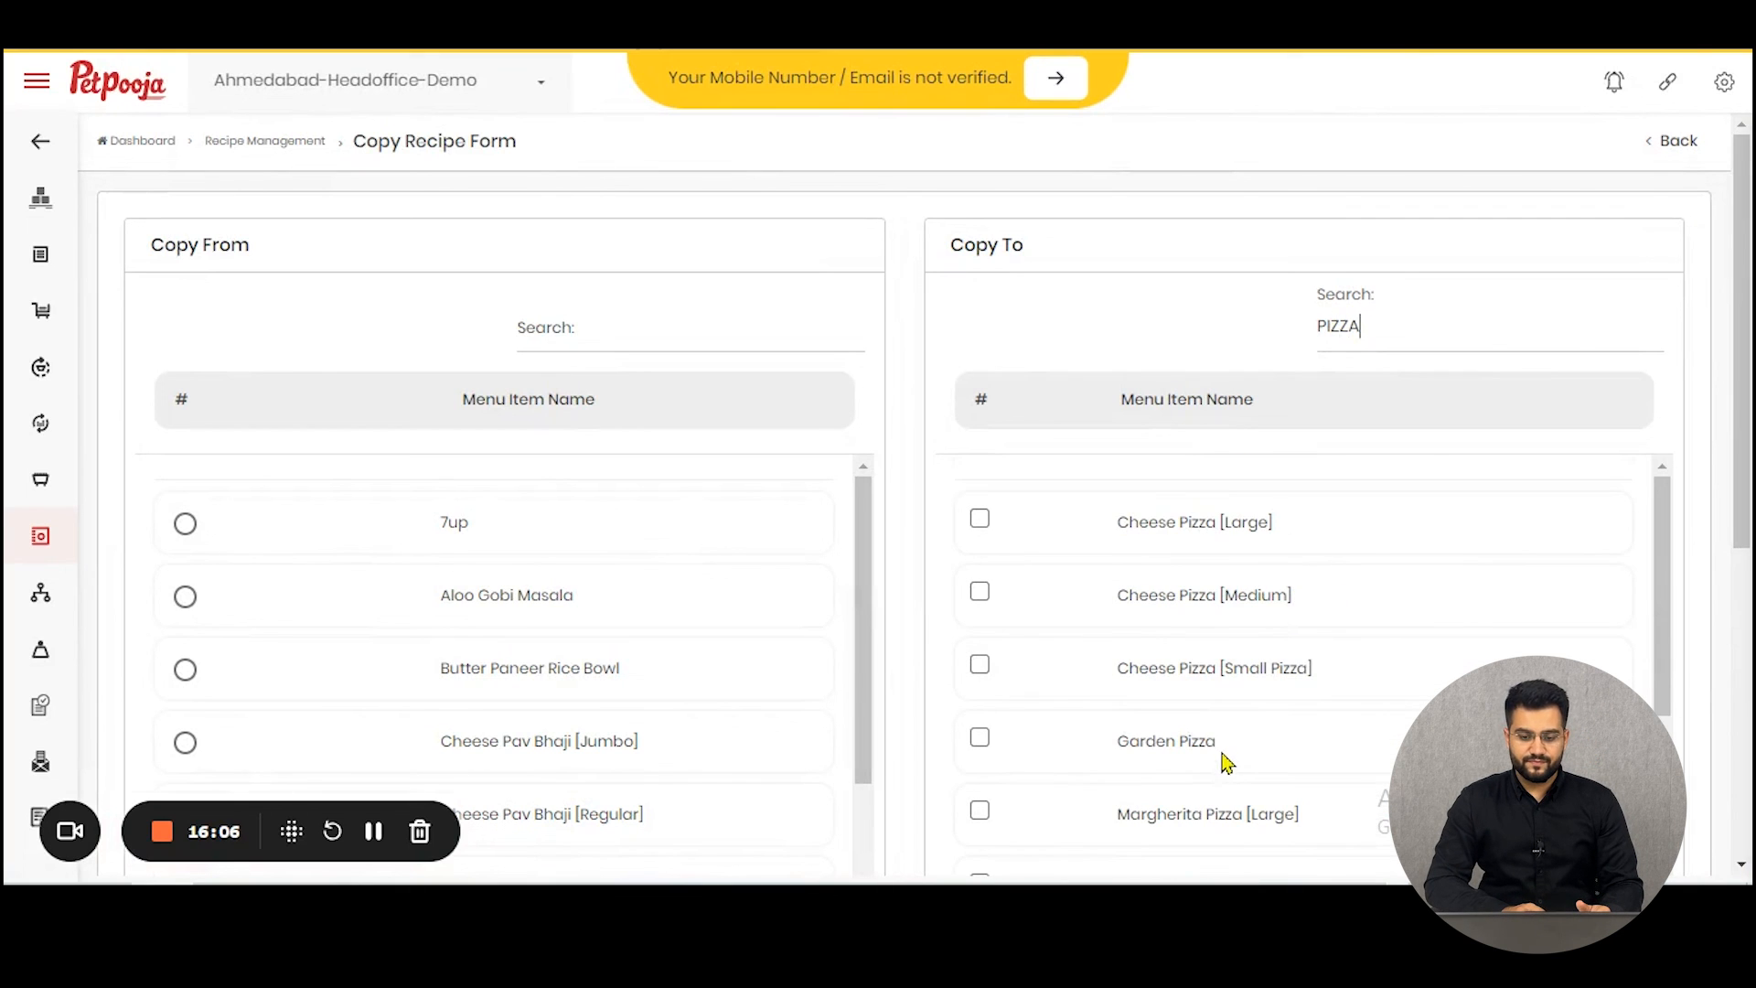
- Choose 7up as the item to copy from and select every listed pizza item, Cheese Pizza [Large] through Pizza 123 [Small Pizza], as targets
click(187, 525)
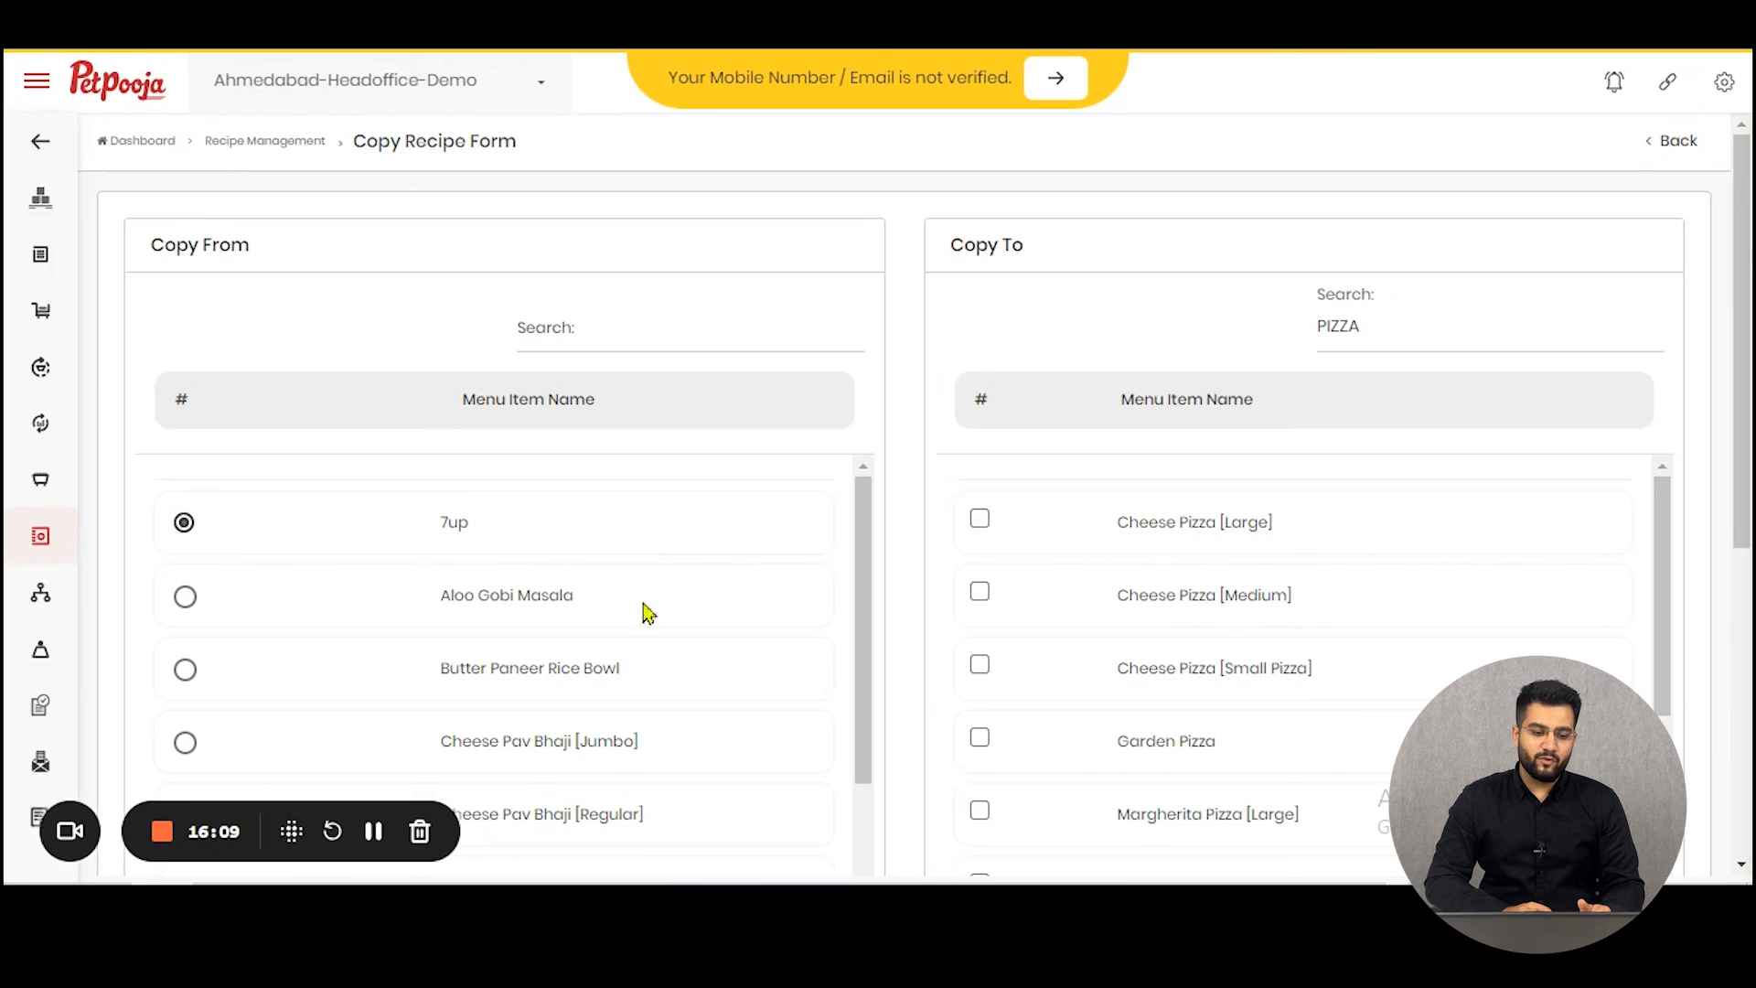
click(980, 520)
click(980, 593)
click(980, 666)
click(979, 737)
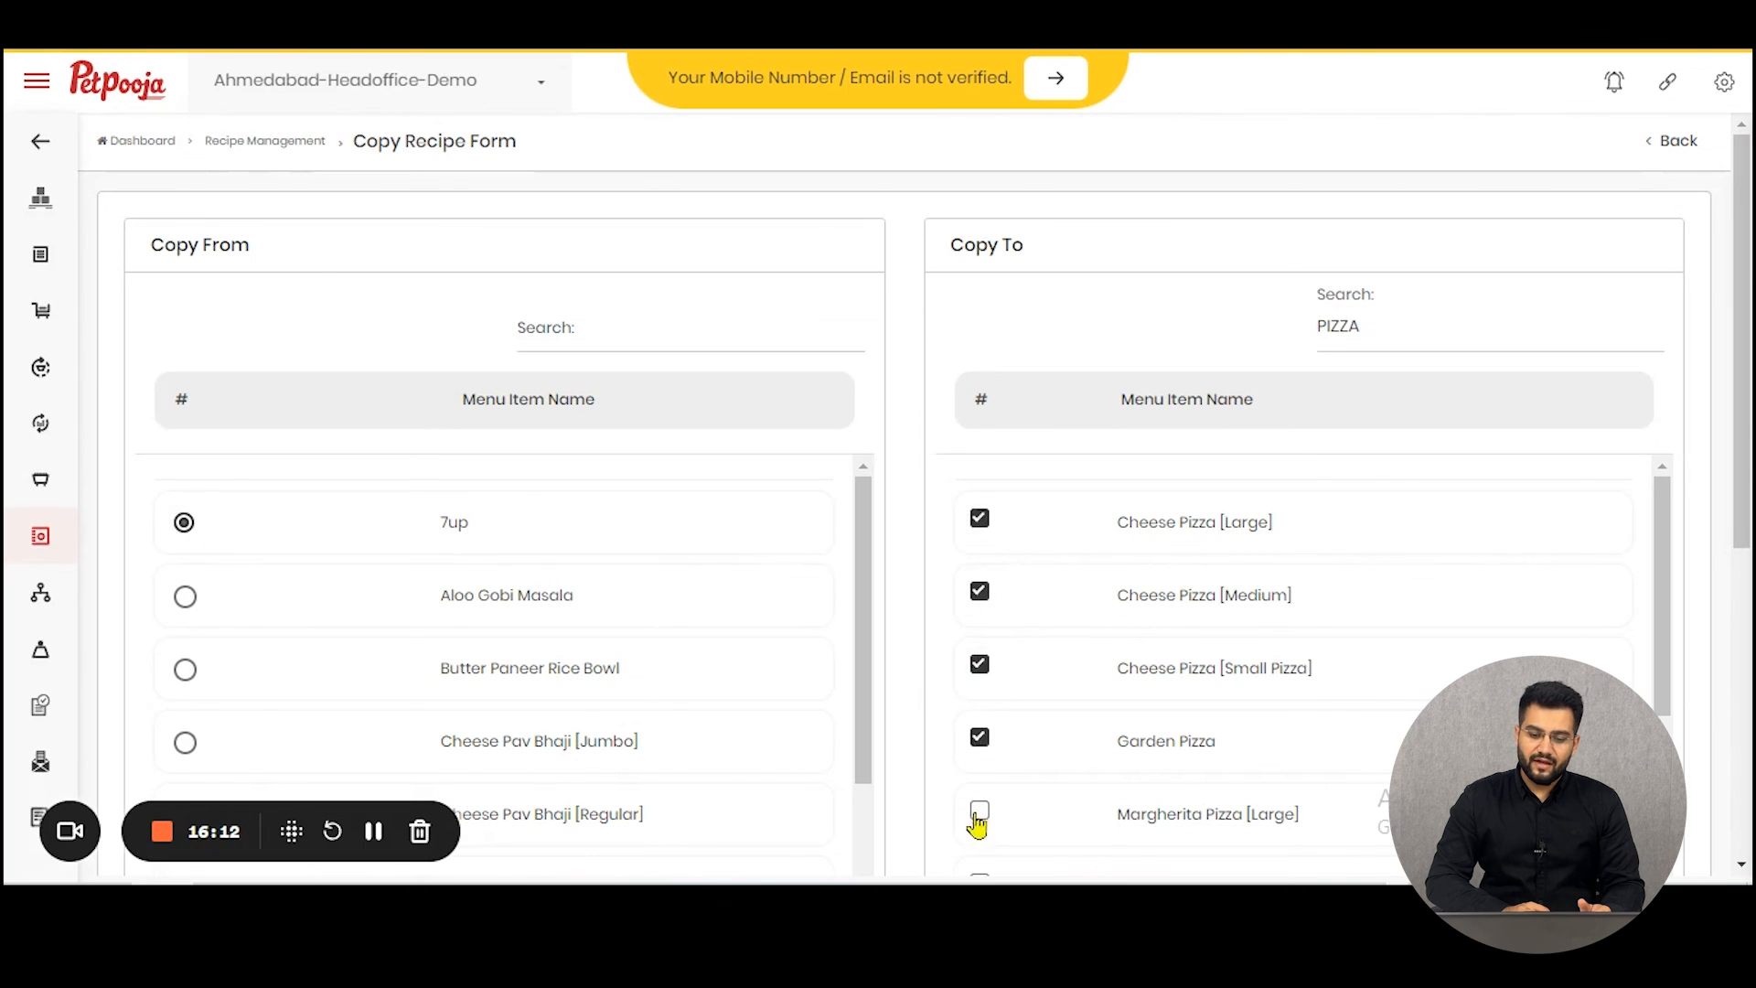
click(979, 810)
scroll(996, 750, down, 4)
click(981, 501)
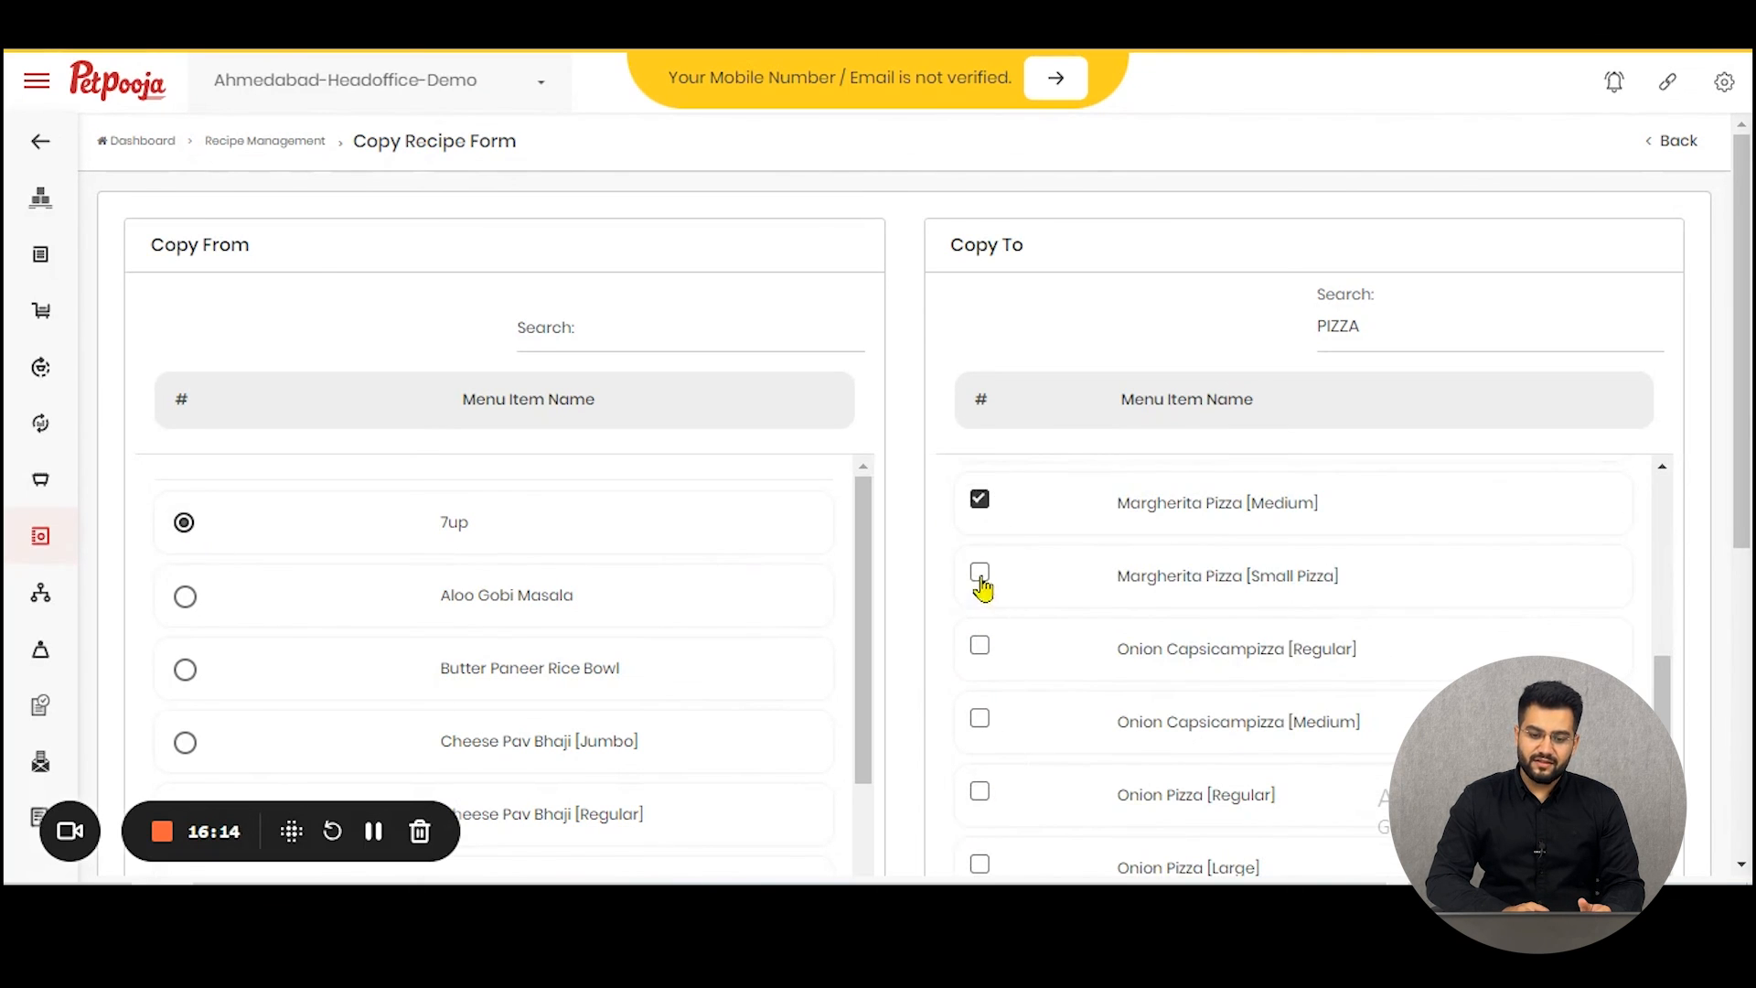
click(979, 575)
click(980, 647)
click(979, 720)
click(980, 792)
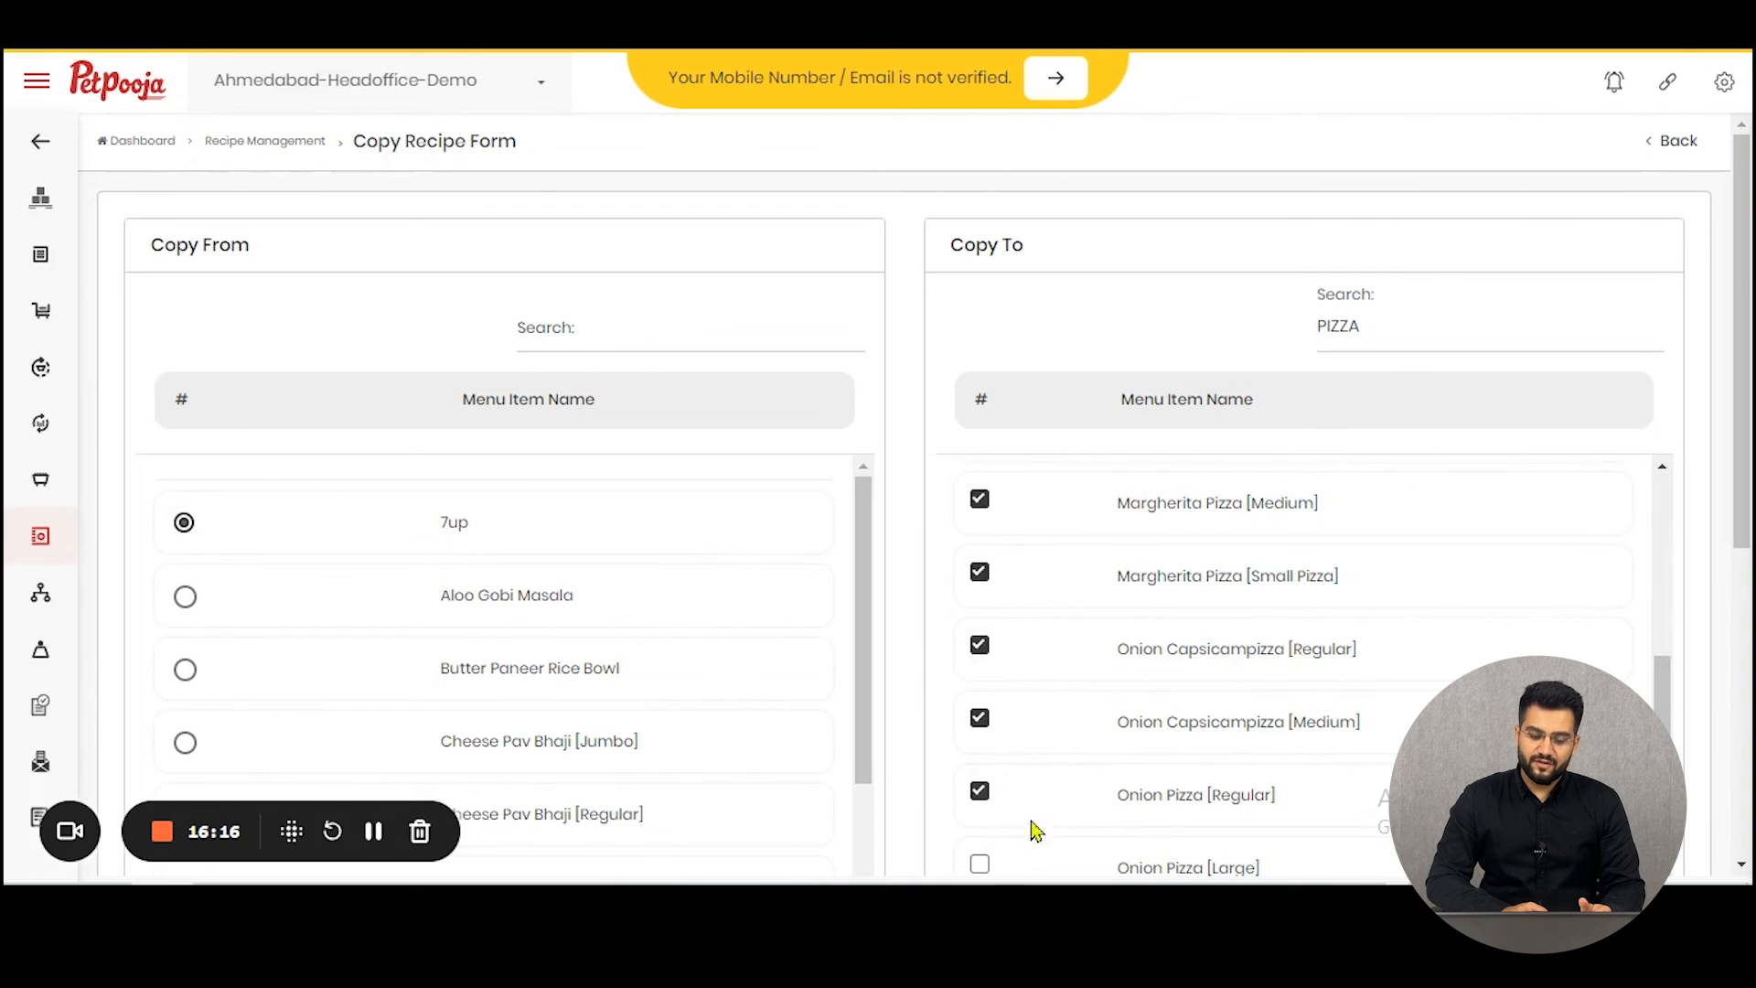
scroll(1015, 805, down, 3)
click(980, 637)
click(979, 702)
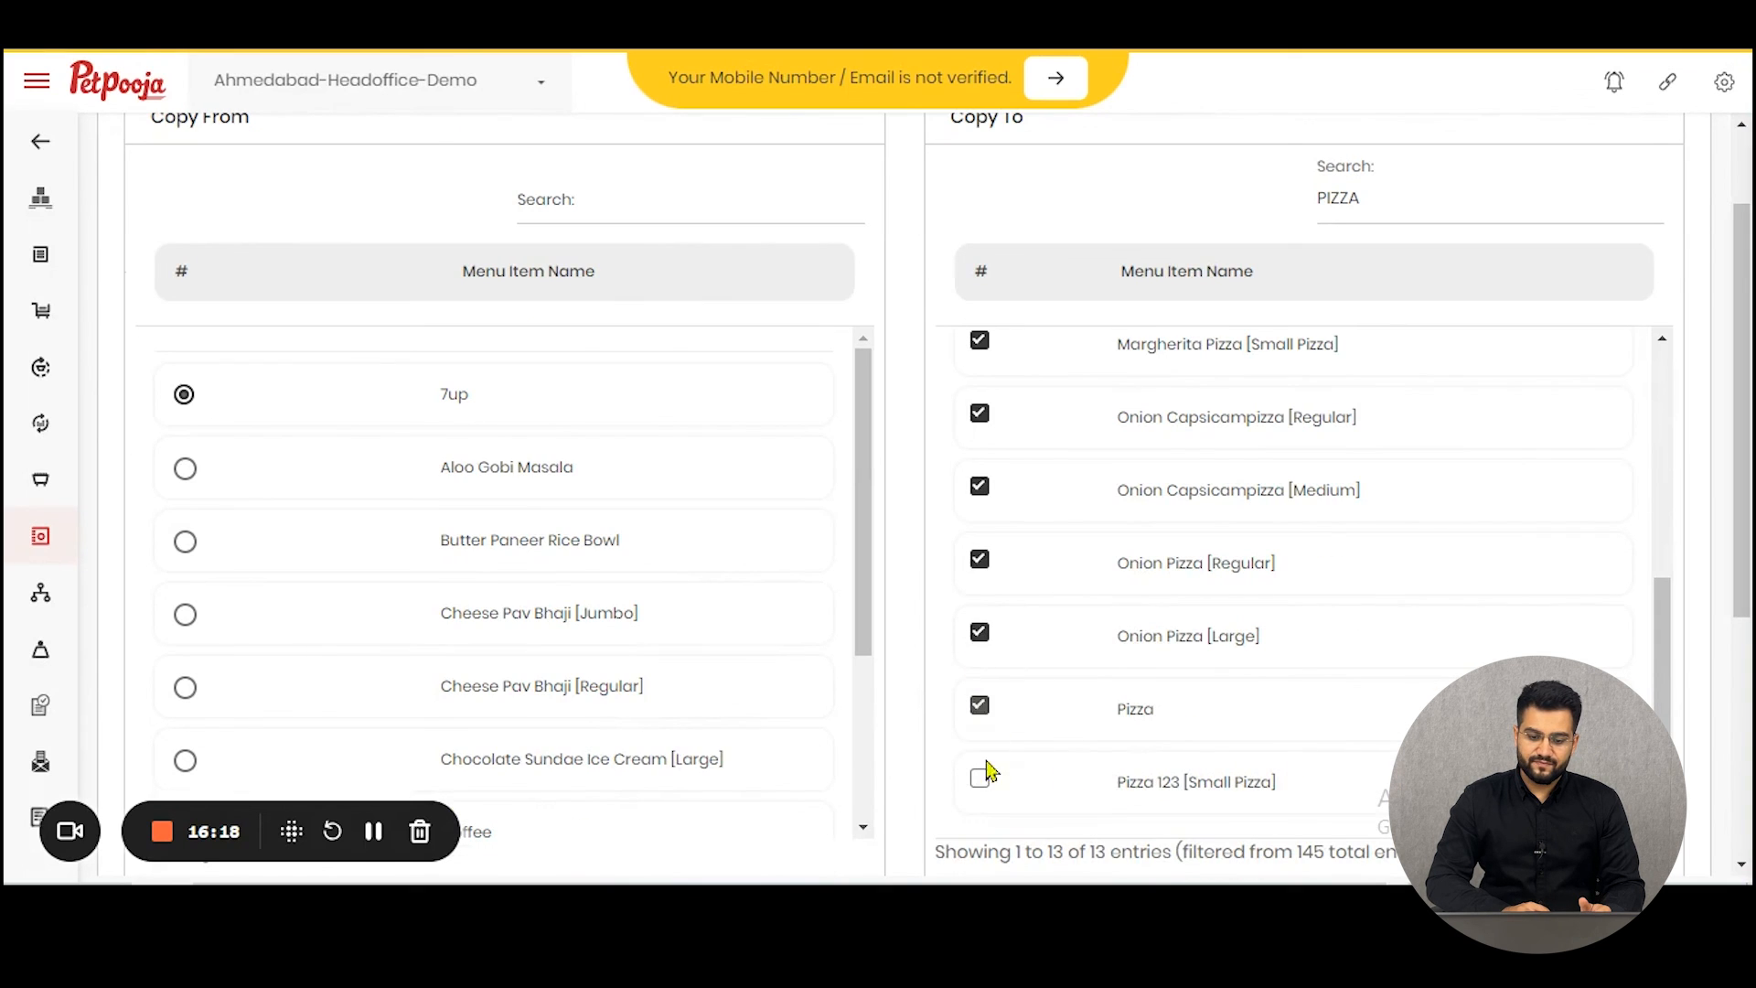
click(979, 778)
- Copy the 7up recipe to the selected pizza items with 500 Gm Box, Hummus and Cutlery Pack all included, and save it
scroll(988, 777, down, 5)
click(1627, 559)
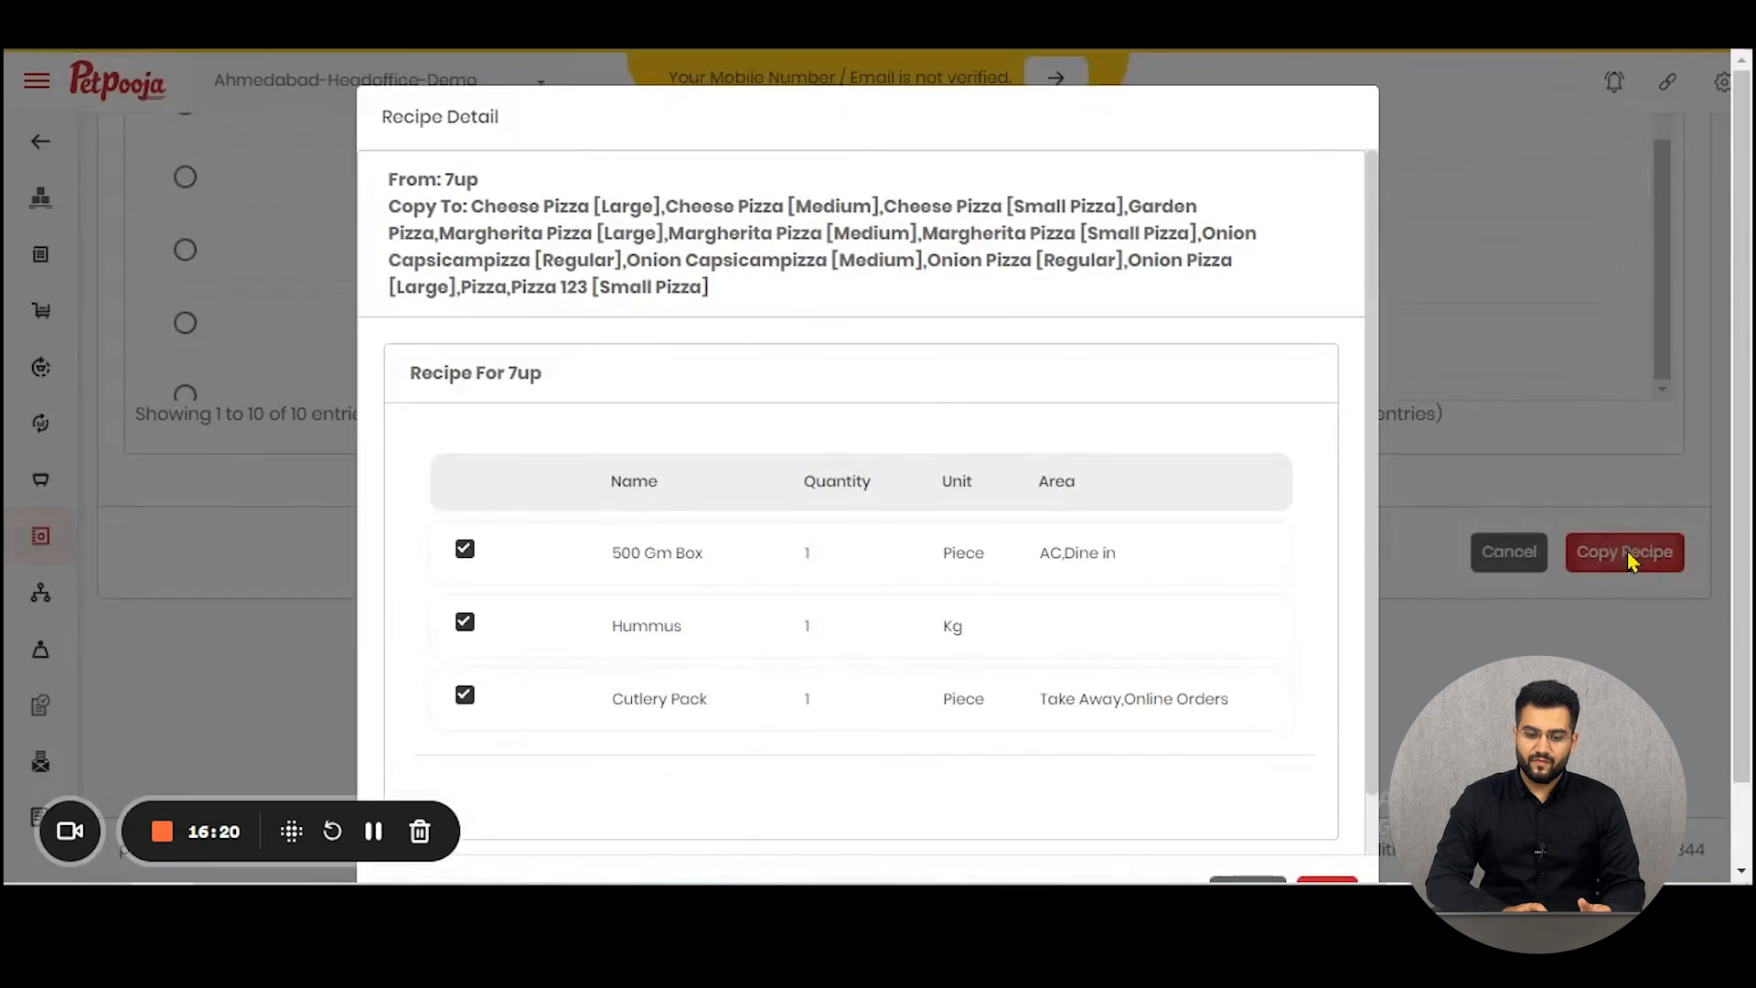
scroll(1129, 629, down, 1)
scroll(1335, 571, down, 2)
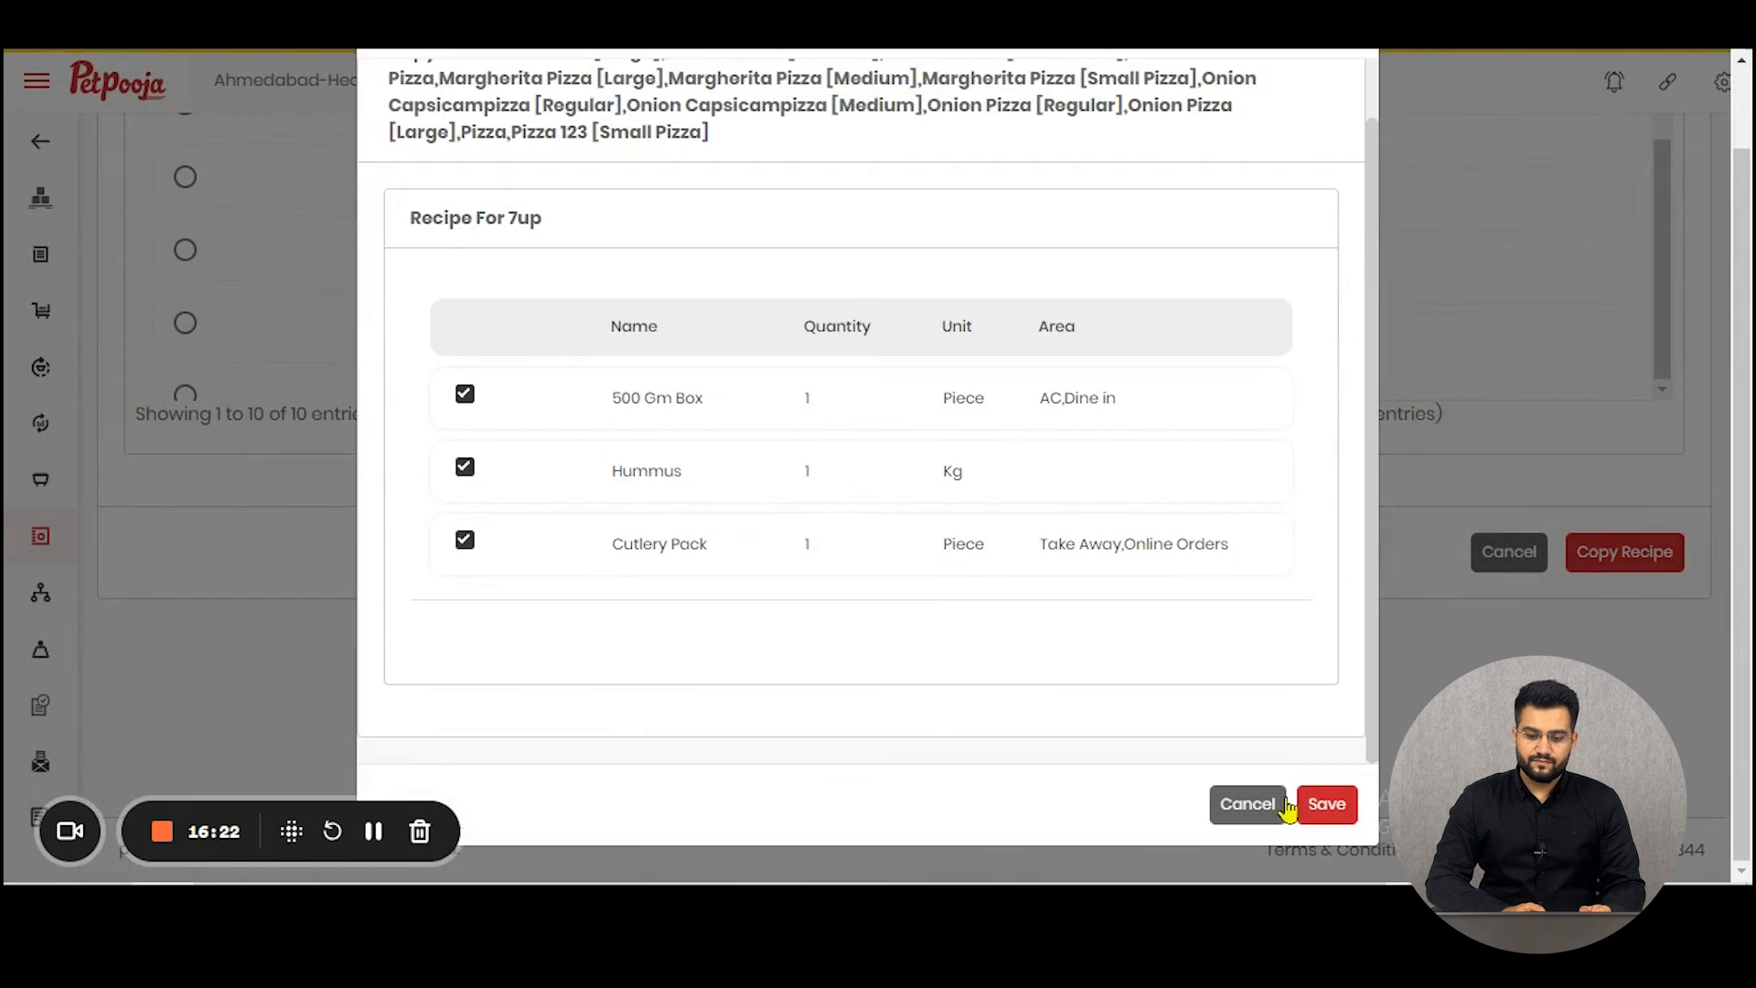
click(1323, 809)
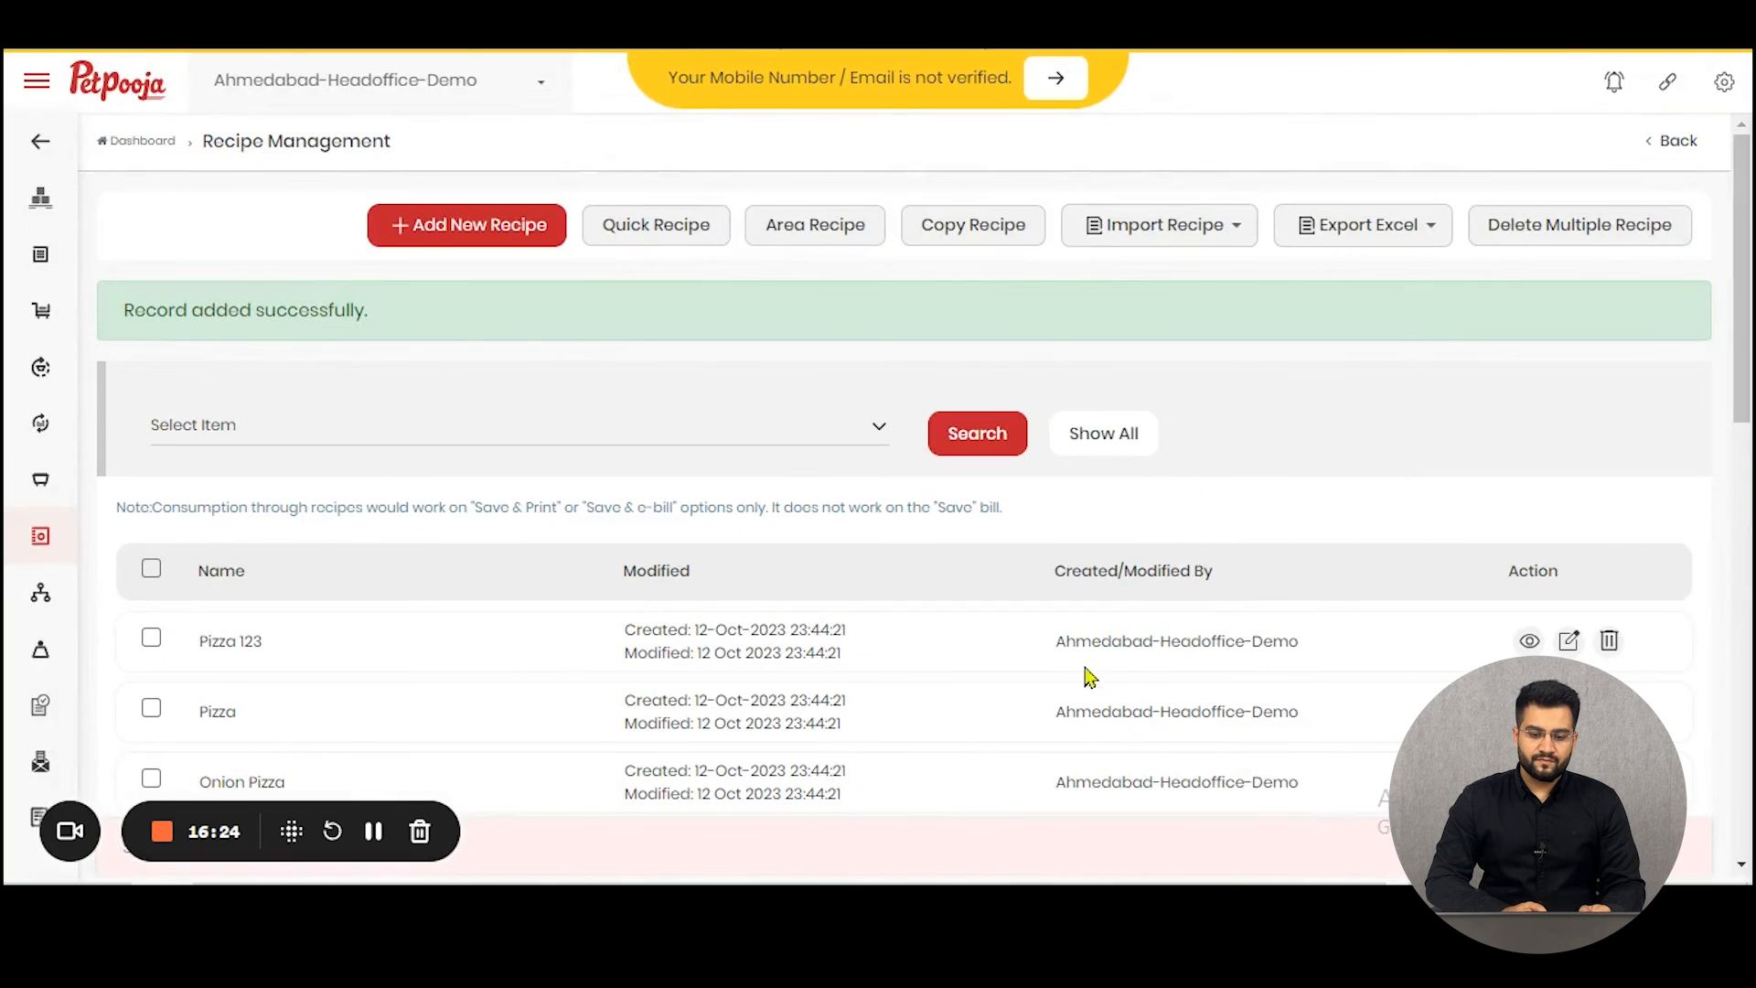
scroll(649, 694, down, 7)
scroll(393, 385, down, 6)
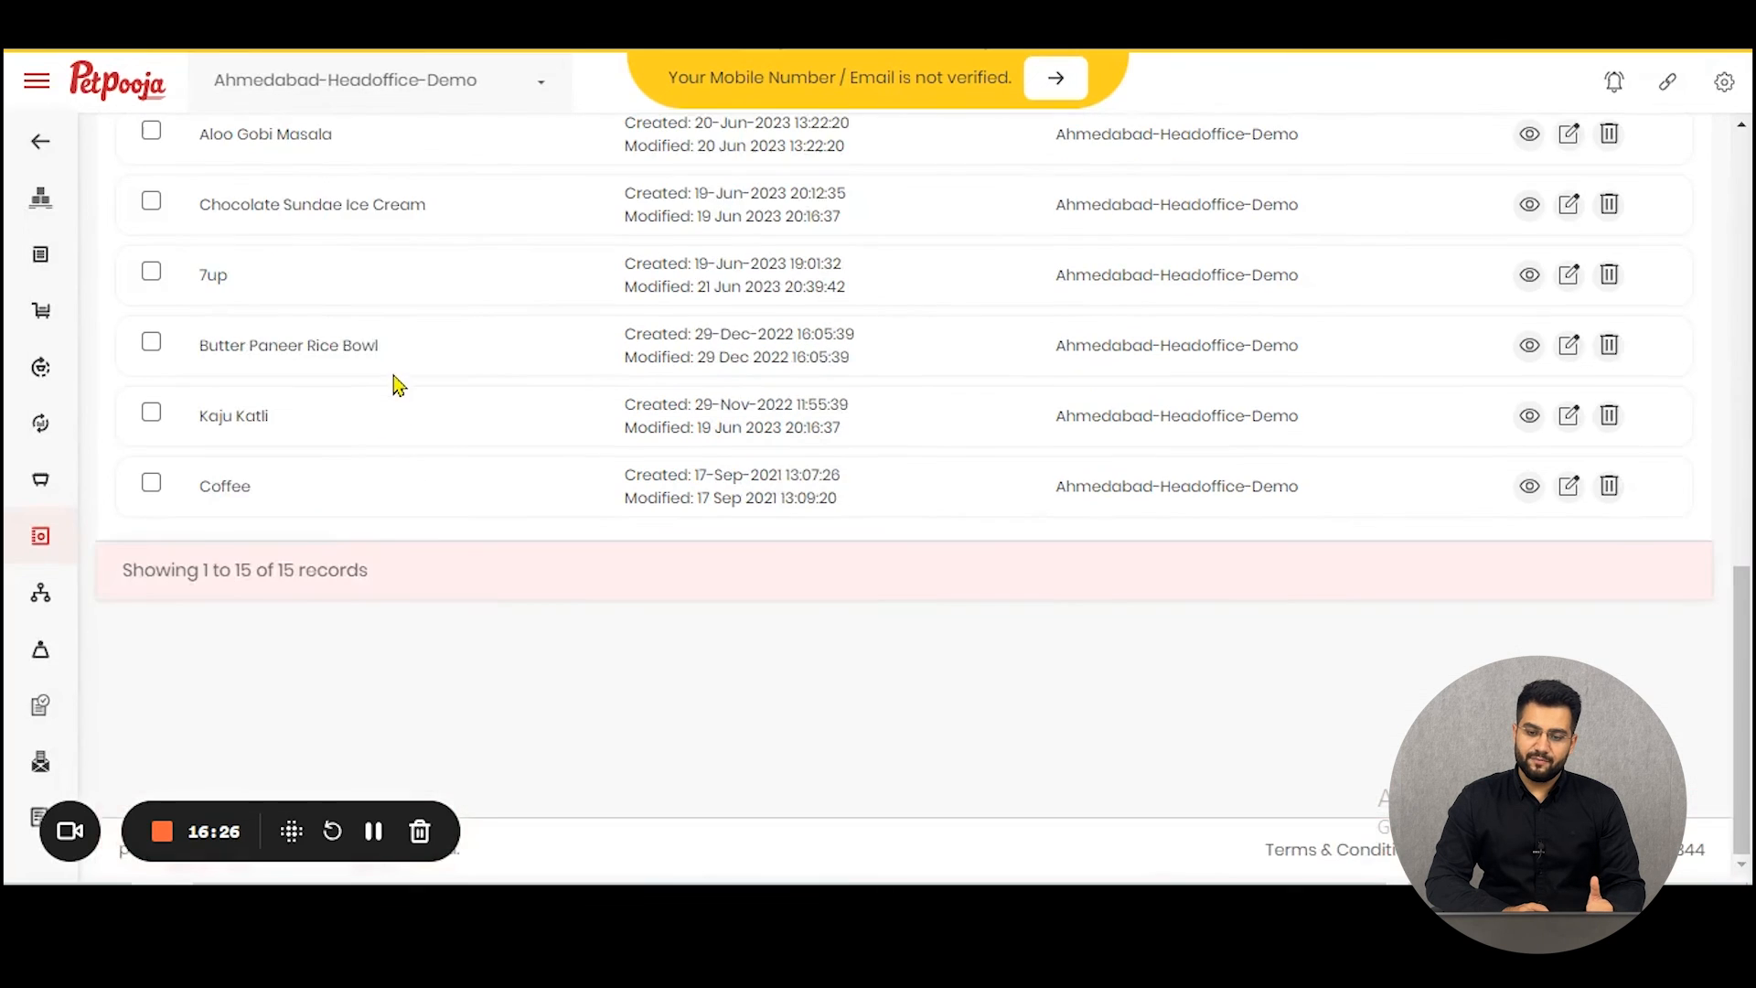
- Reopen the Copy Recipe form, check with 7up as source whether "PIZZA" items are still offered as targets, and return to Recipe Management
scroll(393, 388, up, 13)
click(984, 260)
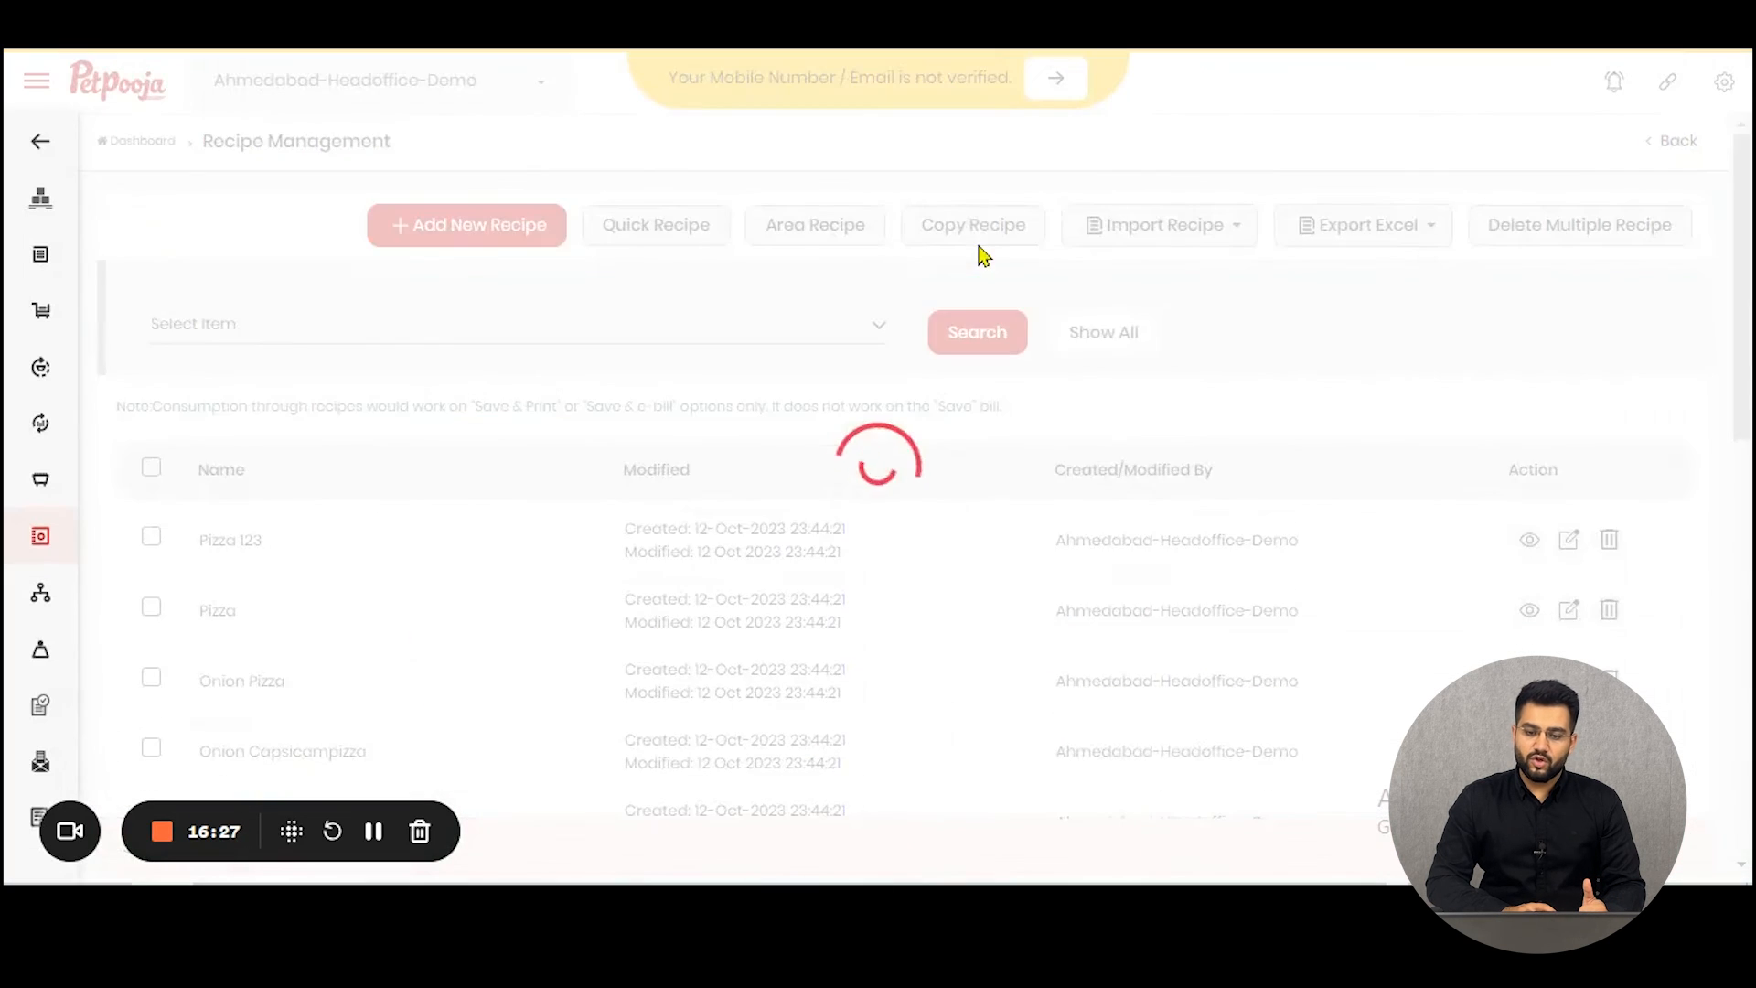
click(198, 530)
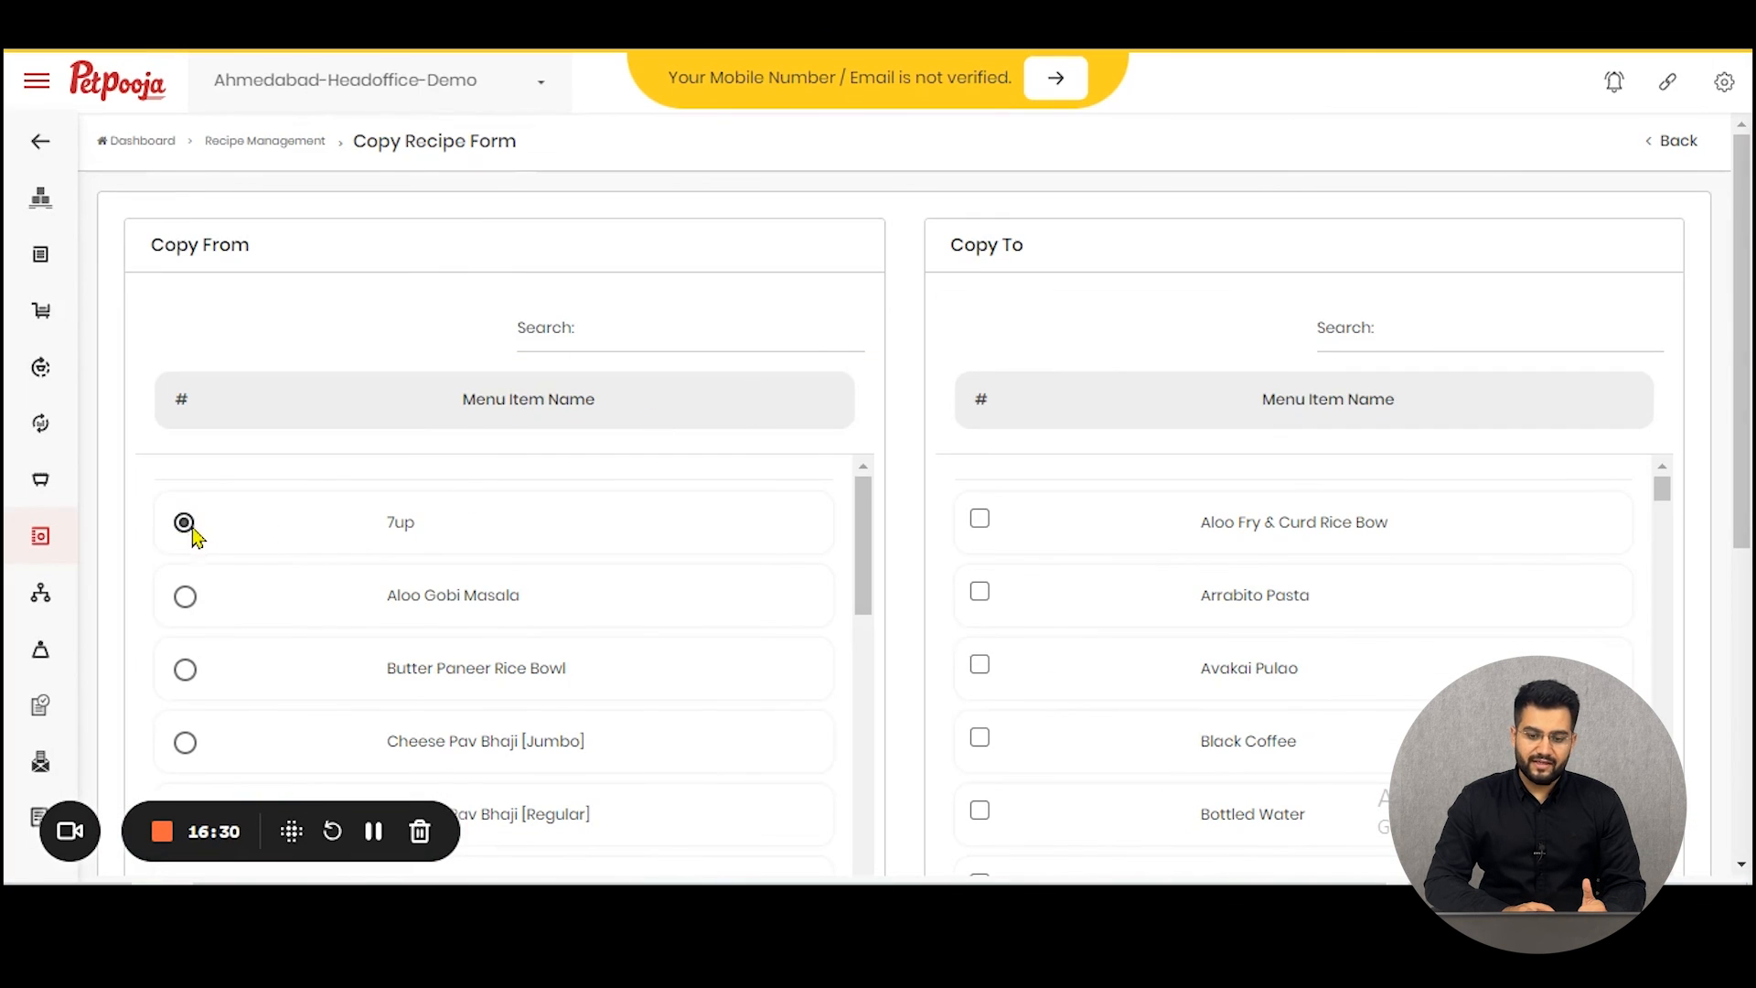
click(1378, 331)
text(P)
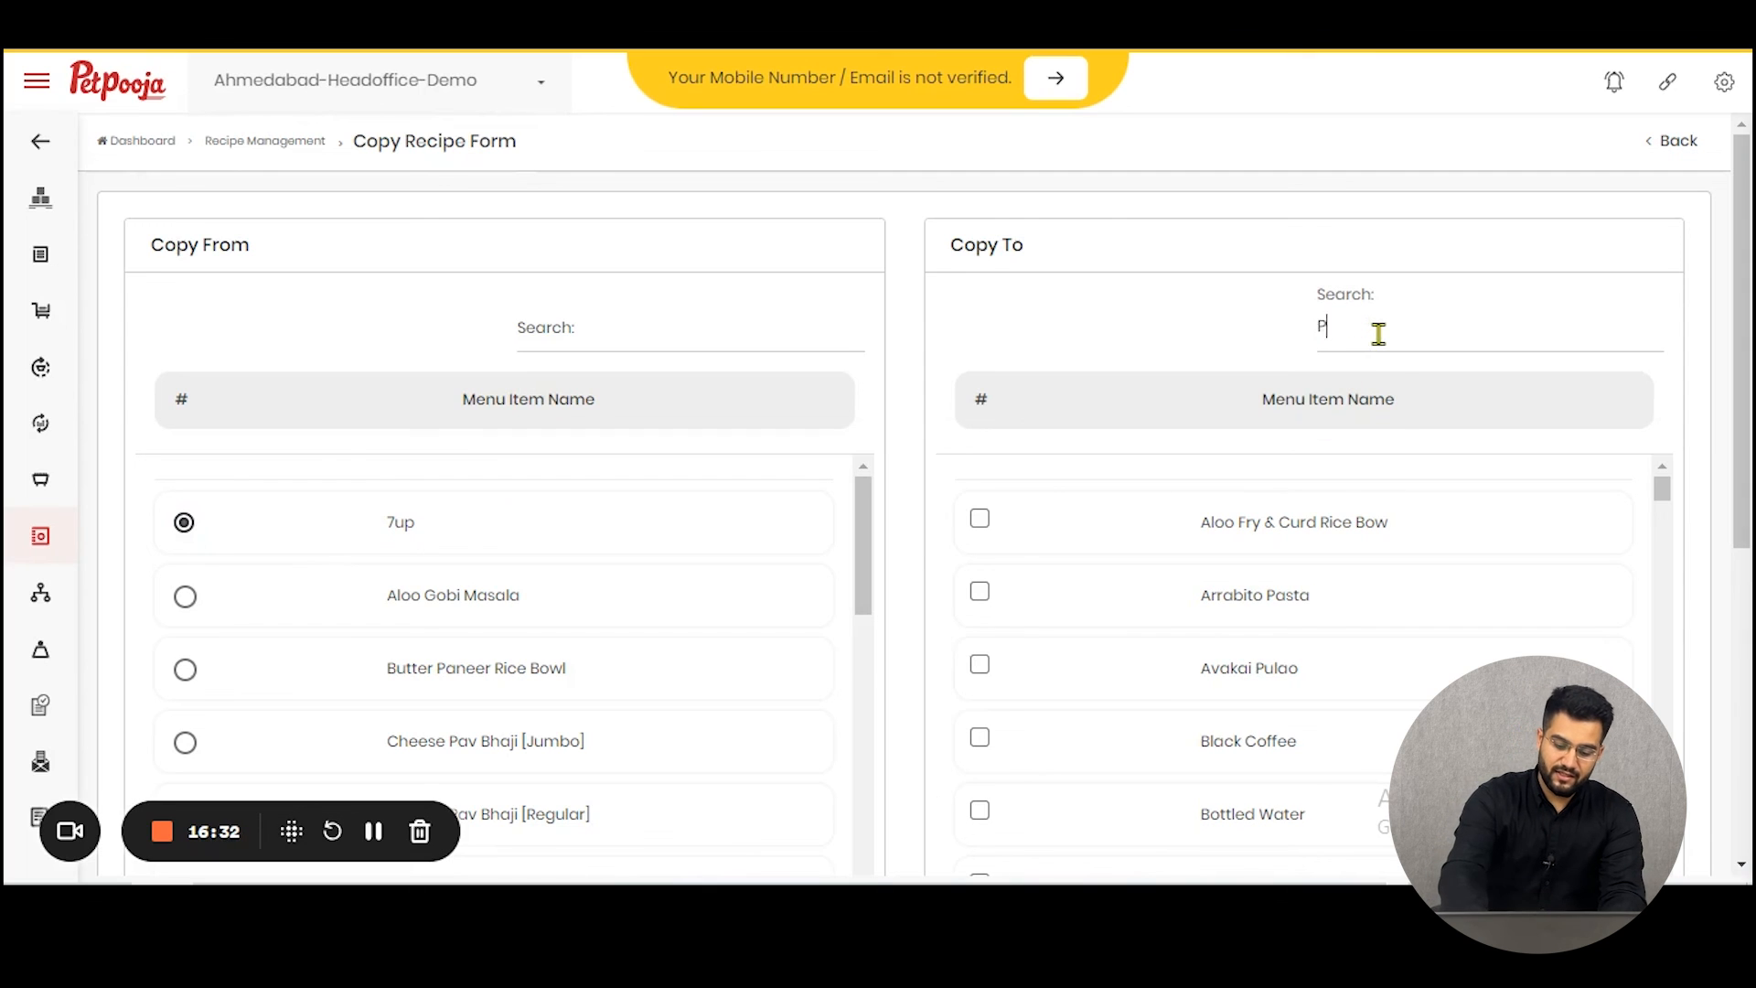
text(IZZA)
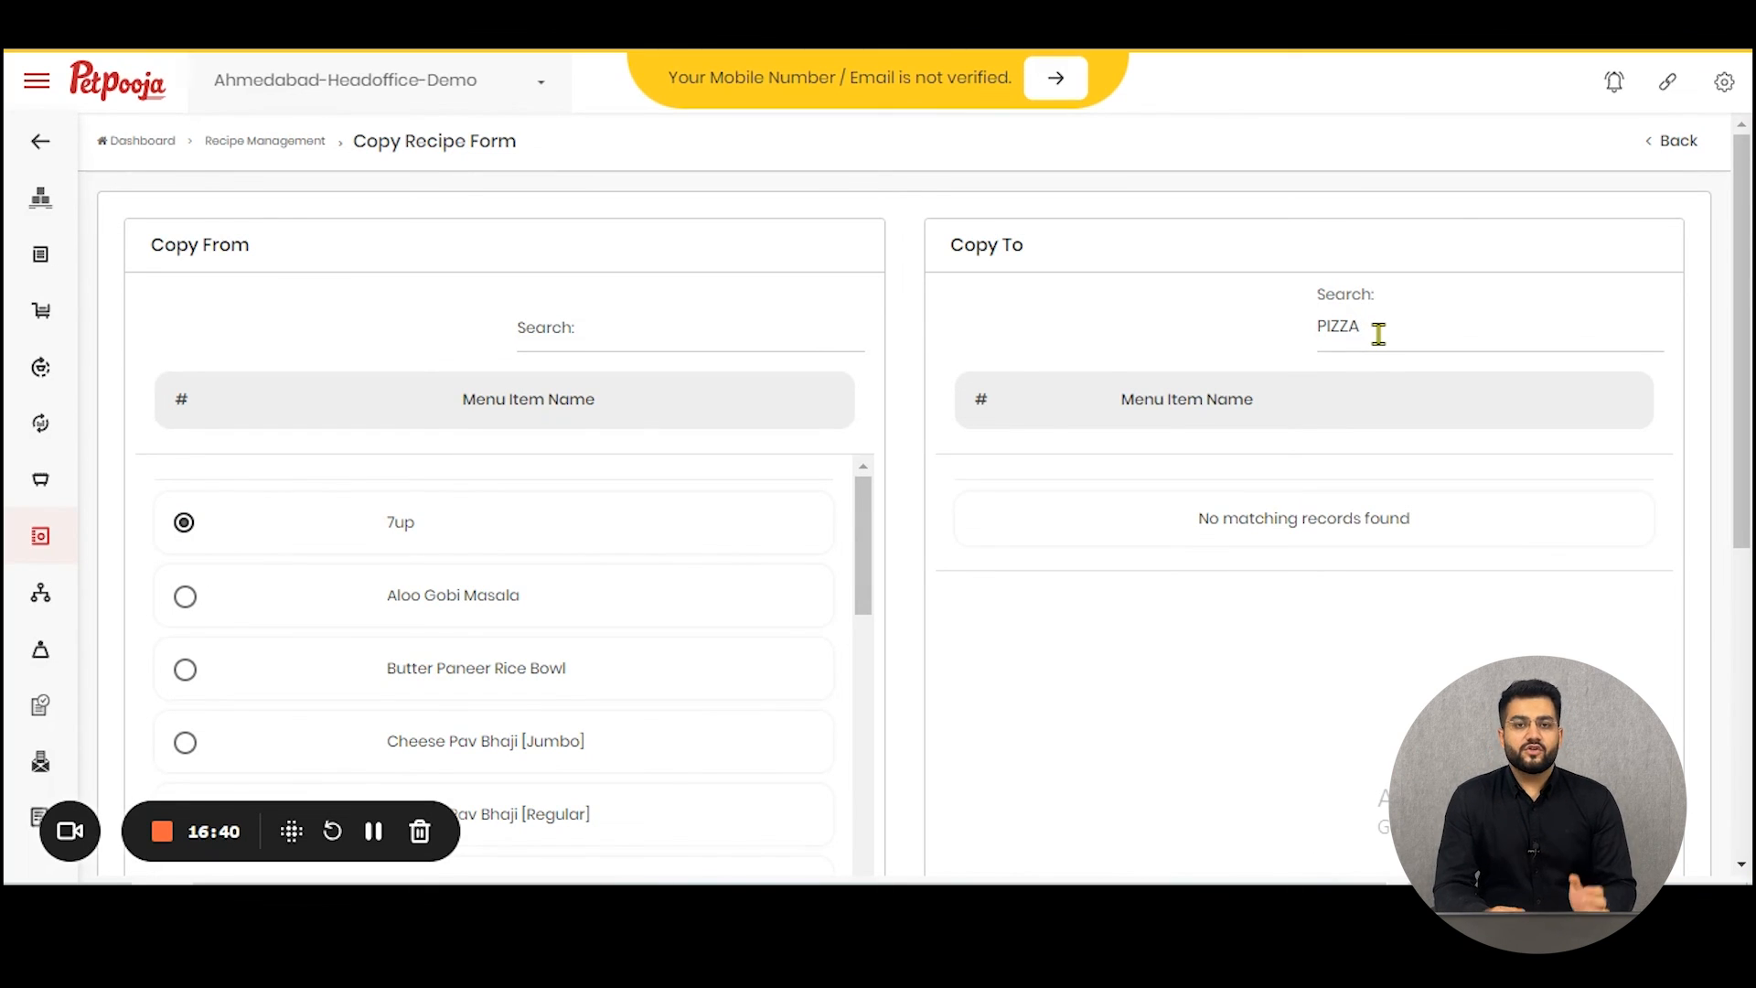
click(1679, 143)
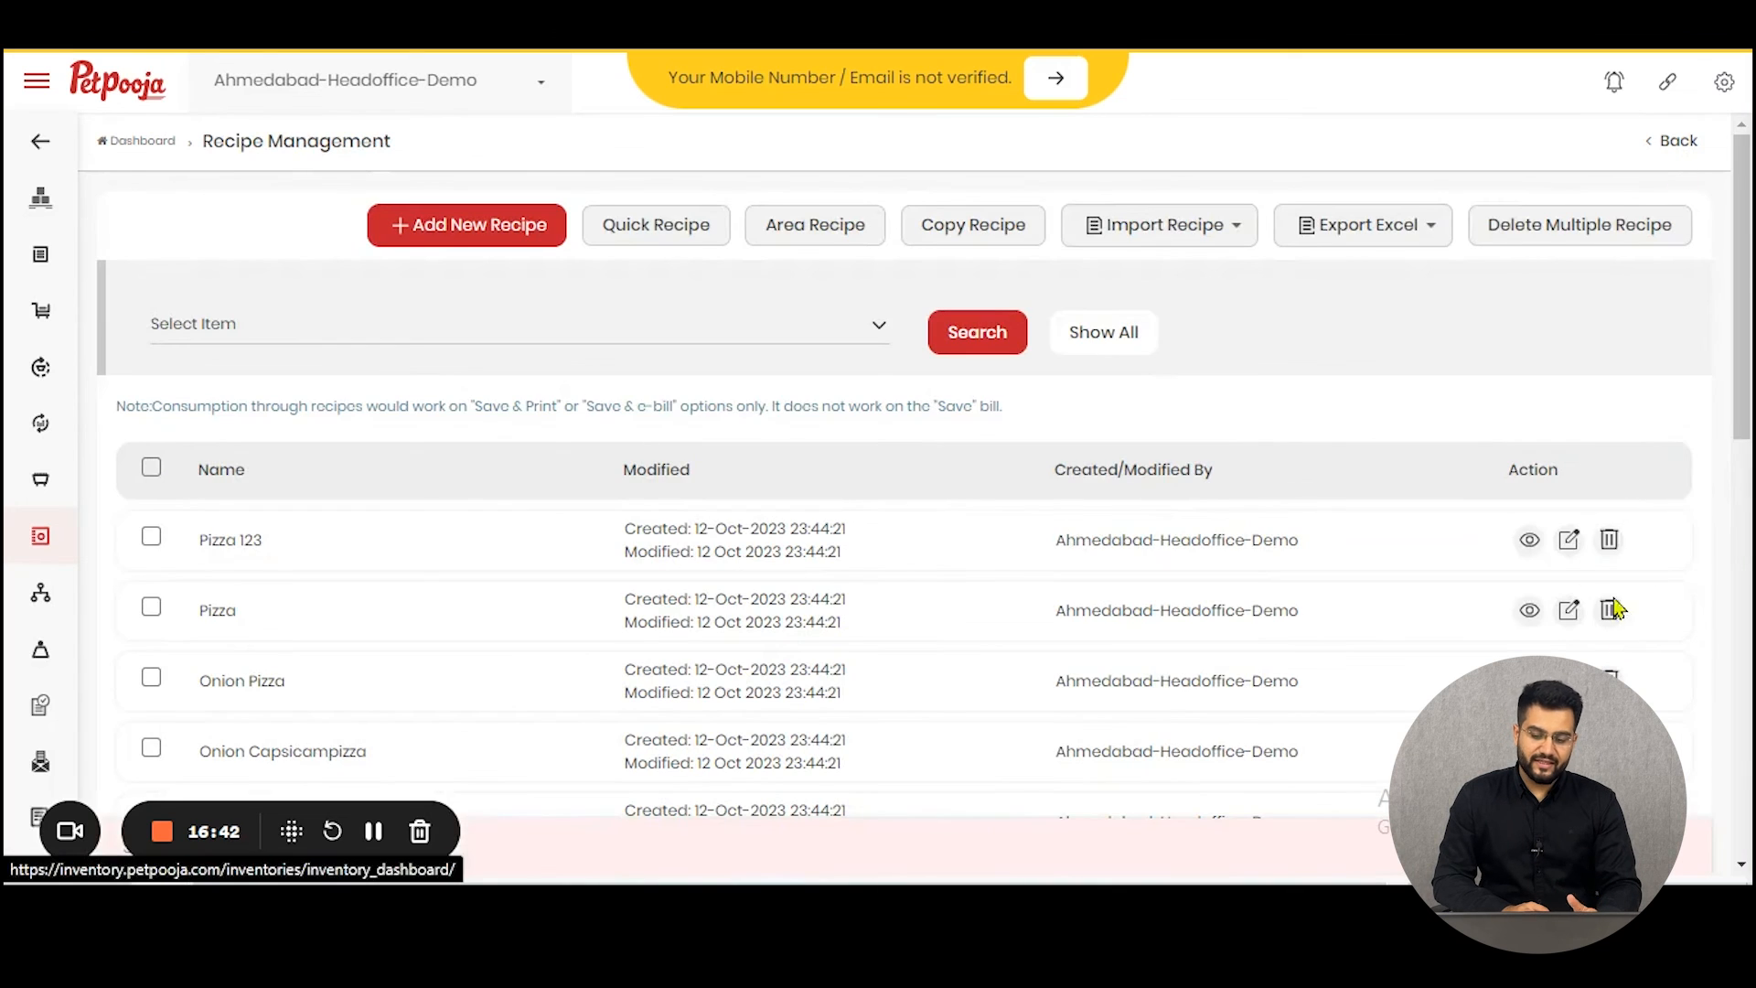